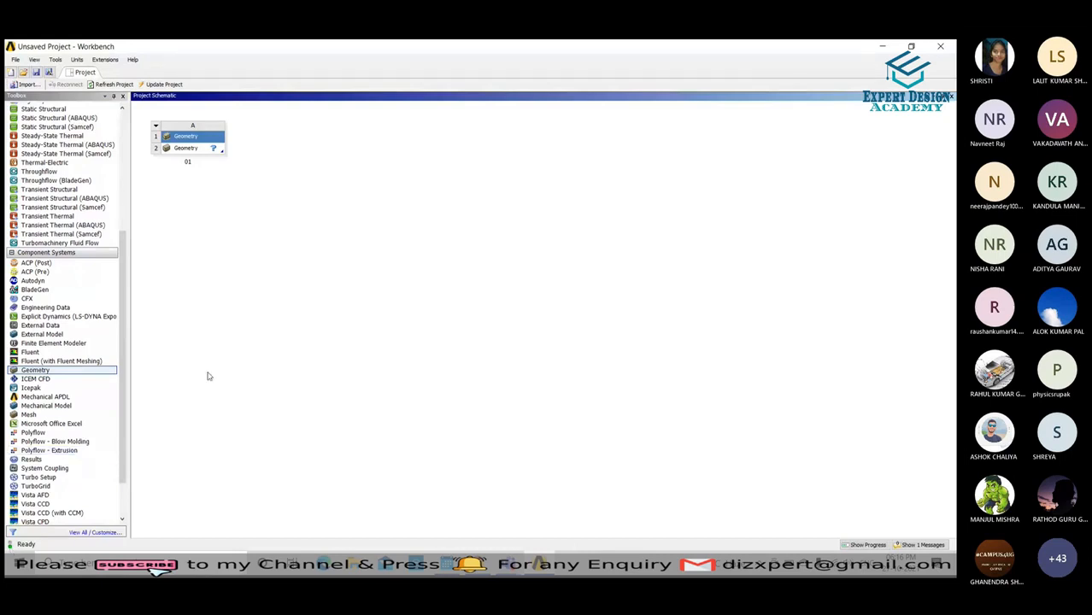
Open the project's geometry in DesignModeler and set the length unit to millimetres.
double_click(185, 150)
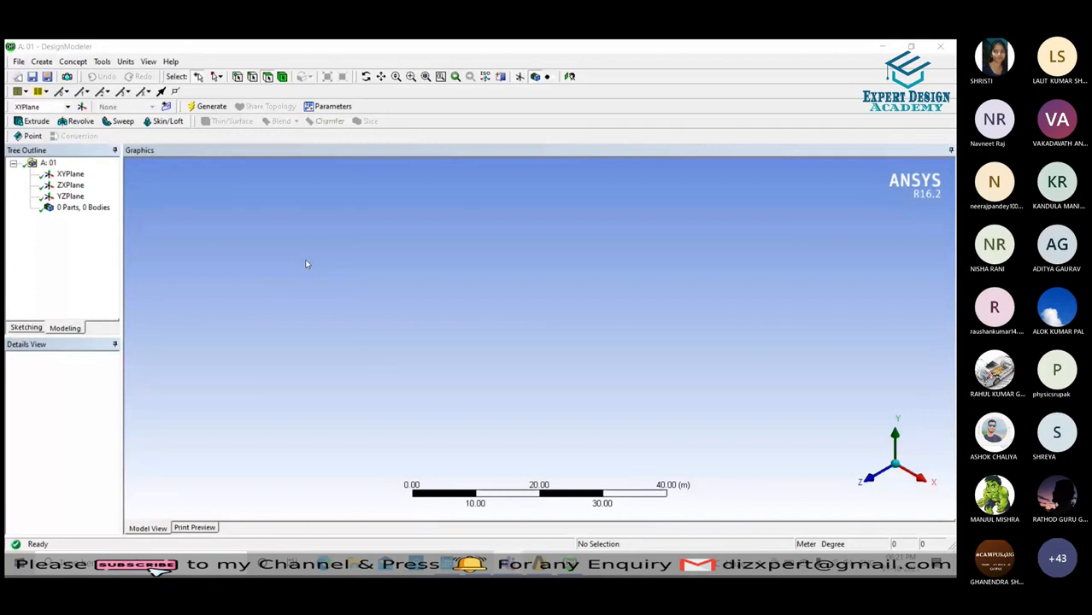
left_click(127, 62)
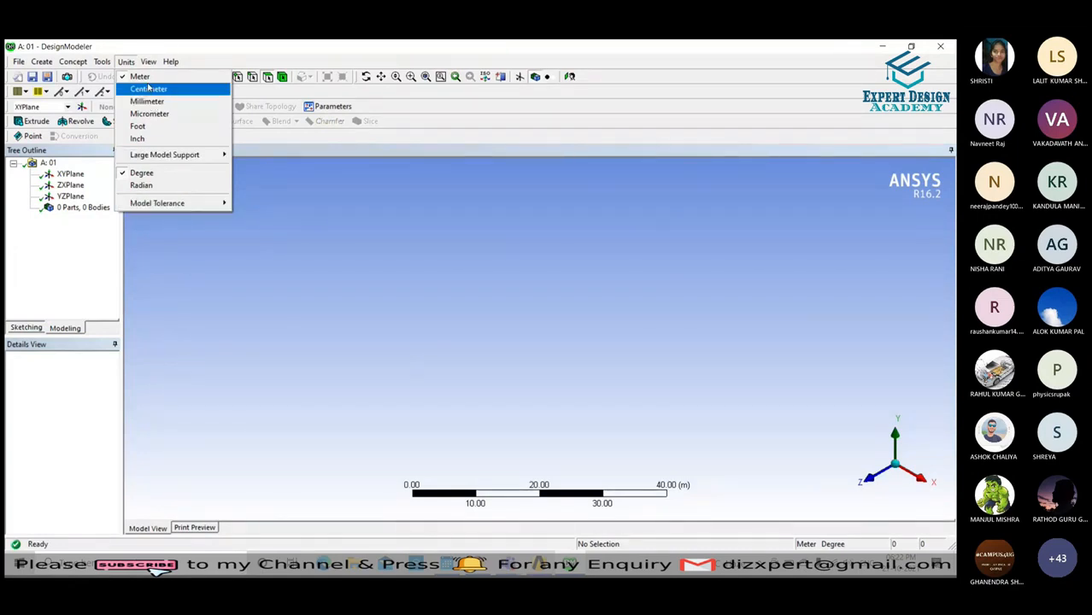
left_click(351, 249)
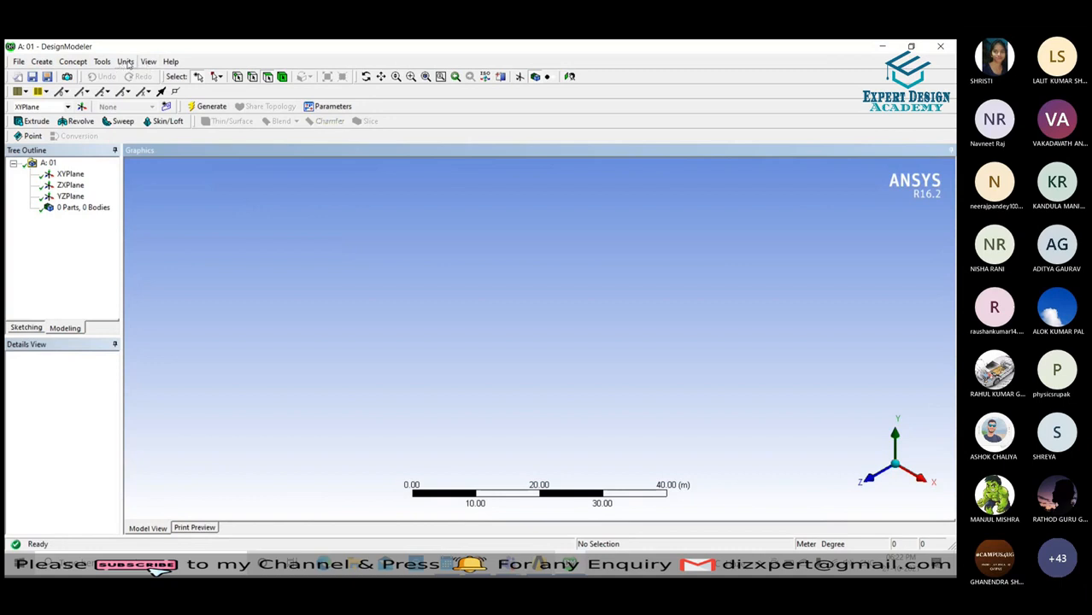
left_click(126, 62)
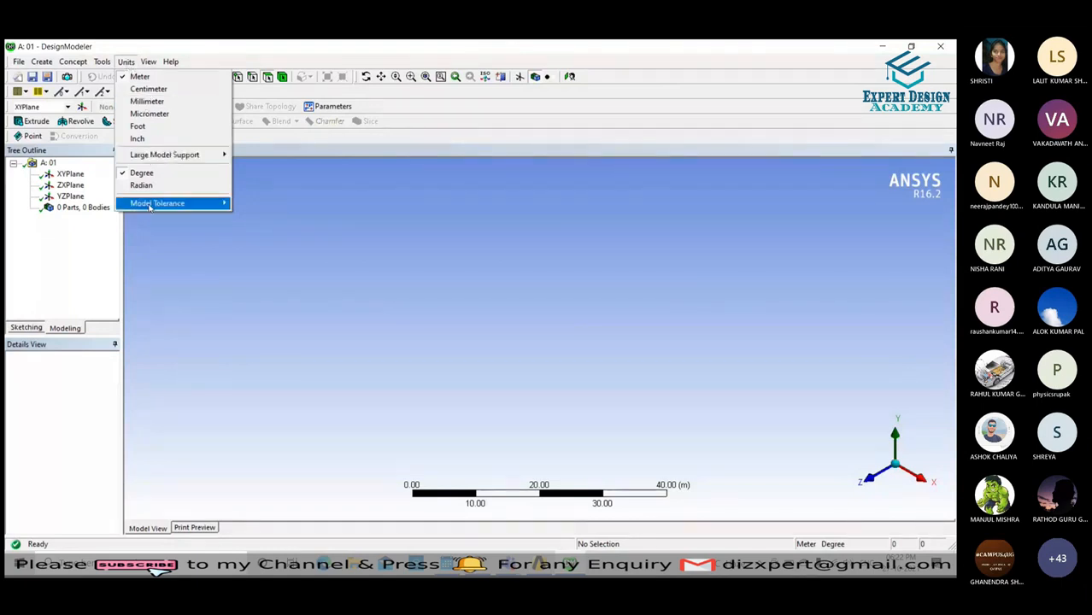
left_click(149, 103)
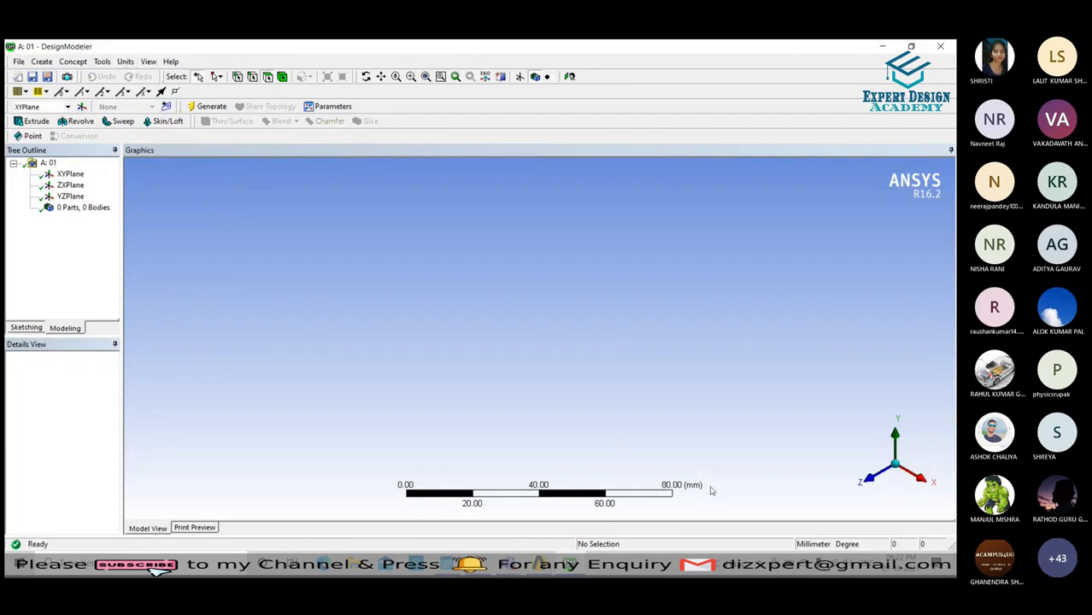
Switch the length unit to metres and examine how the scale ruler responds to zooming.
left_click(120, 62)
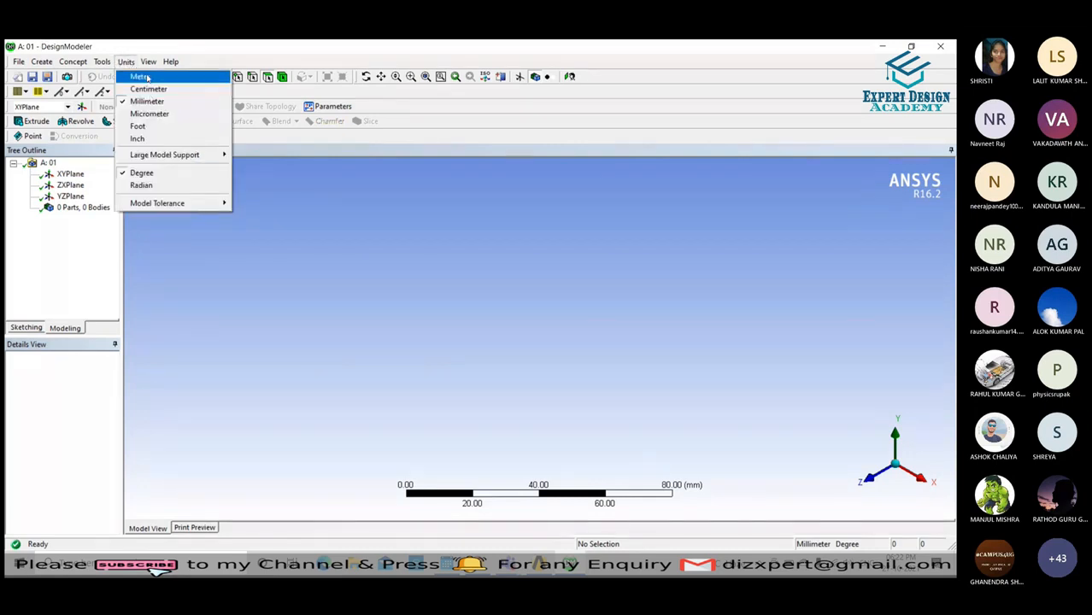
left_click(139, 76)
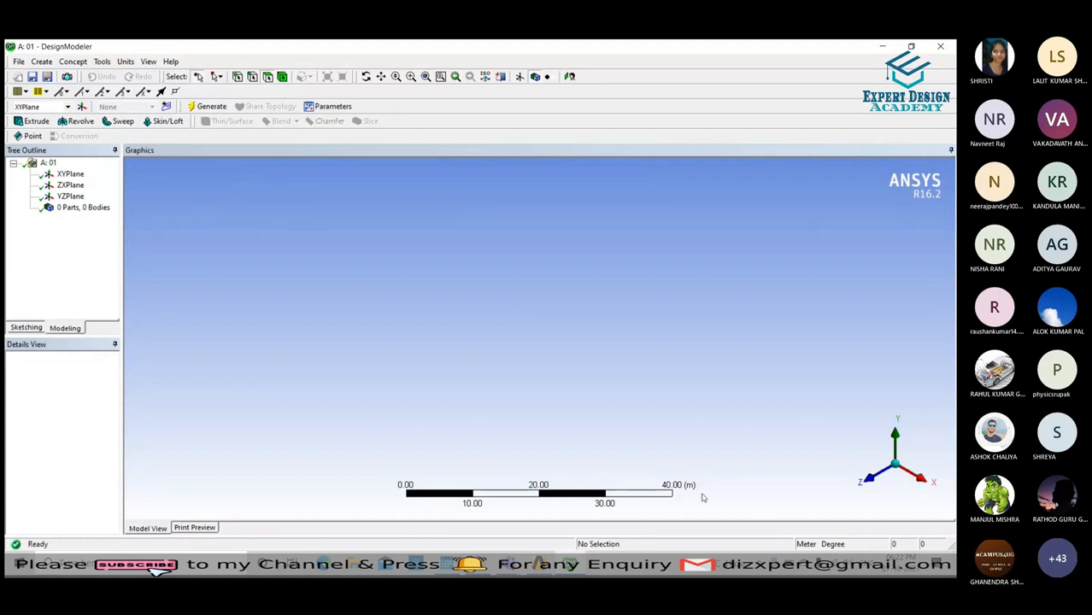
left_click(126, 63)
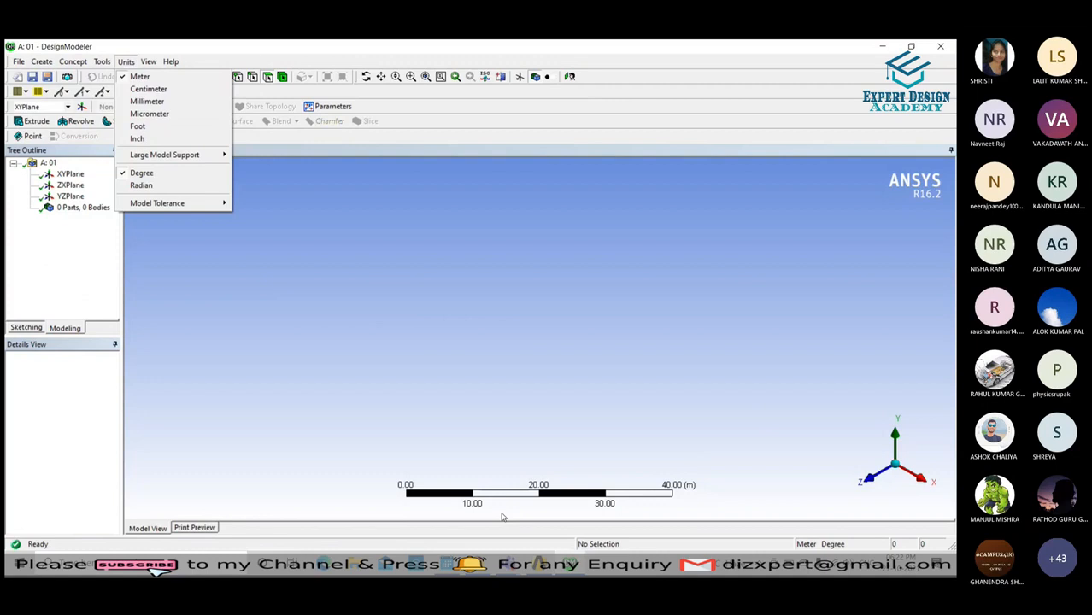
left_click(309, 290)
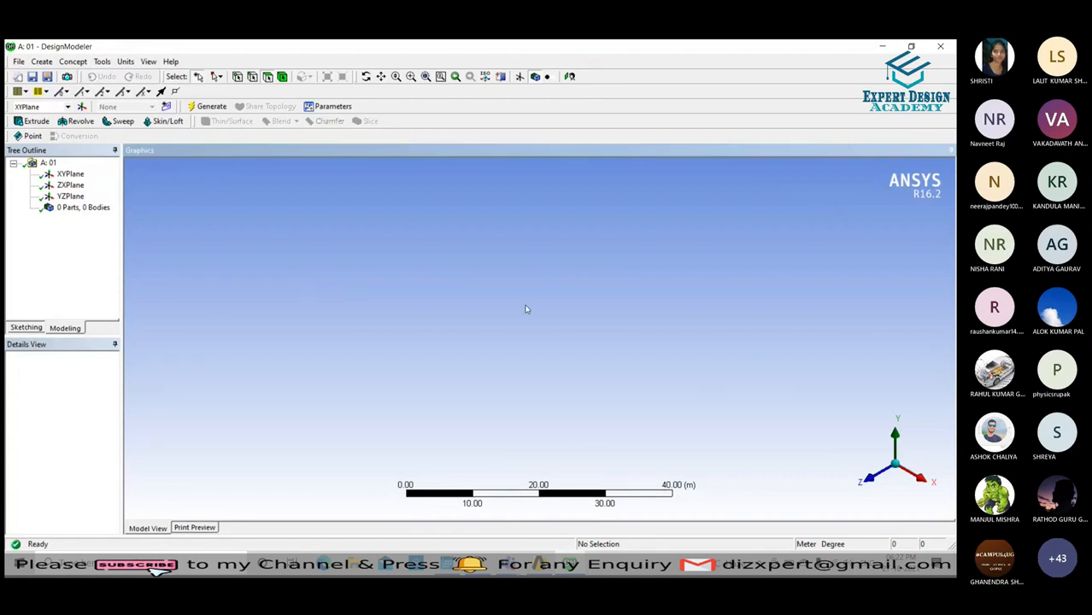
scroll(539, 366, "up", 1)
scroll(541, 366, "up", 1)
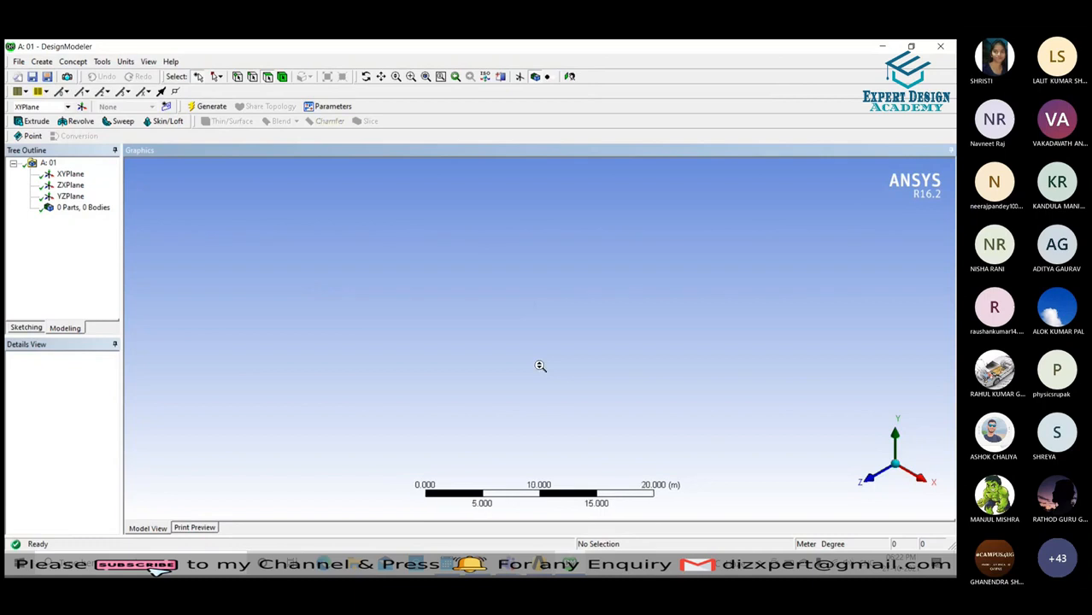
scroll(540, 367, "down", 2)
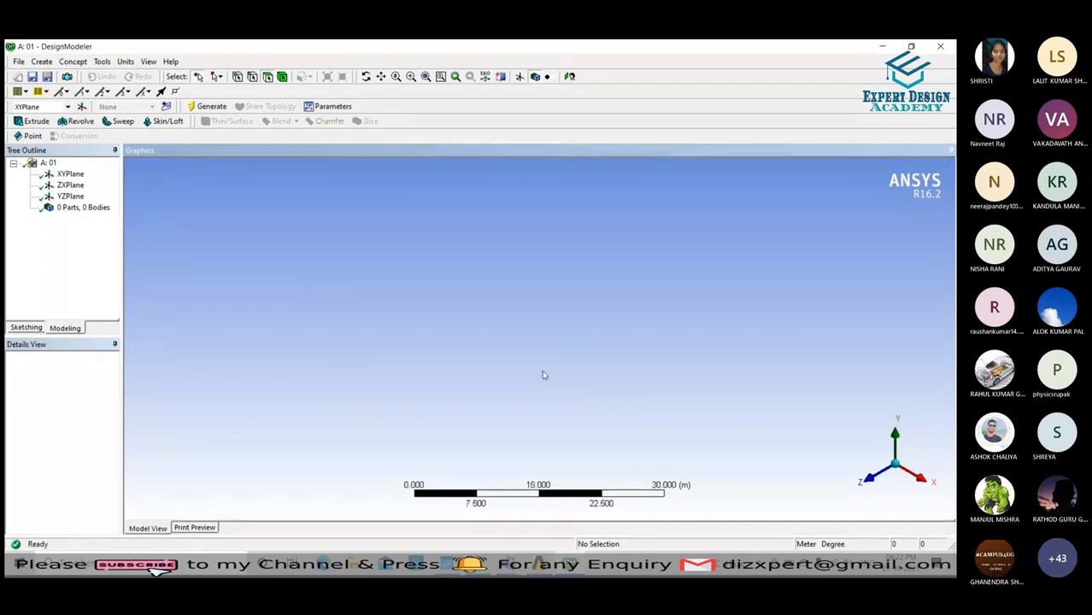
scroll(544, 375, "up", 2)
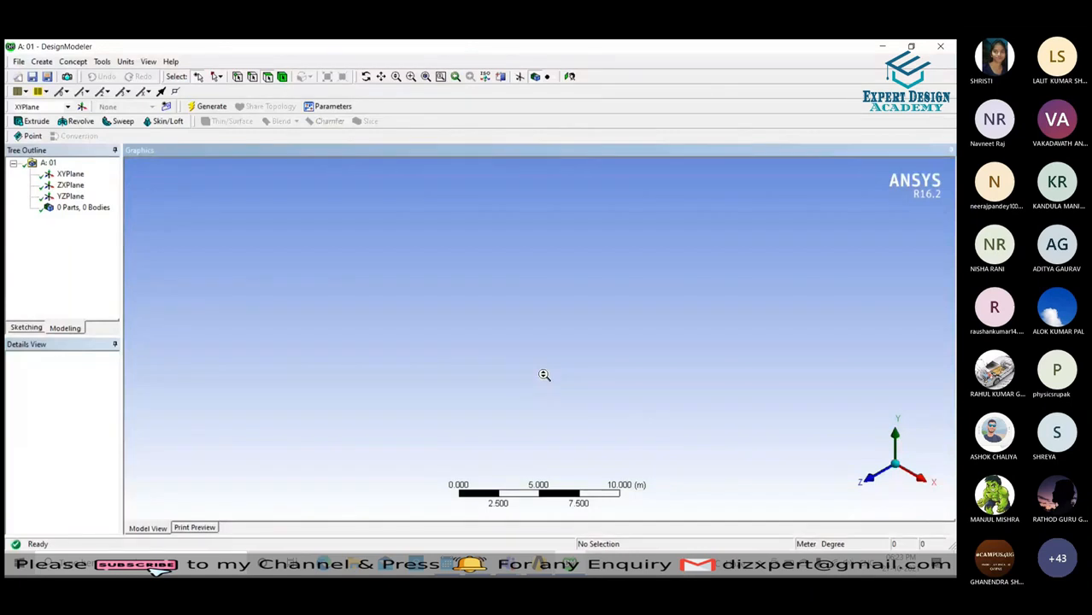
scroll(544, 375, "up", 1)
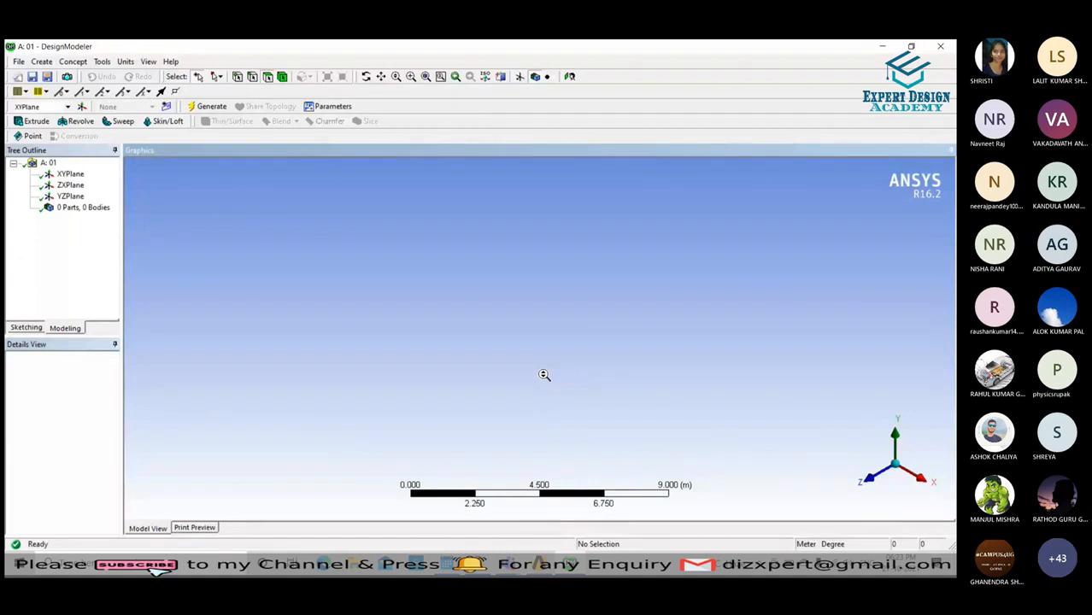
scroll(641, 336, "up", 2)
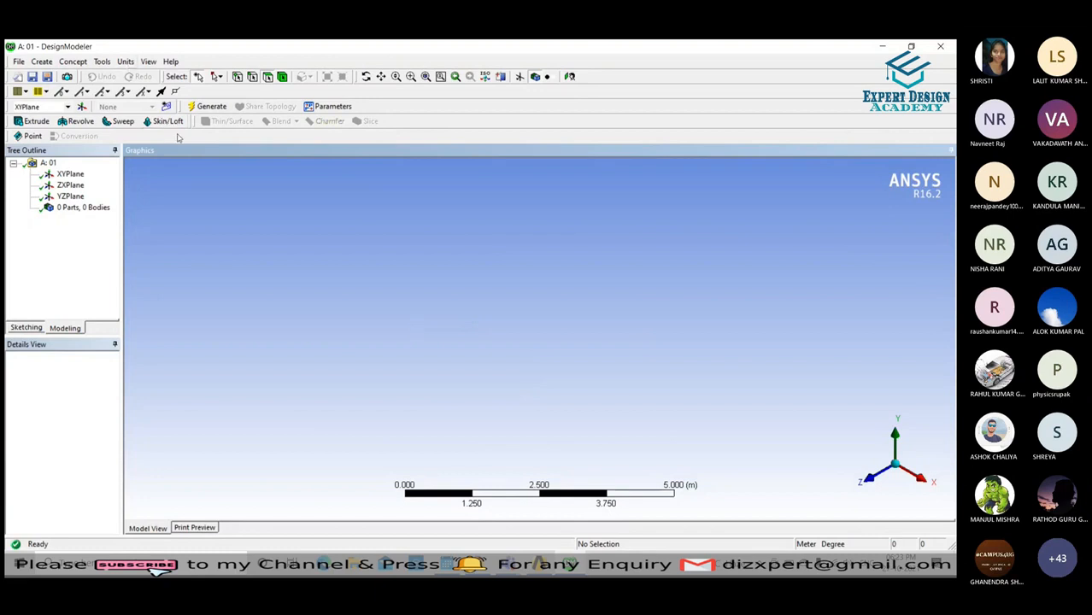
Set the model's length unit to millimetres.
left_click(126, 62)
left_click(147, 102)
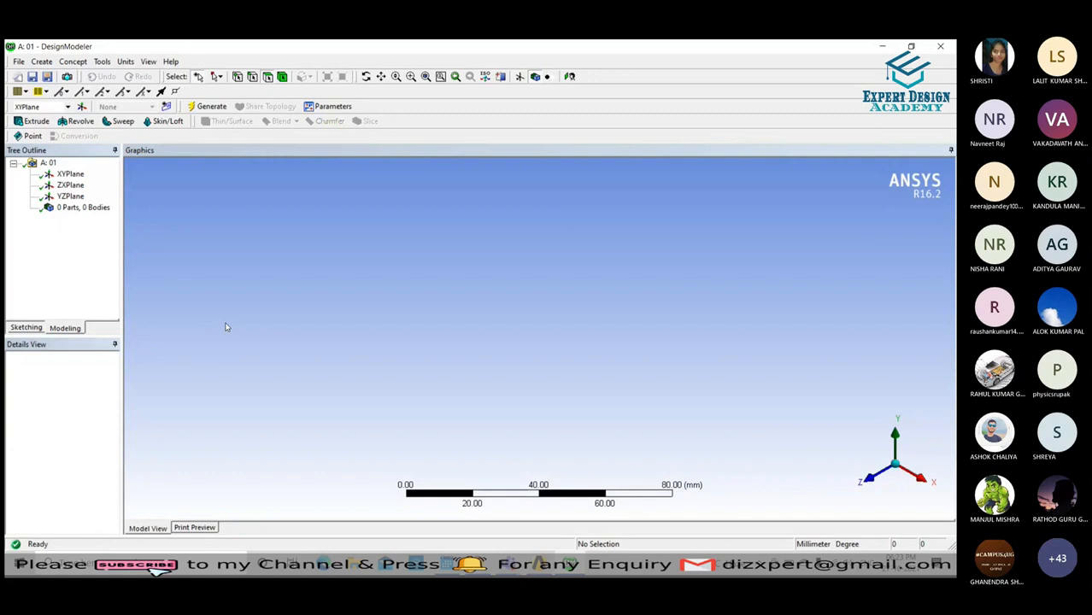
right_click(476, 272)
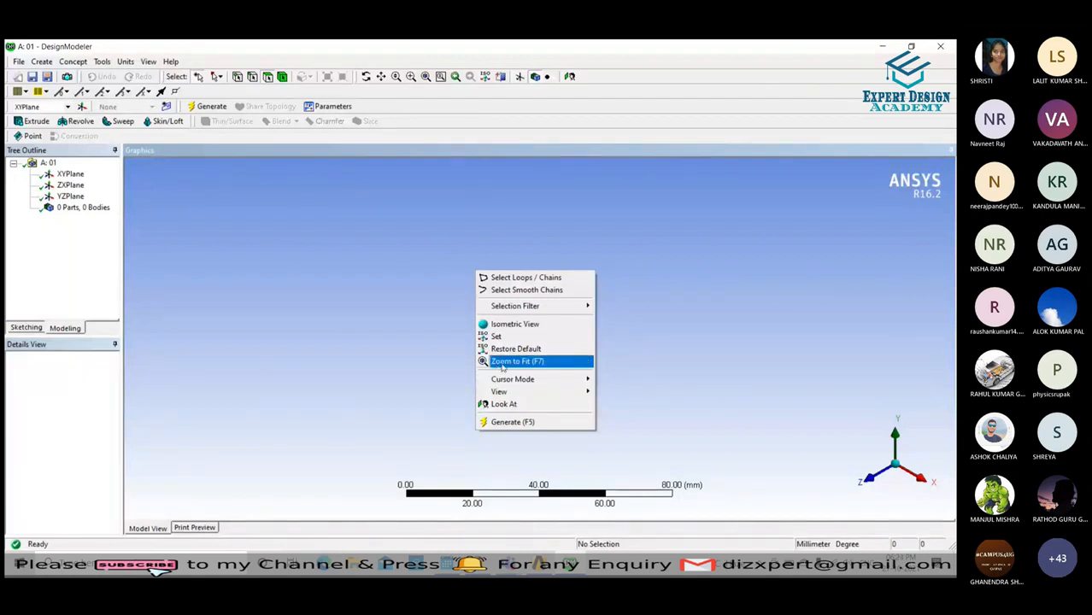
left_click(408, 280)
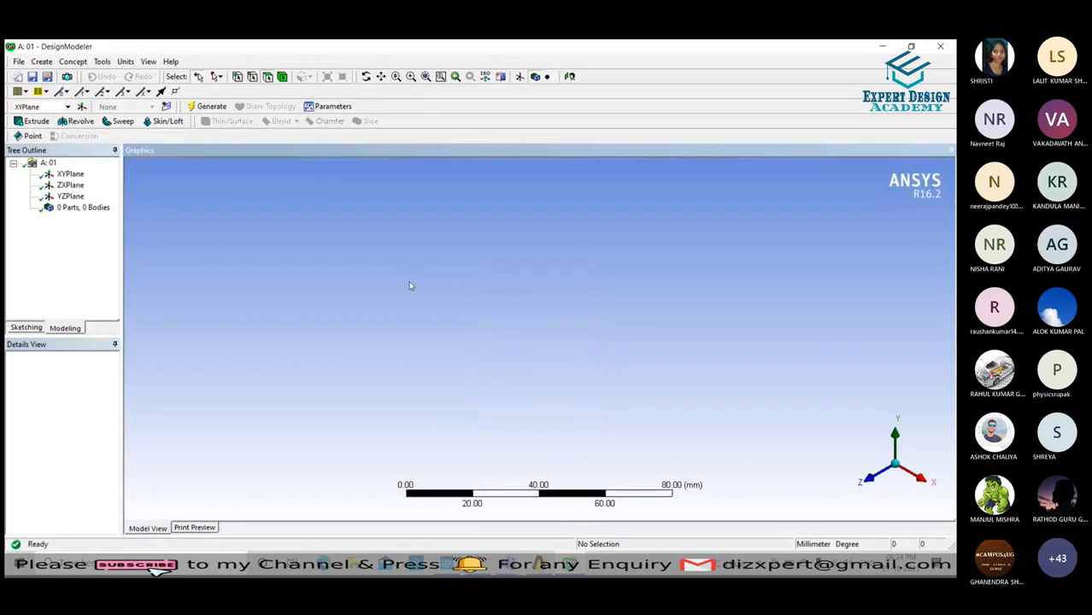
left_click(425, 76)
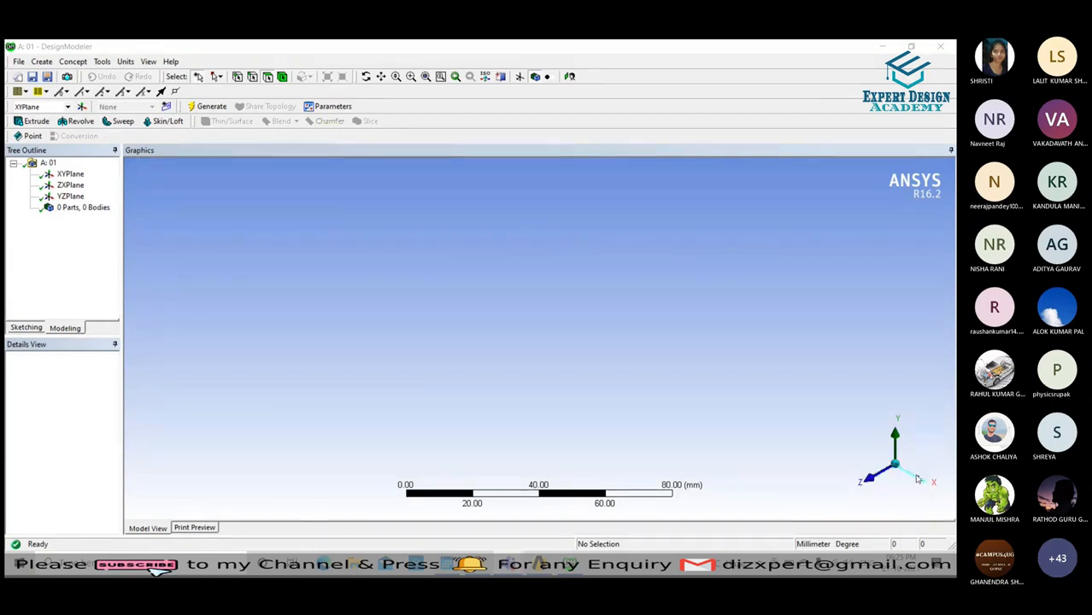
Create a new sketch on the ZXPlane with the plane's axes displayed.
left_click(68, 186)
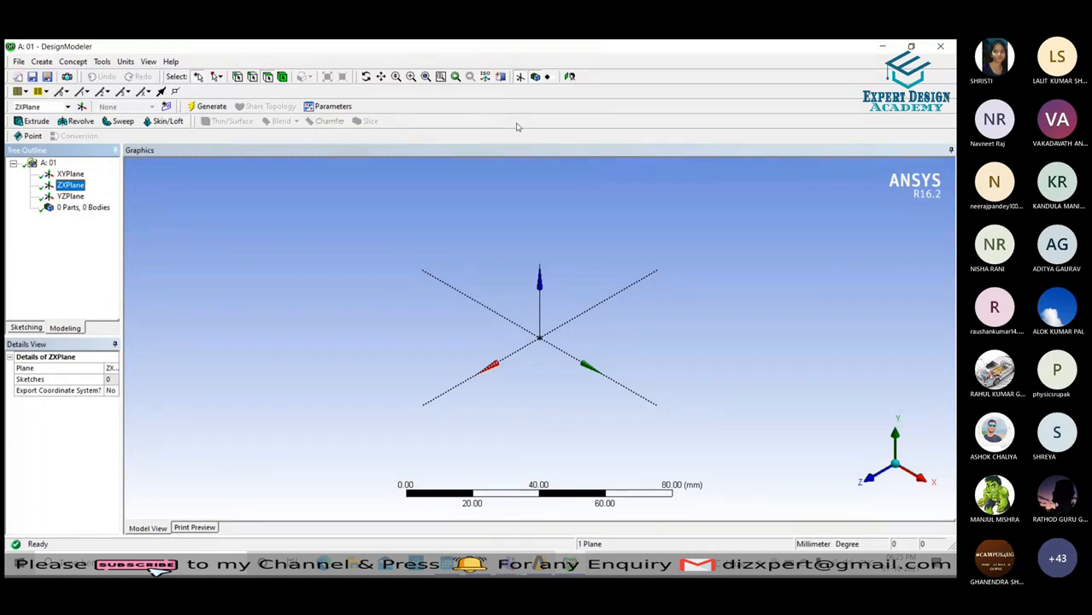
left_click(521, 78)
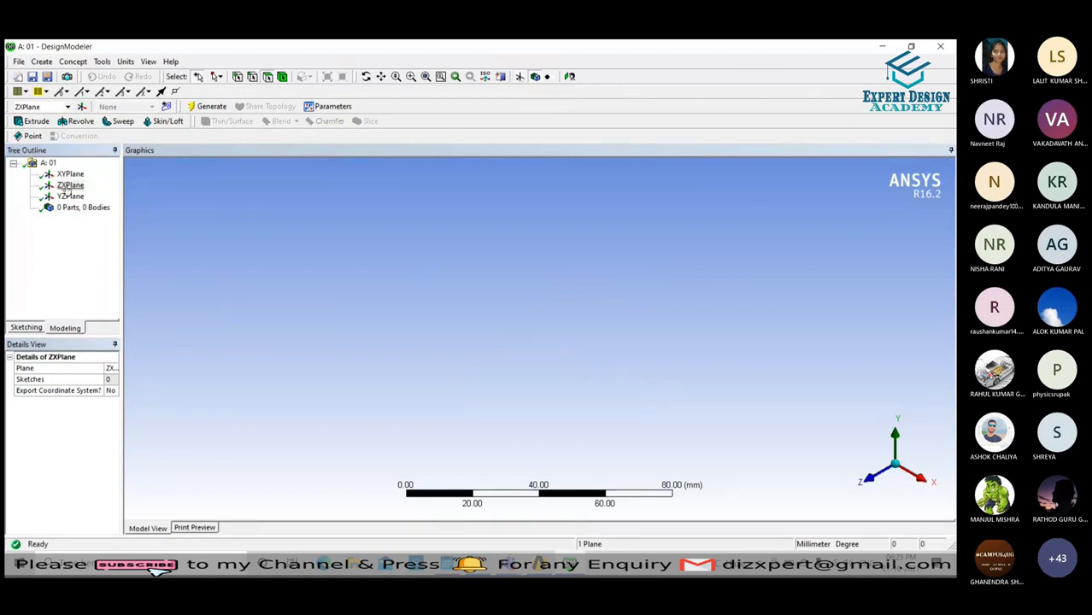
left_click(68, 186)
key("Escape")
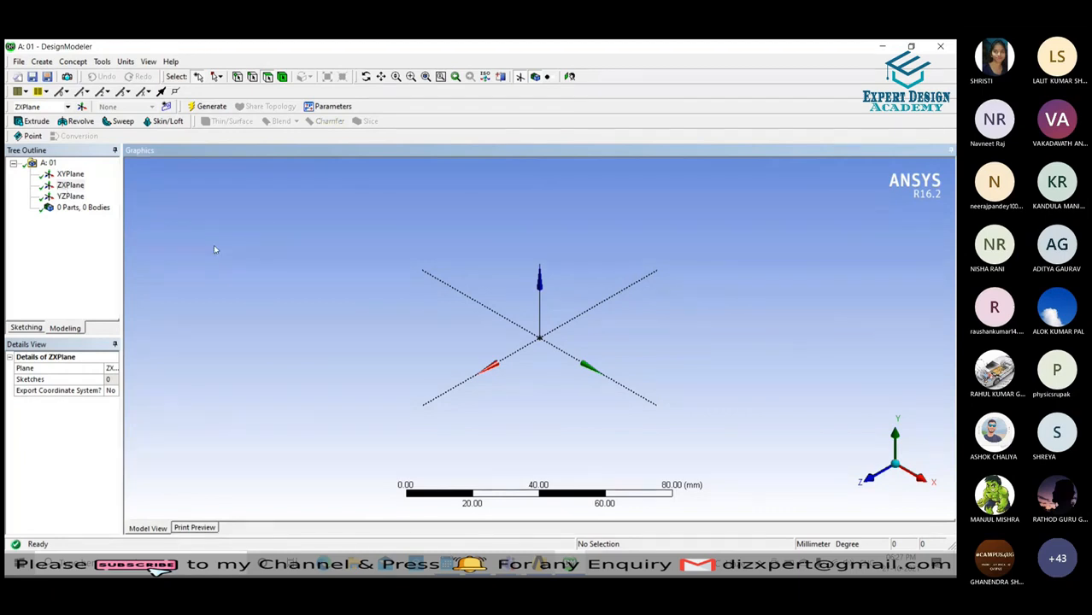
left_click(109, 262)
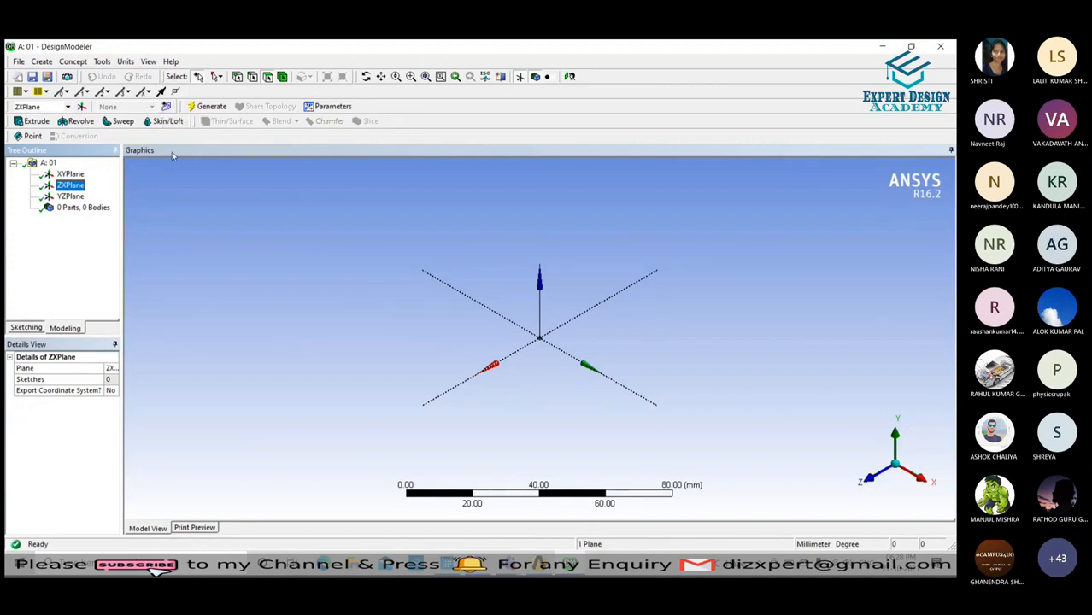
left_click(168, 109)
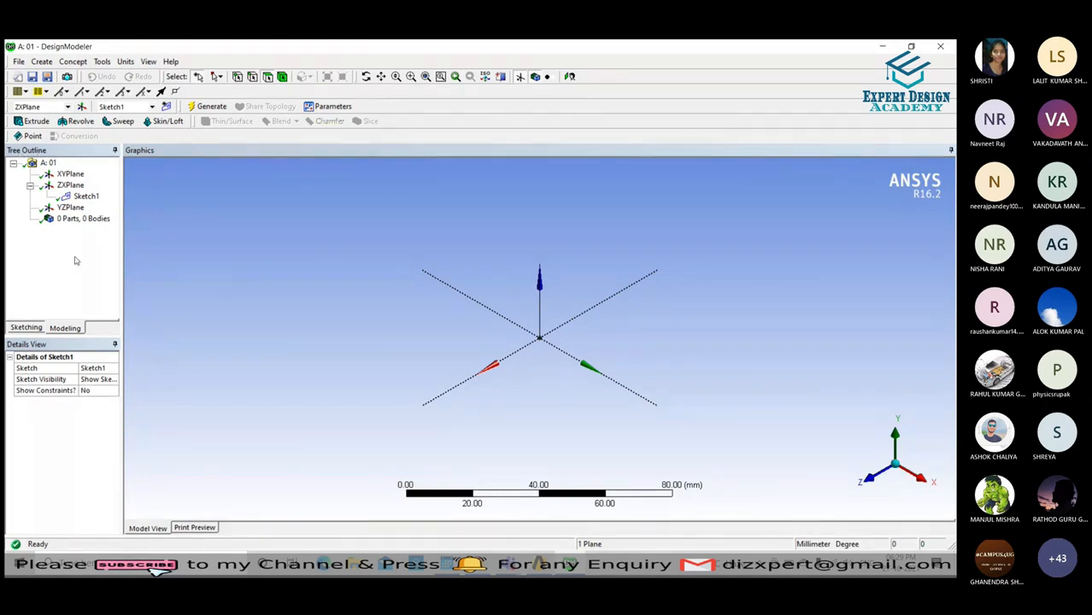
left_click(88, 200)
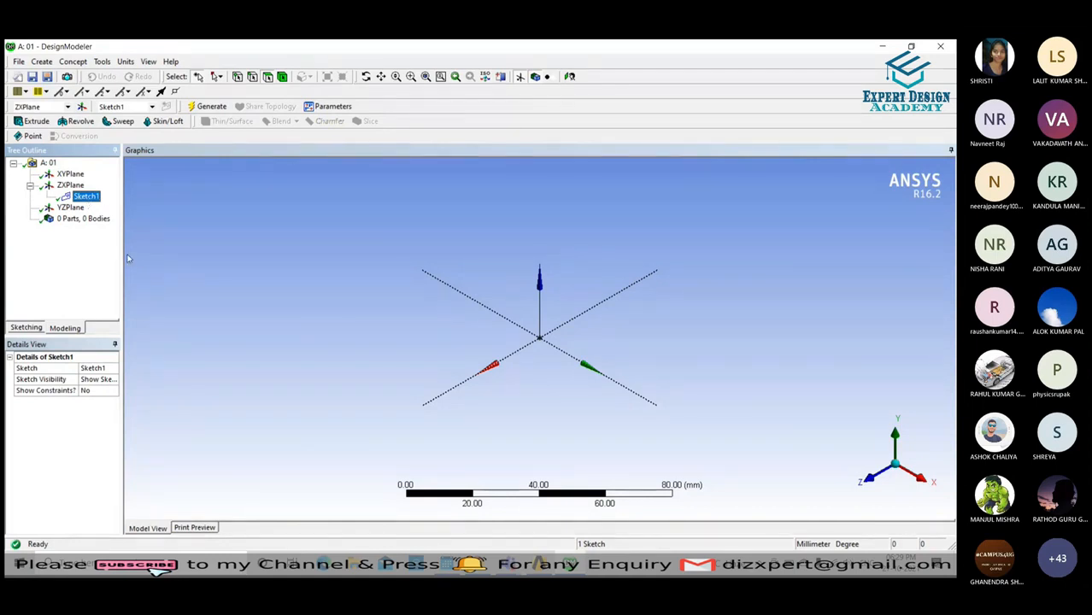
right_click(90, 199)
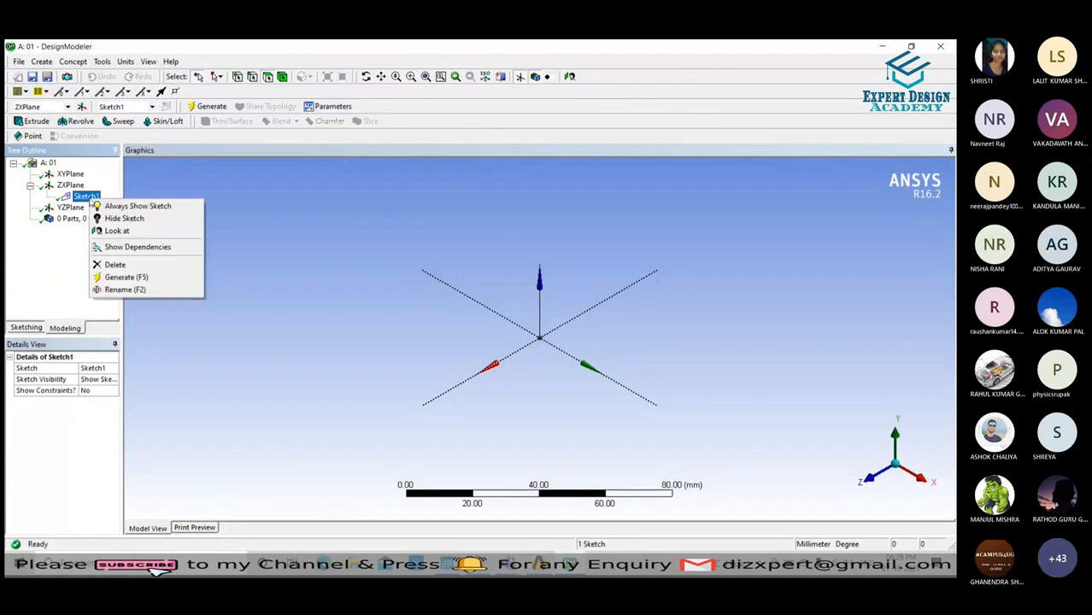
left_click(116, 290)
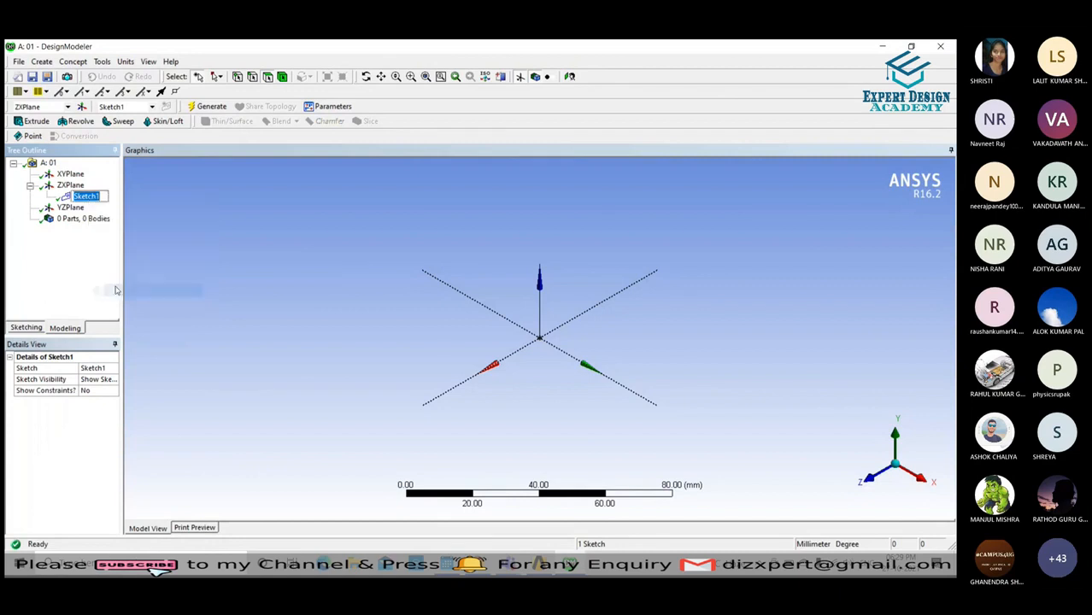
left_click(75, 304)
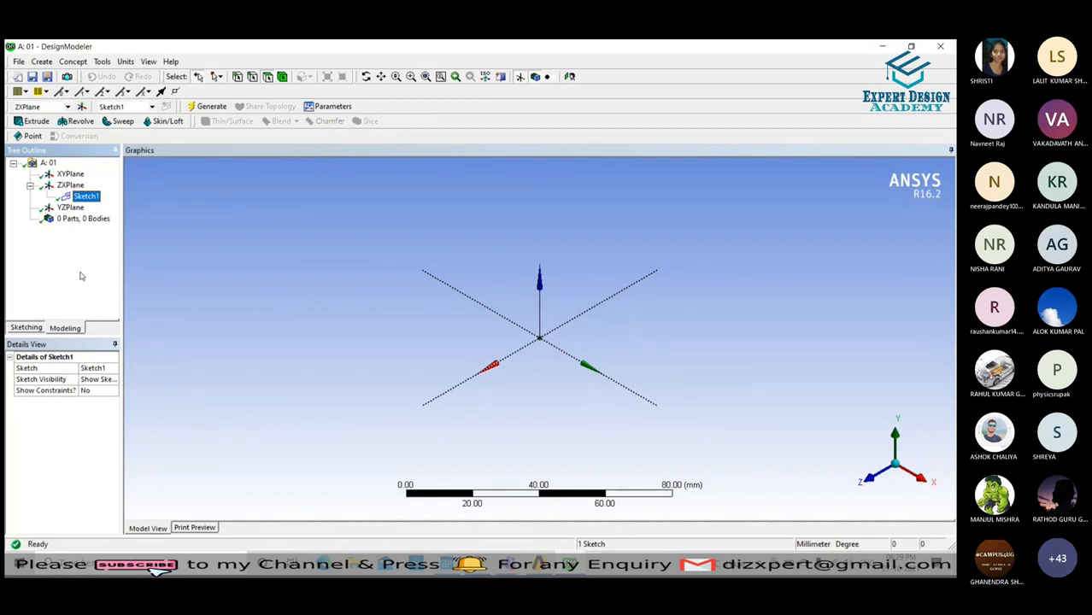
Orient the view to look straight at the new sketch on the ZXPlane.
left_click(89, 199)
left_click(82, 198)
left_click(88, 197)
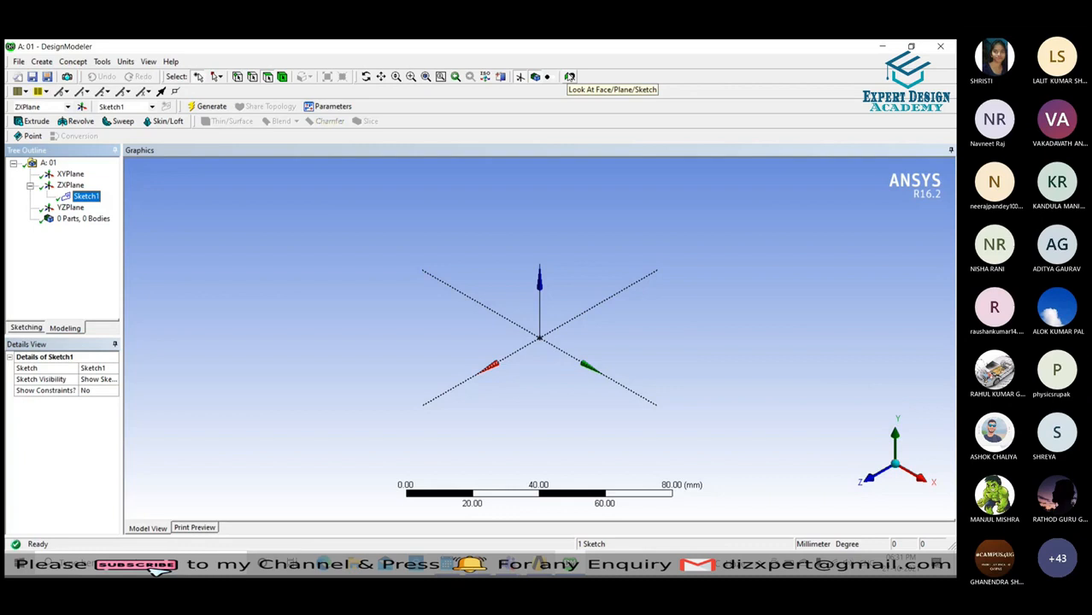
left_click(570, 77)
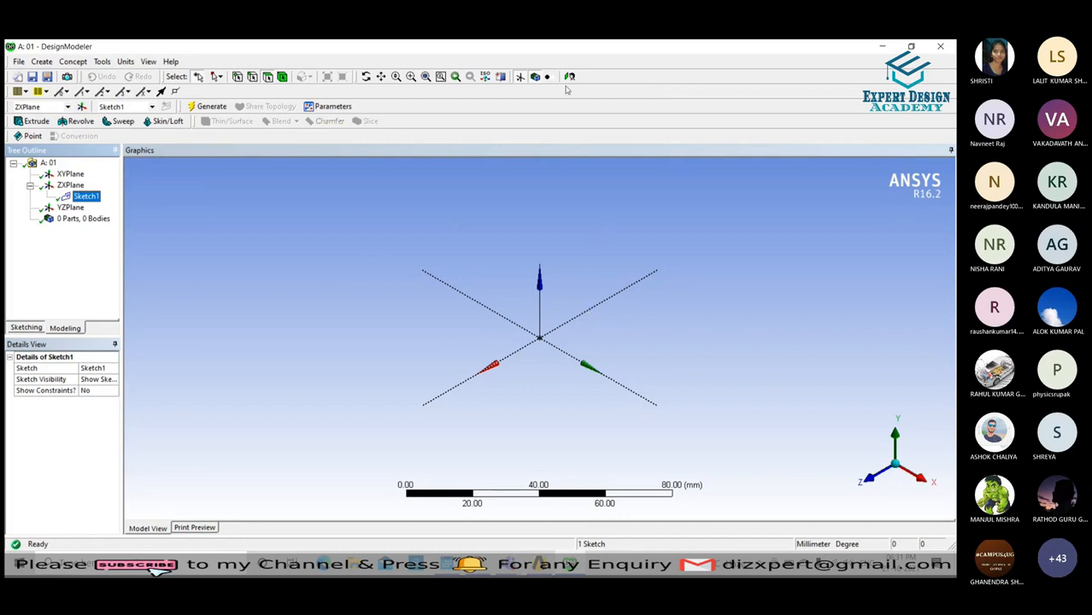
left_click(92, 197)
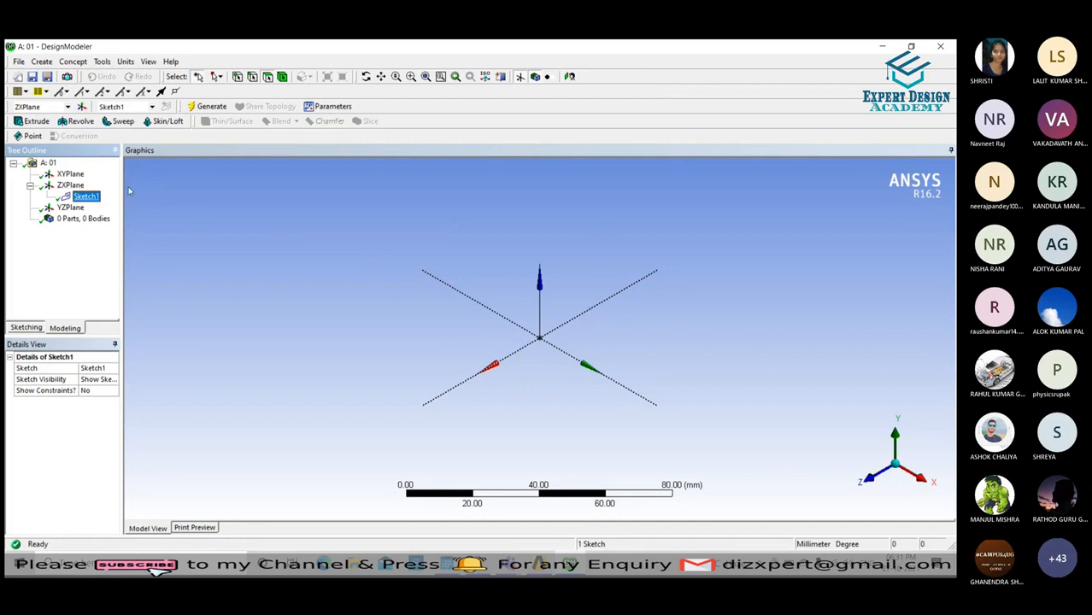
left_click(571, 77)
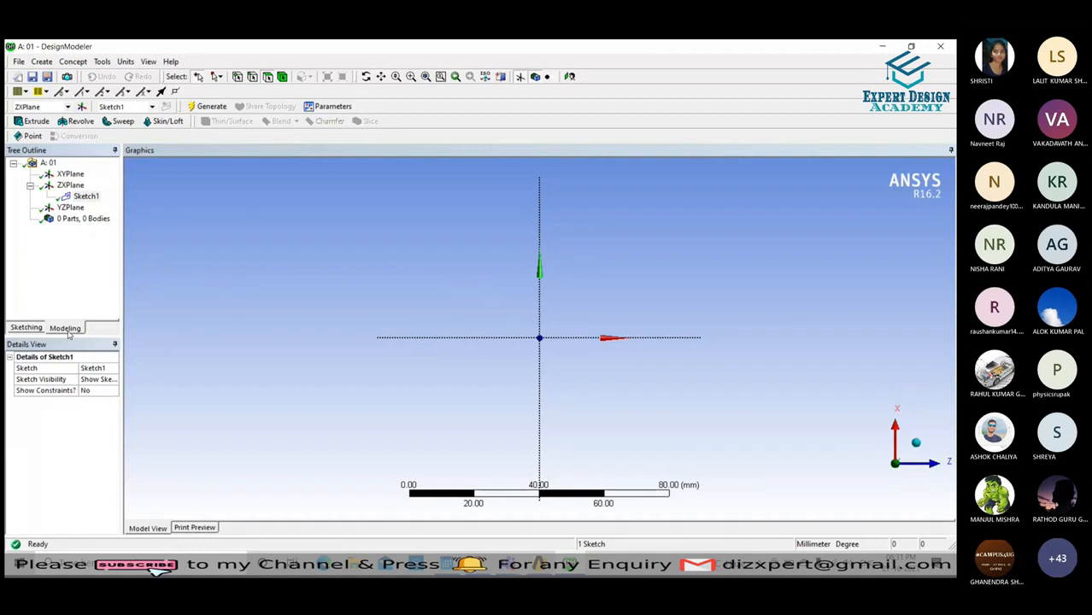
Switch to sketching mode for the ZXPlane sketch and browse the available drawing tools.
left_click(29, 328)
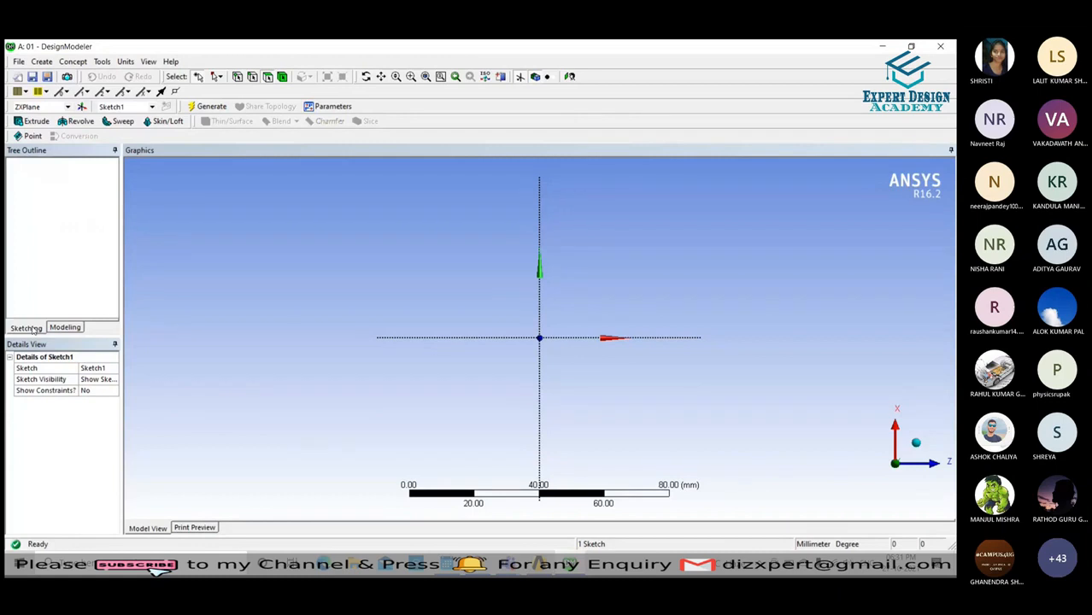
left_click(28, 328)
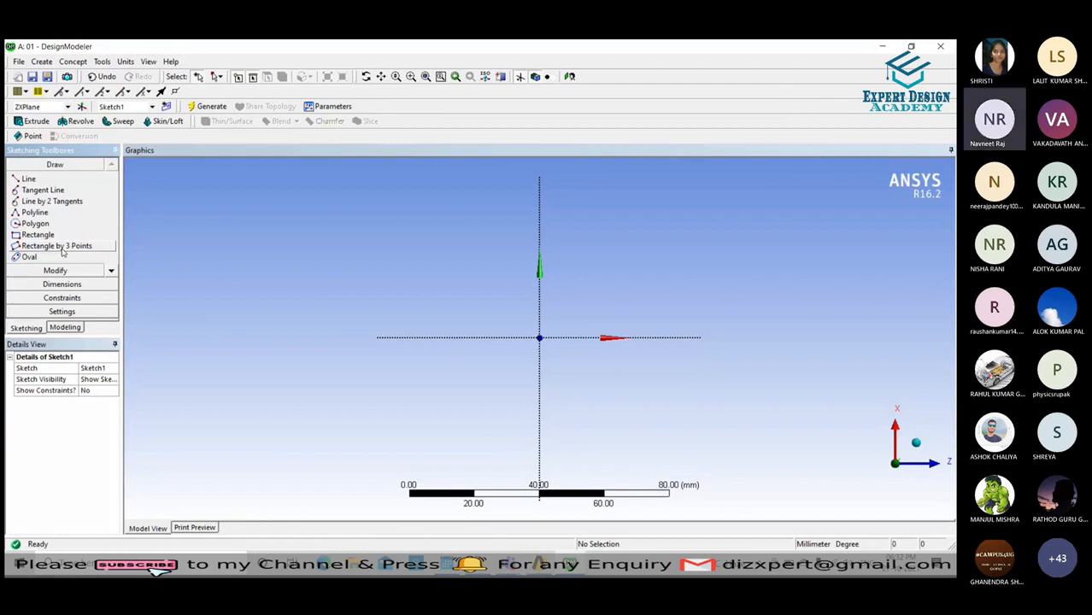
scroll(94, 224, "down", 1)
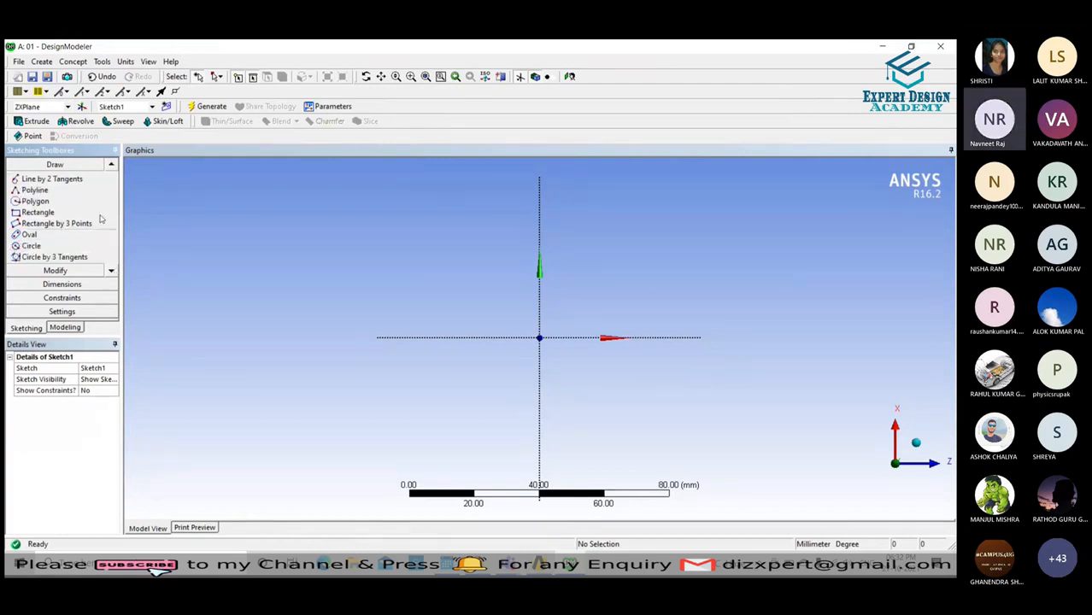
left_click(111, 165)
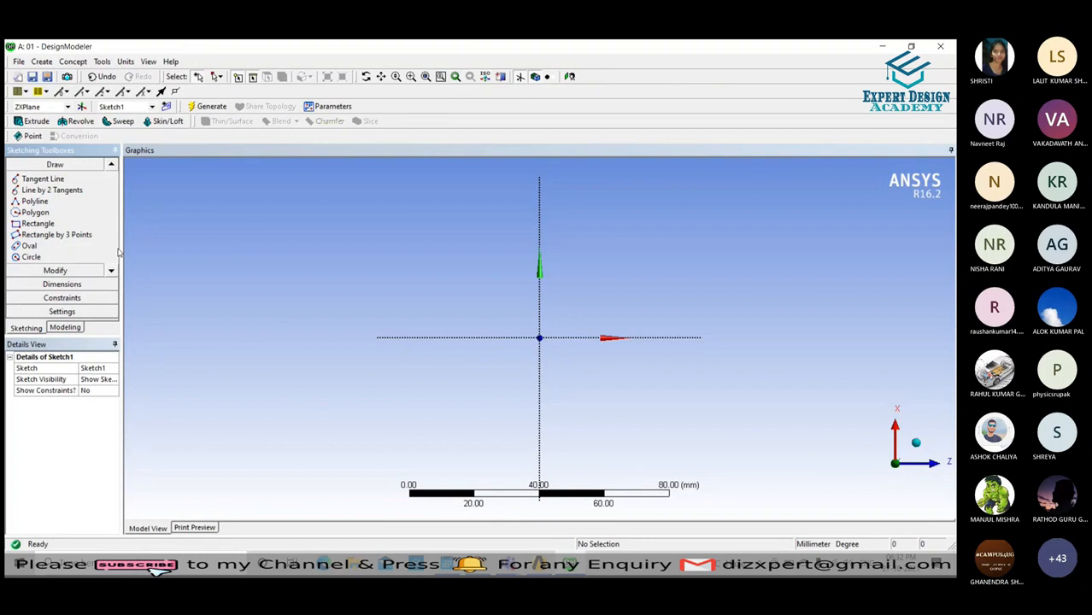
Look through the complete list of drawing tools available for the sketch, from Line down to Spline and back.
left_click(112, 166)
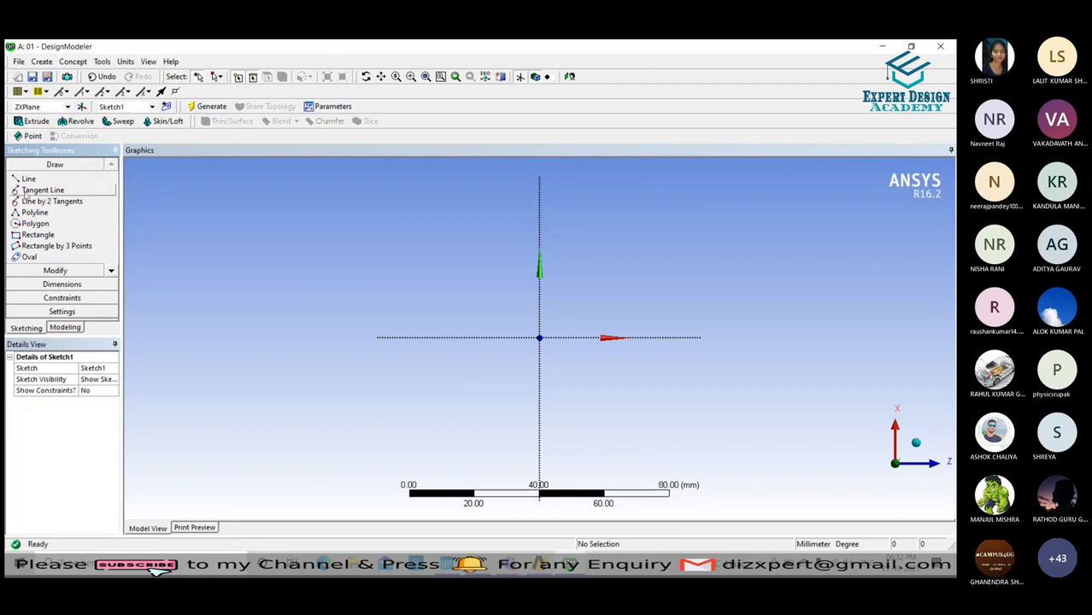
left_click(109, 273)
left_click(109, 273)
left_click(110, 273)
left_click(110, 273)
left_click(109, 272)
left_click(110, 273)
left_click(109, 272)
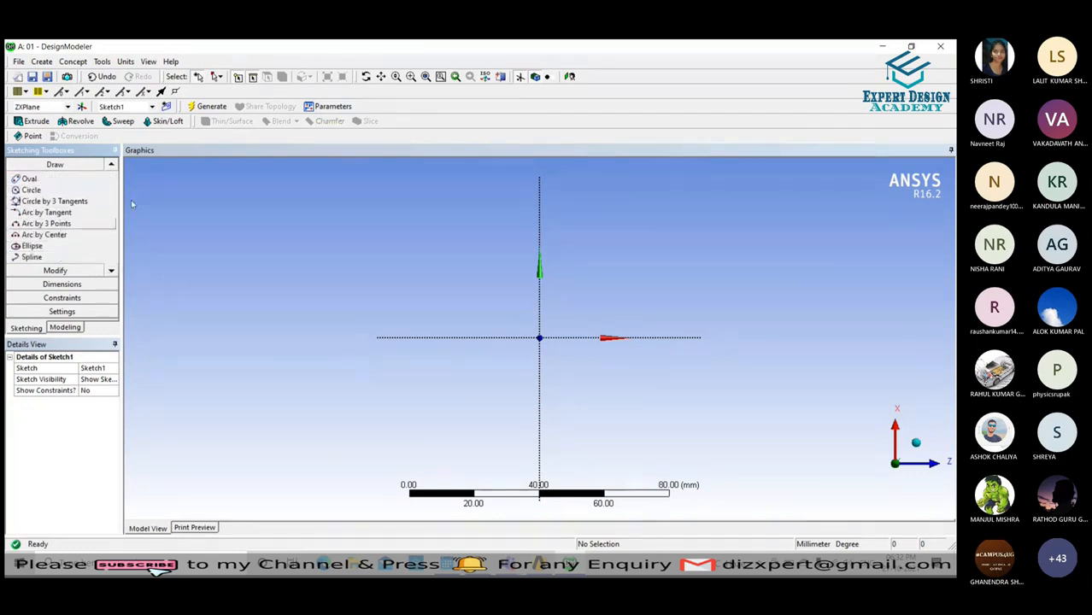
left_click(111, 165)
left_click(112, 165)
left_click(111, 165)
left_click(111, 165)
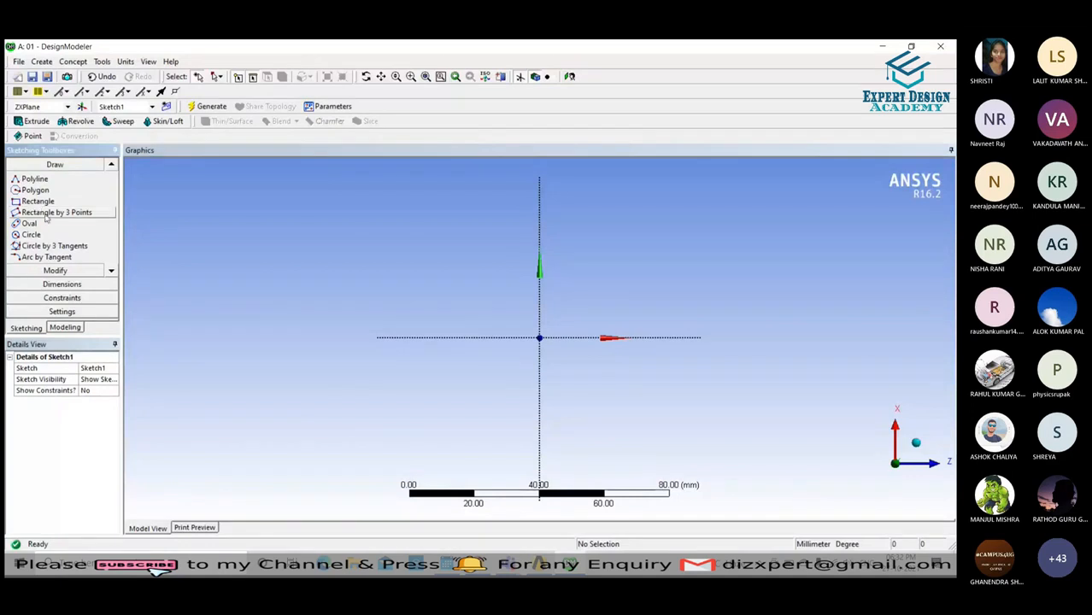
left_click(111, 165)
left_click(112, 165)
left_click(111, 165)
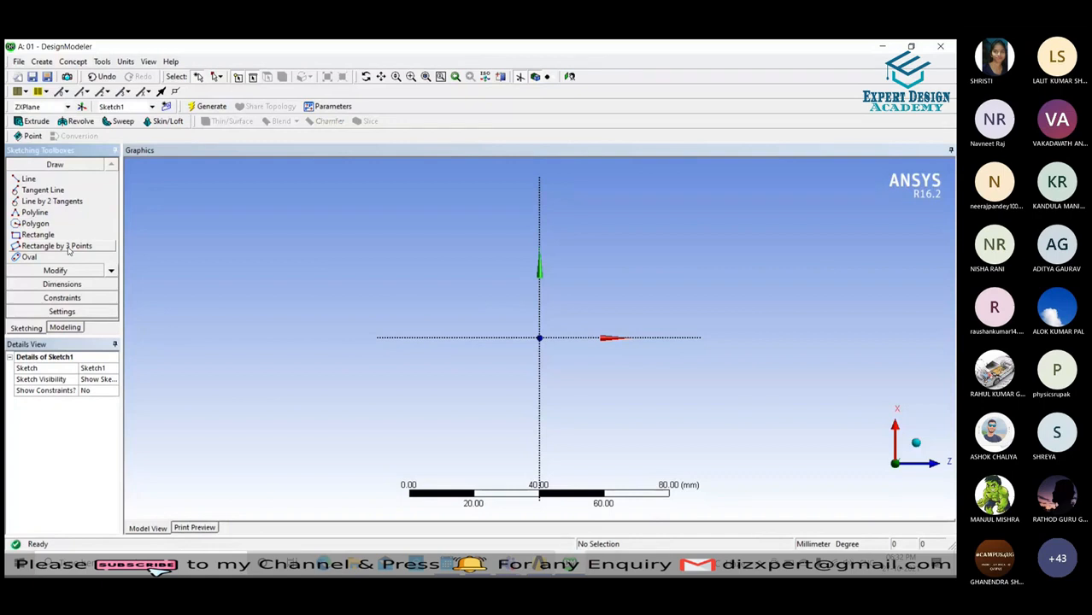
Draw a free sloping line in the upper-left quadrant with the Line tool, rising rightward from about (-46, 18) mm.
left_click(28, 178)
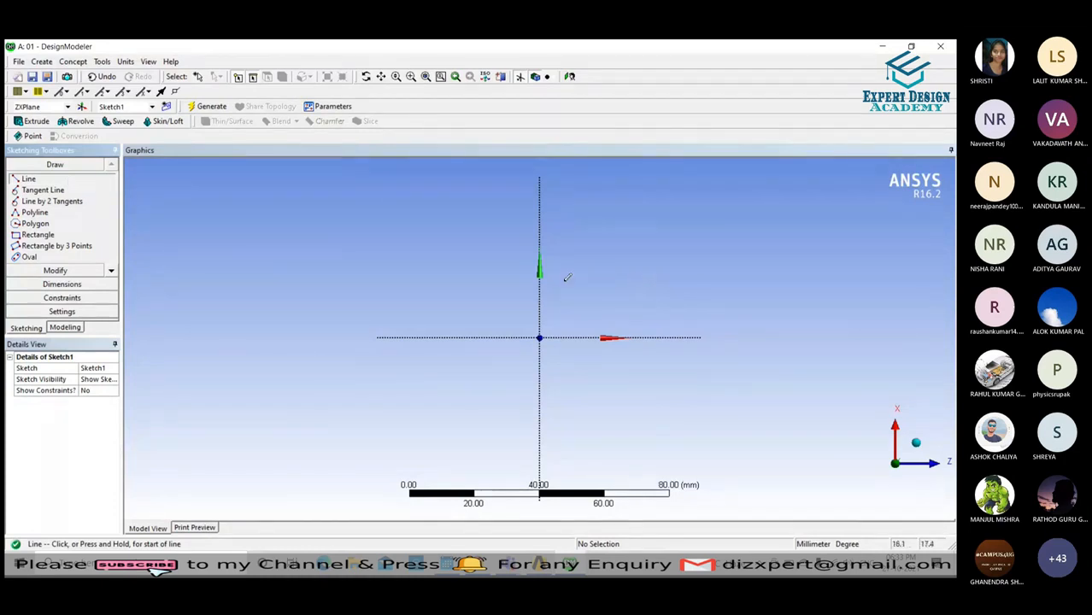
key("Escape")
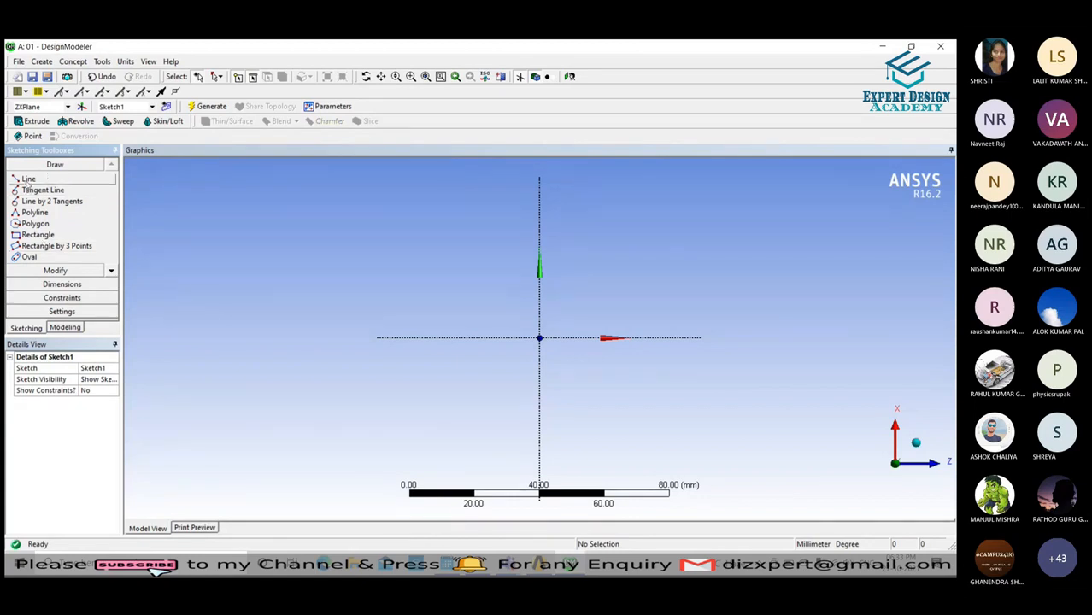
left_click(27, 179)
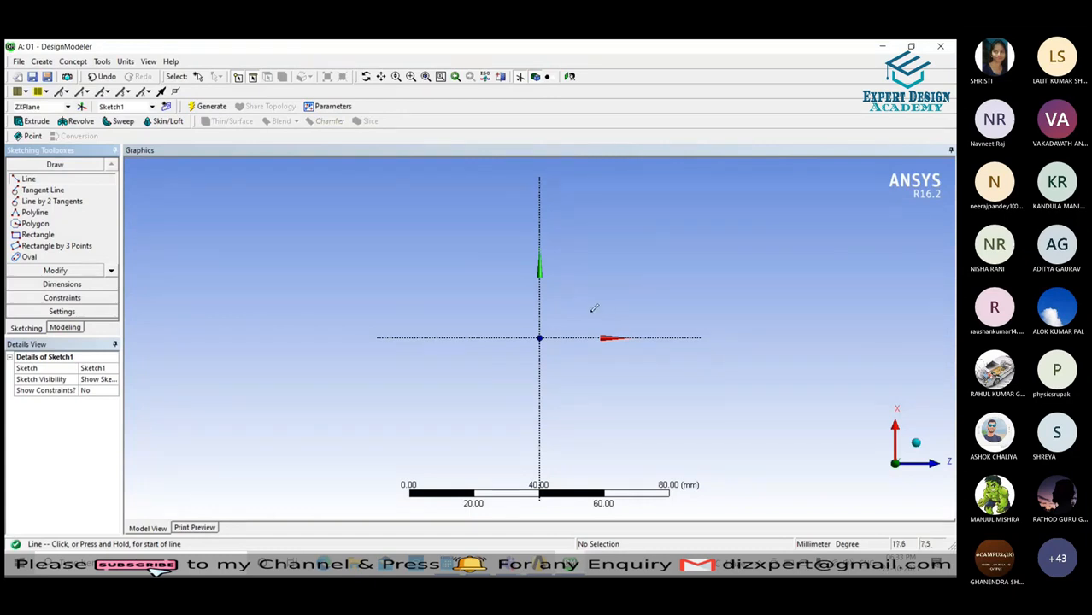
left_click(393, 275)
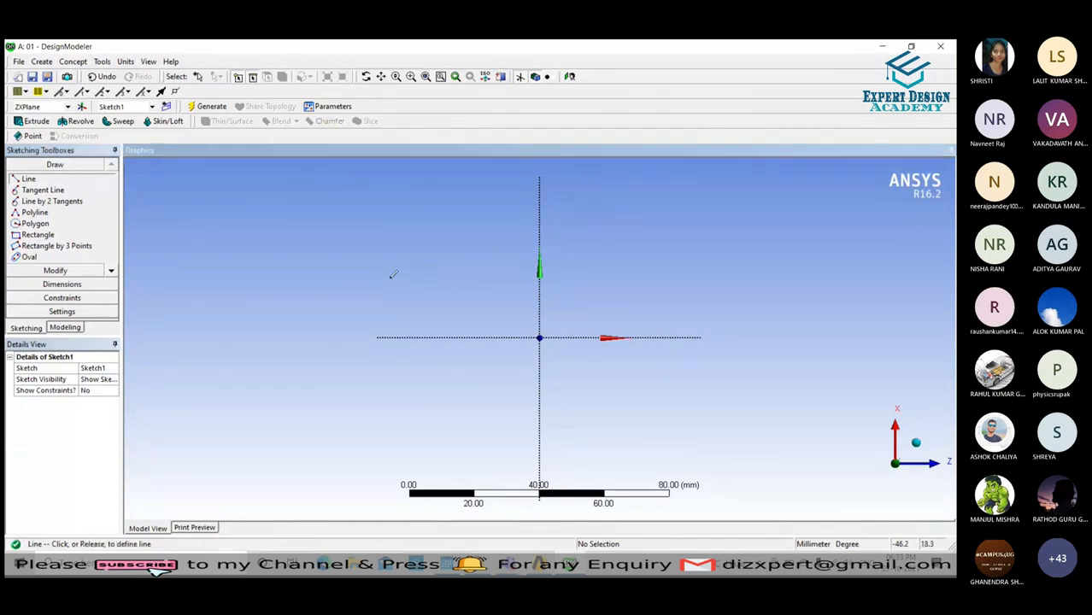
left_click(487, 246)
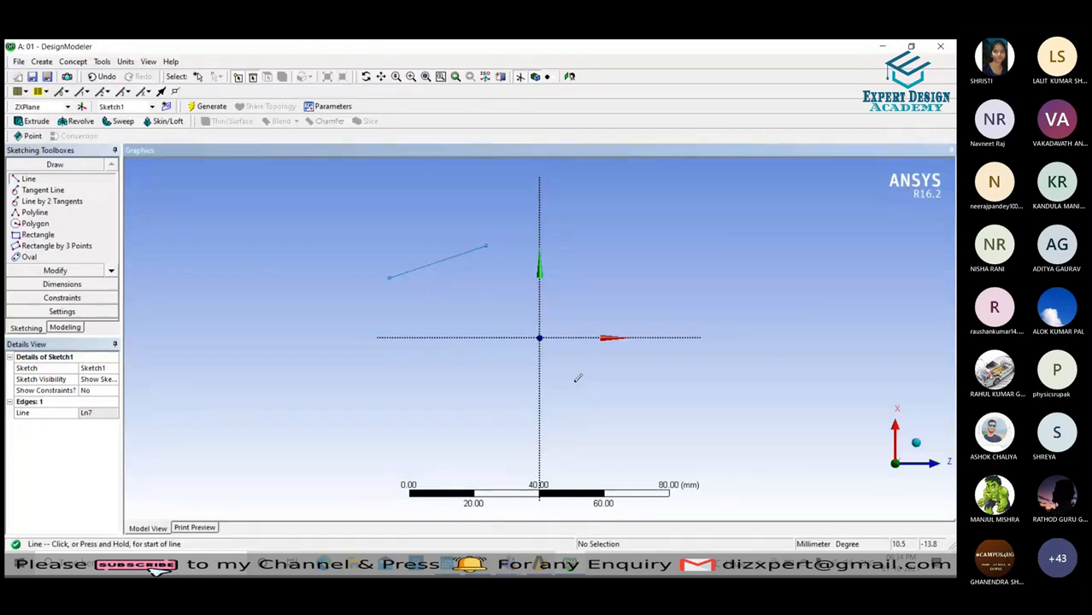
Draw a horizontal line about 50 mm long in the upper-right quadrant and a separate vertical line about 22 mm long above it.
left_click(606, 259)
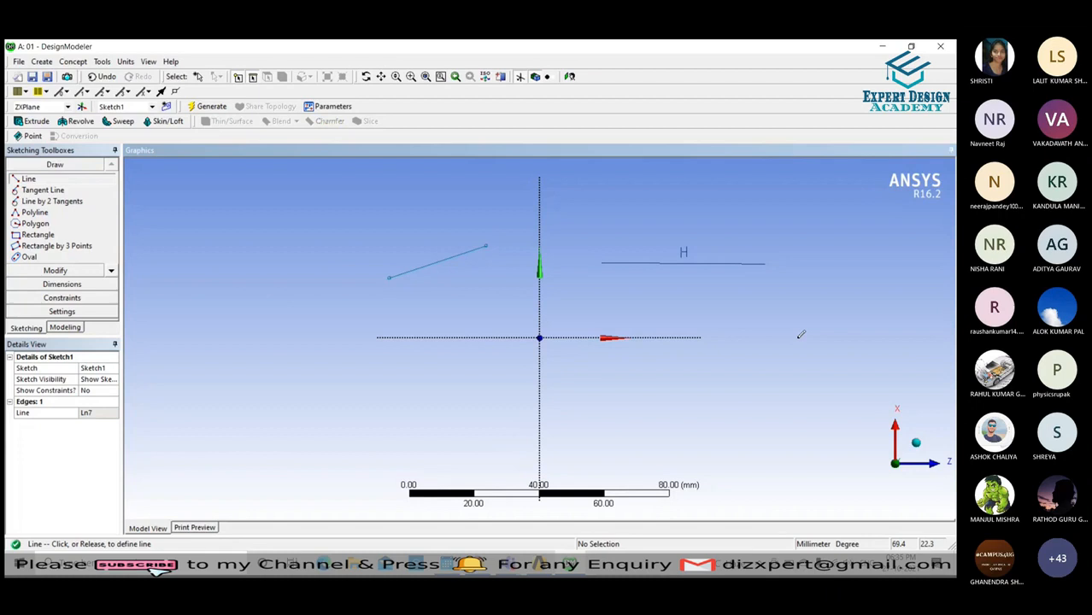
left_click(766, 263)
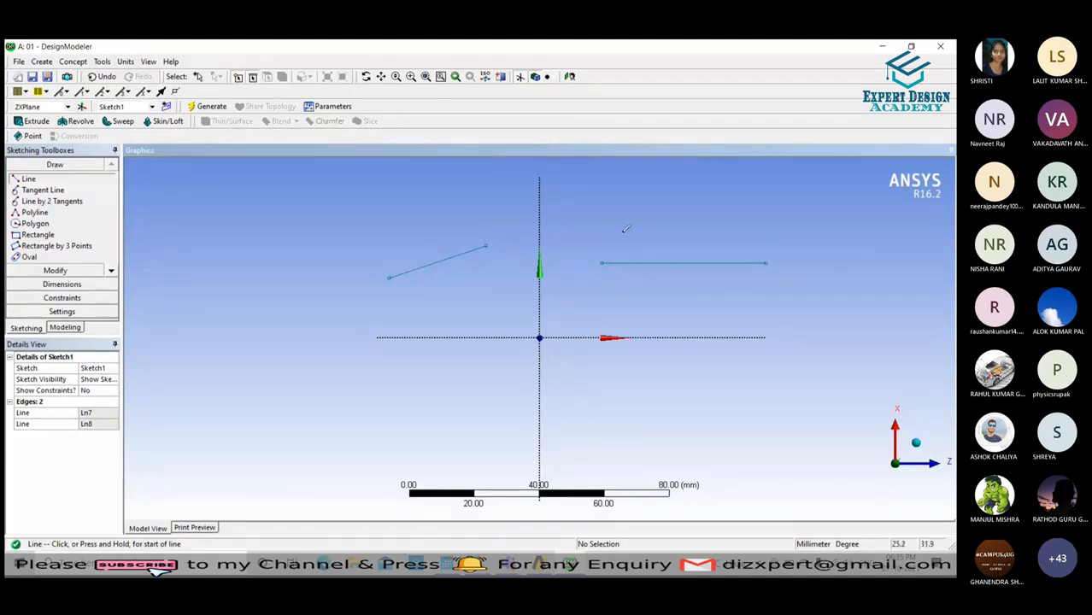
left_click(652, 244)
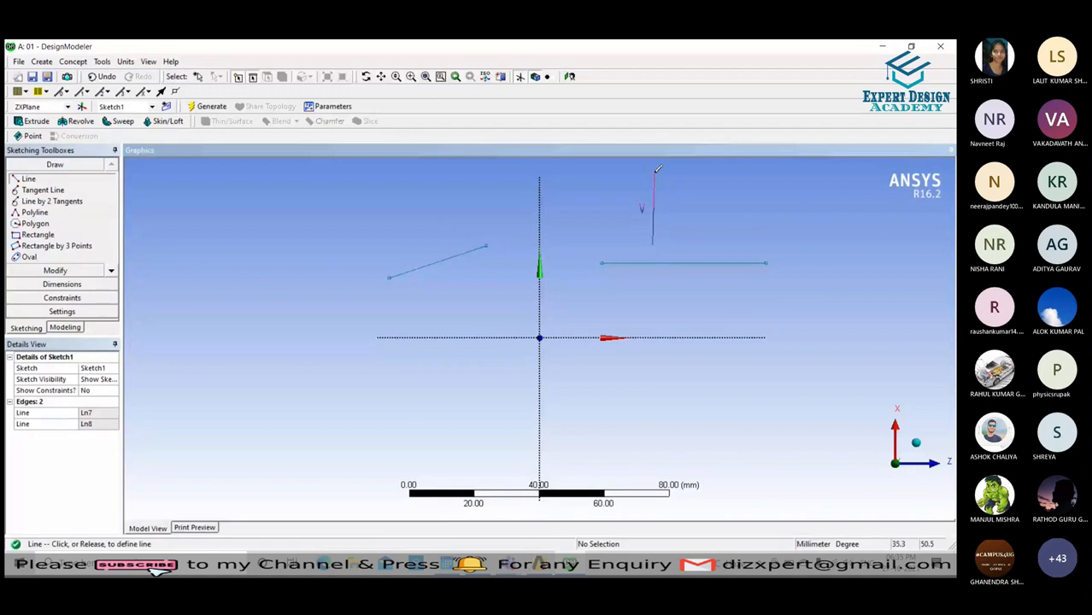
left_click(656, 170)
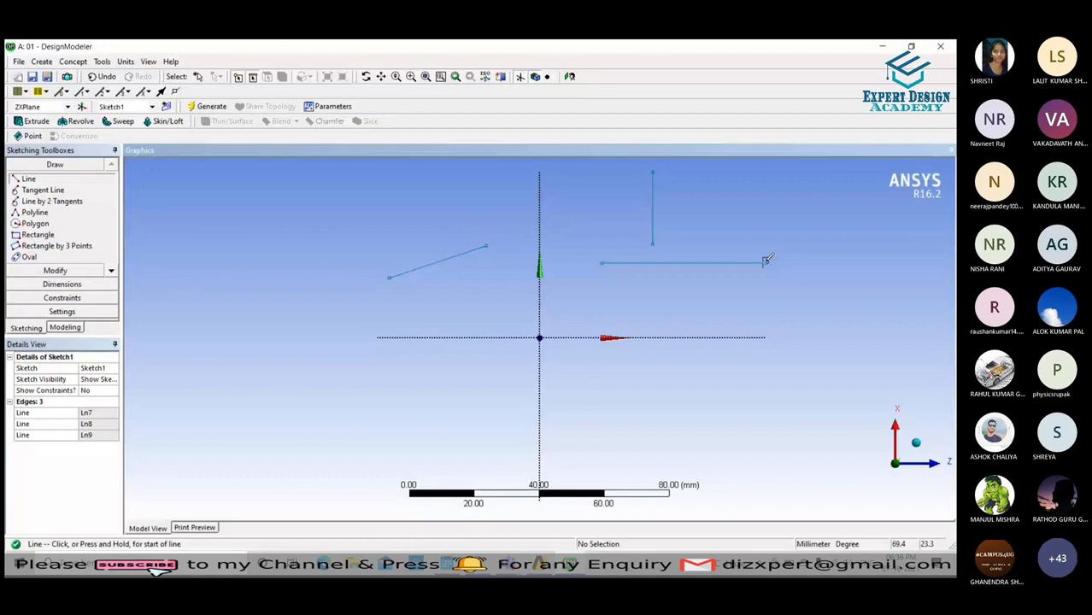
Draw a vertical line upward from the horizontal line's right endpoint, and a sloping line from the origin into the upper-right quadrant.
scroll(767, 261, "up", 3)
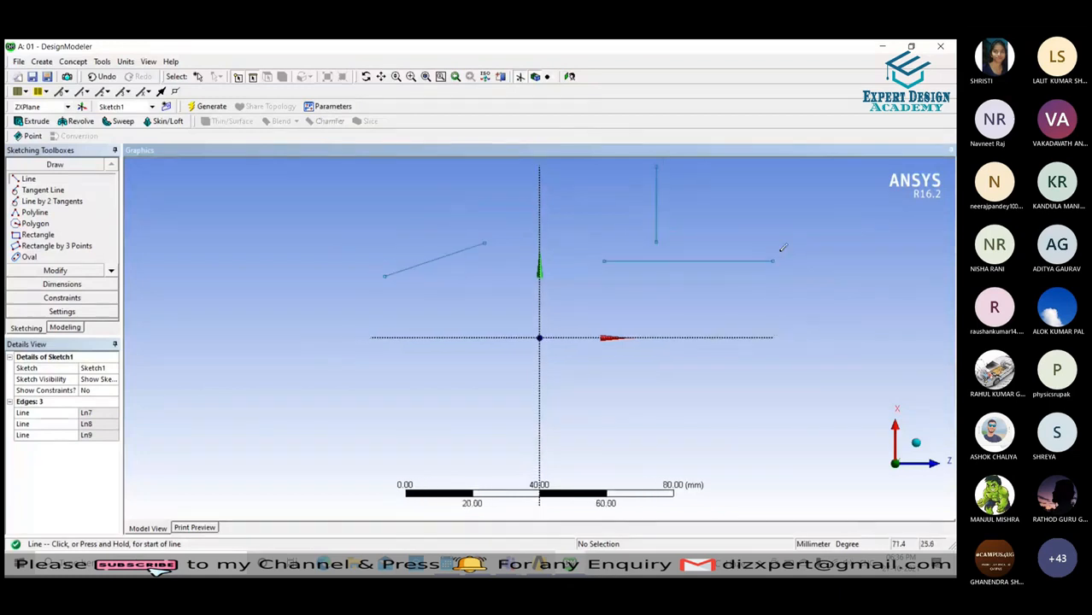
scroll(815, 245, "down", 2)
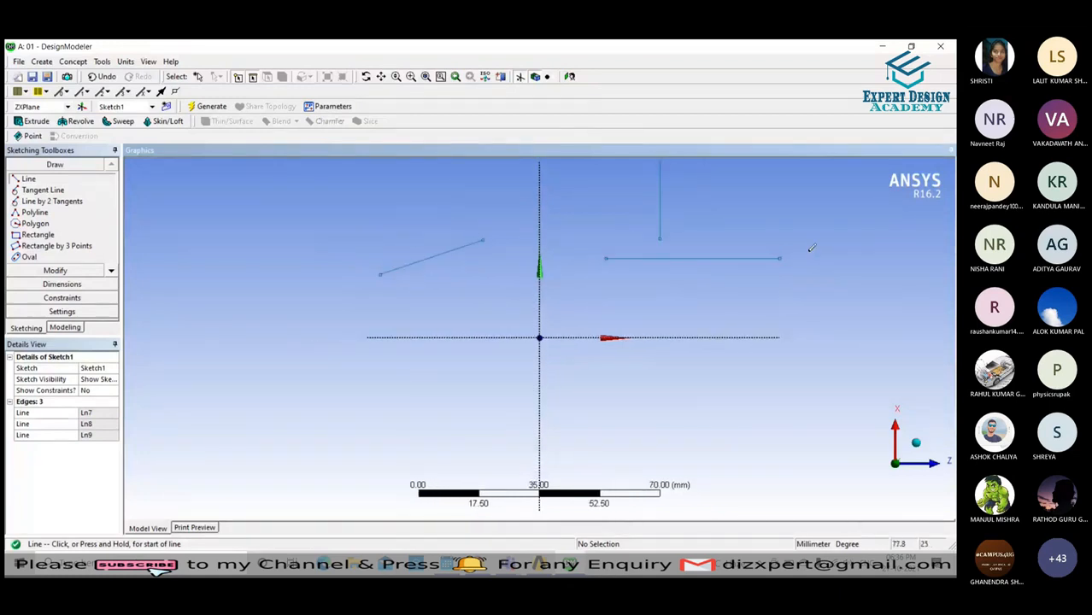
scroll(812, 248, "up", 1)
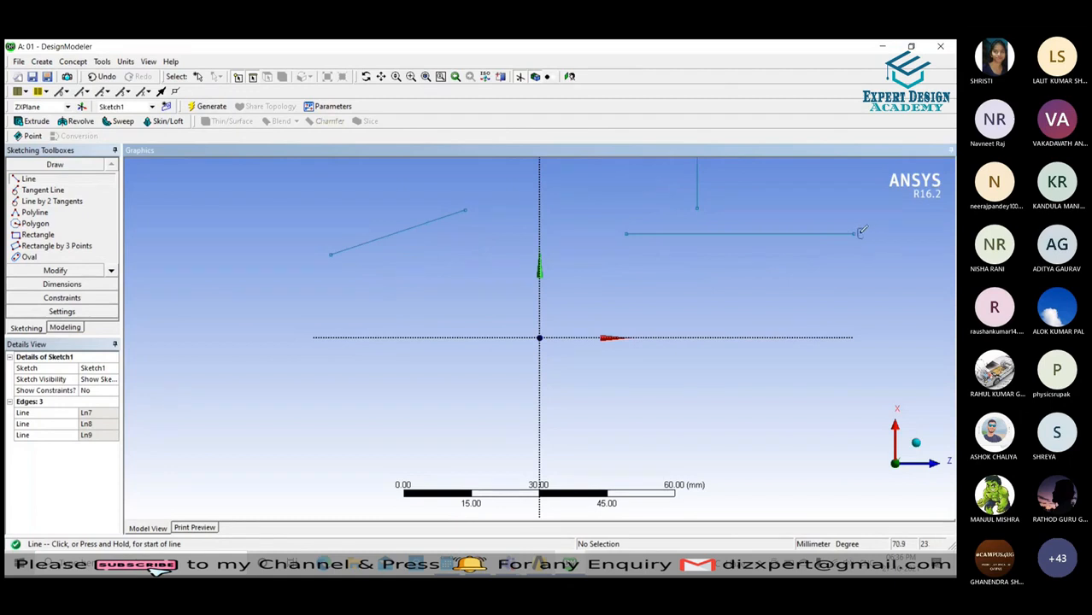
scroll(783, 256, "down", 3)
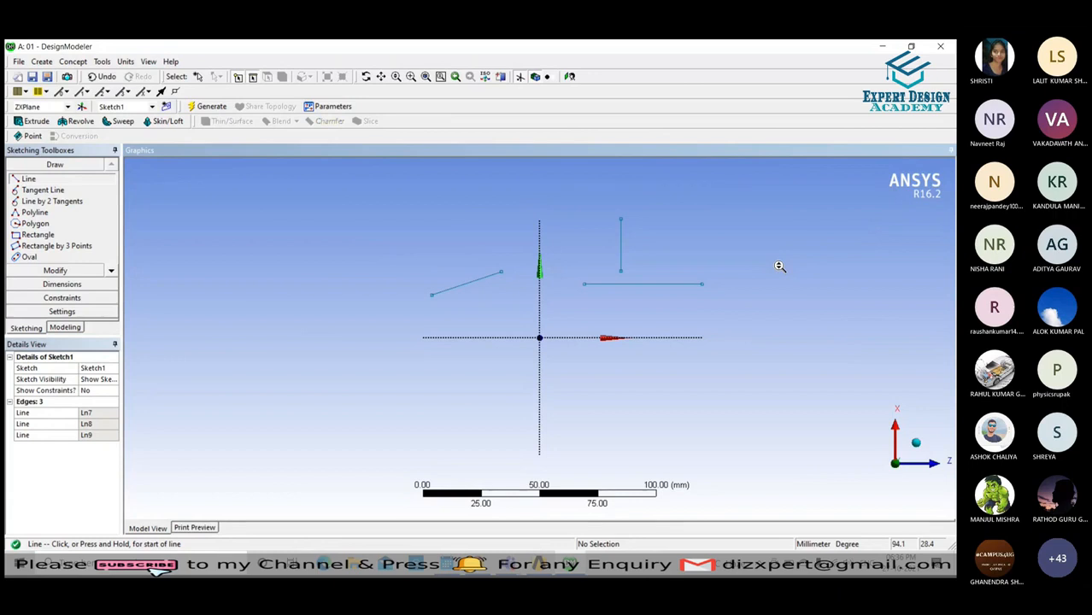
scroll(773, 273, "up", 1)
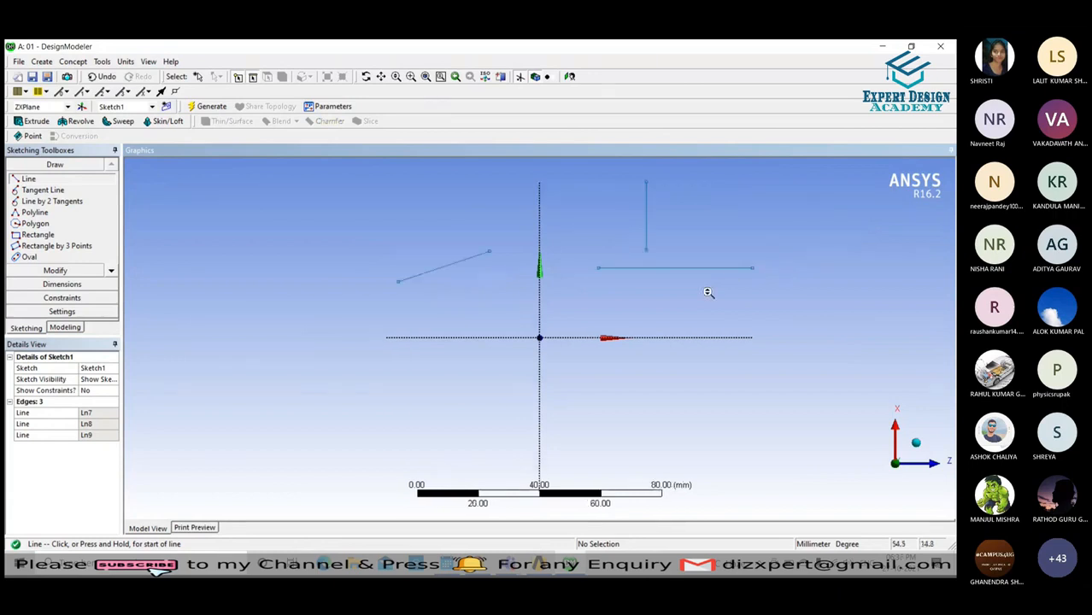
scroll(810, 257, "up", 1)
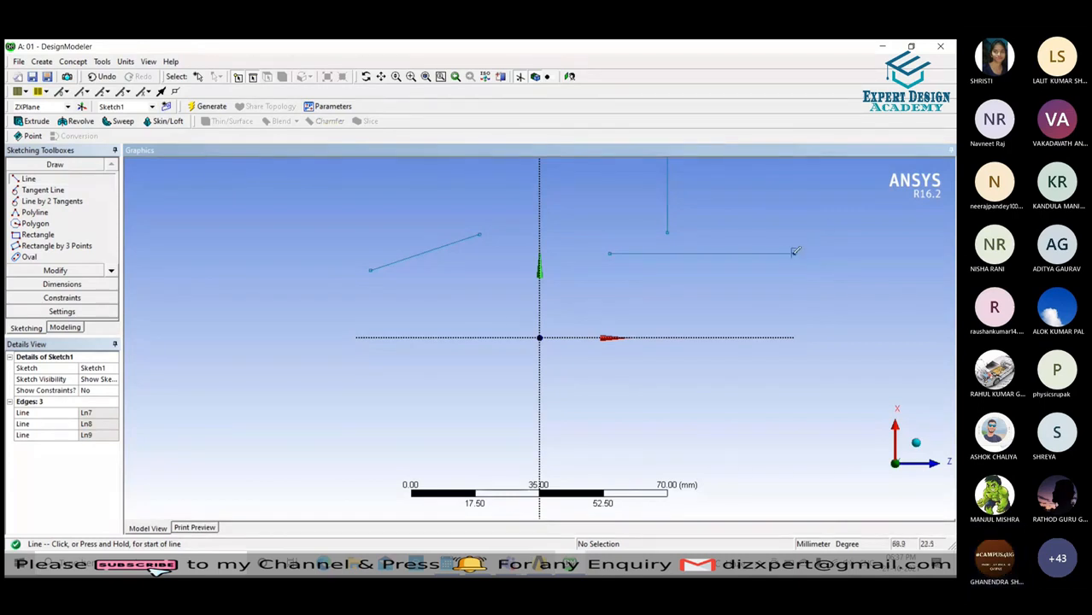
left_click(795, 251)
left_click(795, 185)
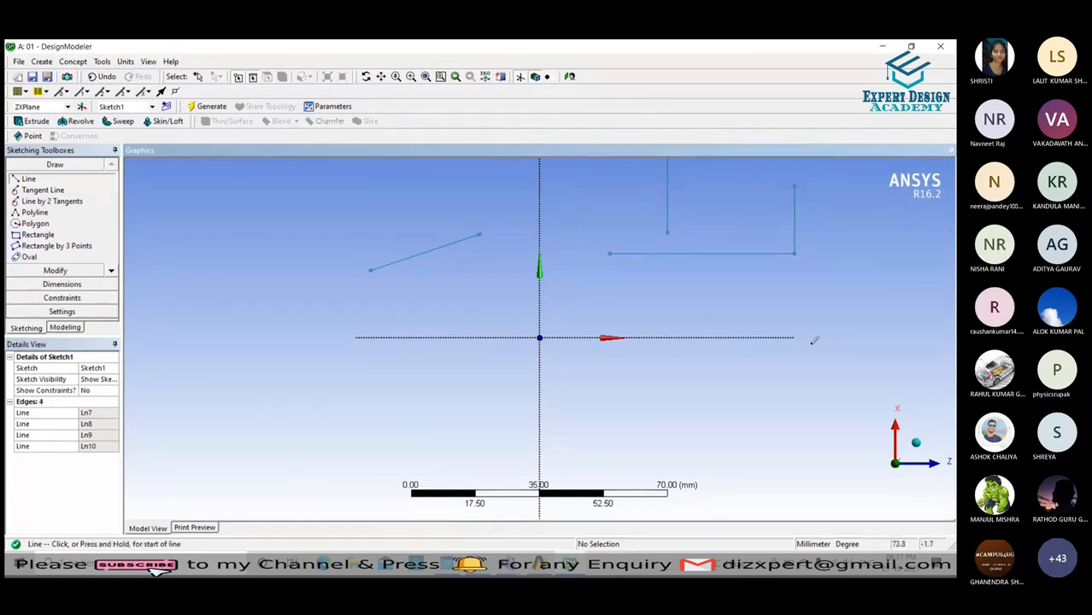
left_click(541, 336)
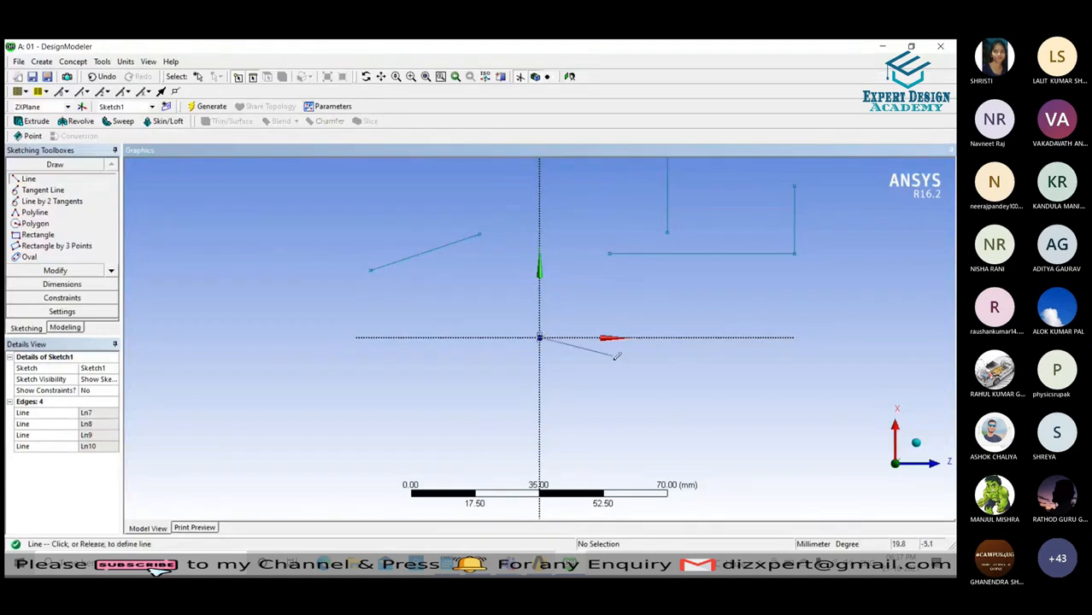
left_click(658, 269)
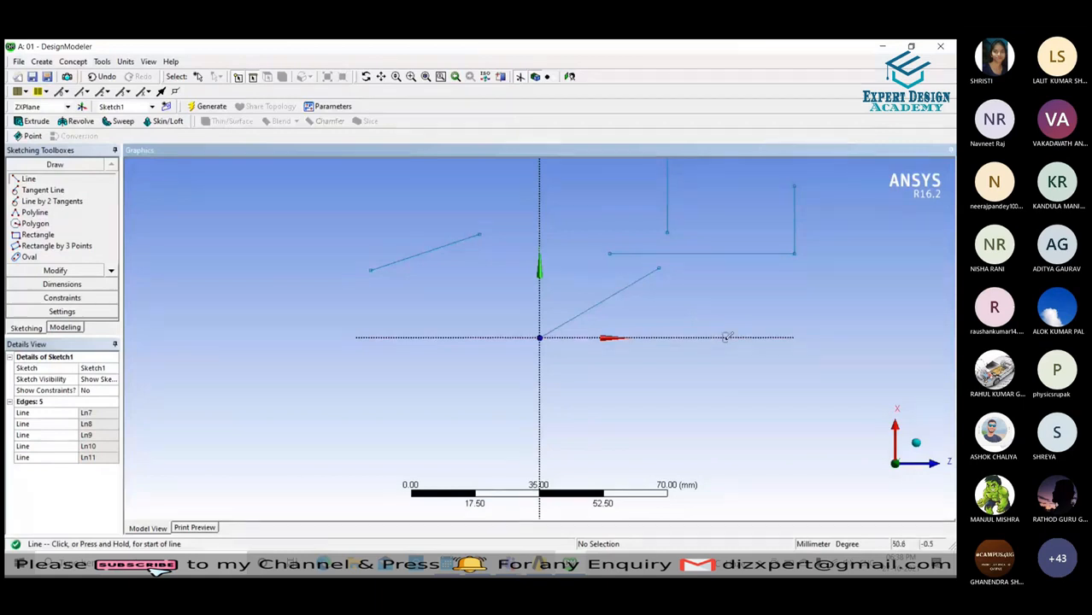
Draw a line lying on the horizontal axis, starting about 33 mm right of the origin, and leave the Line tool.
left_click(647, 338)
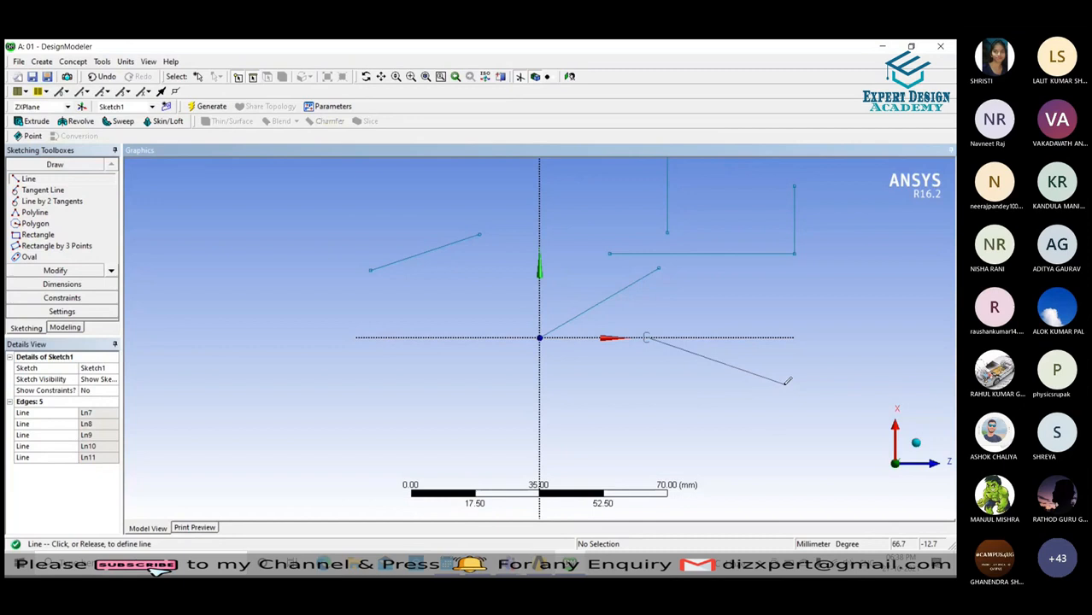
key("Escape")
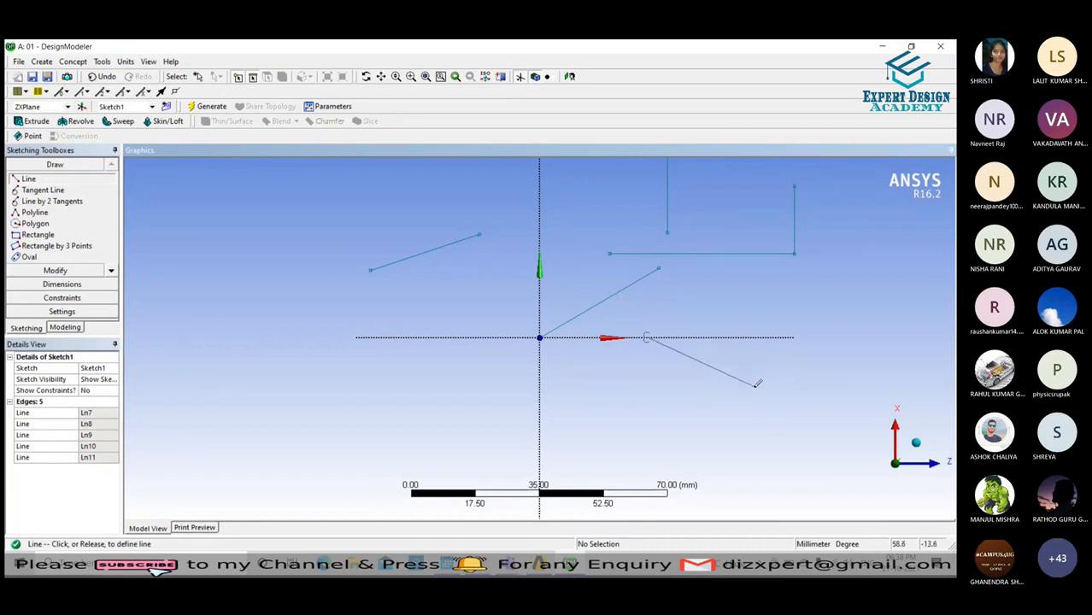
left_click(31, 180)
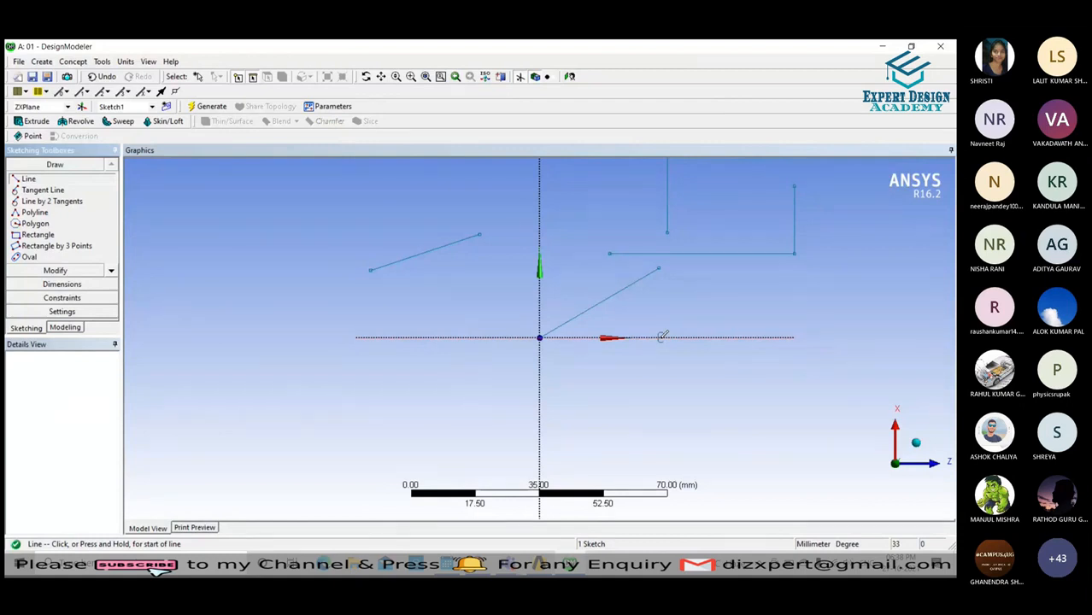
left_click(661, 337)
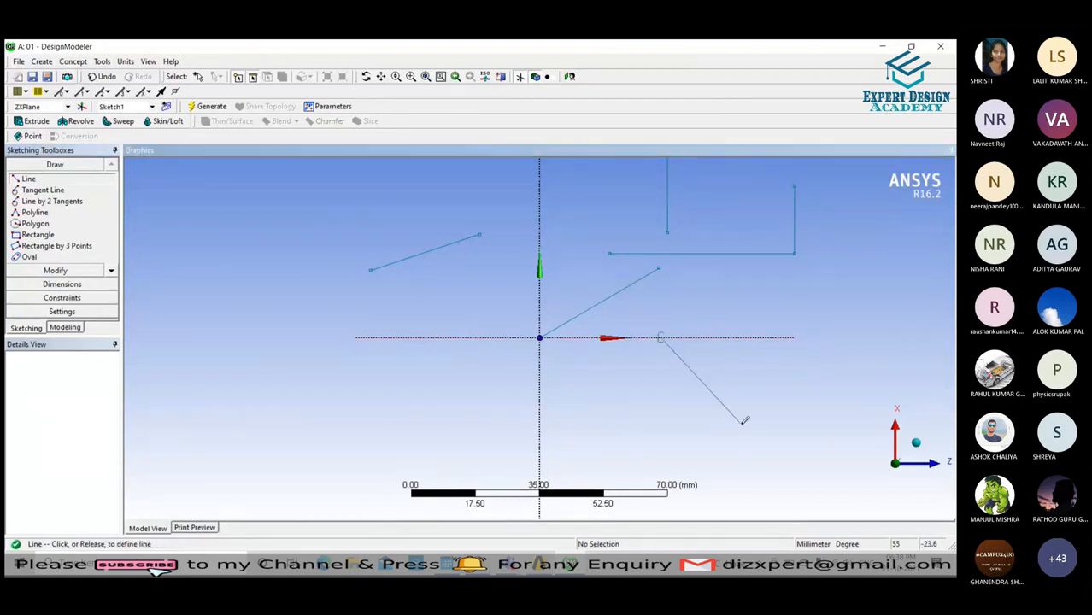
left_click(784, 337)
scroll(560, 348, "down", 1)
scroll(560, 348, "down", 2)
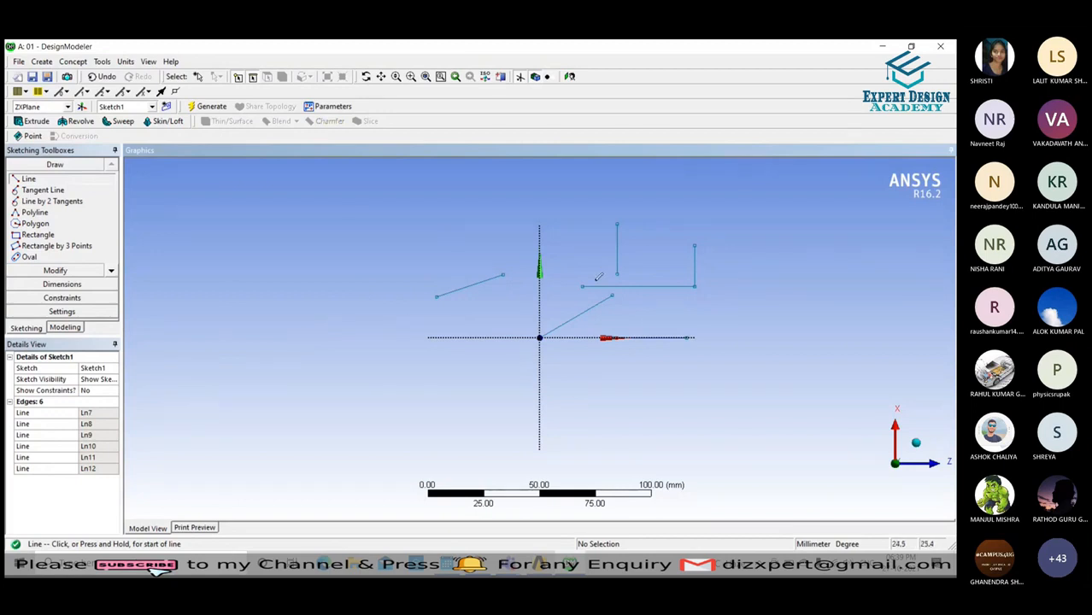
key("Escape")
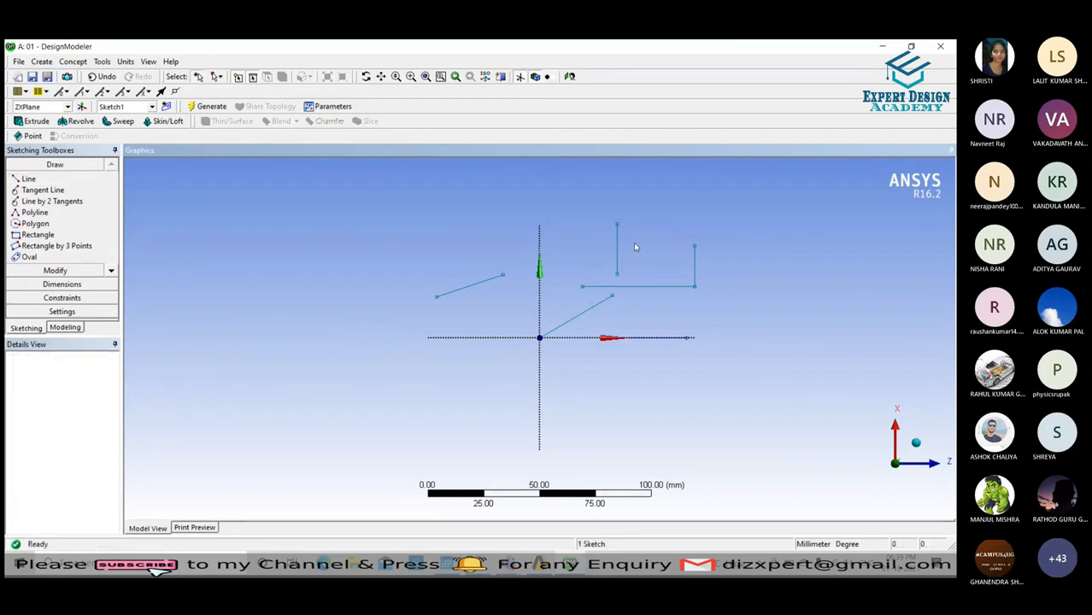
Draw a horizontal line about 35 mm long below the horizontal axis, then a vertical line about 15 mm long down from its right endpoint.
left_click(38, 179)
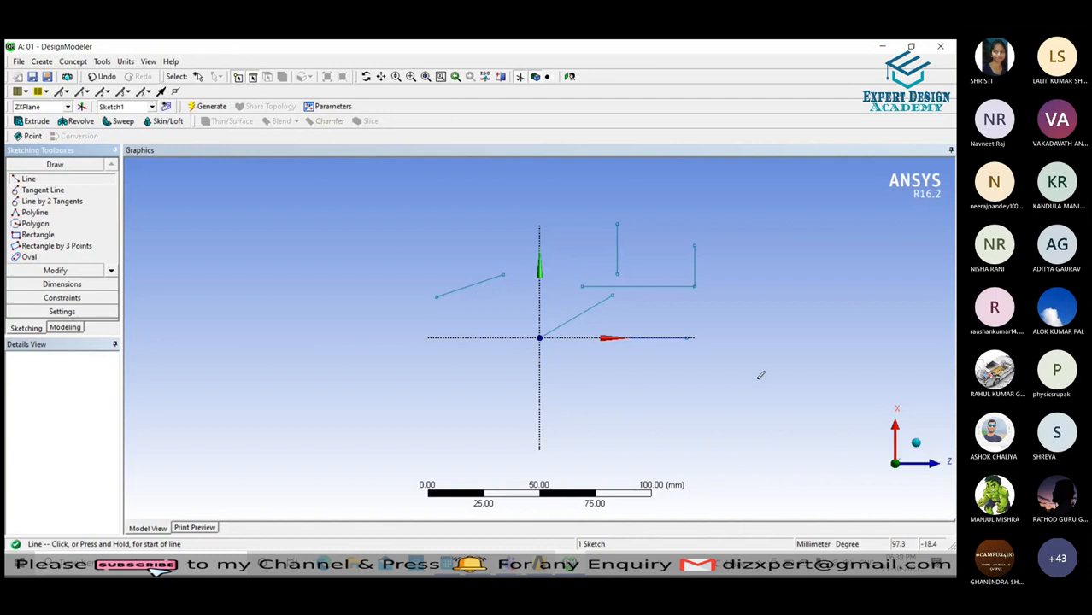
scroll(636, 384, "up", 3)
left_click(602, 366)
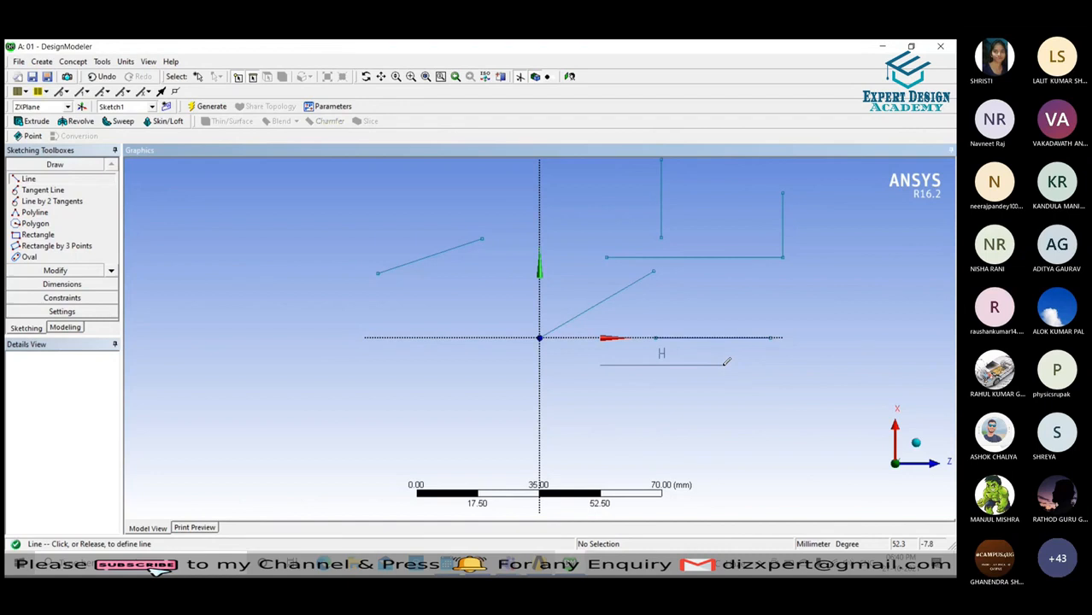
left_click(725, 363)
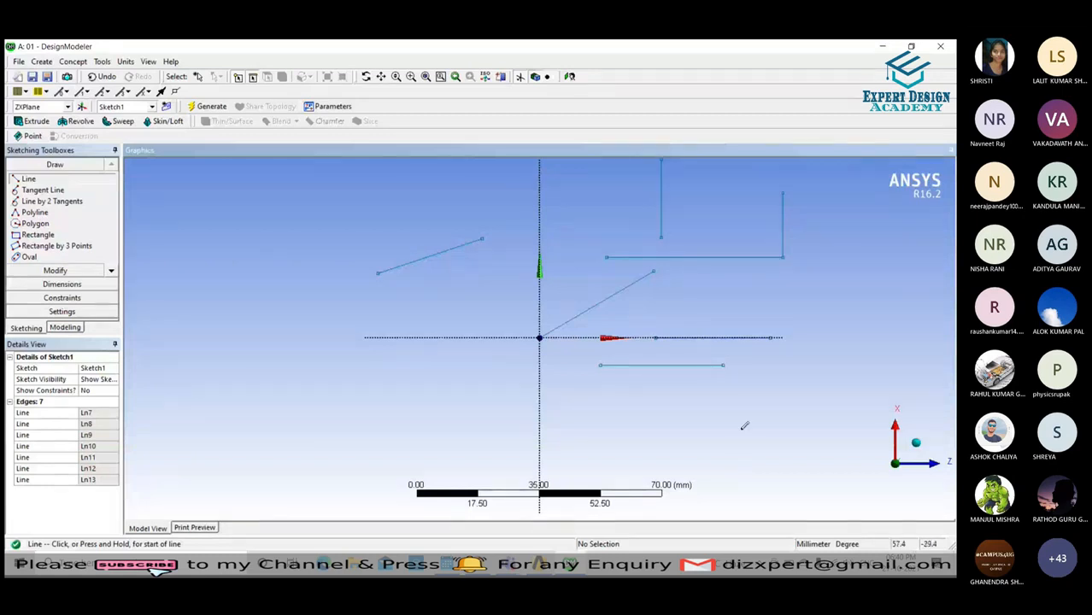
left_click(723, 364)
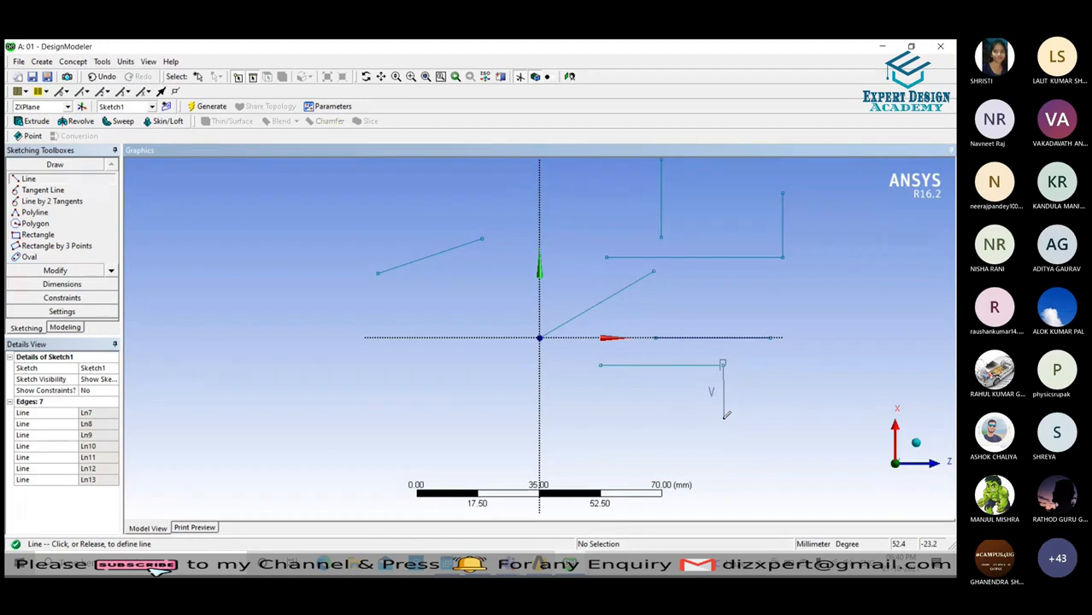
left_click(724, 418)
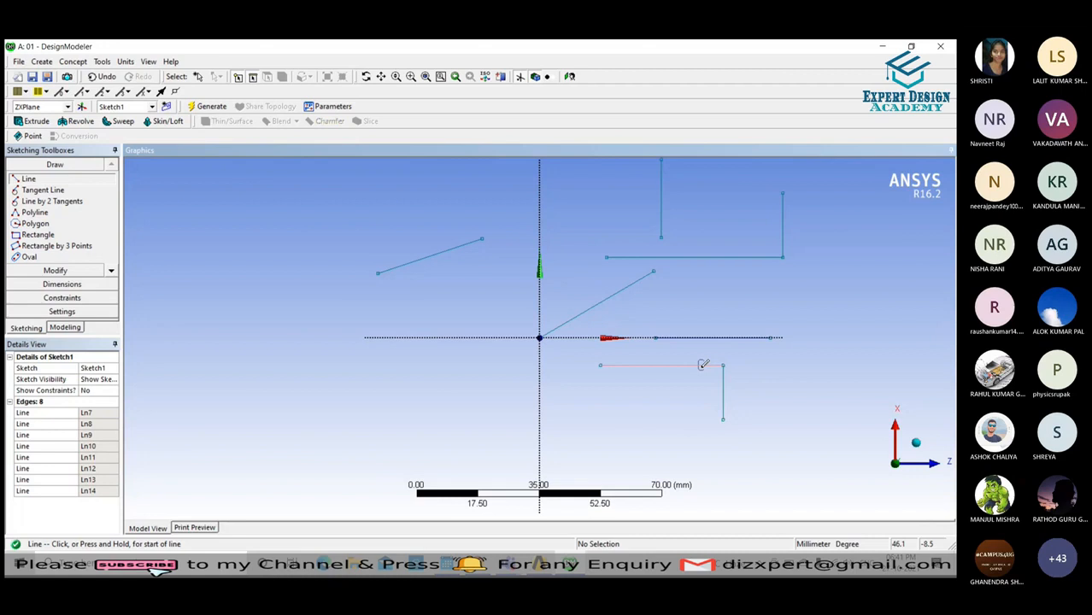
Close the rectangle below the horizontal axis with a horizontal bottom line and a vertical left line snapped to the existing endpoints.
left_click(723, 418)
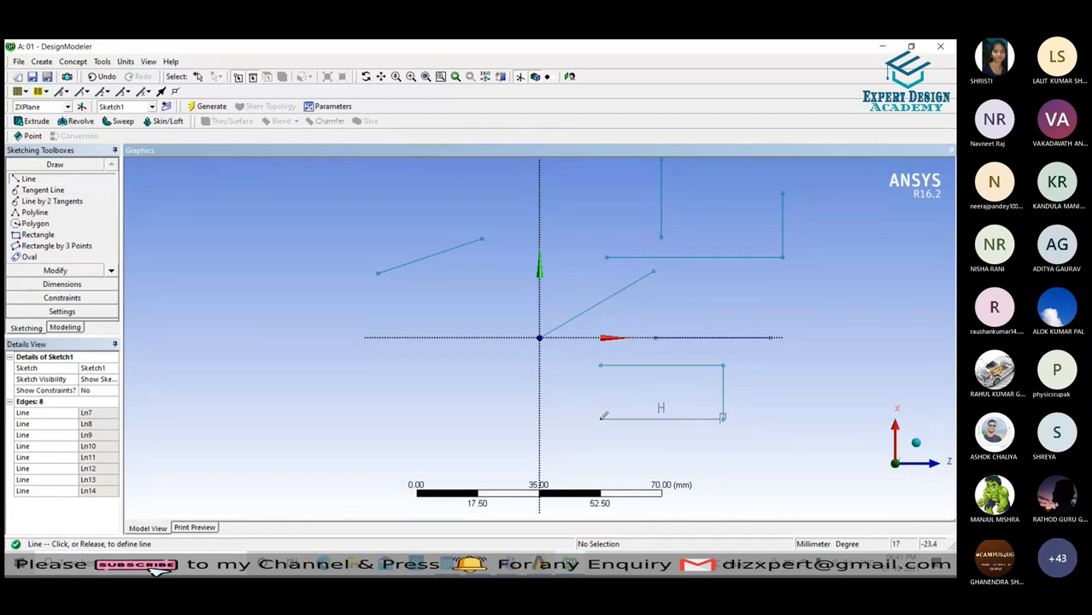
left_click(602, 418)
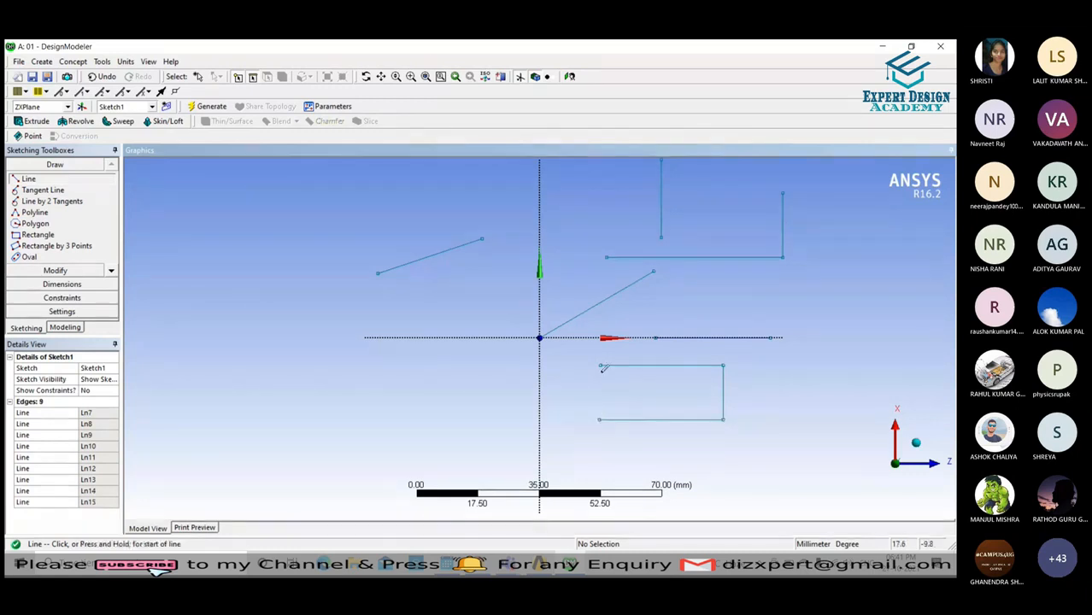
left_click(603, 364)
left_click(600, 419)
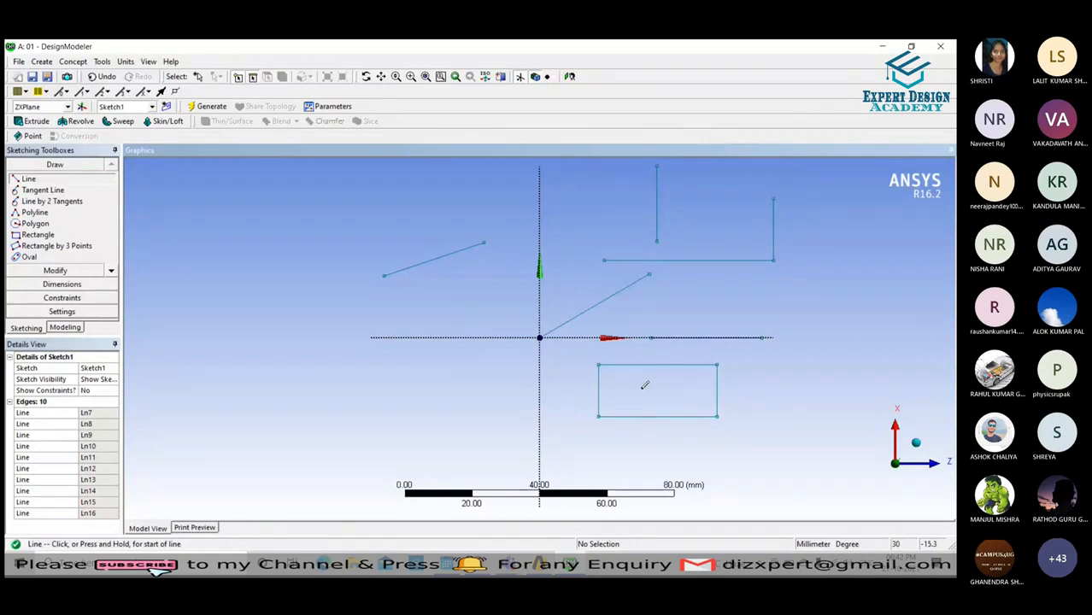
scroll(709, 383, "up", 2)
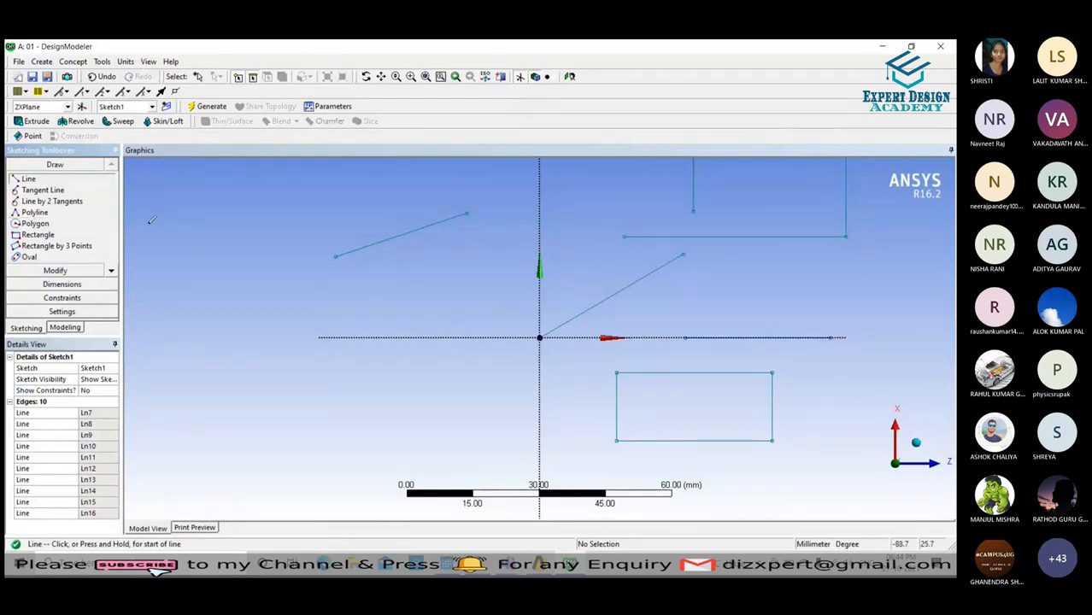
left_click(29, 217)
scroll(477, 254, "down", 5)
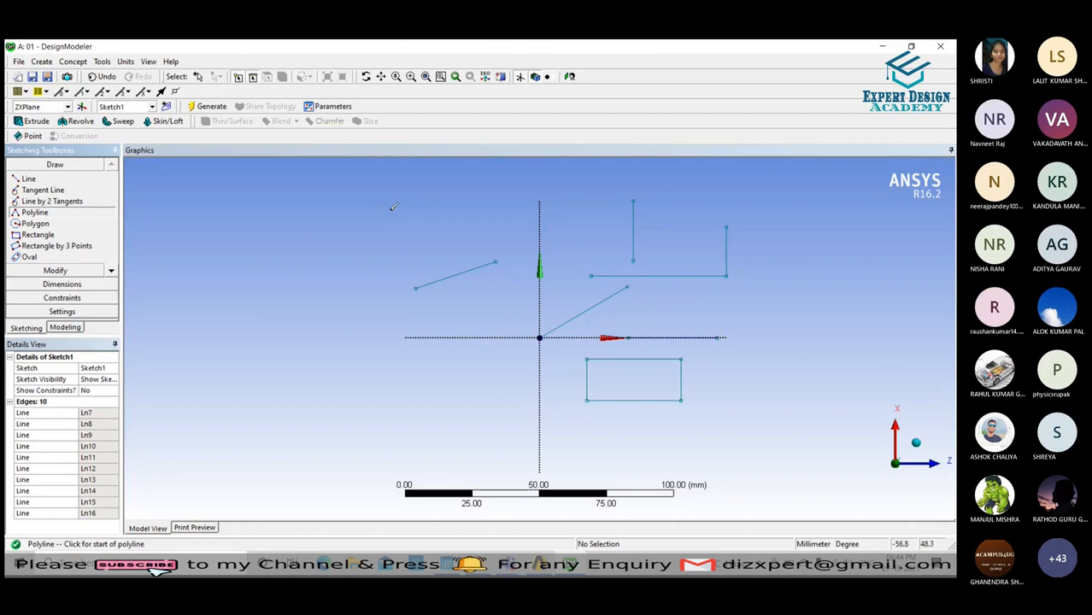
left_click(293, 230)
left_click(320, 178)
left_click(350, 230)
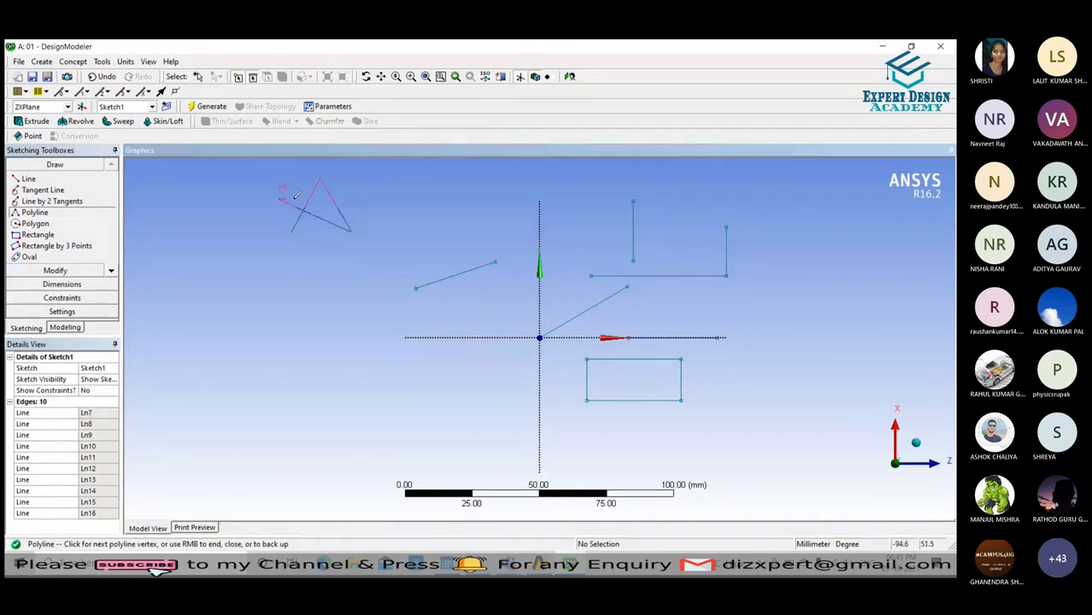
left_click(350, 199)
left_click(293, 230)
left_click(293, 229)
right_click(267, 227)
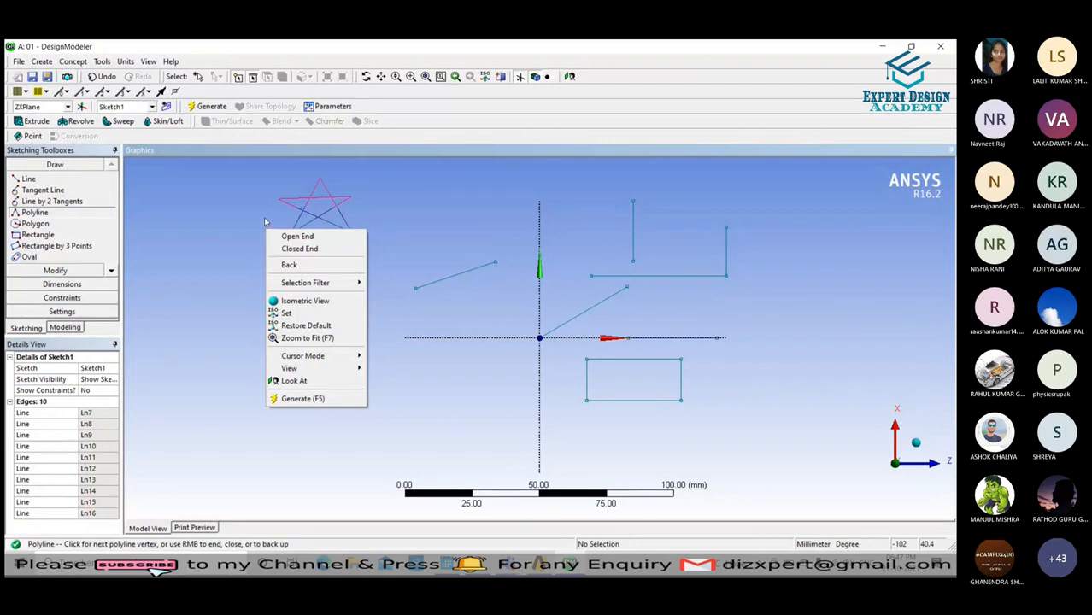
key("Escape")
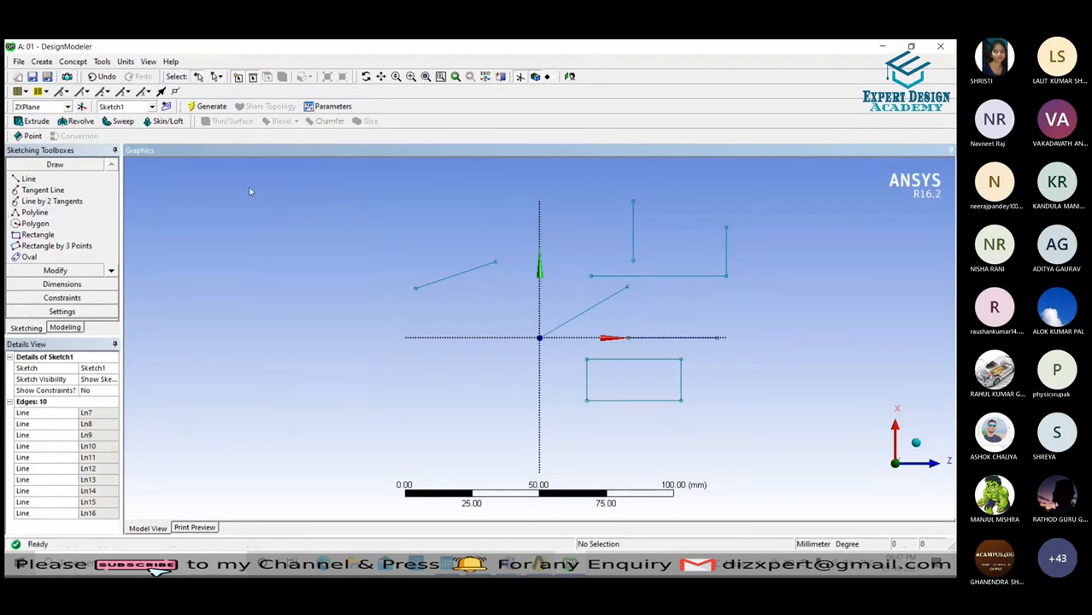
Draw a five-pointed star in the upper-left quadrant with the Polyline tool, finish it with Closed End, and leave the tool.
left_click(34, 212)
left_click(287, 262)
left_click(322, 204)
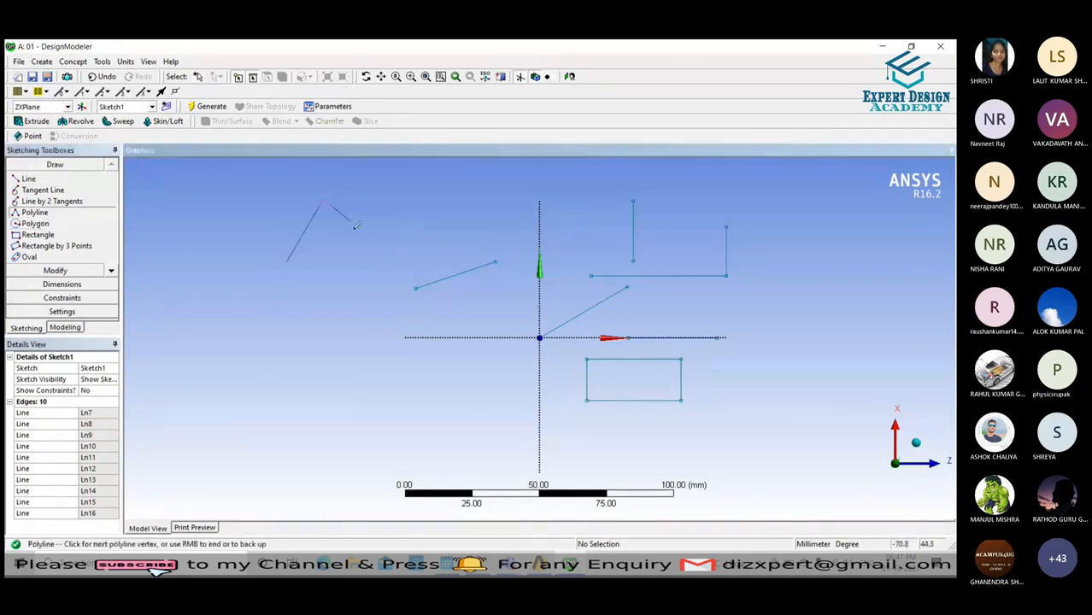
left_click(355, 257)
left_click(259, 224)
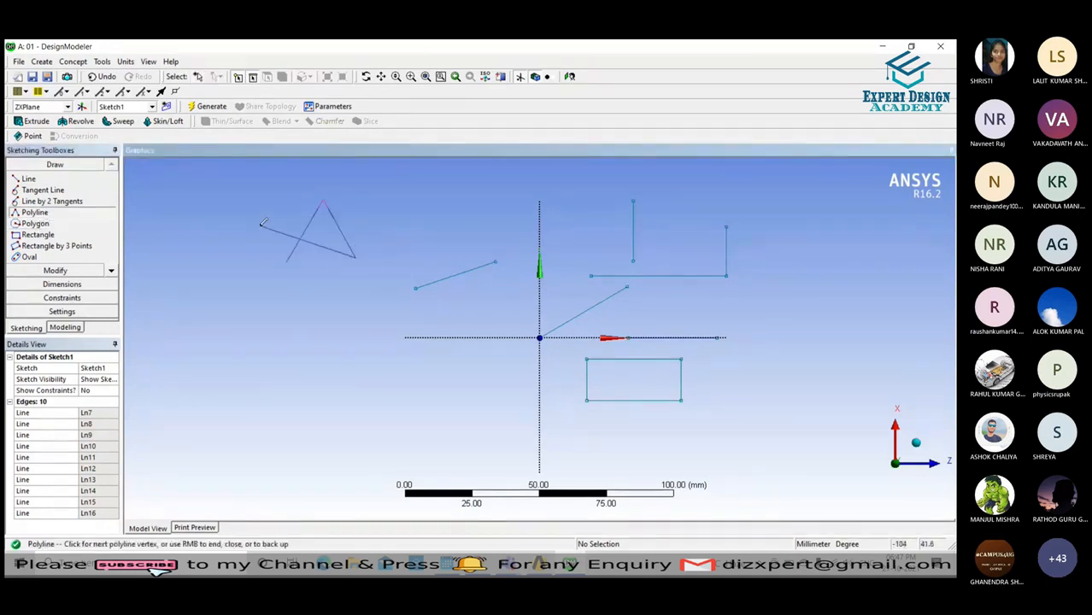
left_click(364, 224)
right_click(367, 225)
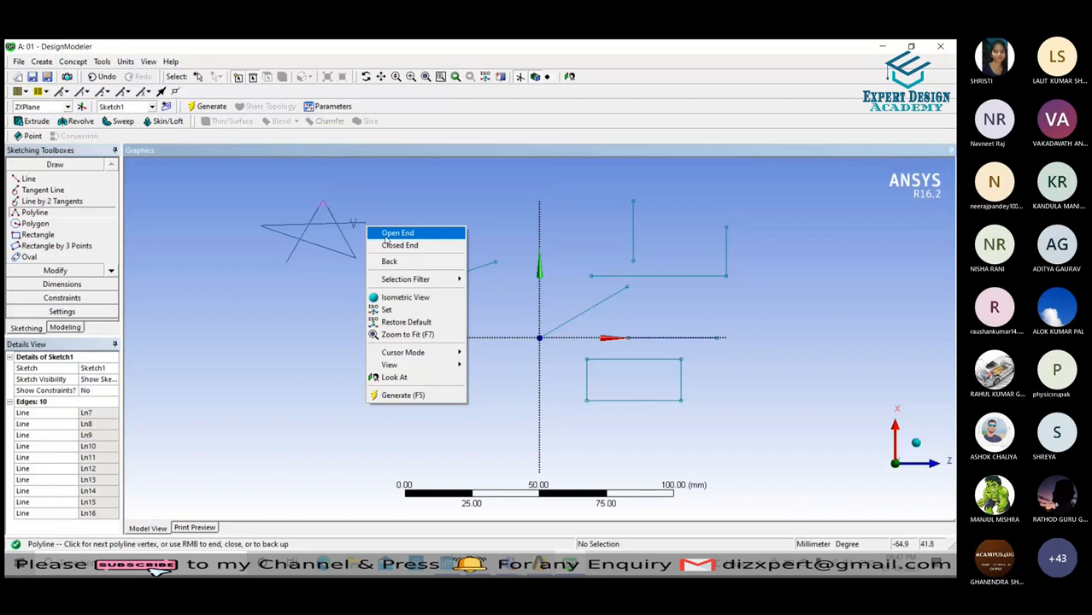
left_click(394, 247)
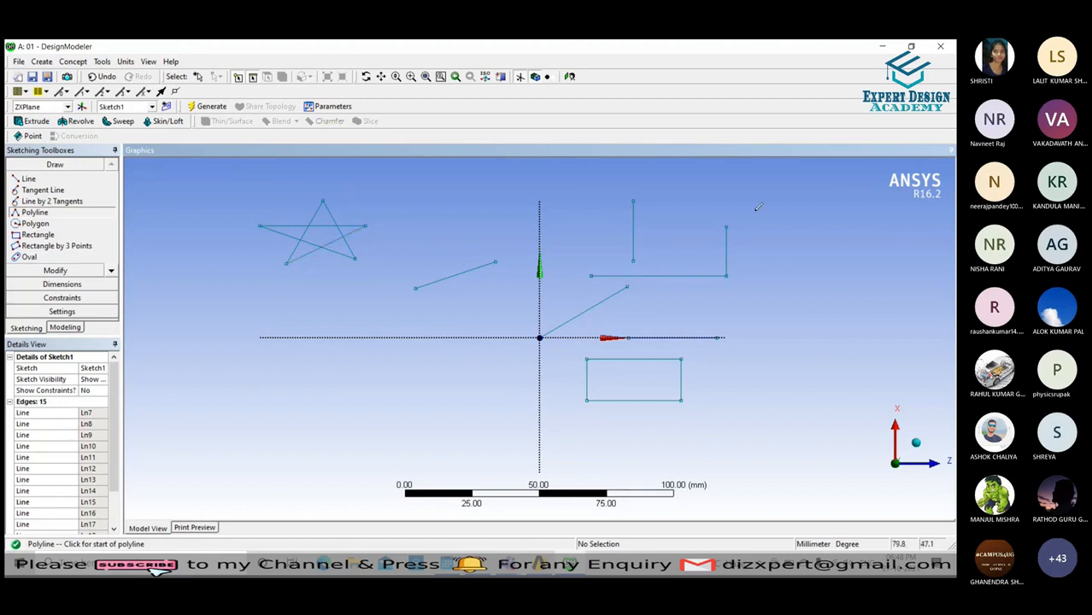
key("Escape")
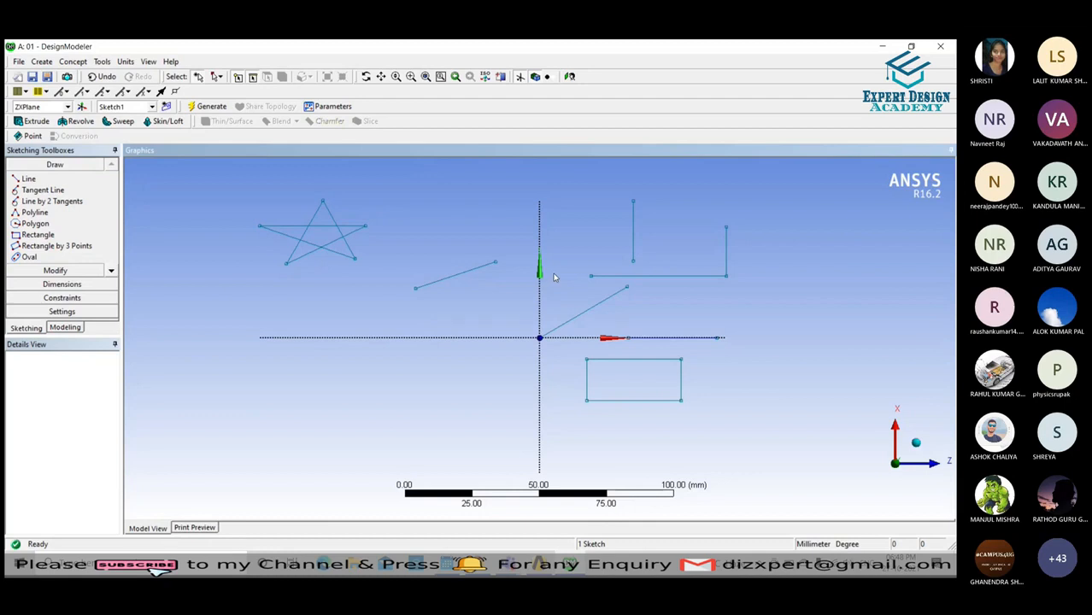
Select the separate vertical line and the long horizontal line in the upper-right quadrant together.
left_click(341, 242)
scroll(340, 241, "down", 3)
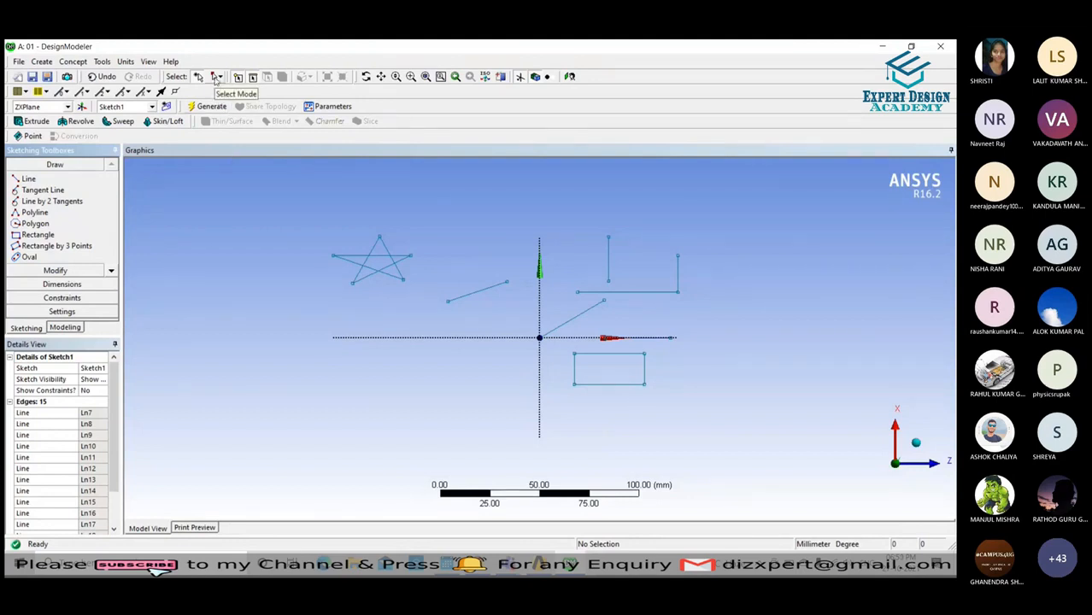
left_click(608, 270)
left_click(645, 295, "ctrl")
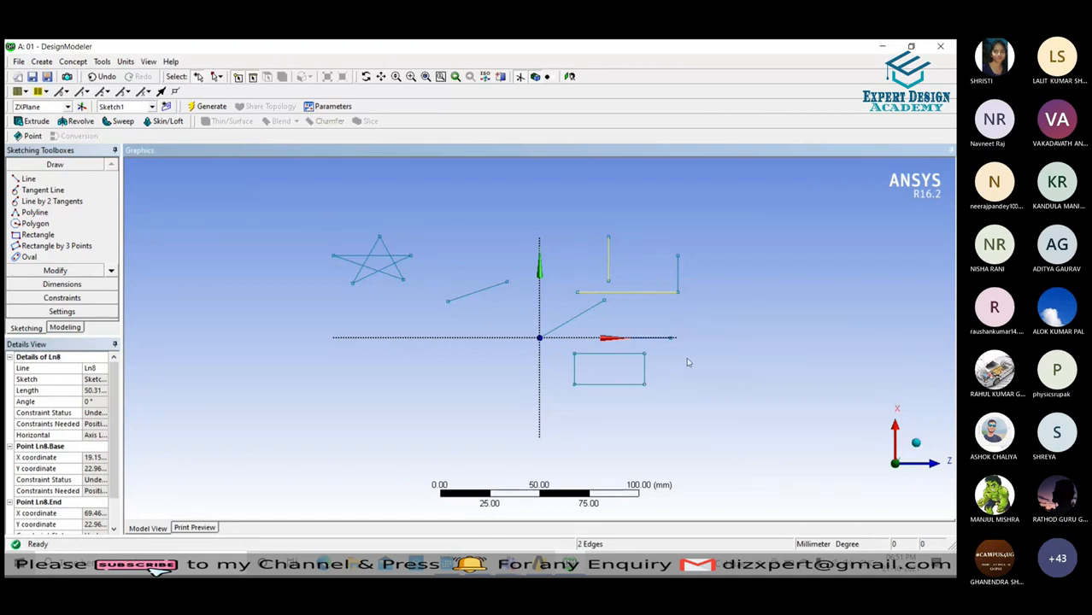
Switch to Box Select, enclose the whole sketch in a selection box, and delete all of its lines.
left_click(219, 80)
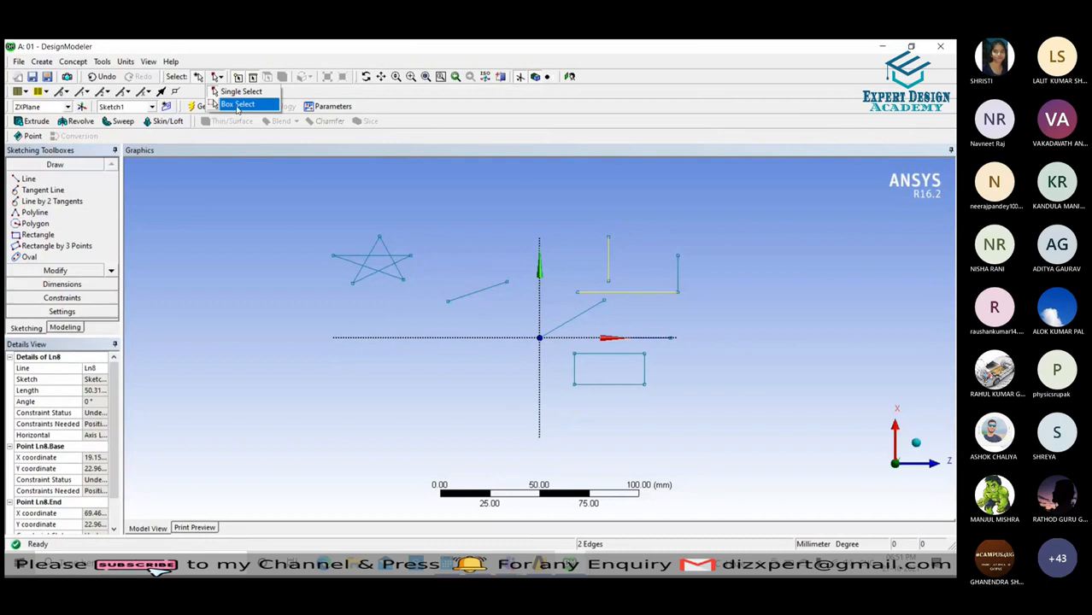
left_click(237, 104)
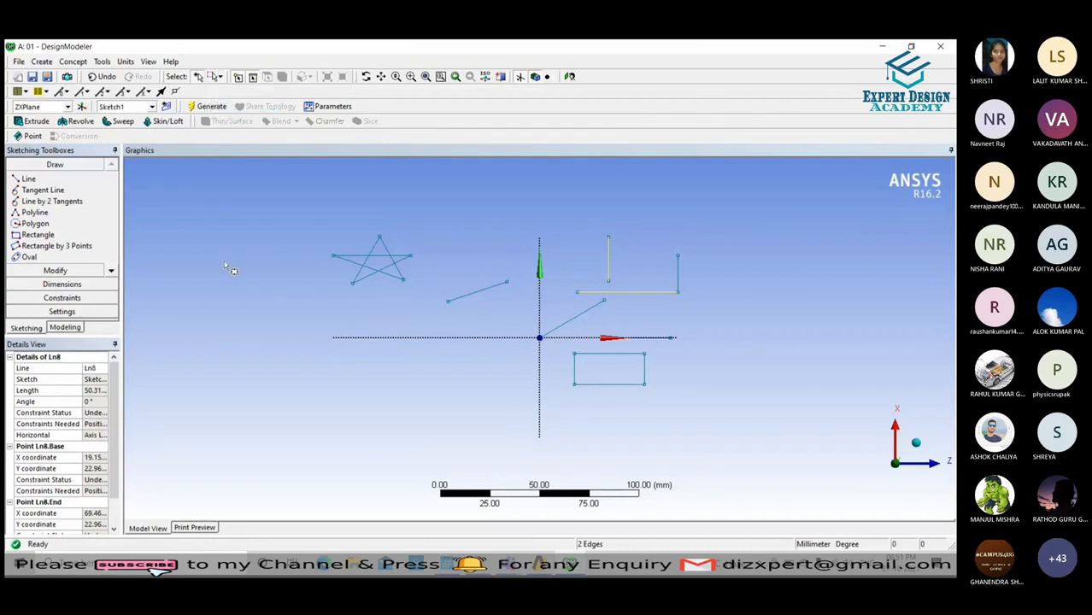
left_click_drag(802, 181, 276, 461)
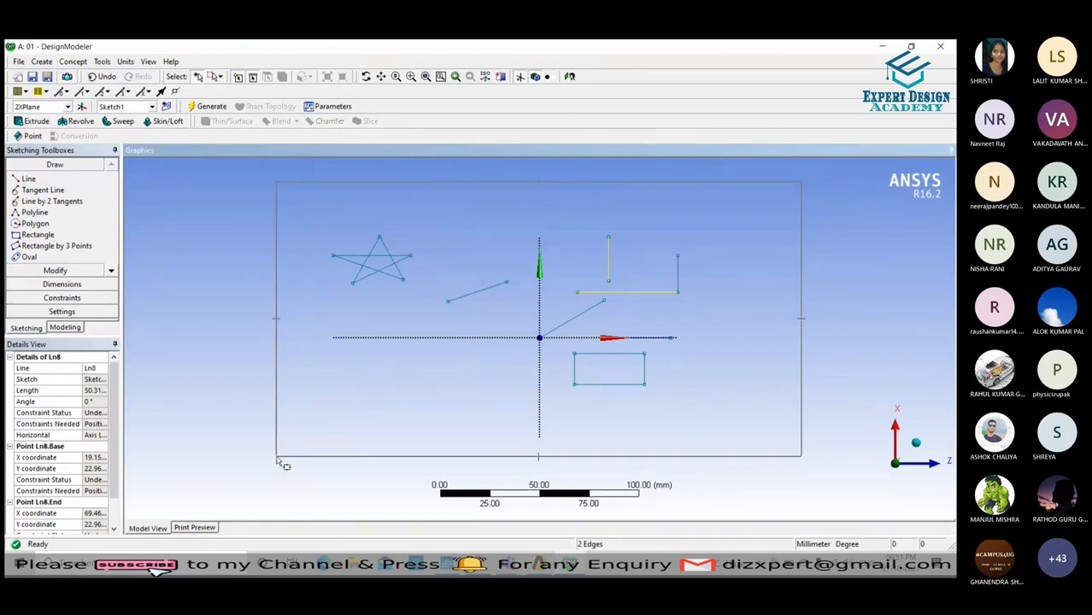
left_click_drag(277, 461, 277, 462)
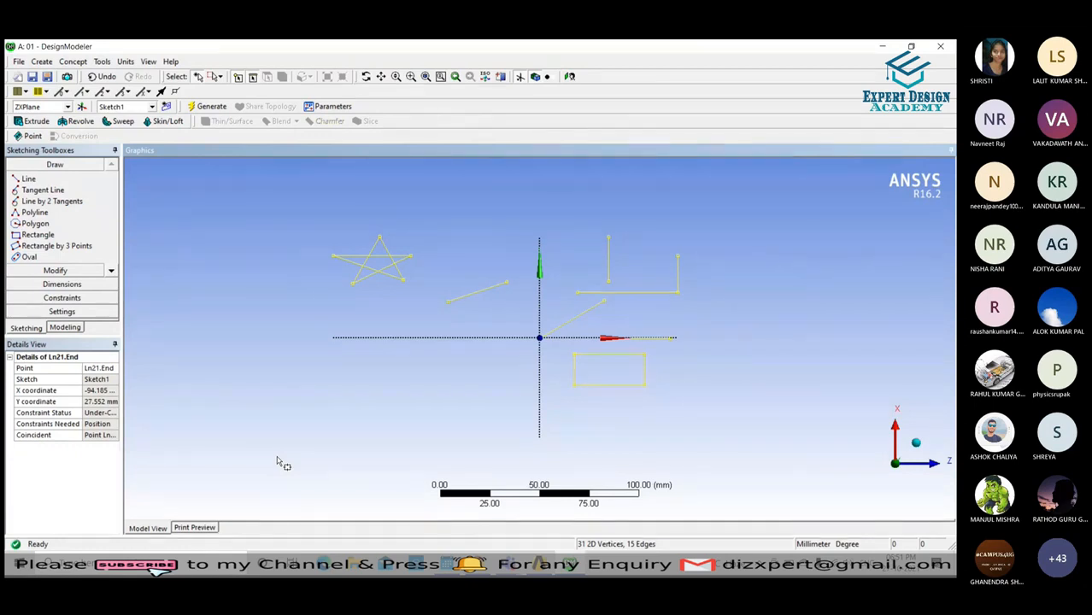
key("Delete")
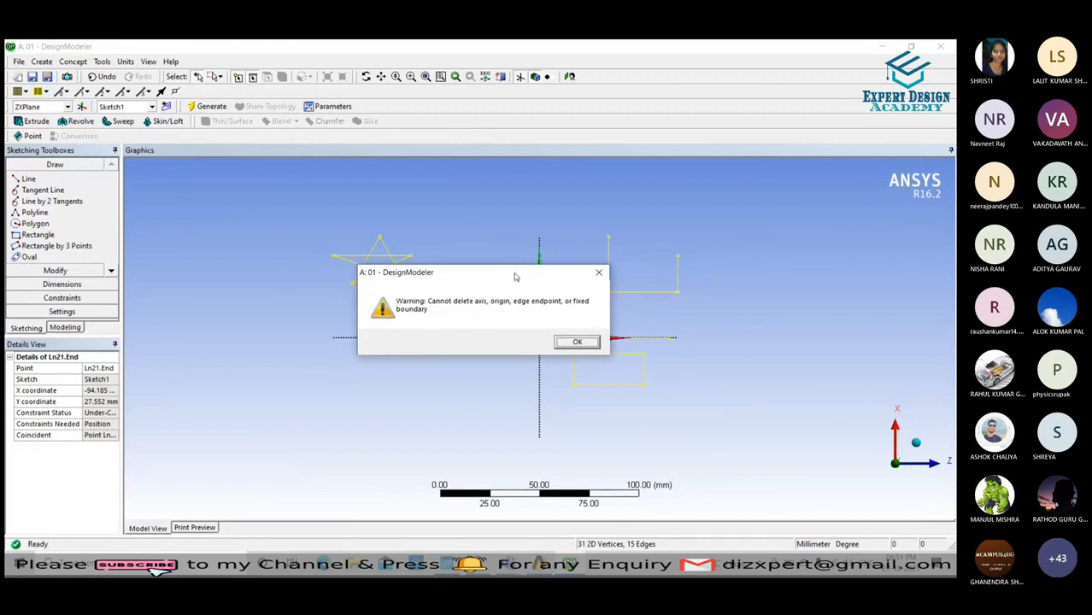
left_click(577, 342)
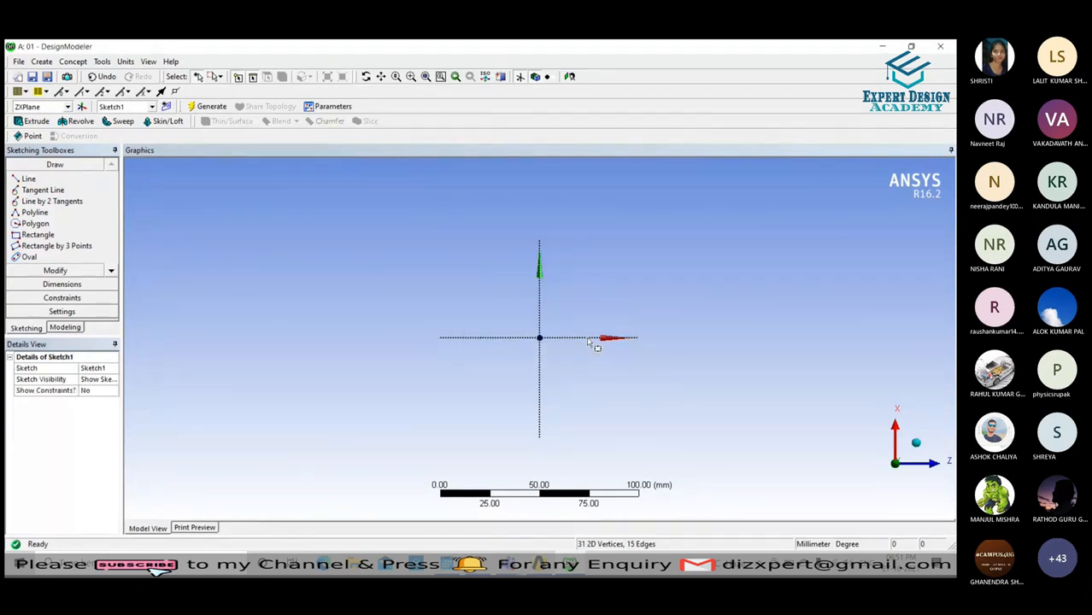
Draw six free sloping lines around the origin with the Line tool, including one about 46 mm long descending from the upper-left line.
scroll(590, 342, "up", 2)
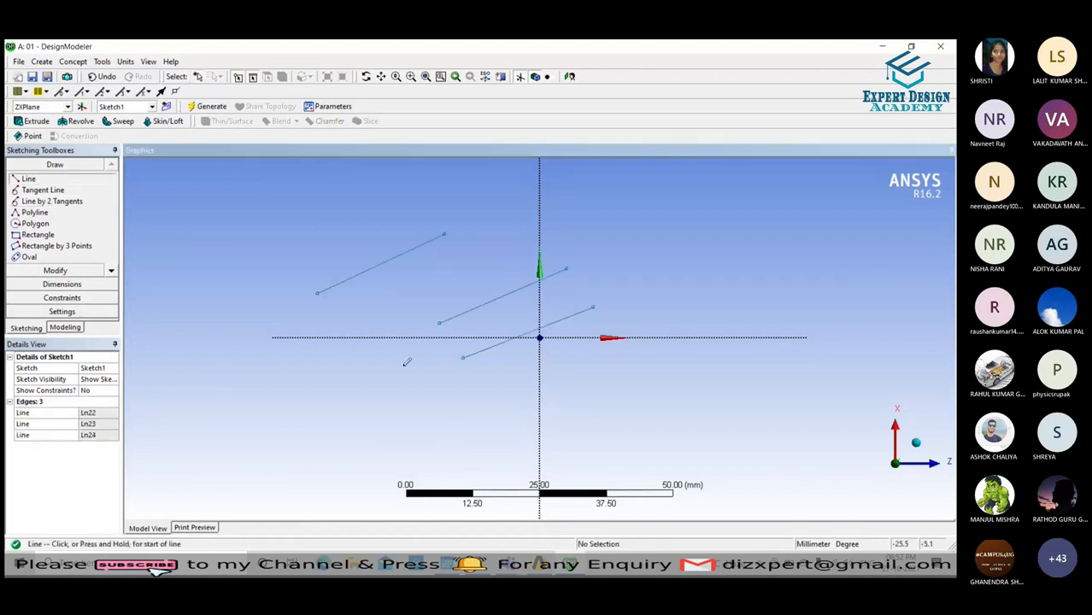
left_click_drag(400, 375, 394, 353)
left_click_drag(393, 264, 604, 385)
left_click_drag(619, 259, 659, 281)
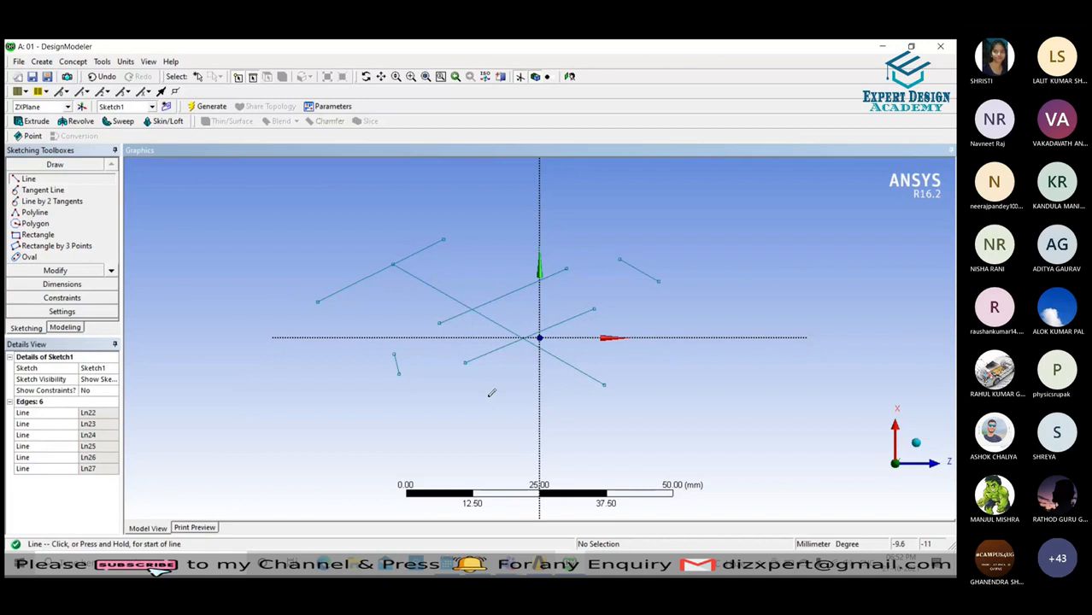
key("Escape")
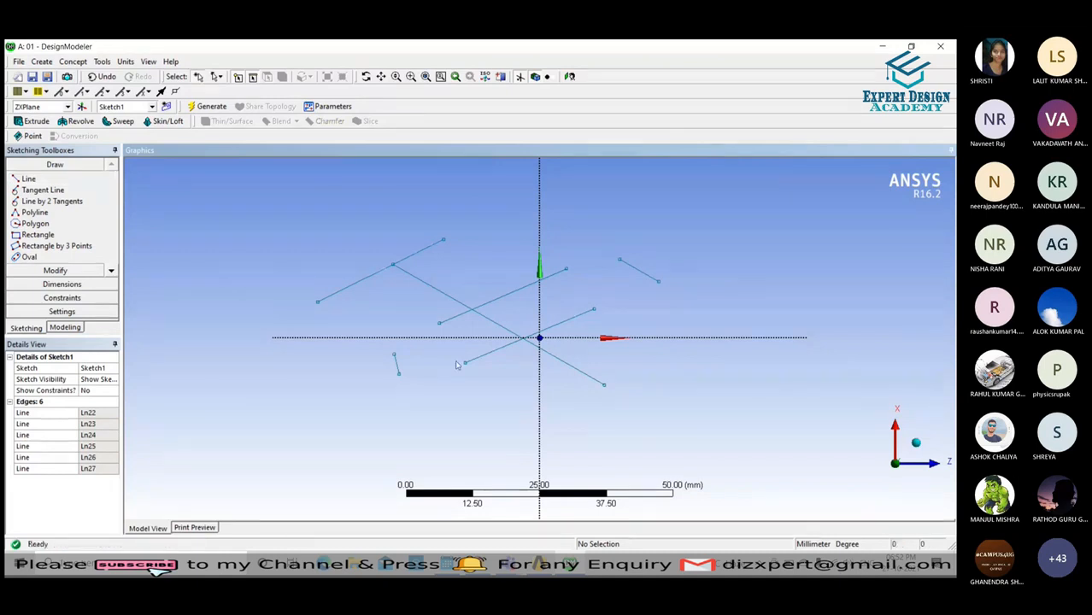
Switch to Single Select and delete the long diagonal line that descends across the horizontal axis.
left_click(216, 77)
left_click(236, 94)
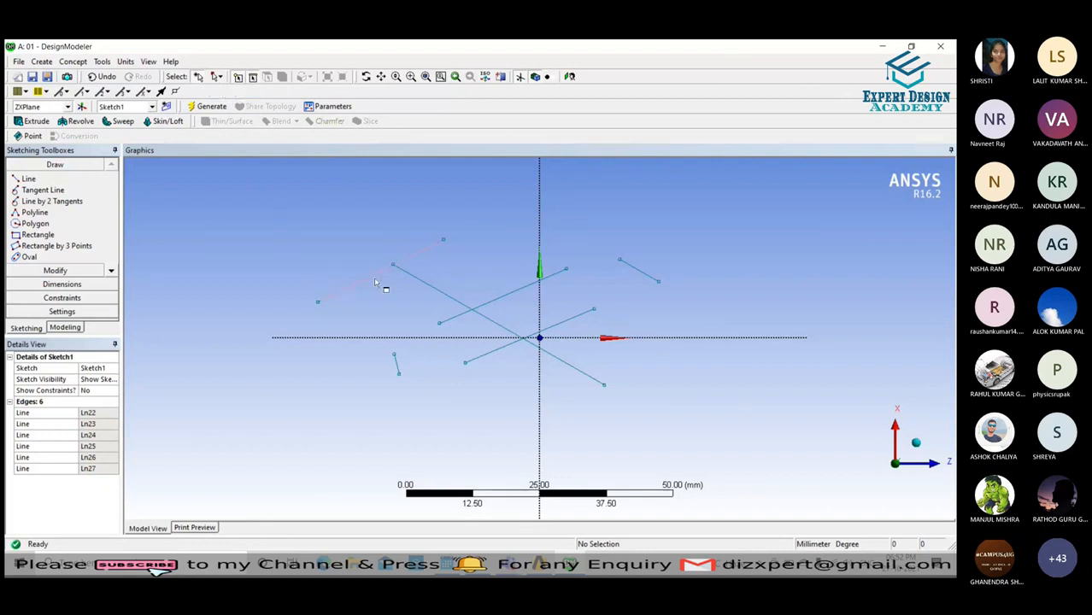
left_click(422, 283)
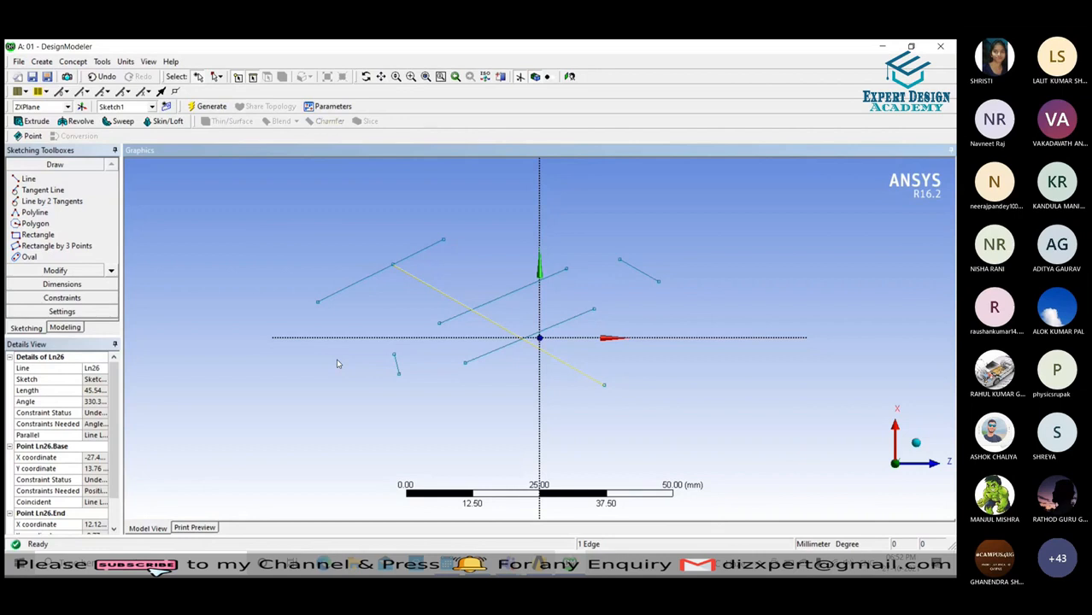
key("Delete")
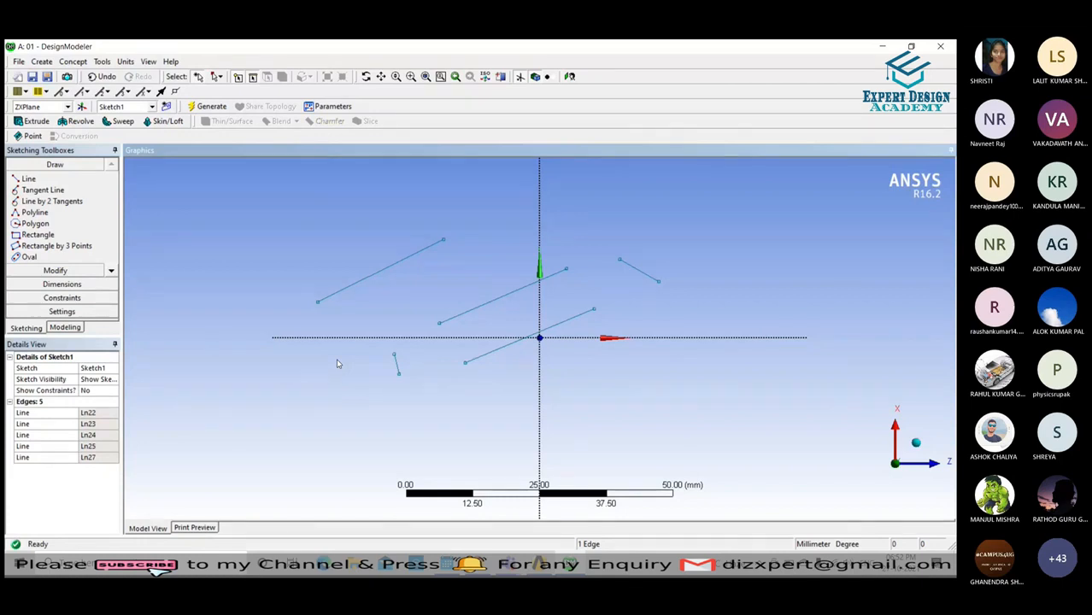
Switch to Box Select and select the four sloping lines with a box from upper right to lower left, excluding the short lower-left line.
left_click(218, 76)
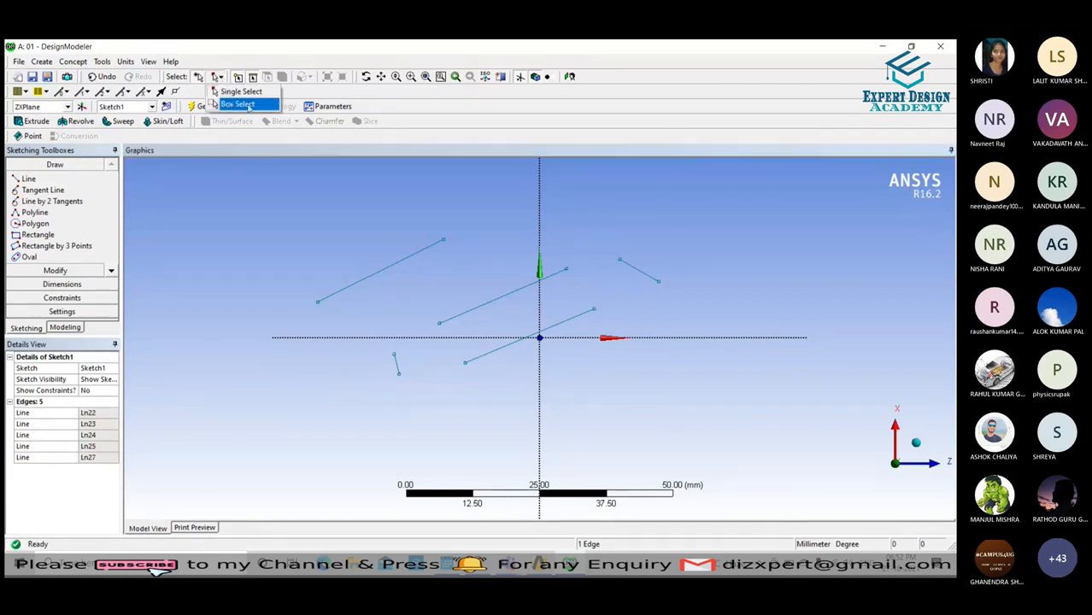
left_click(243, 105)
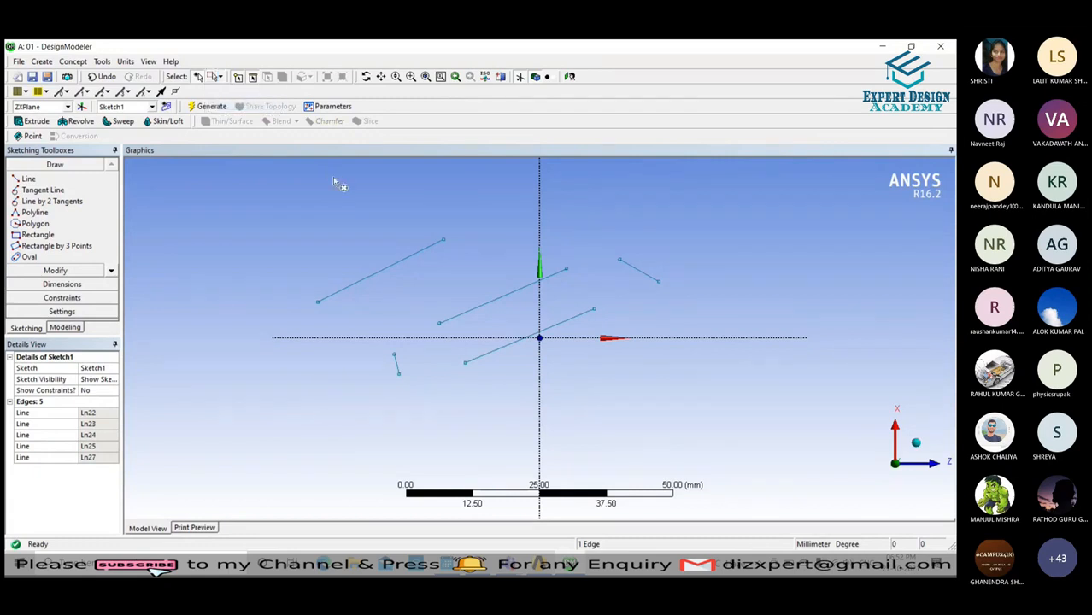
left_click_drag(745, 211, 436, 421)
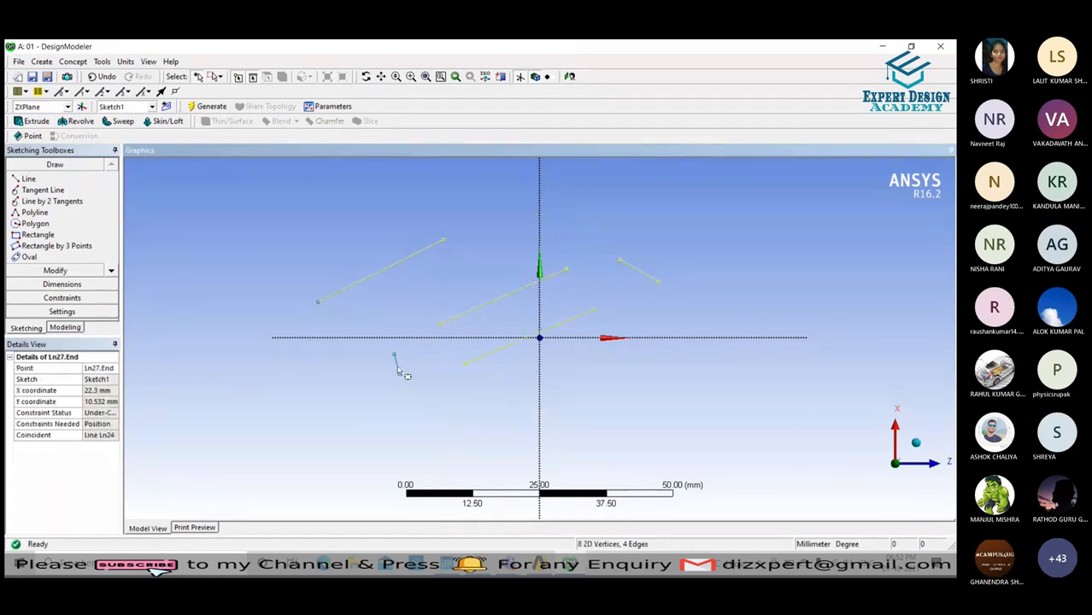
Box-select the sloping lines from upper right to lower left, repeat from upper left to lower right, and clear the selection.
left_click(732, 238)
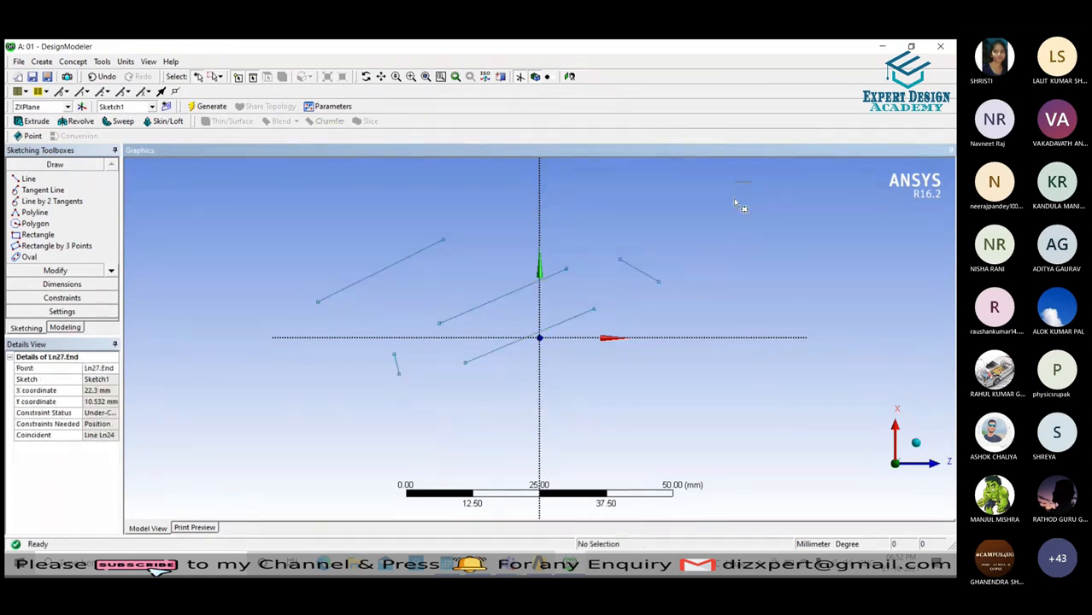
left_click_drag(750, 181, 430, 398)
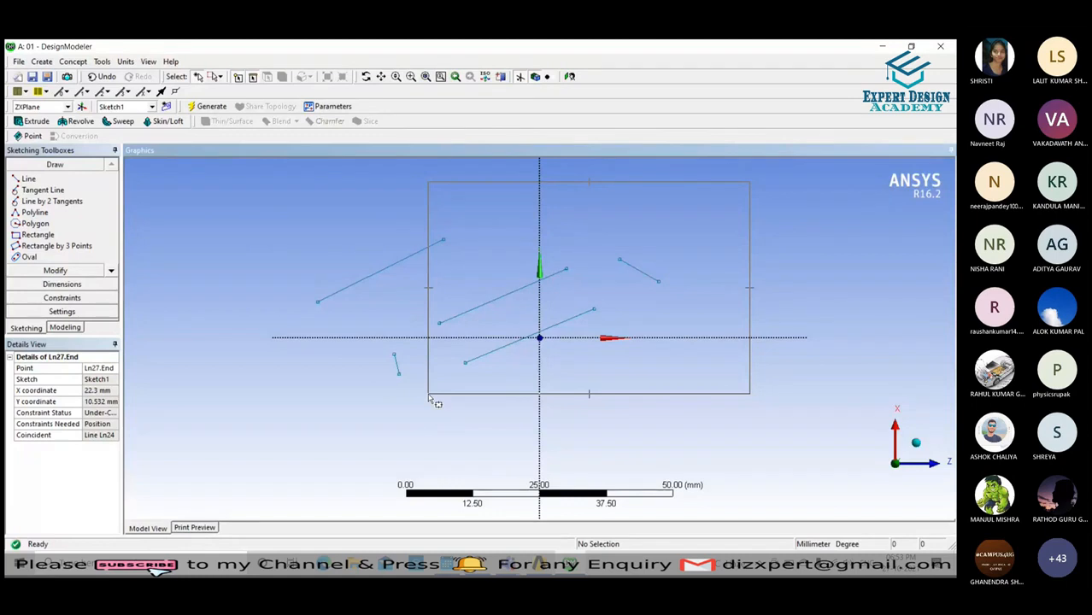
left_click_drag(430, 399, 430, 398)
left_click_drag(431, 399, 431, 399)
left_click_drag(430, 399, 431, 399)
left_click_drag(430, 399, 430, 395)
mouse_move(229, 183)
left_mouse_down()
mouse_move(572, 406)
mouse_move(632, 427)
left_mouse_up()
left_click(461, 416)
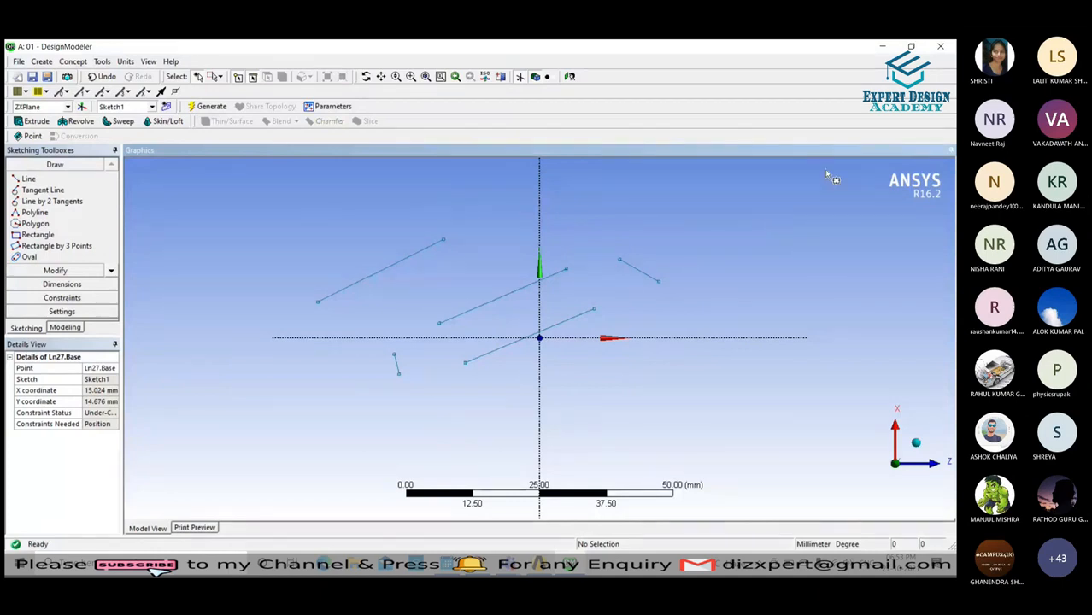
Select the four sloping lines with a box from upper right to lower left that crosses the upper-left line's end, and clear the selection.
mouse_move(805, 181)
left_mouse_down()
mouse_move(557, 347)
mouse_move(813, 199)
mouse_move(503, 397)
mouse_move(429, 424)
left_mouse_up()
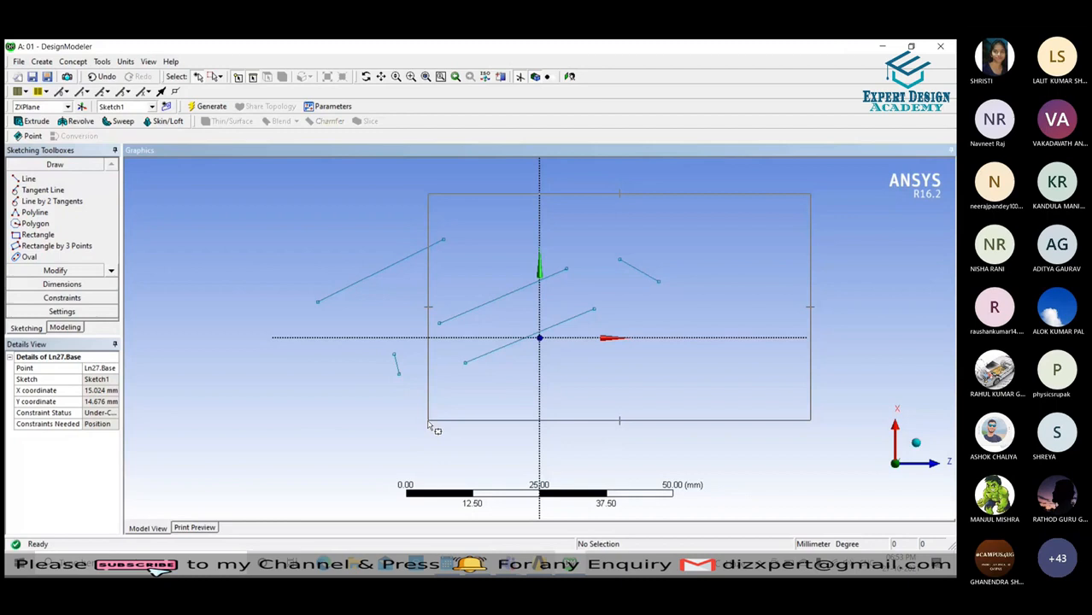
left_click_drag(429, 424, 429, 425)
left_click_drag(429, 424, 429, 425)
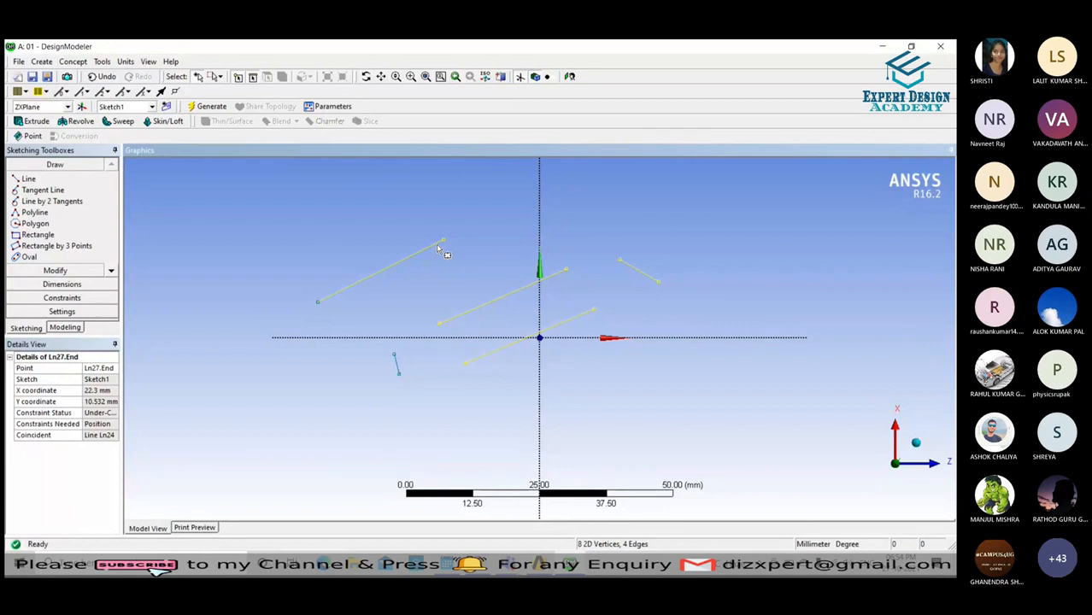
left_click(347, 252)
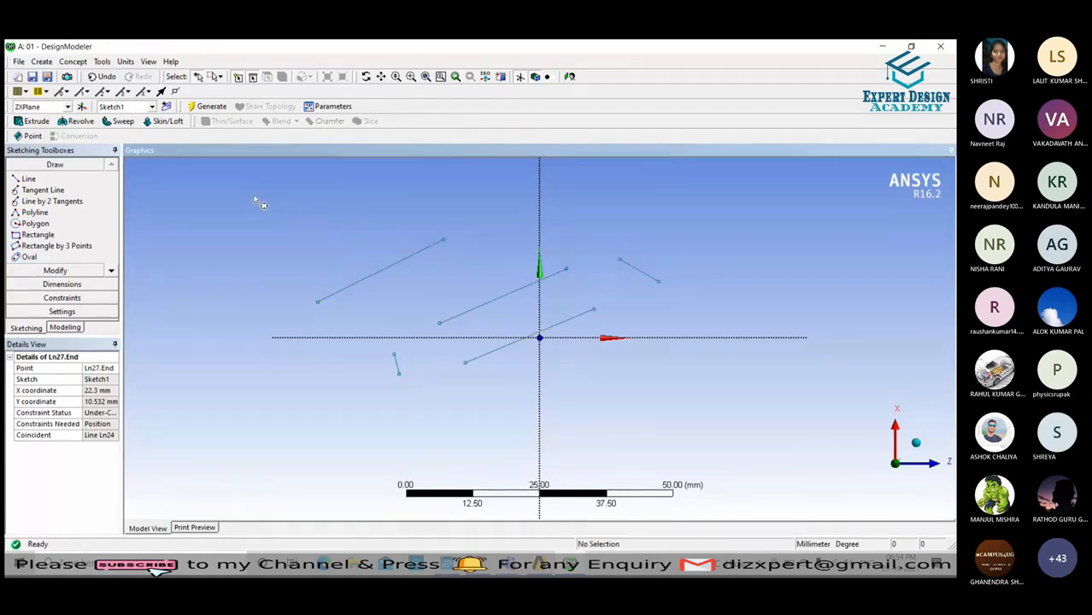
Box-select from upper left to lower right, fully enclosing only the upper-left line and the sloping line beside it, and clear the selection.
left_click(198, 181)
left_click_drag(648, 316, 571, 332)
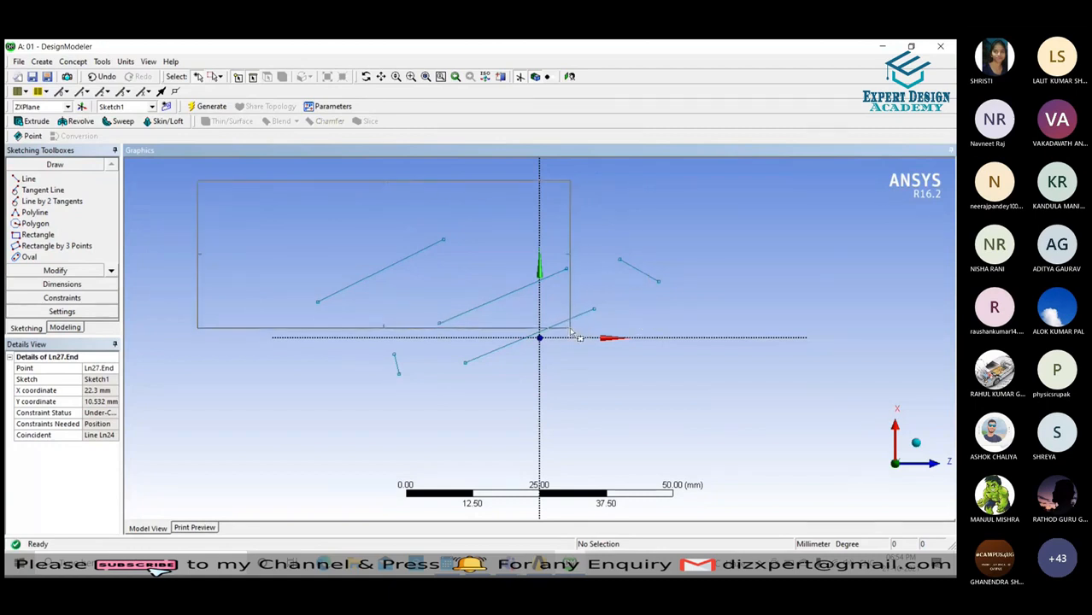
left_click_drag(571, 332, 583, 341)
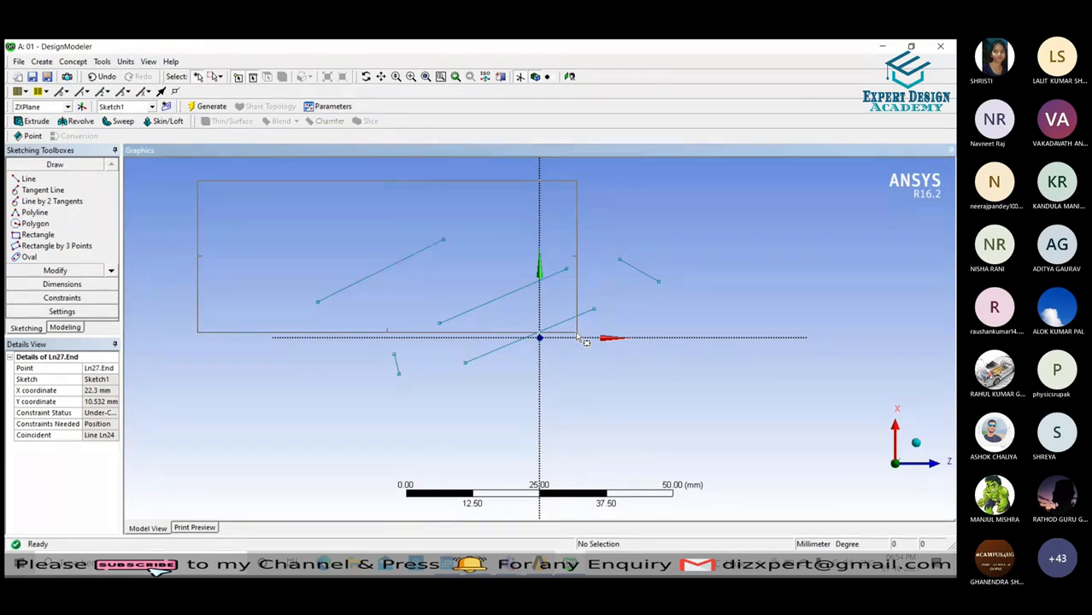
left_click_drag(584, 341, 579, 337)
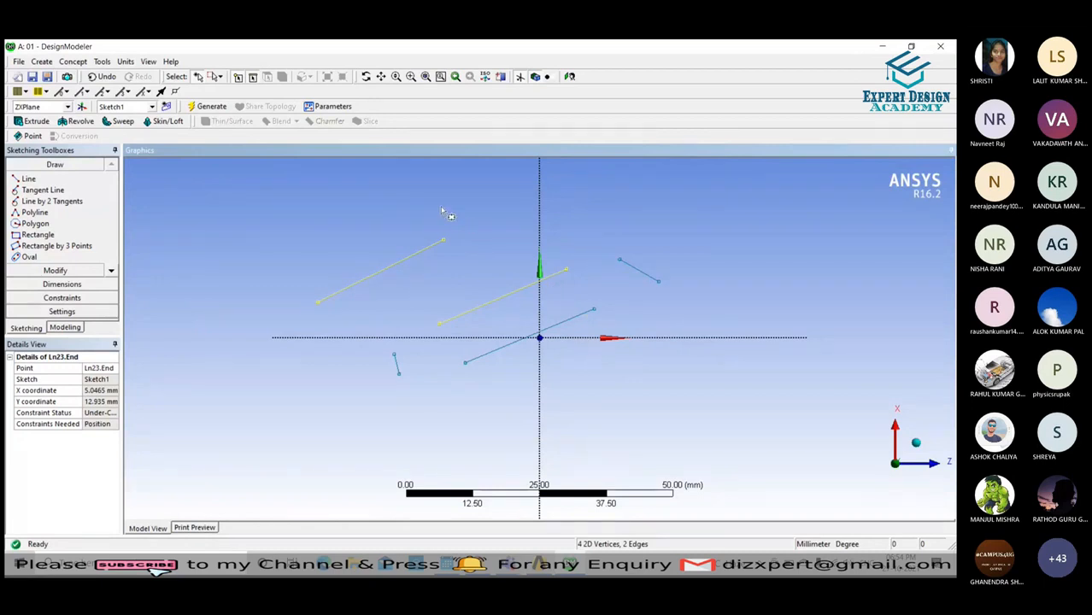
left_click(497, 236)
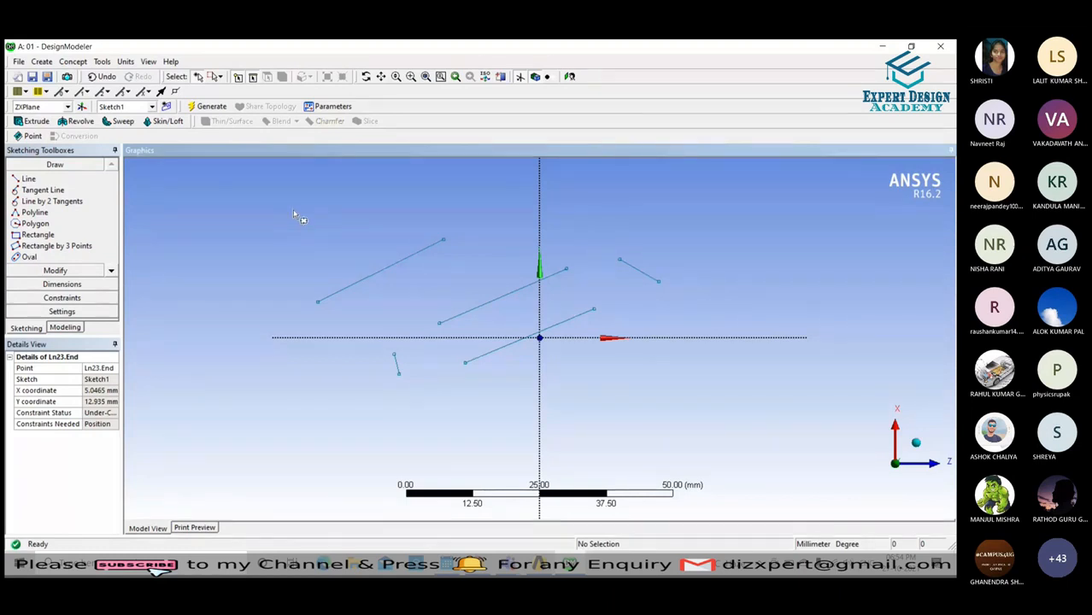
Draw a long diagonal line with the Line tool, descending from about X -31.4, Y 24.1 mm past the origin to below the horizontal axis.
left_click(28, 179)
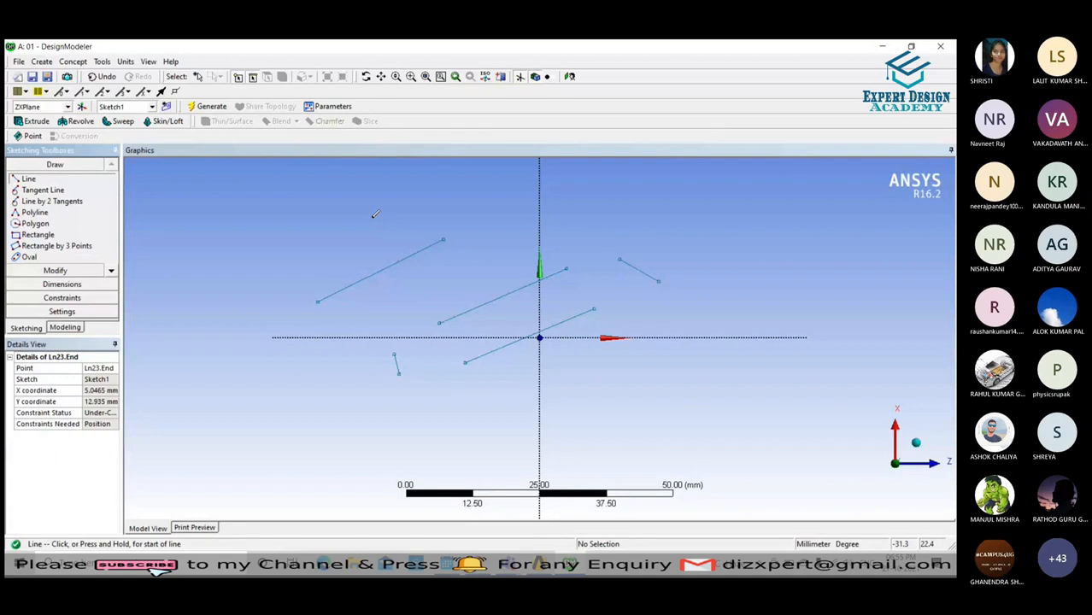
left_click_drag(371, 210, 606, 386)
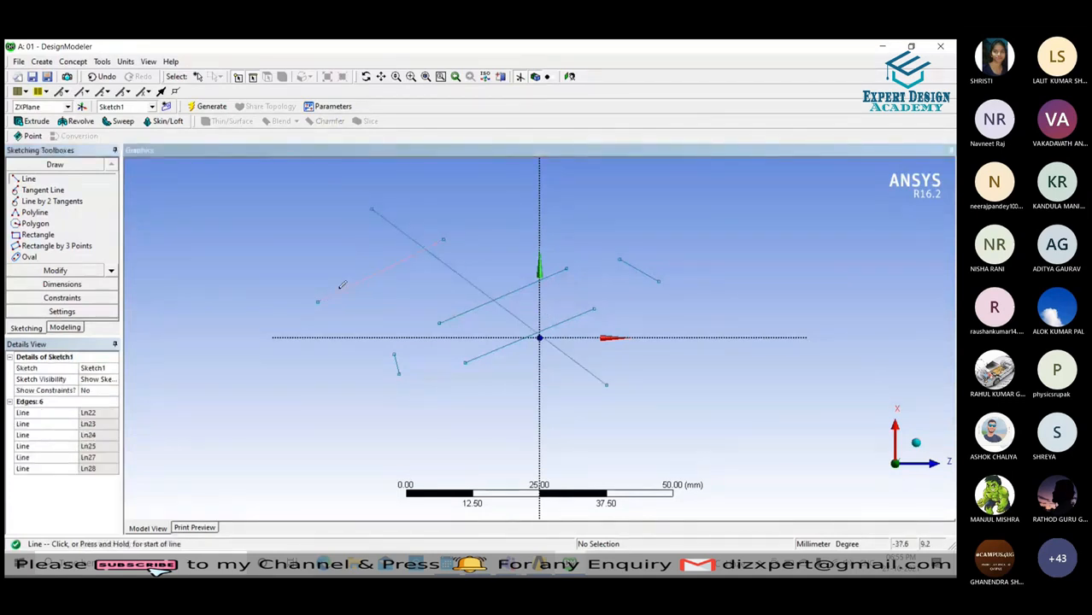
key("Escape")
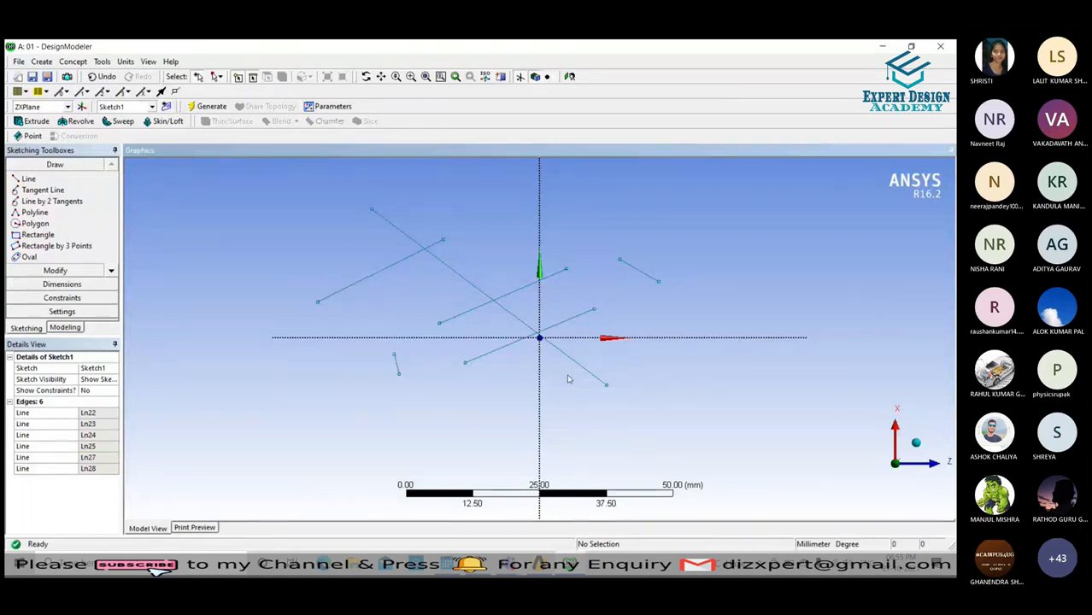
Select the upper-left line and the short lower-left line individually, add a middle sloping line to the selection, and clear the selection.
left_click(386, 274)
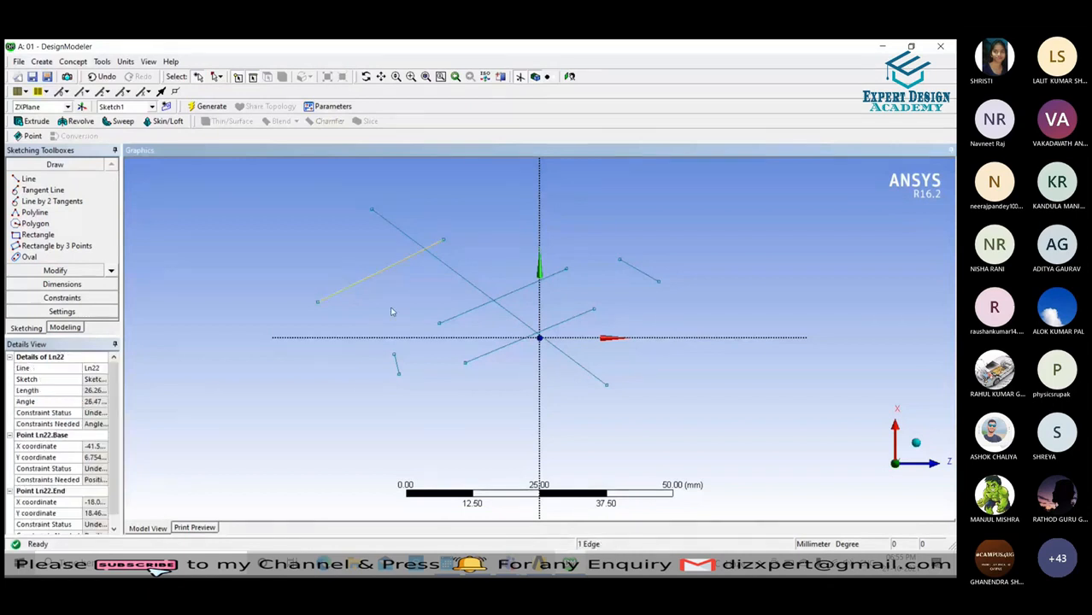
left_click(397, 373)
left_click(466, 317, "ctrl")
left_click(706, 206)
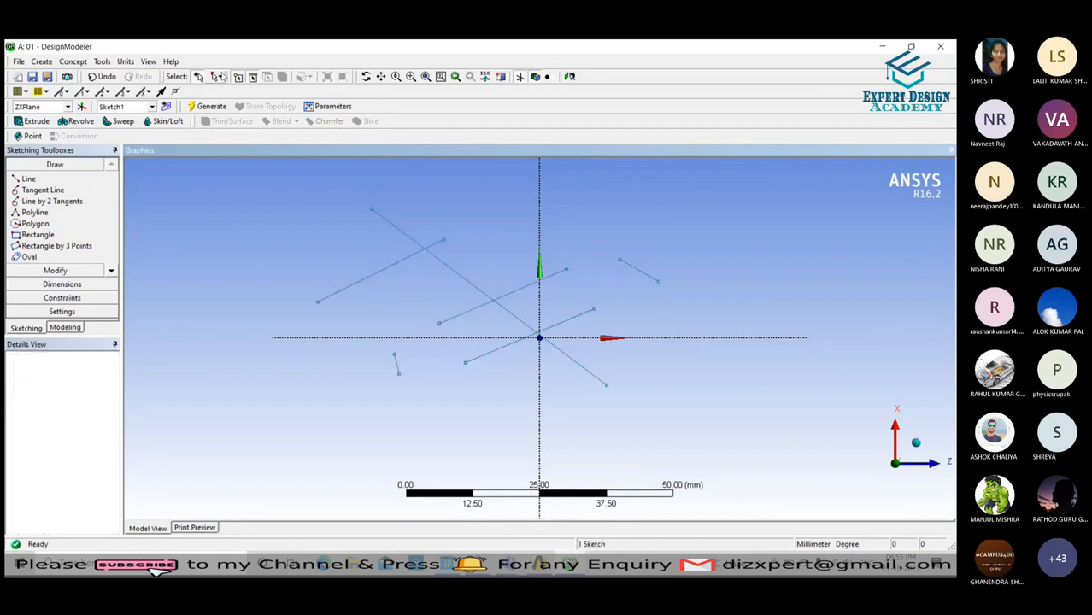
Switch to Box Select, select all six lines with a crossing box from upper right to lower left, and clear the selection.
left_click(219, 76)
left_click(233, 105)
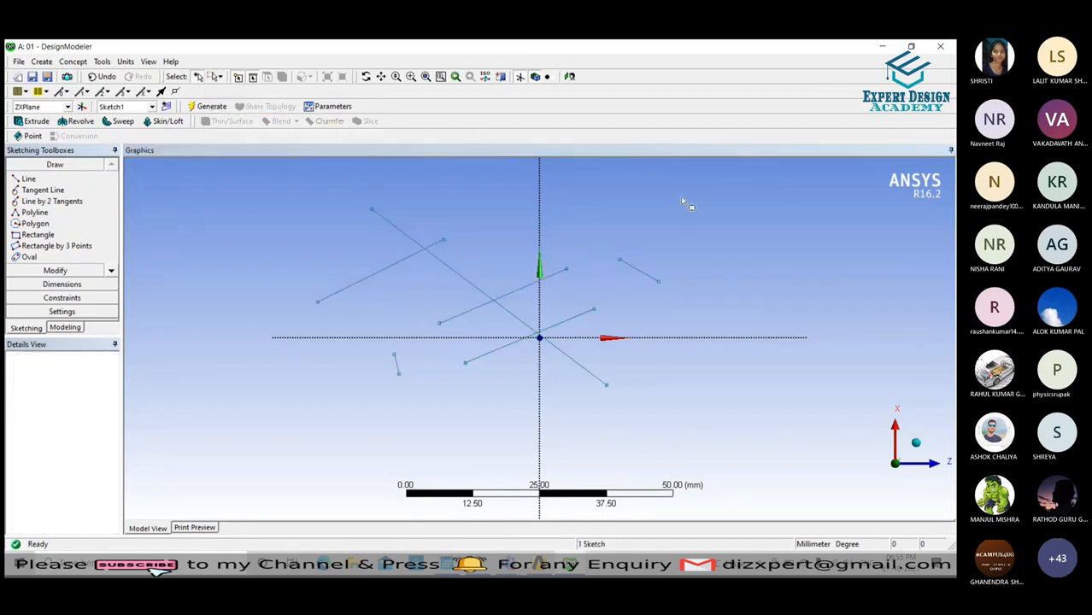
left_click(788, 186)
mouse_move(789, 190)
left_mouse_down()
mouse_move(458, 320)
mouse_move(361, 366)
mouse_move(355, 384)
left_mouse_up()
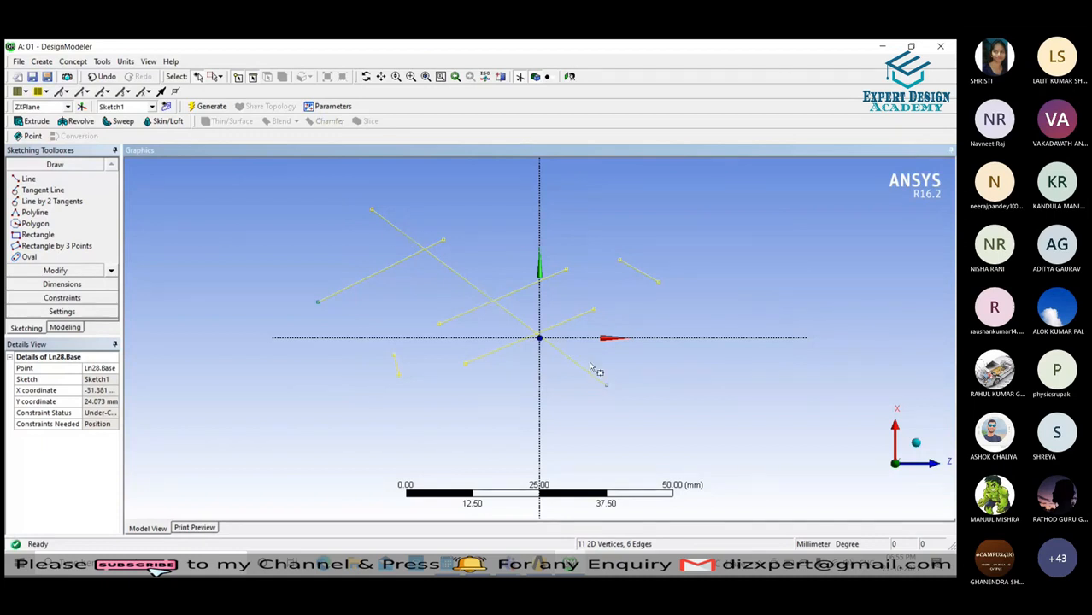
left_click(267, 255)
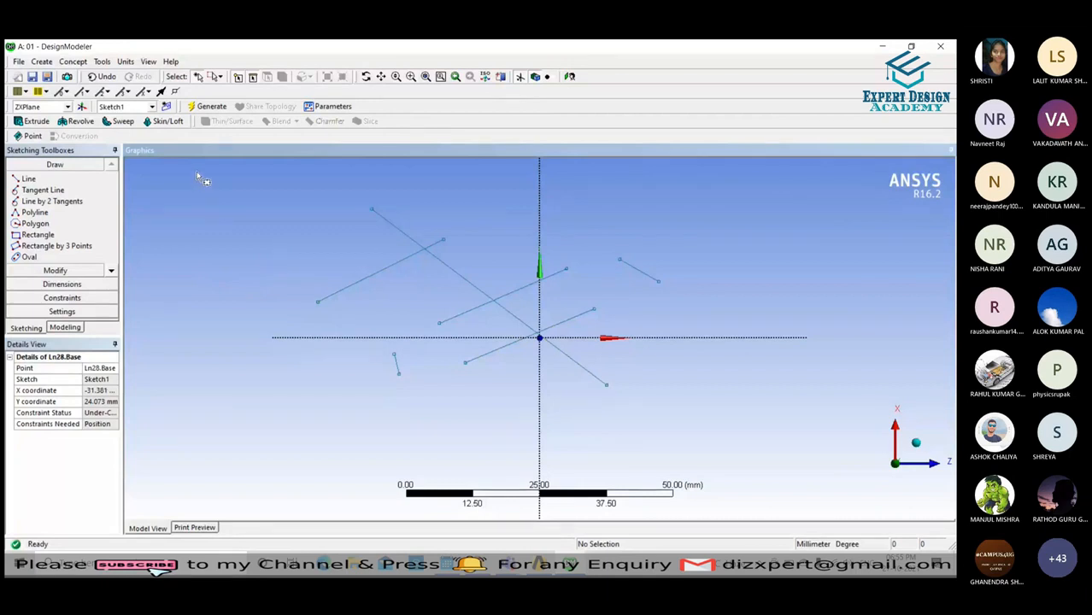
Box-select five lines from upper left to lower right, leaving the long diagonal's lower end outside the box, and clear the selection.
left_click_drag(195, 168, 342, 243)
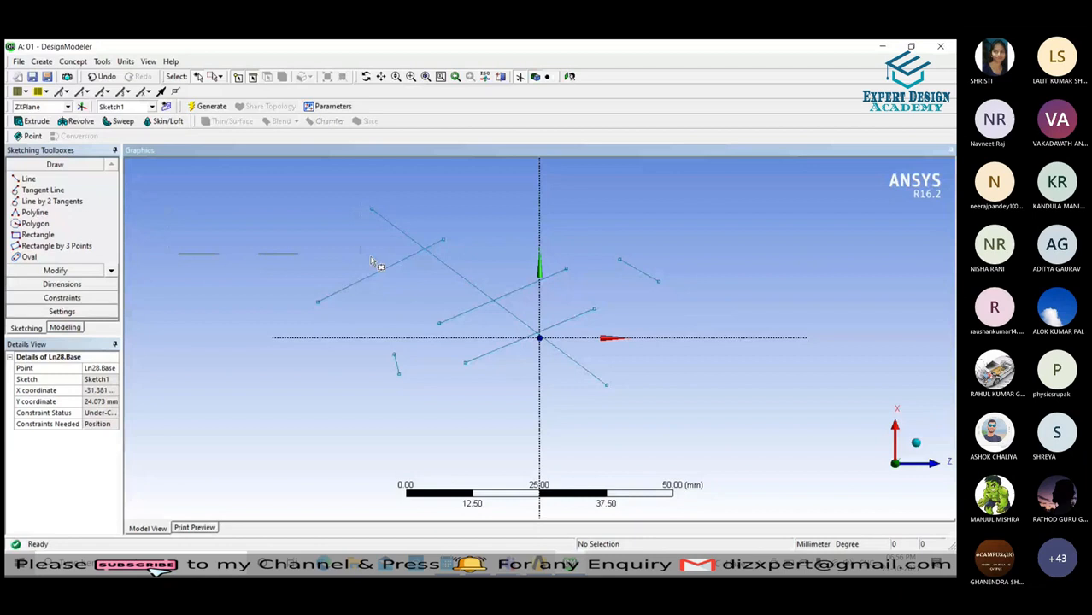
left_click_drag(372, 261, 690, 382)
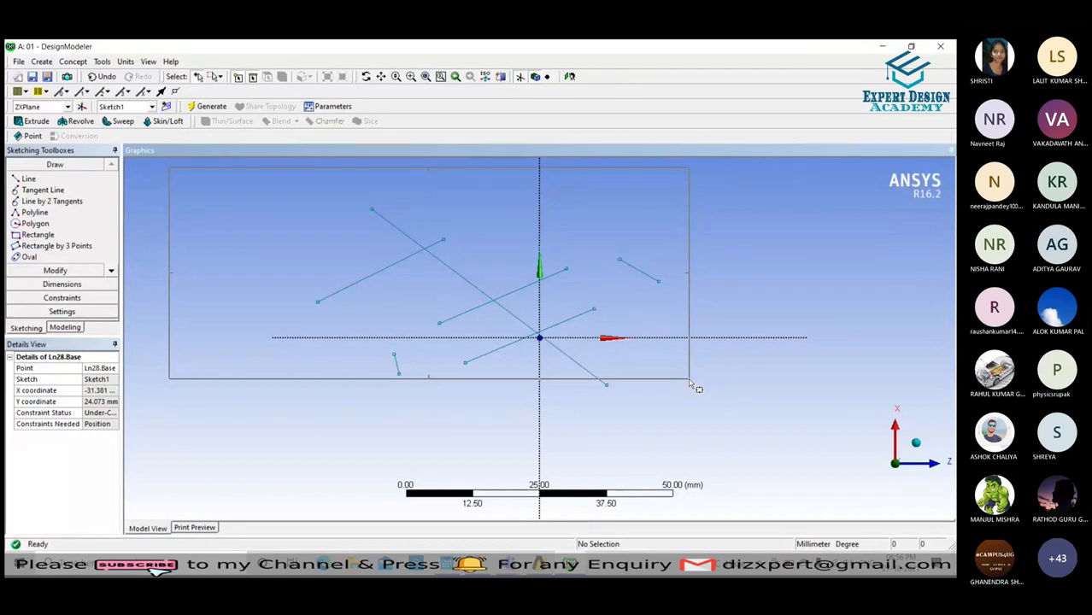
left_click_drag(690, 383, 690, 383)
left_click_drag(690, 383, 690, 384)
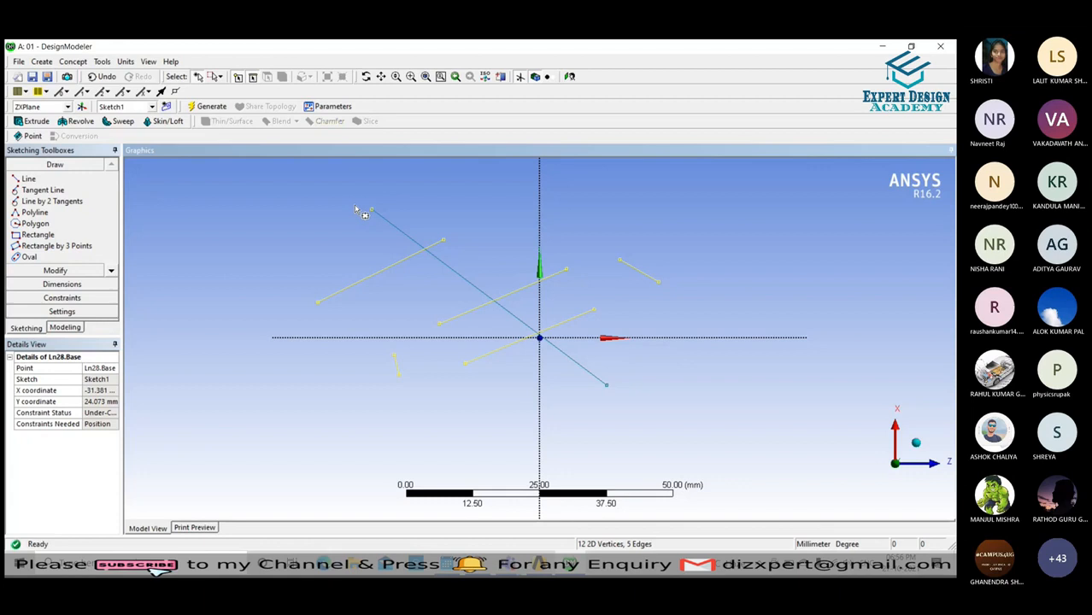
left_click(267, 291)
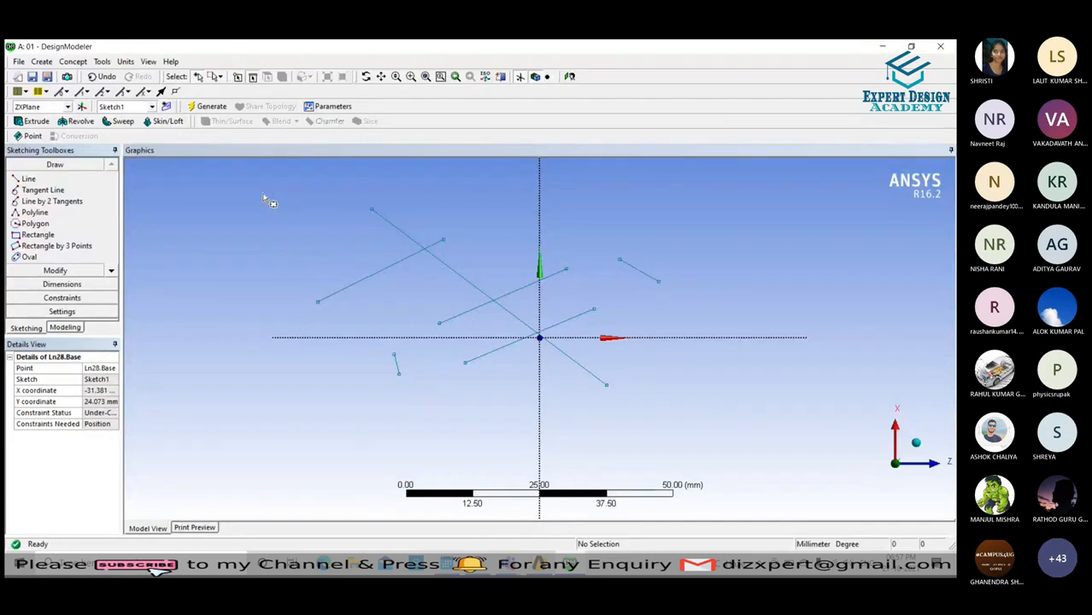
Enclose every line except the long diagonal in a box from upper left to lower right and delete the selected lines.
left_click_drag(241, 184, 682, 385)
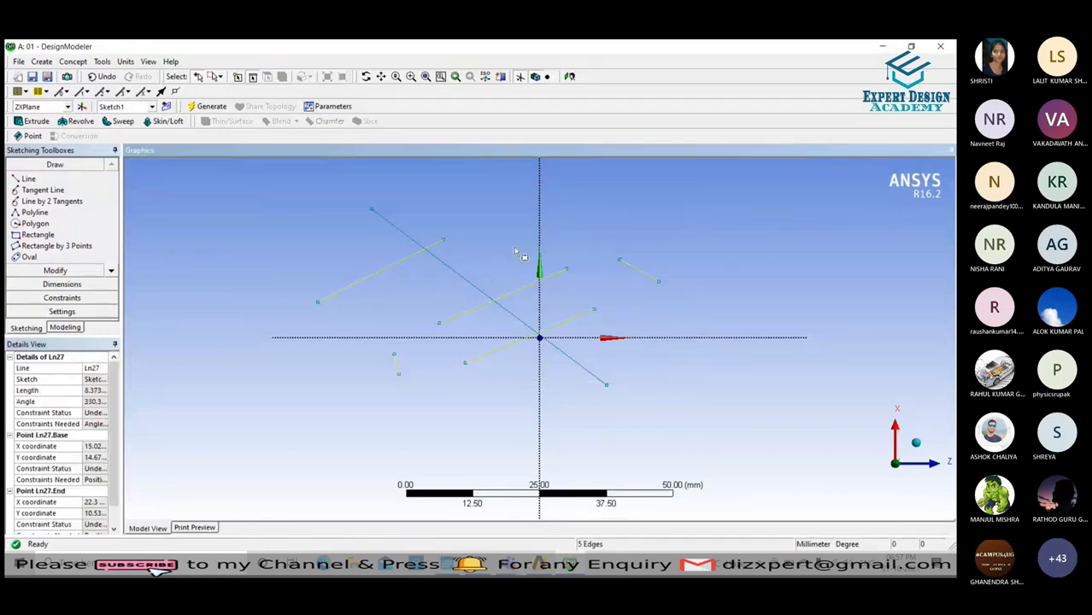
key("Delete")
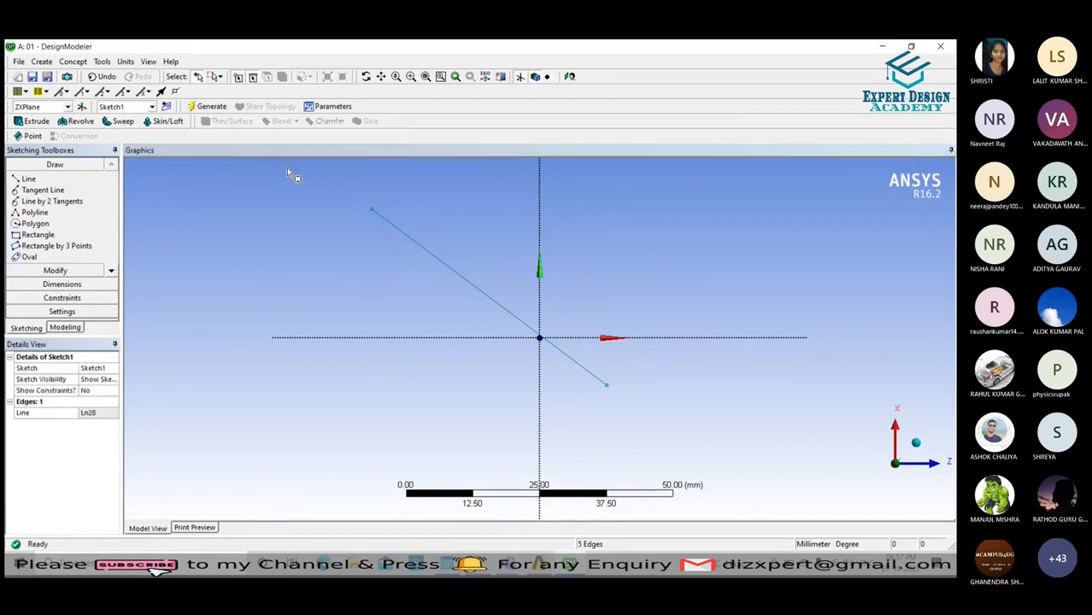
Delete all five selected lines, including the long diagonal, to empty the sketch.
key("ctrl+z")
key("Delete")
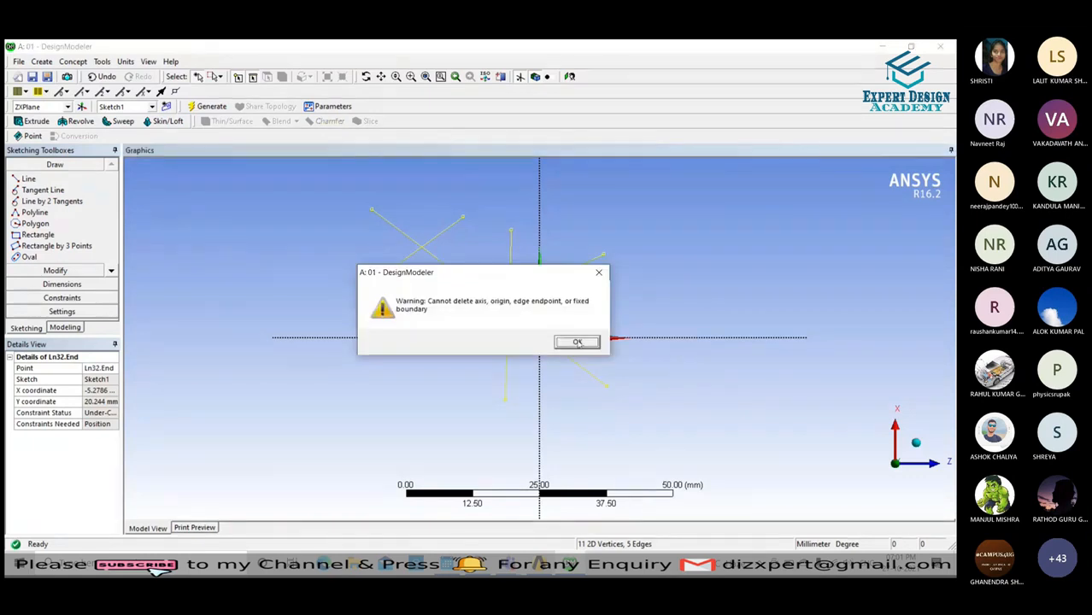
left_click(577, 341)
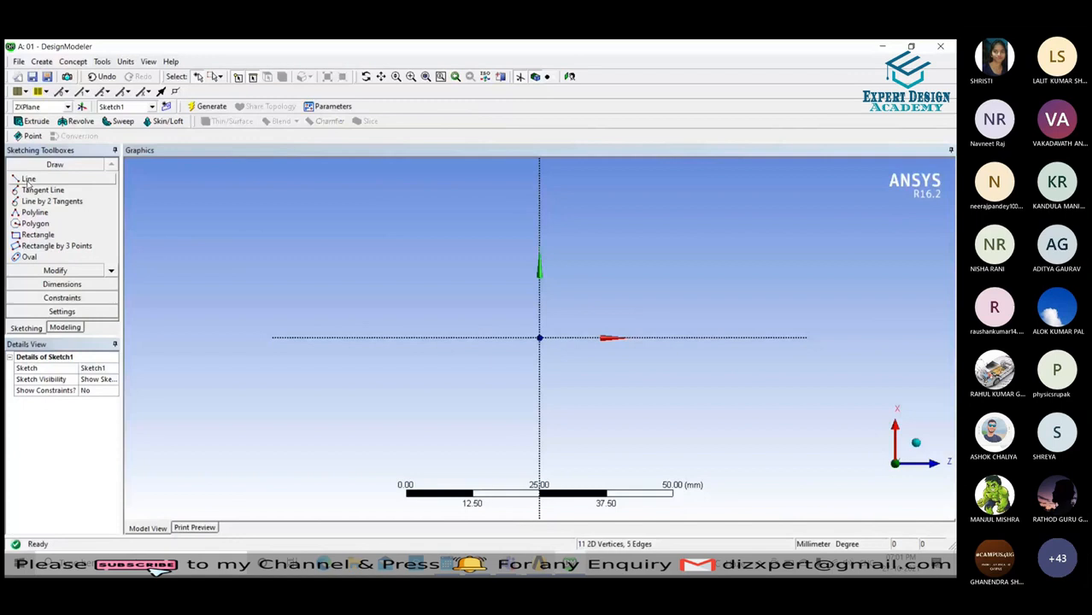
Draw a single sloping line in the quadrant above and left of the origin with the Line tool, and delete it.
left_click(28, 179)
left_click(503, 224)
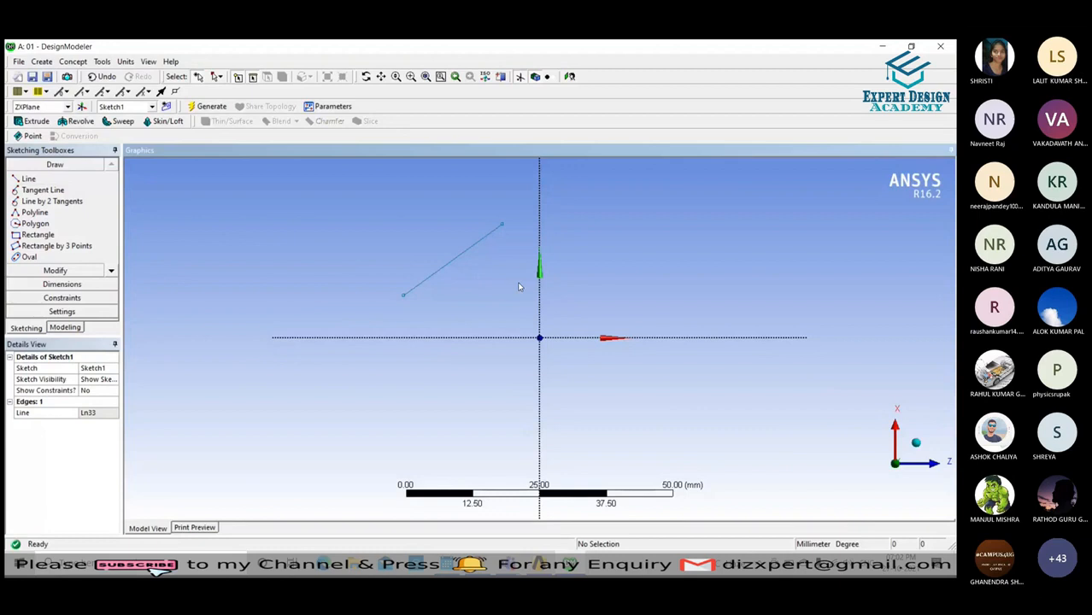
key("Delete")
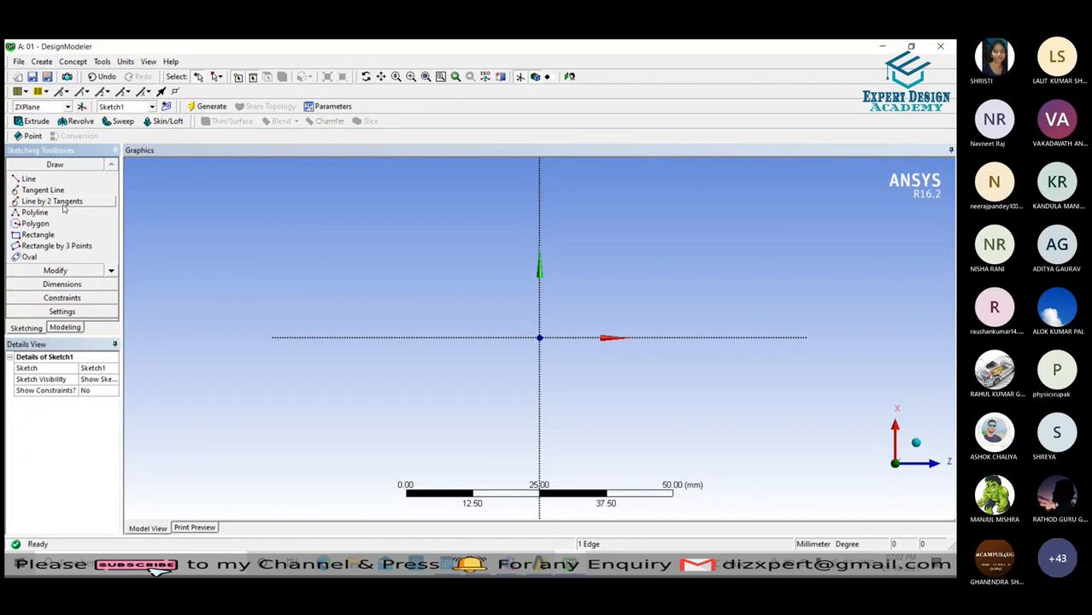
Draw two circles with the Circle tool, one in the quadrant above and left of the origin and one centred on the origin.
left_click(111, 271)
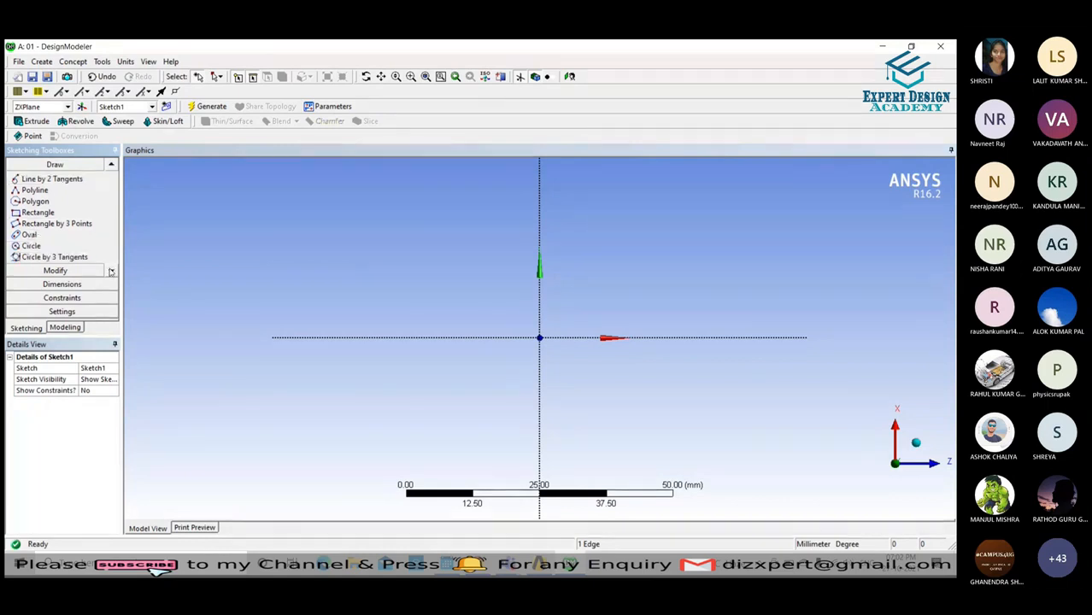
left_click(30, 246)
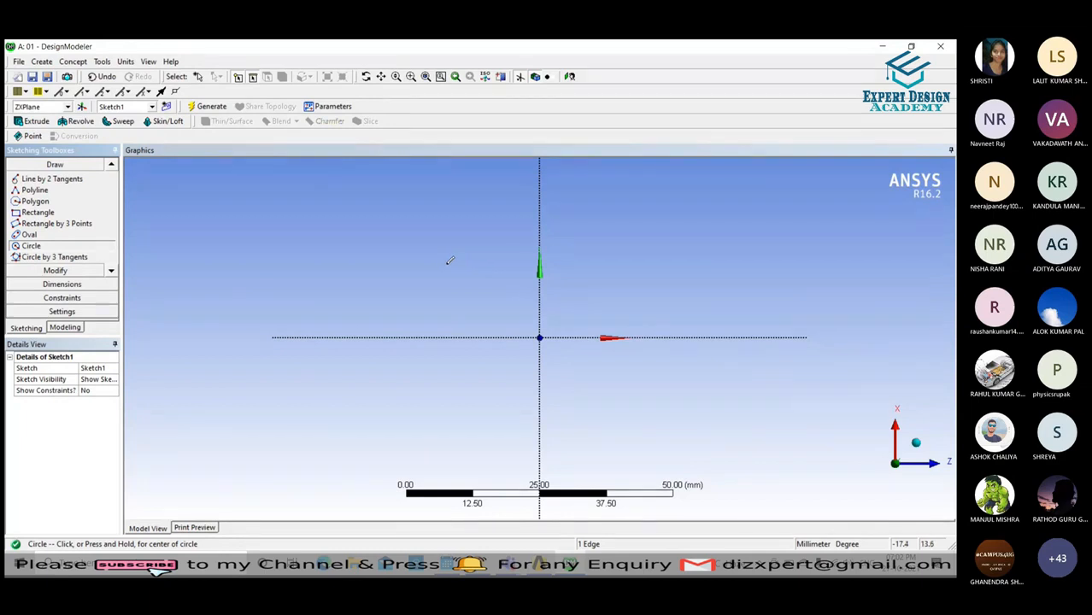
left_click(414, 264)
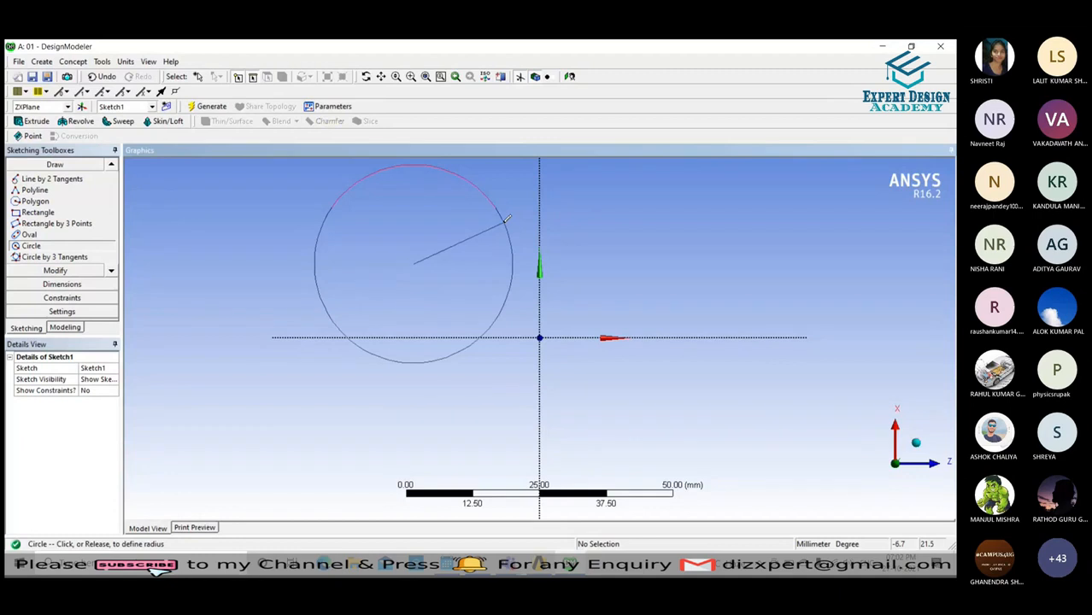
left_click(452, 274)
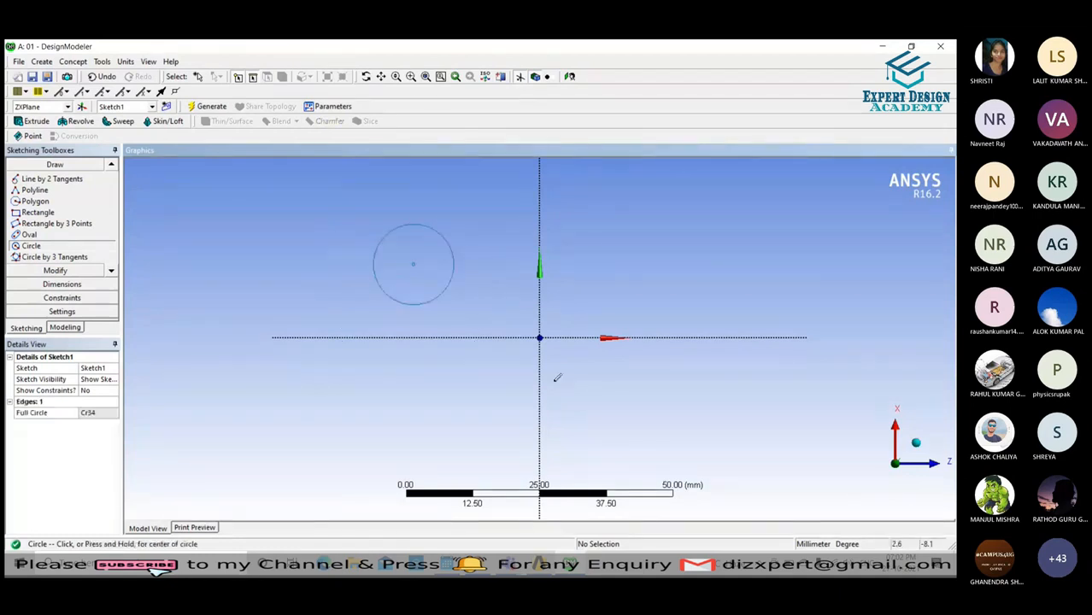
left_click(539, 336)
left_click(569, 308)
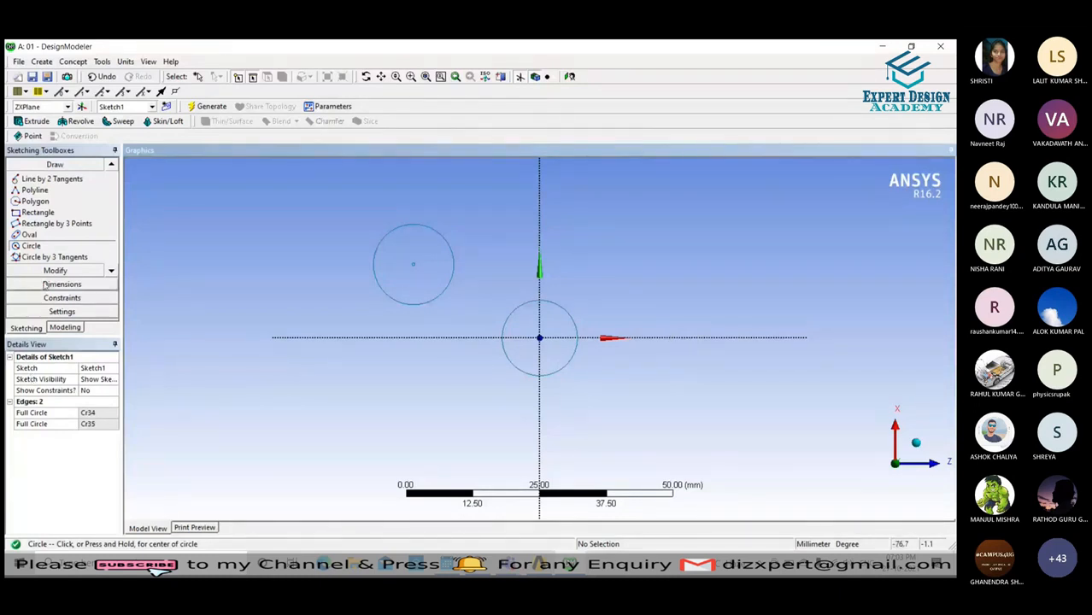
left_click(111, 271)
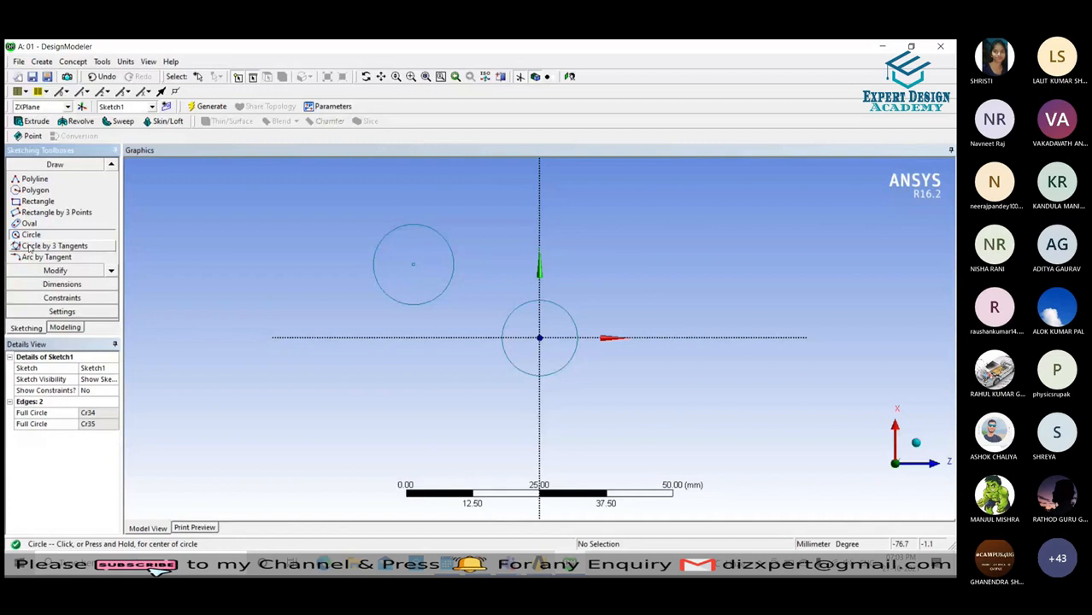
scroll(34, 243, "up", 1)
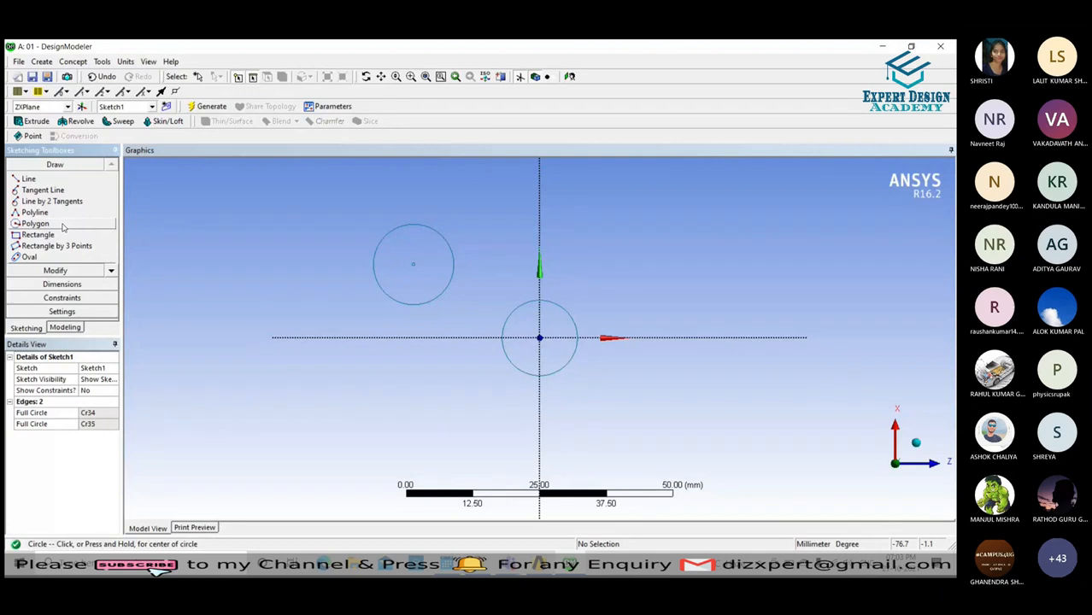
Draw a three-sided polygon (n = 3) with one vertex pointing up, in the quadrant above and right of the origin.
left_click(62, 224)
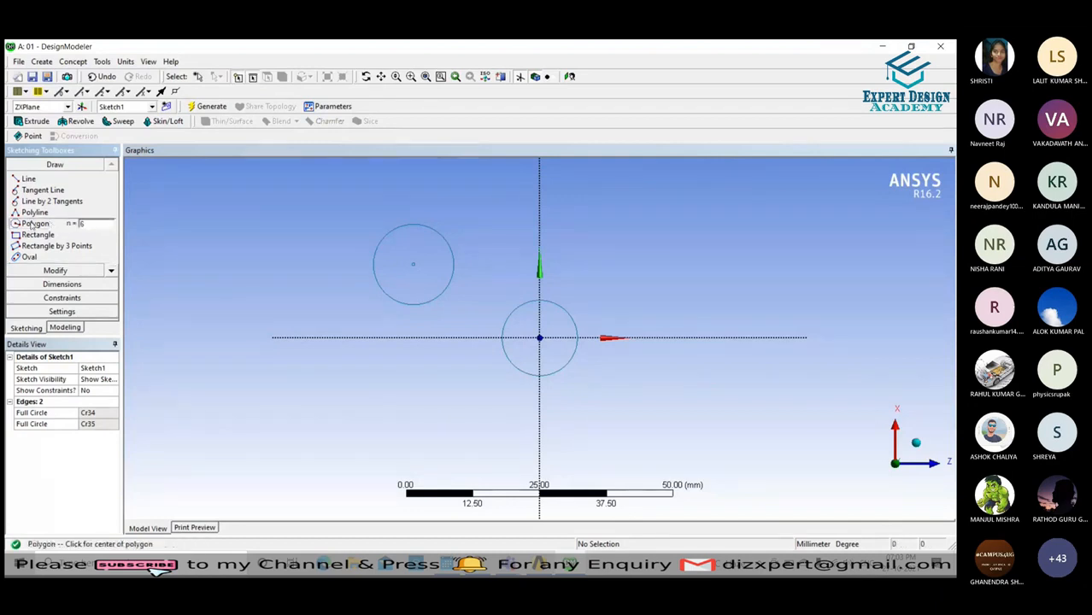
double_click(89, 223)
type("3")
left_click(603, 272)
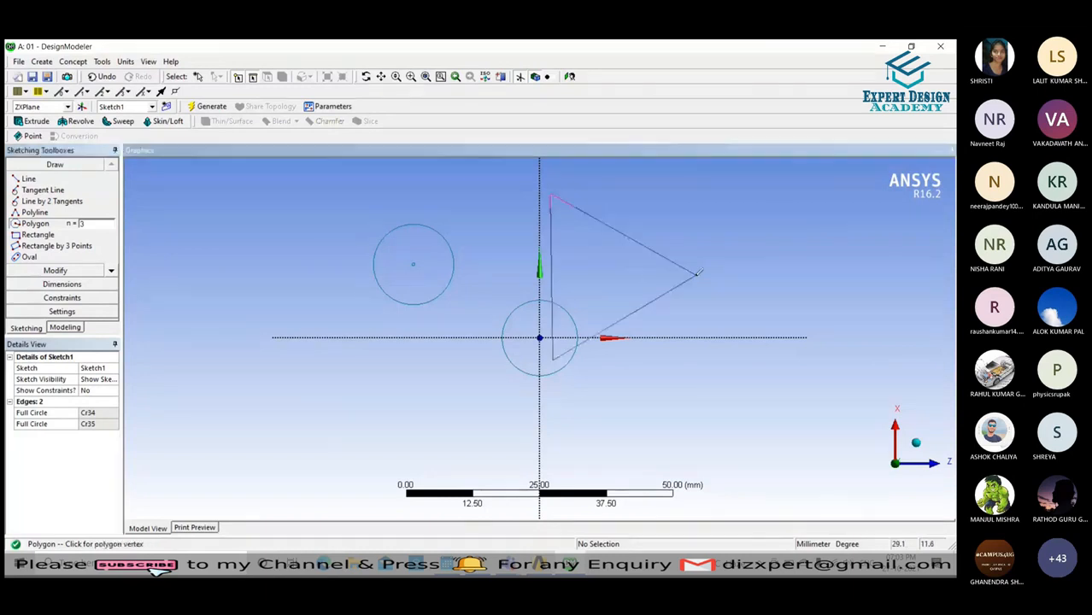
left_click(605, 214)
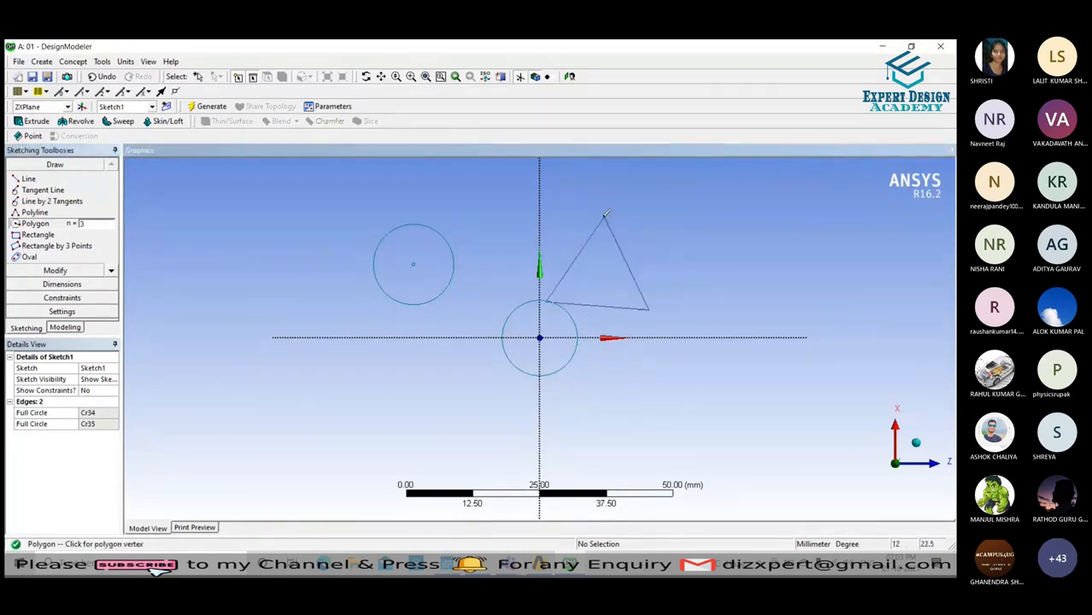
left_click(605, 213)
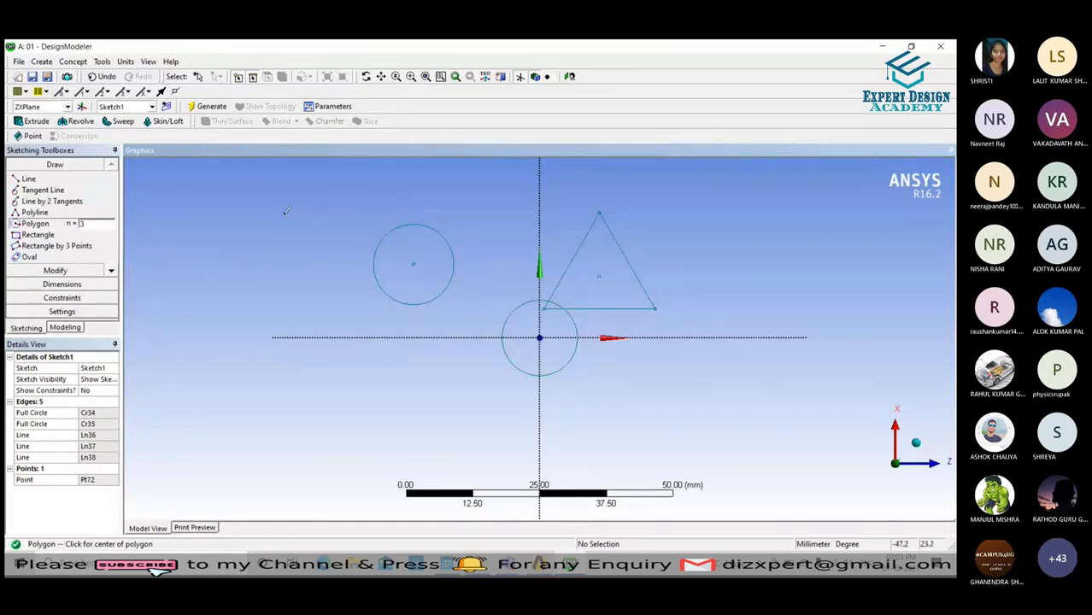
Inscribe a circle in the triangle with Circle by 3 Tangents, tangent to all three of its sides.
left_click(112, 271)
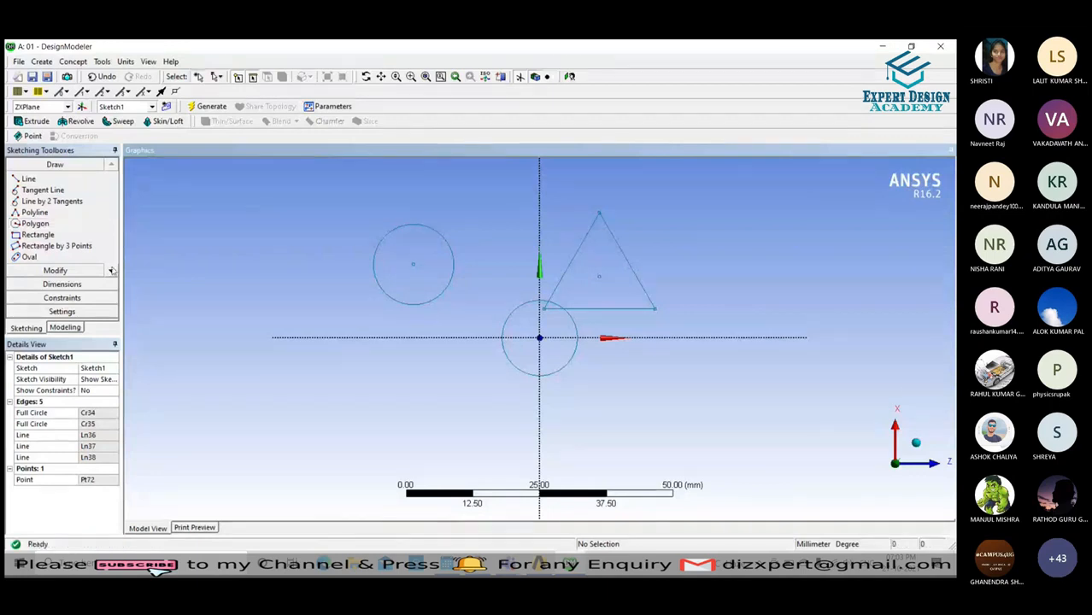
left_click(112, 271)
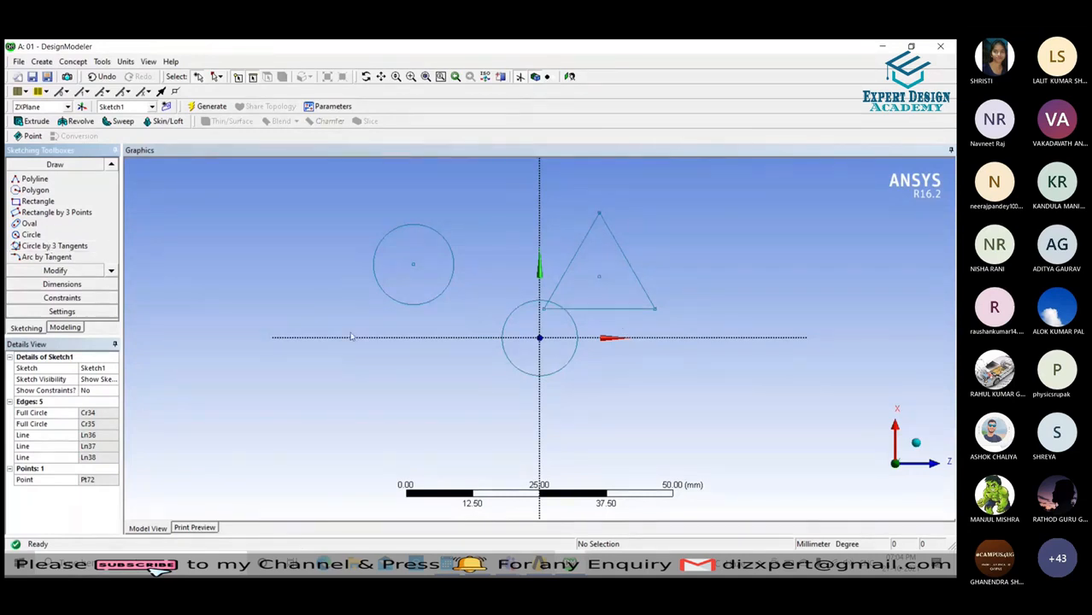
left_click(36, 247)
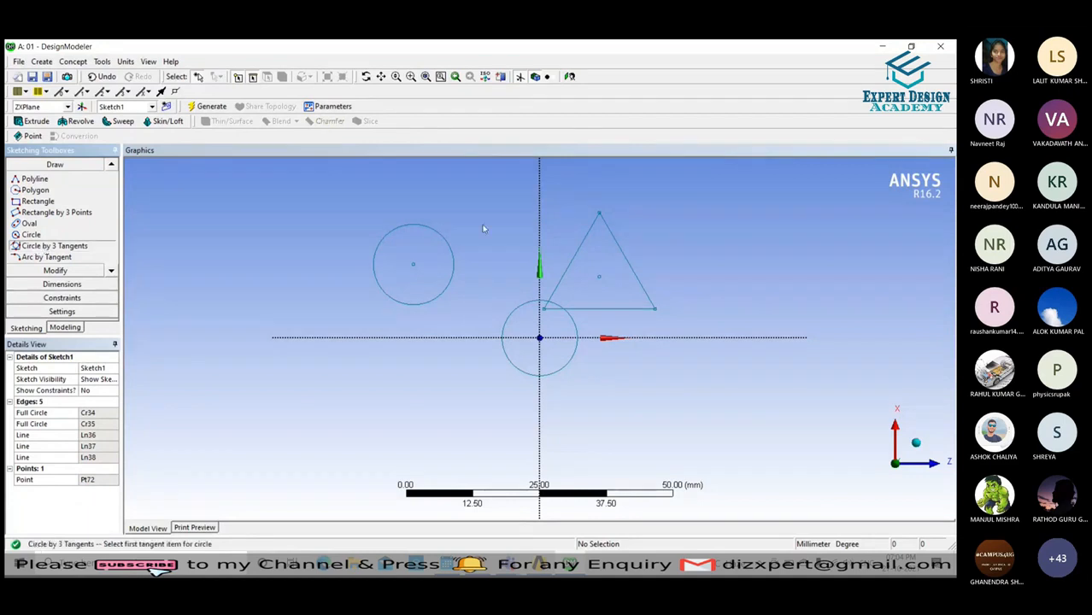
left_click(576, 260)
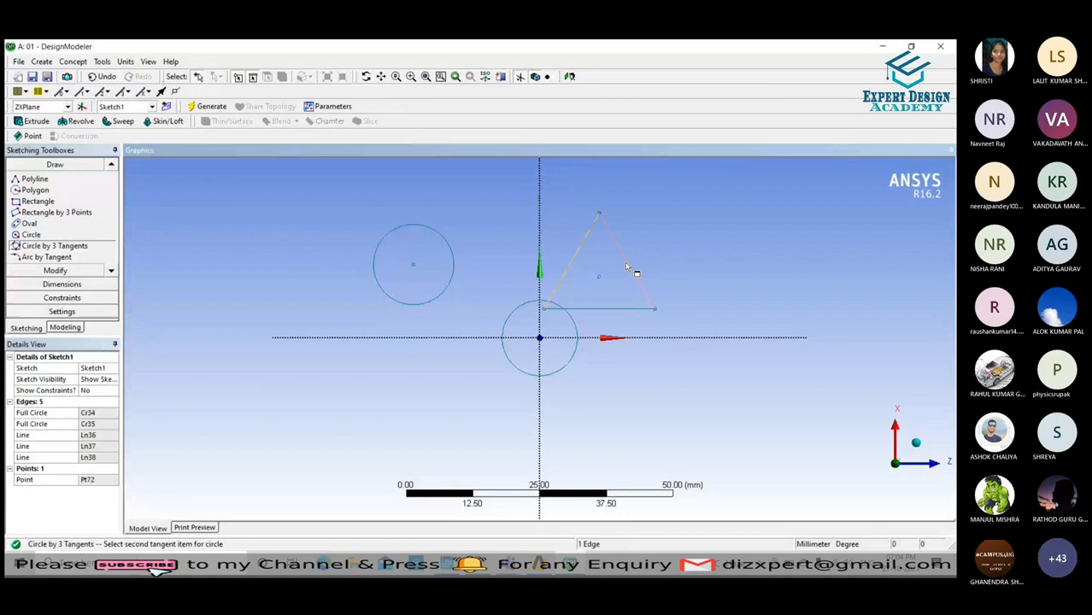
left_click(627, 266)
left_click(621, 309)
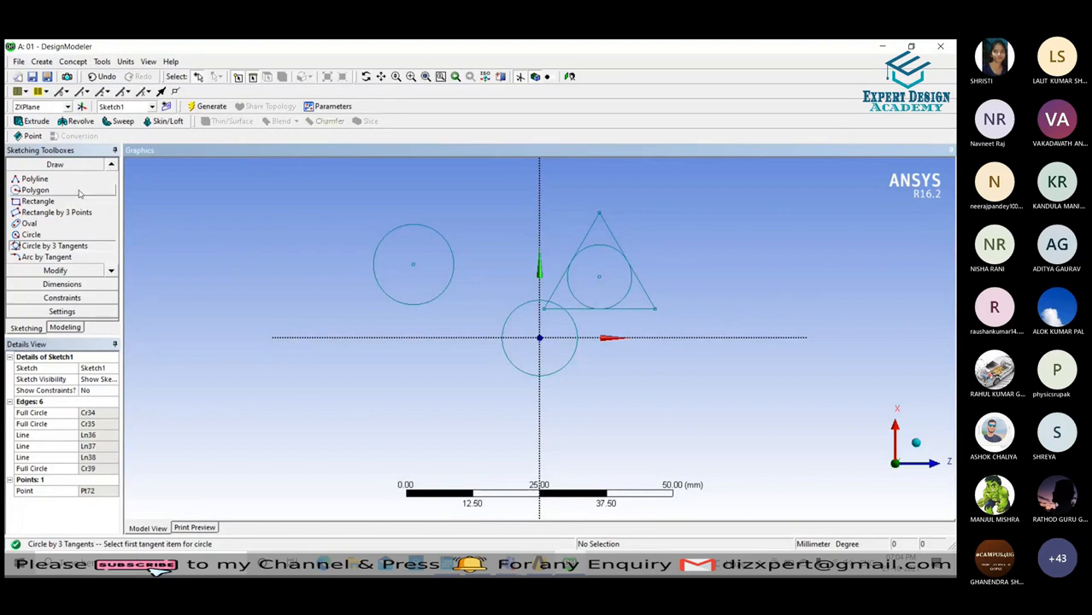
Draw a short horizontal line above and left of the left-hand circle with the Line tool.
left_click(112, 272)
left_click(111, 272)
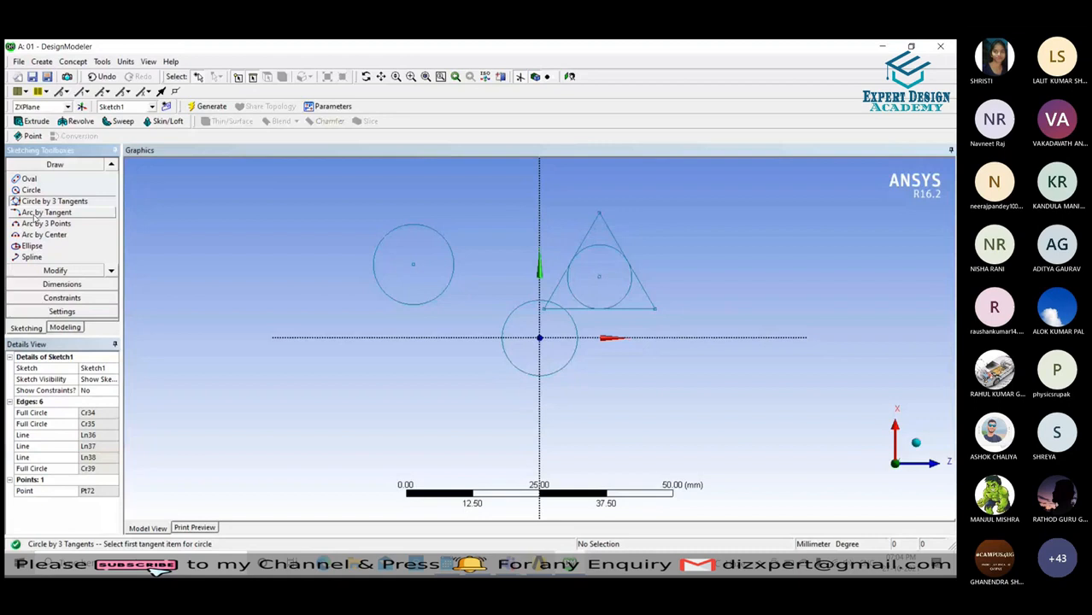
left_click(111, 168)
left_click(111, 167)
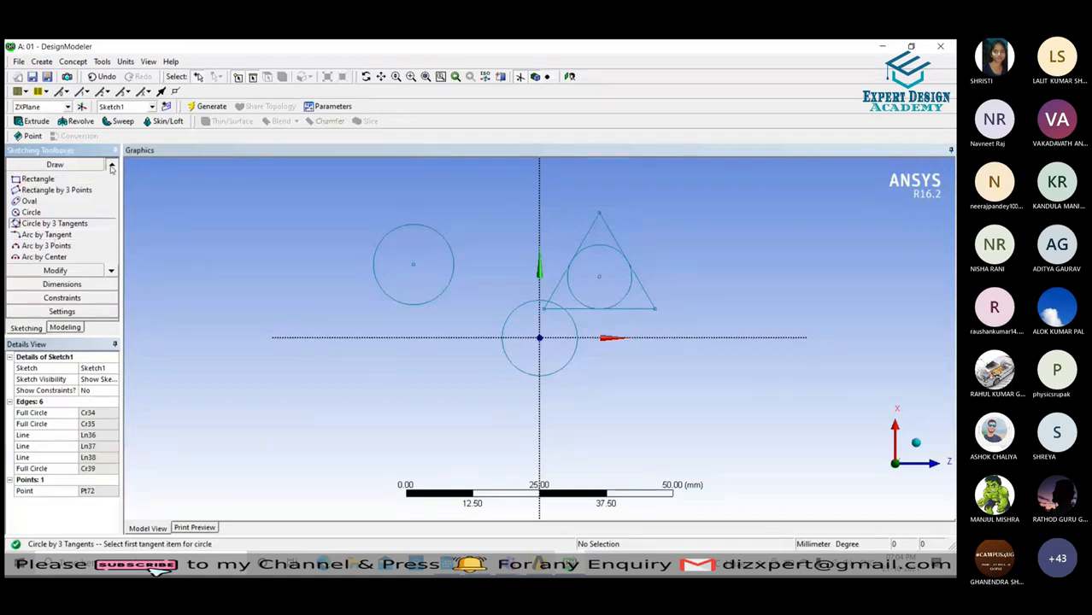
left_click(112, 168)
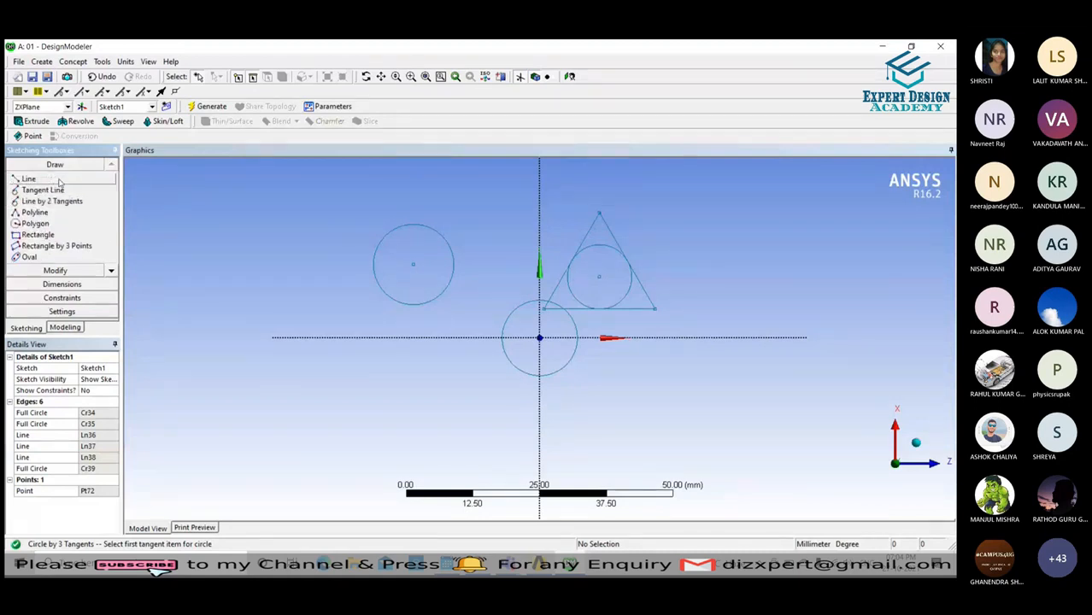
left_click(31, 180)
left_click(28, 178)
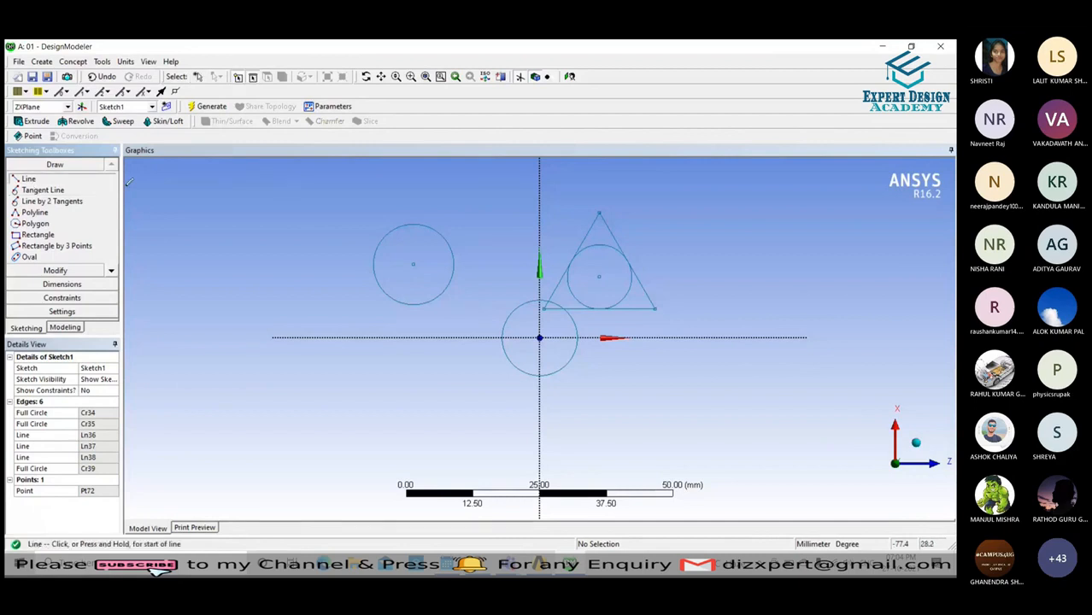
left_click(238, 198)
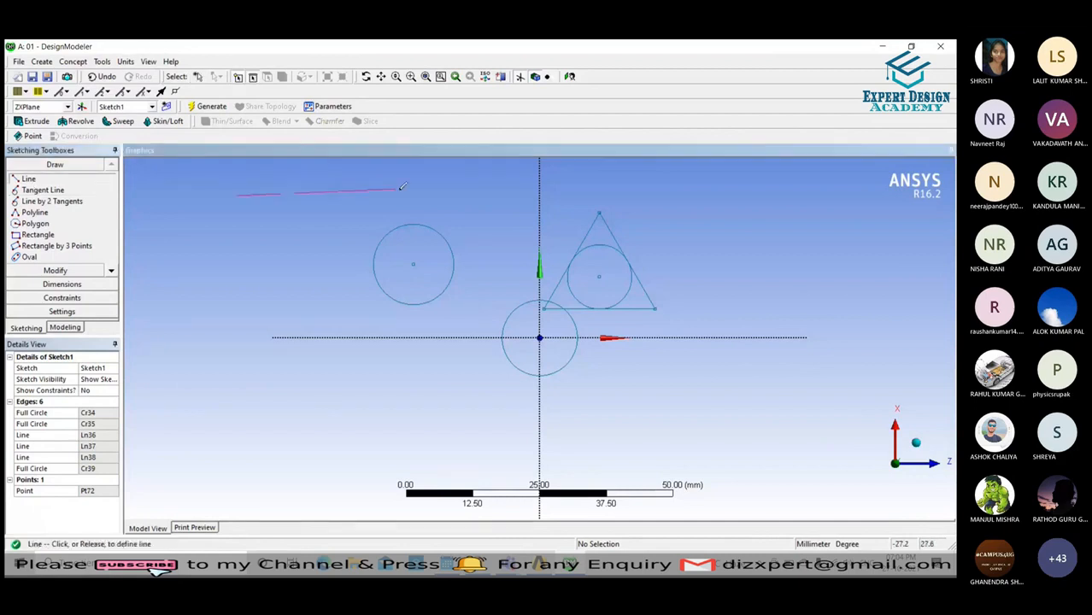
left_click(314, 195)
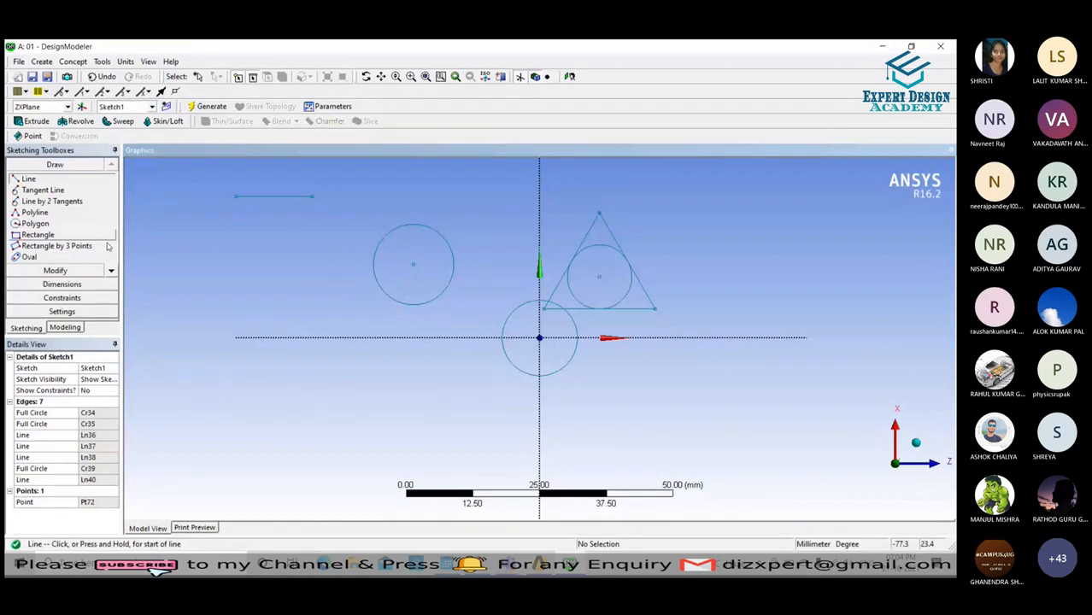
Try to draw an arc from the right end of the short horizontal line with Arc by Tangent.
left_click(112, 271)
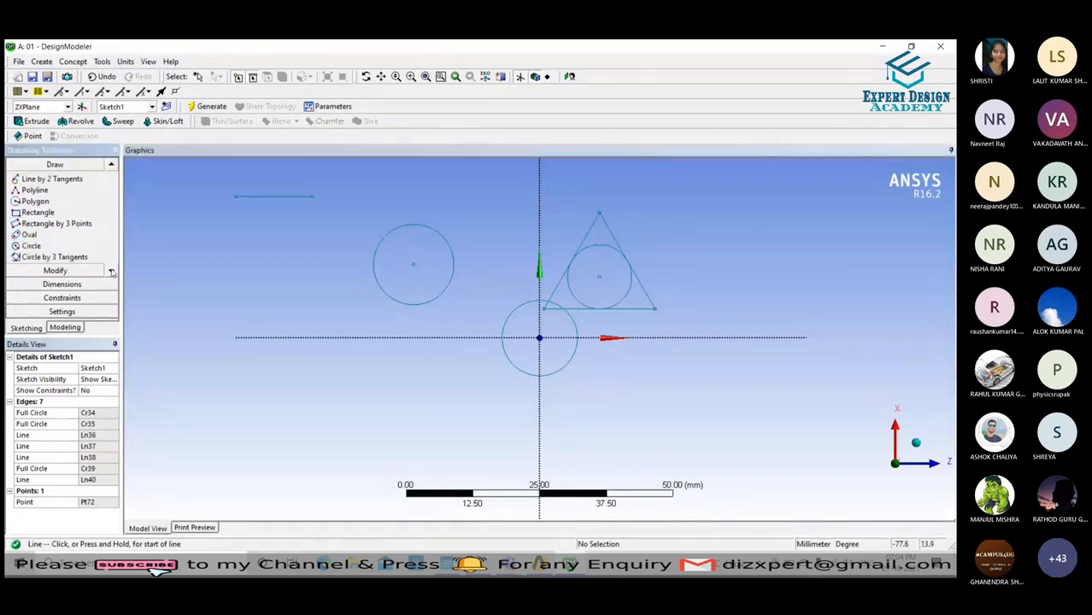
left_click(111, 271)
left_click(111, 271)
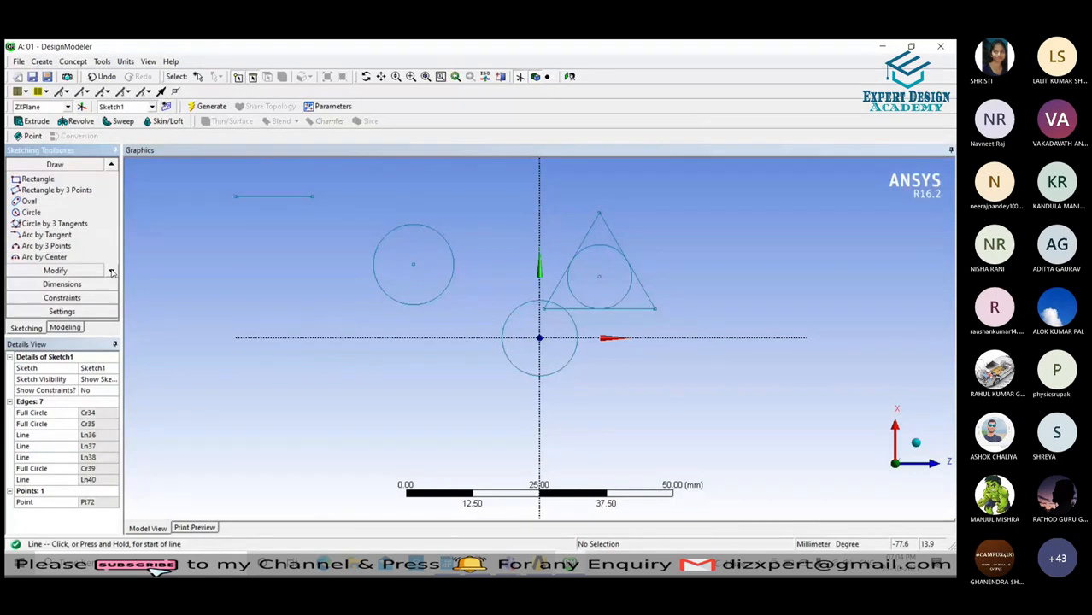
left_click(111, 271)
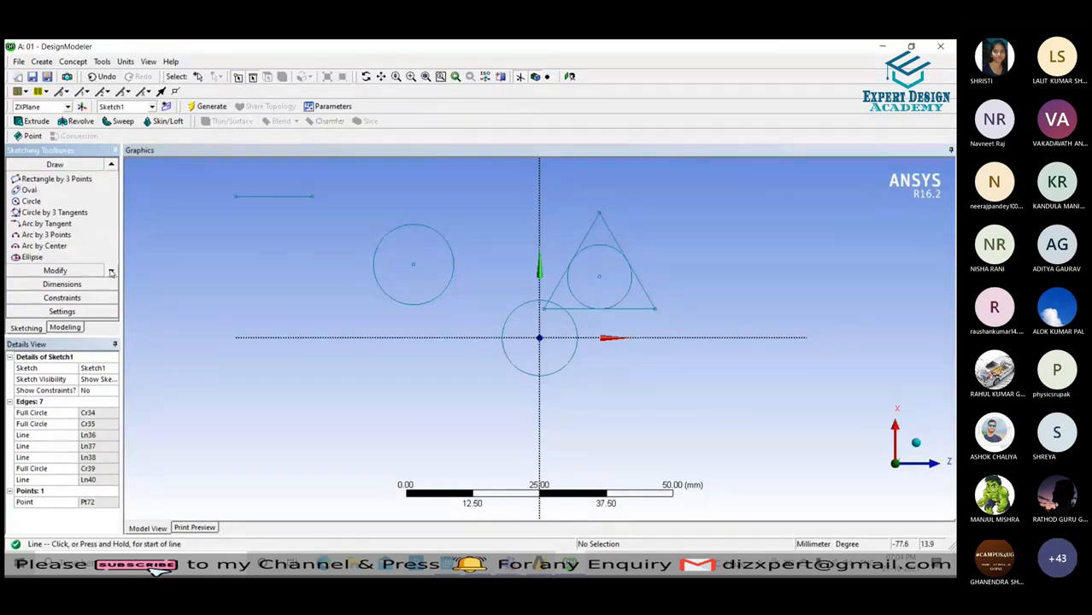
left_click(111, 271)
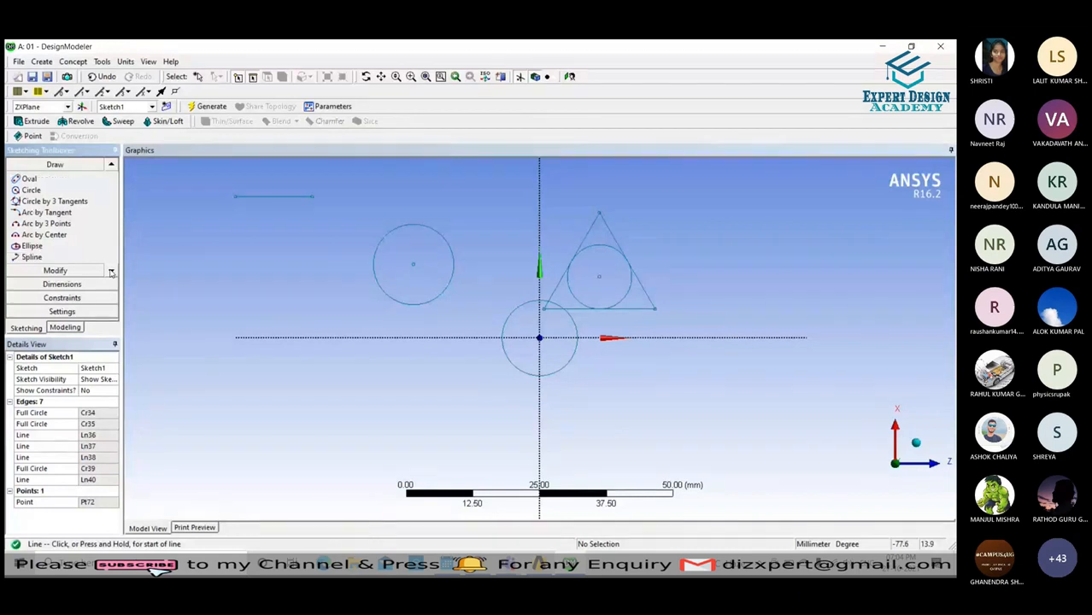
left_click(111, 271)
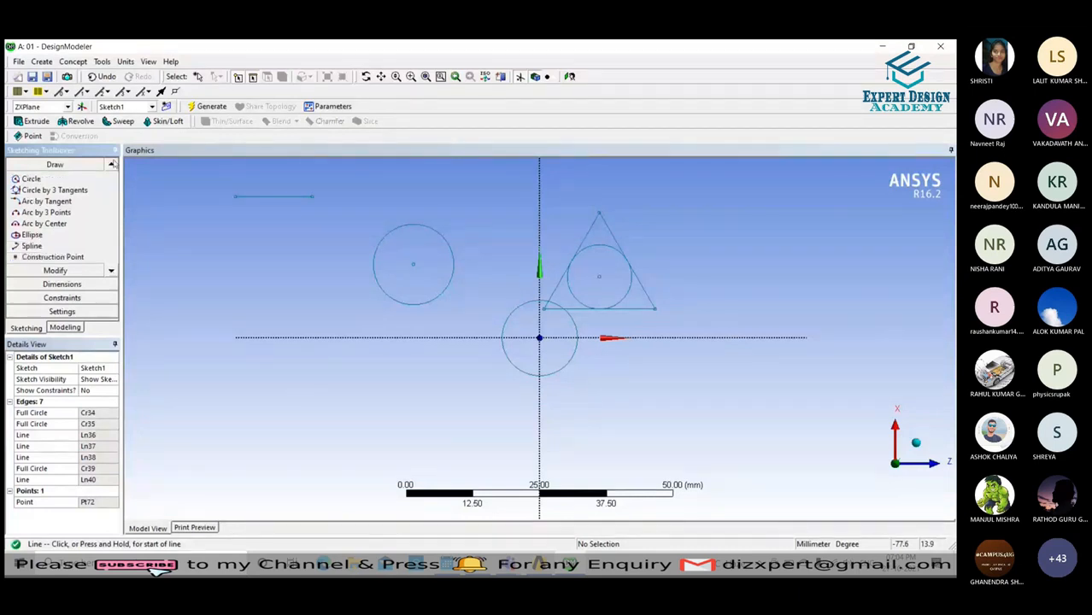
left_click(112, 164)
left_click(34, 212)
left_click(313, 197)
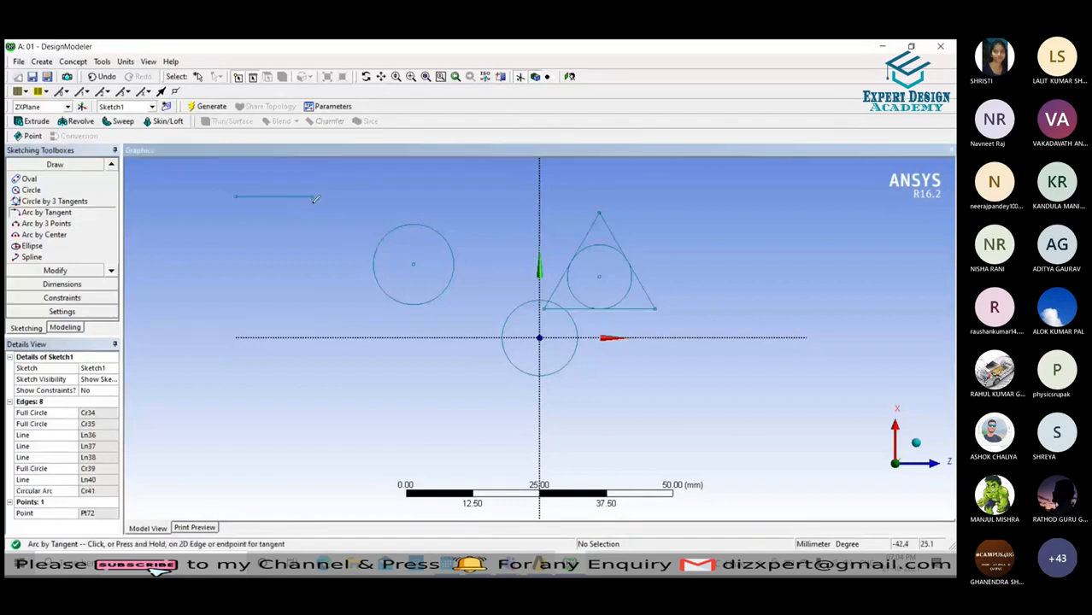
Draw a roughly semicircular tangent arc curving down from the left end of the short horizontal line.
scroll(308, 196, "up", 1)
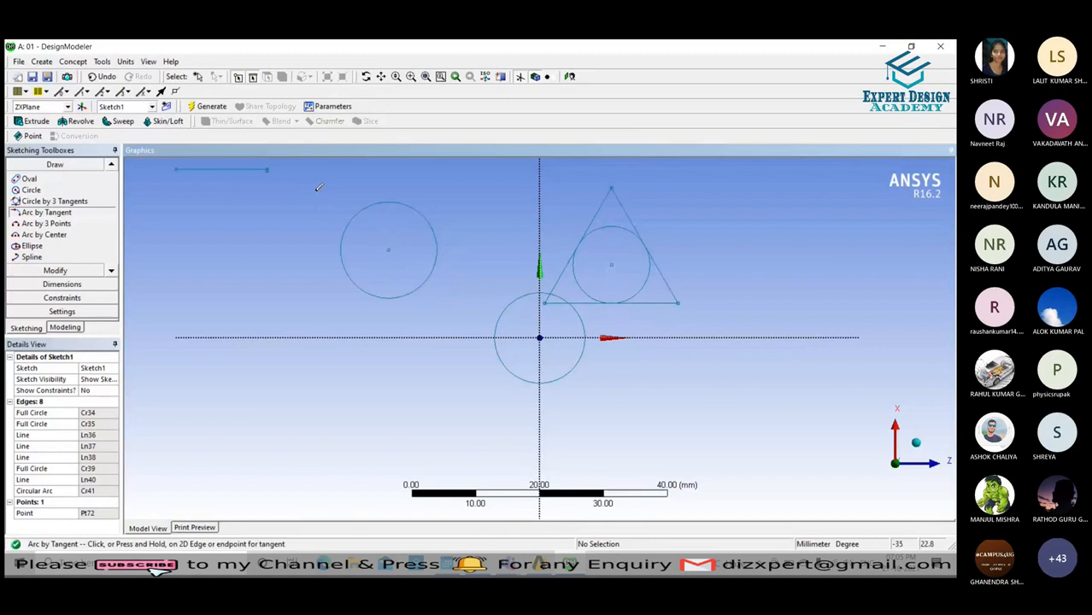
scroll(318, 187, "down", 1)
left_click_drag(220, 188, 223, 258)
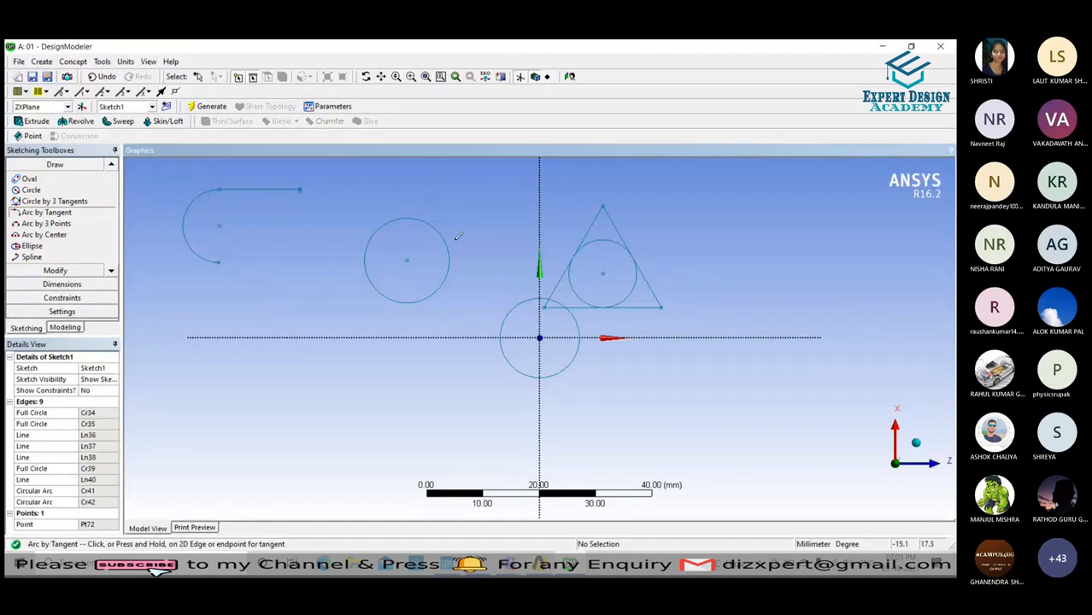
Draw a second horizontal line with the Line tool, to the right of the triangle near the height of its apex.
left_click(111, 166)
left_click(111, 166)
left_click(111, 166)
left_click(111, 166)
left_click(111, 166)
left_click(111, 166)
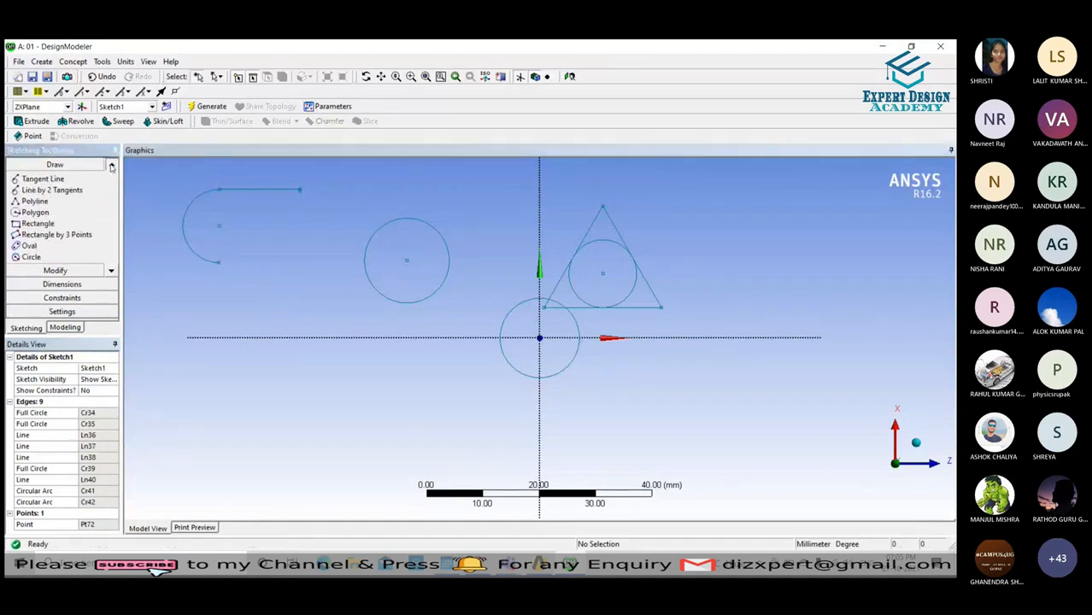
left_click(111, 165)
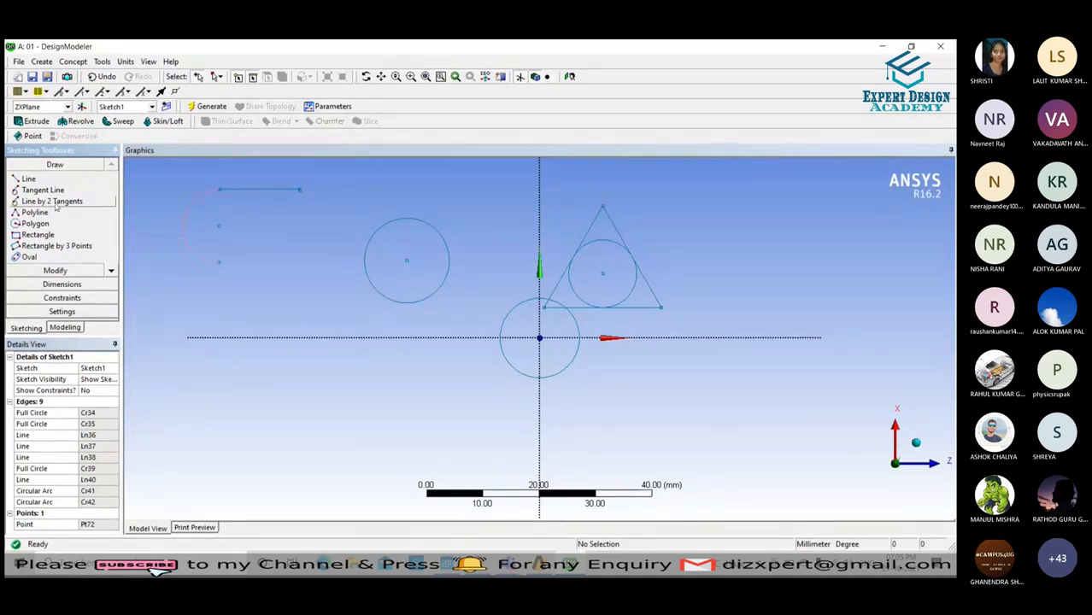
left_click(28, 178)
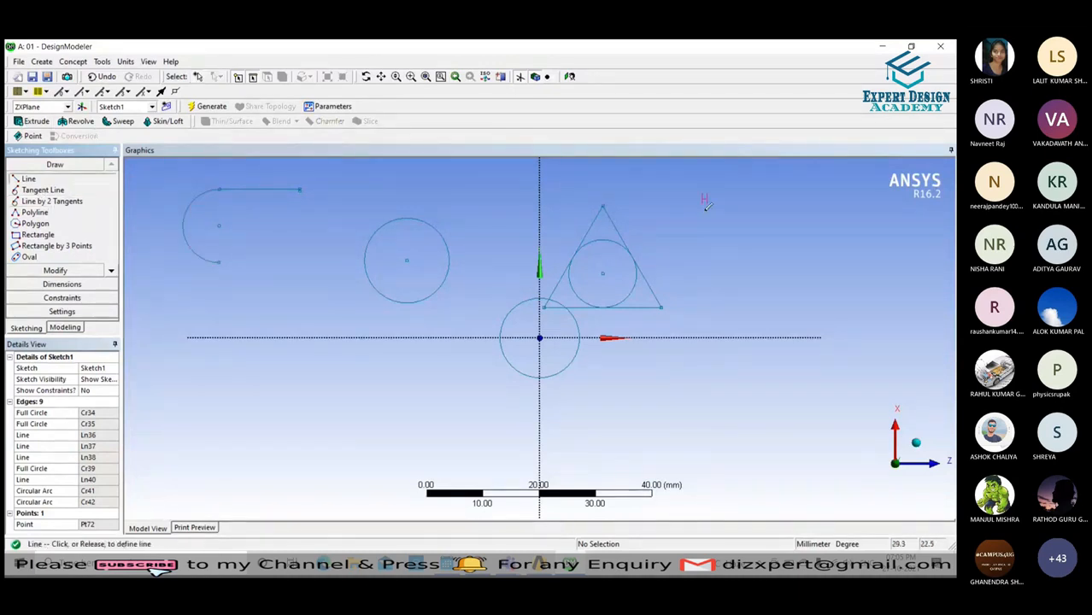
left_click(836, 210)
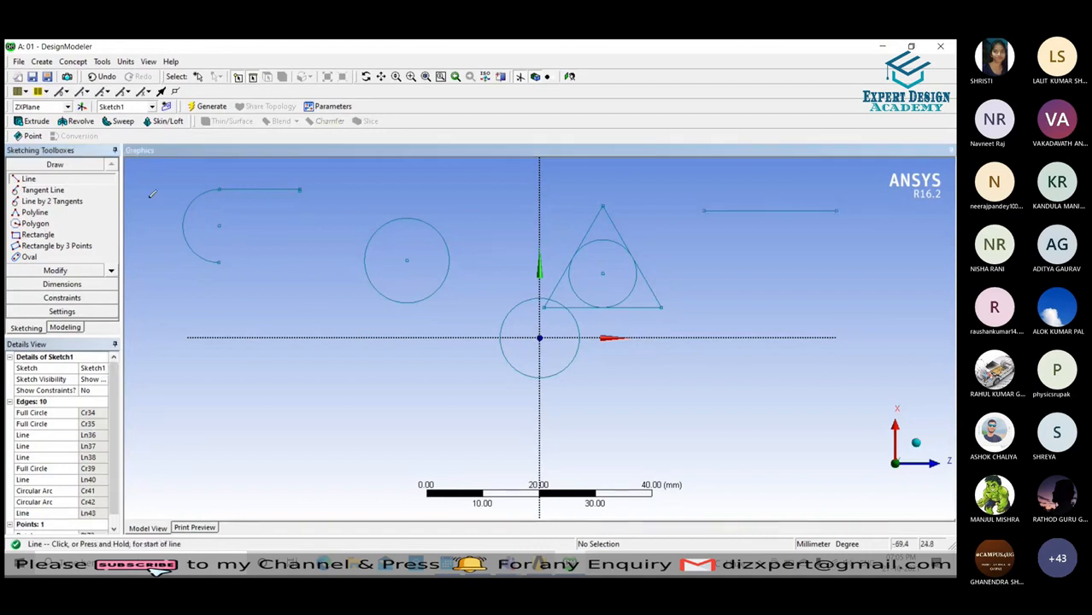
Add a small semicircular arc curving down from the right end of the second horizontal line with Arc by Tangent.
left_click(111, 272)
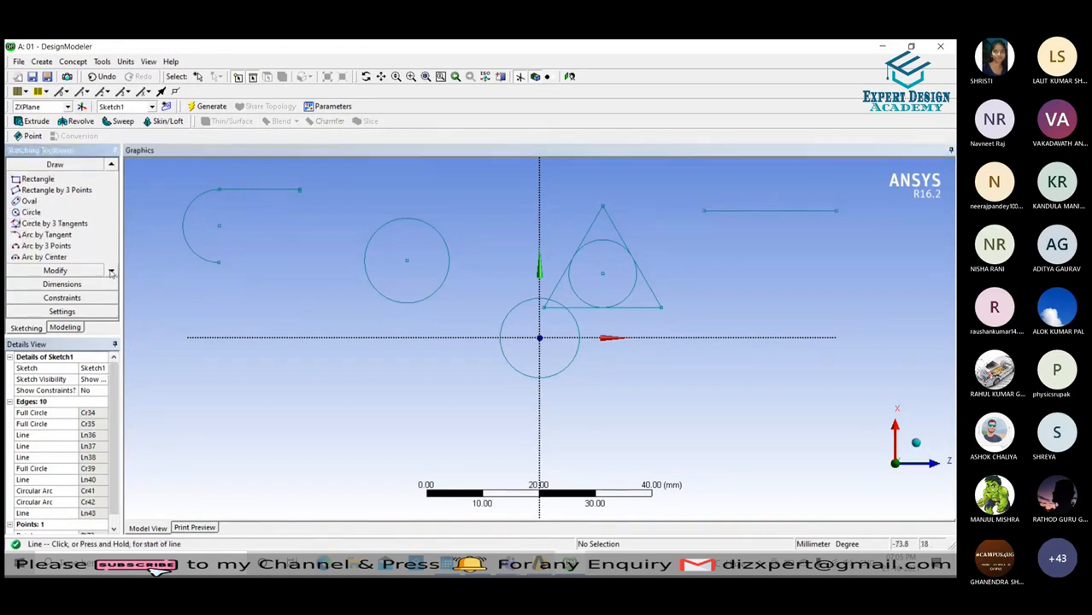
left_click(46, 234)
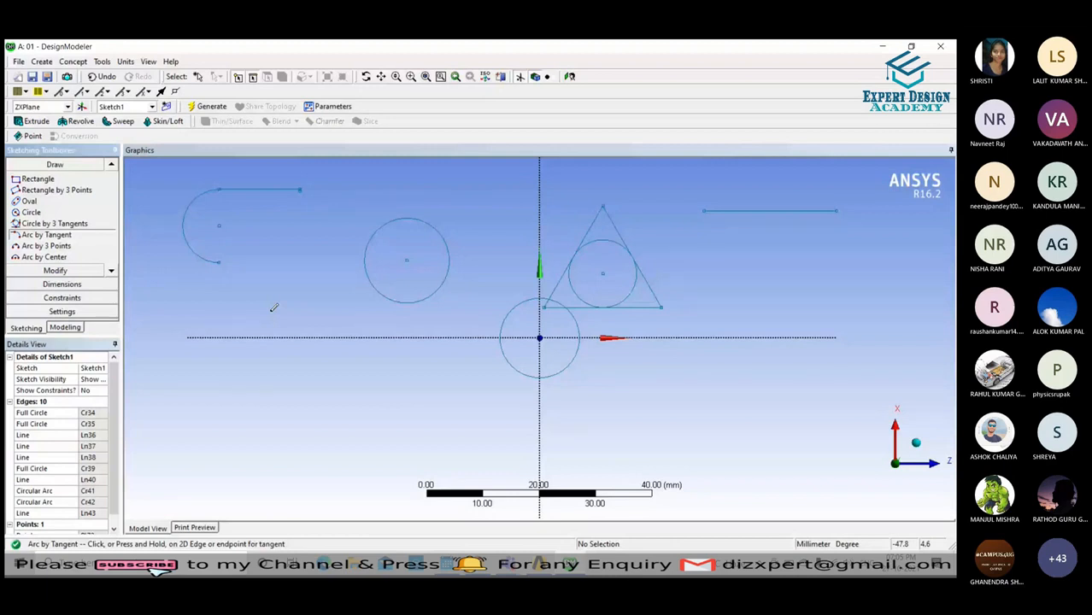
left_click(837, 210)
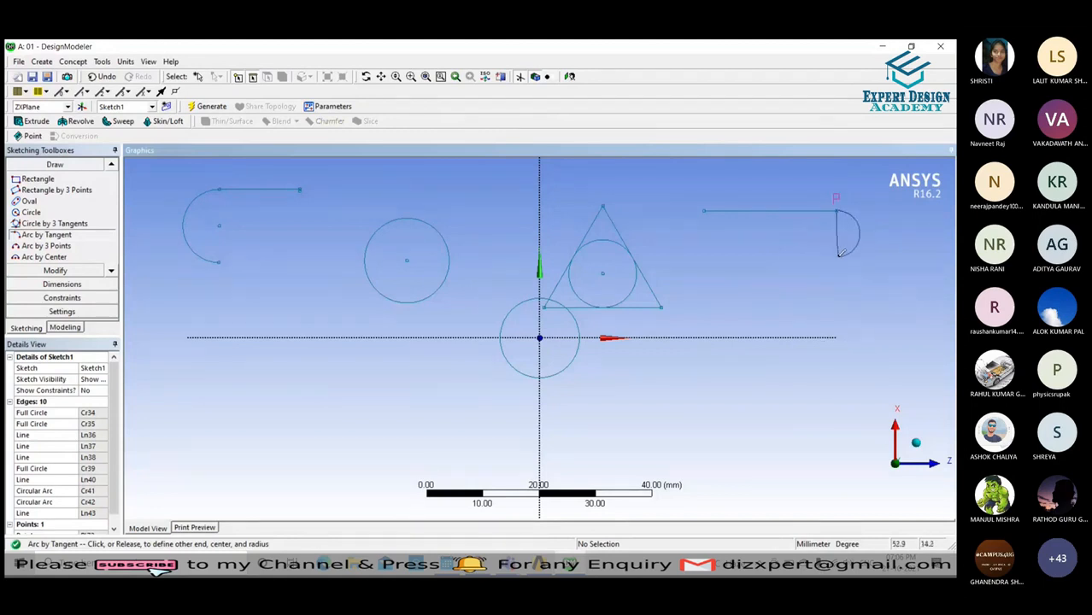
left_click(841, 252)
scroll(800, 291, "down", 2)
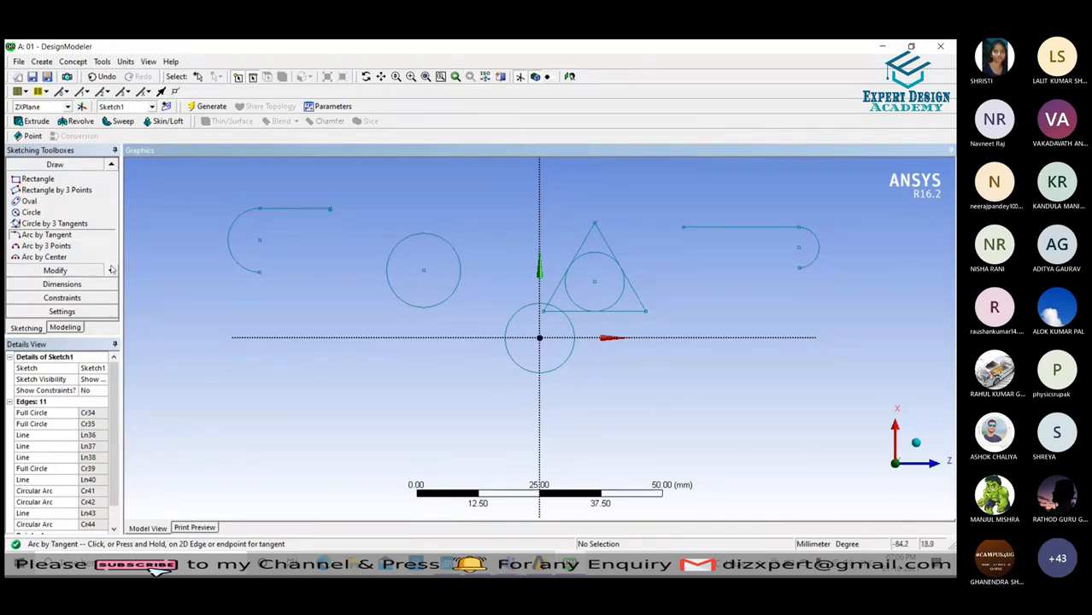
Draw an arc through the triangle's three vertices with Arc by 3 Points, ending at the base corners and passing over the apex.
left_click(46, 246)
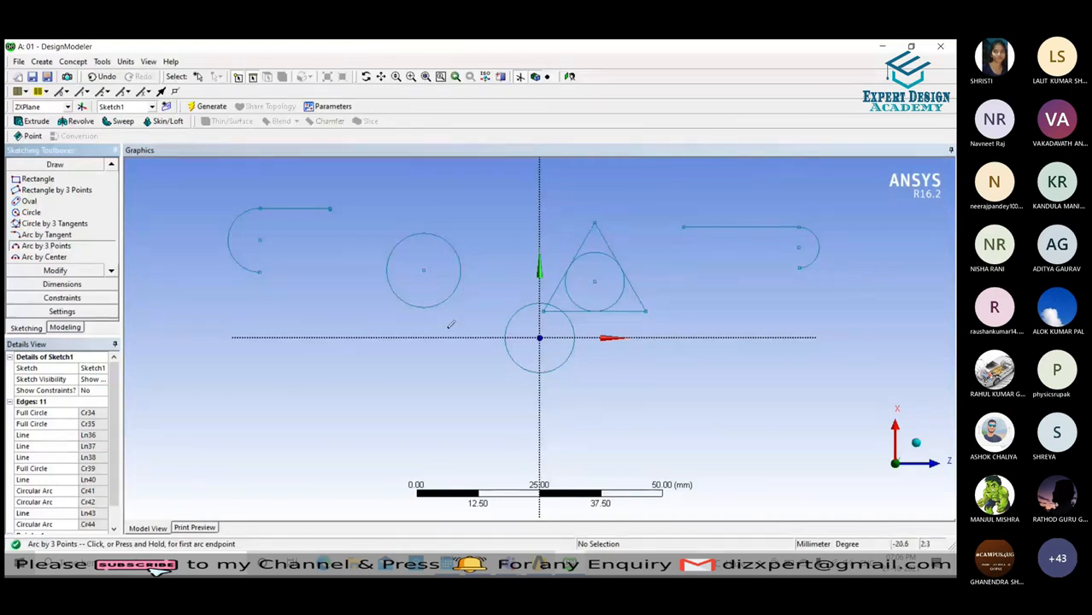
left_click(545, 310)
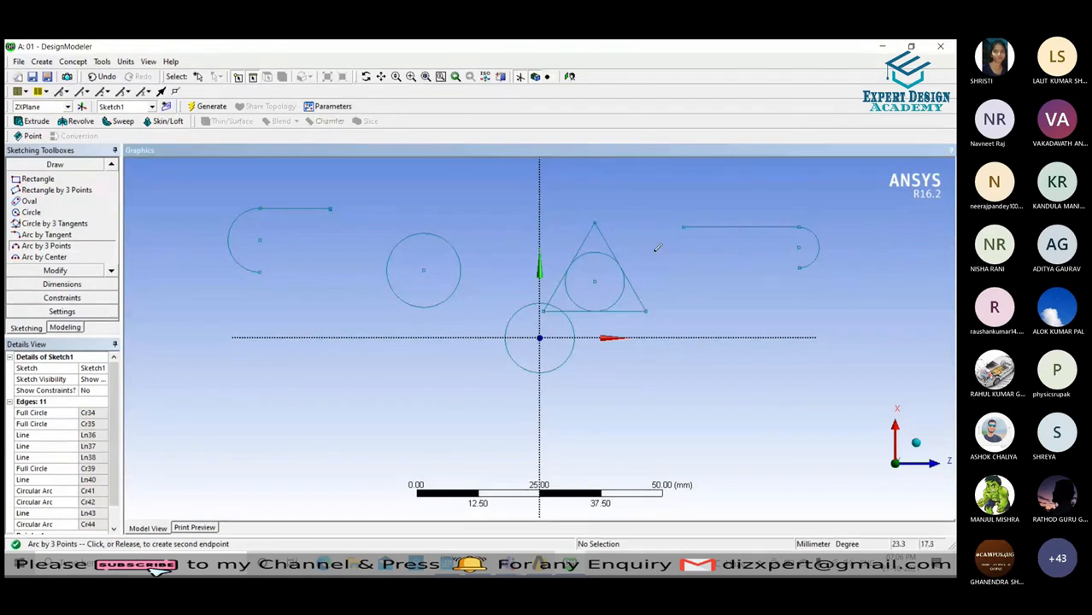
left_click(647, 311)
left_click(595, 223)
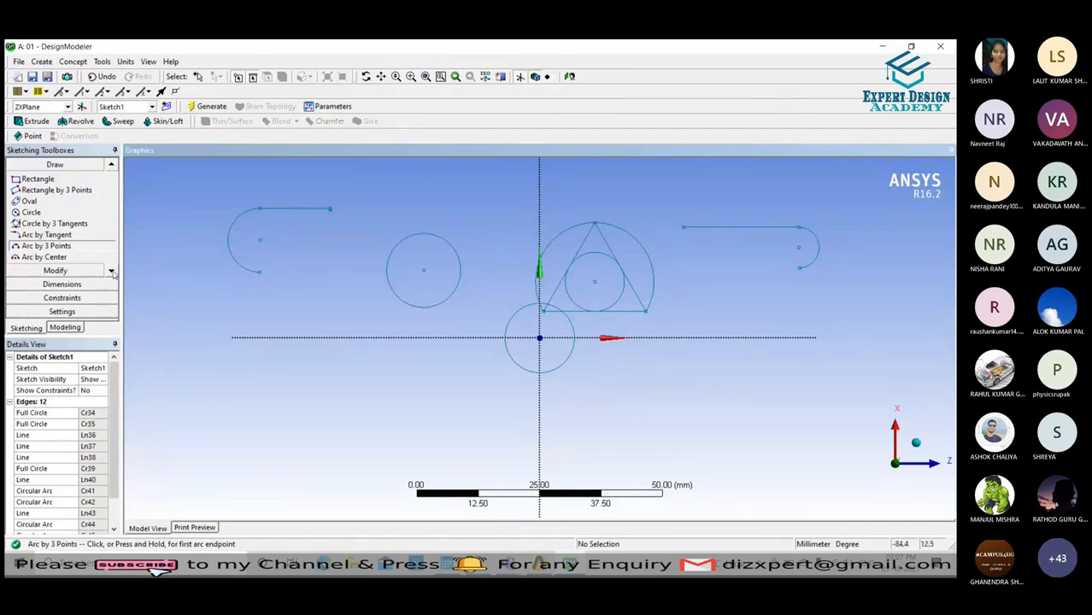
scroll(51, 248, "down", 1)
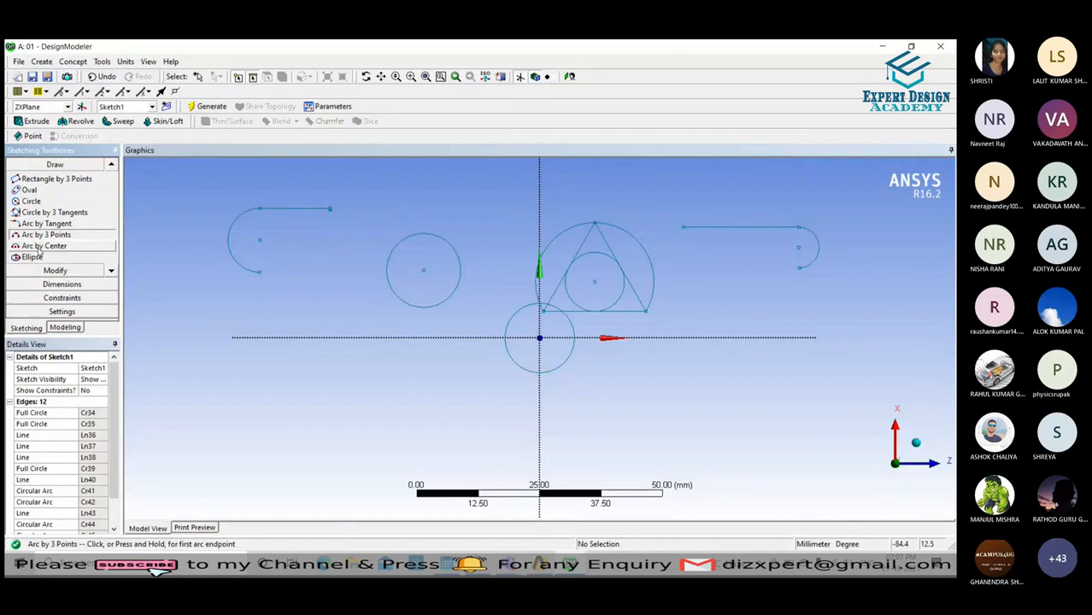
Draw an arc with Arc by Center, centred on the left end of the second horizontal line and opening toward the line.
left_click(43, 246)
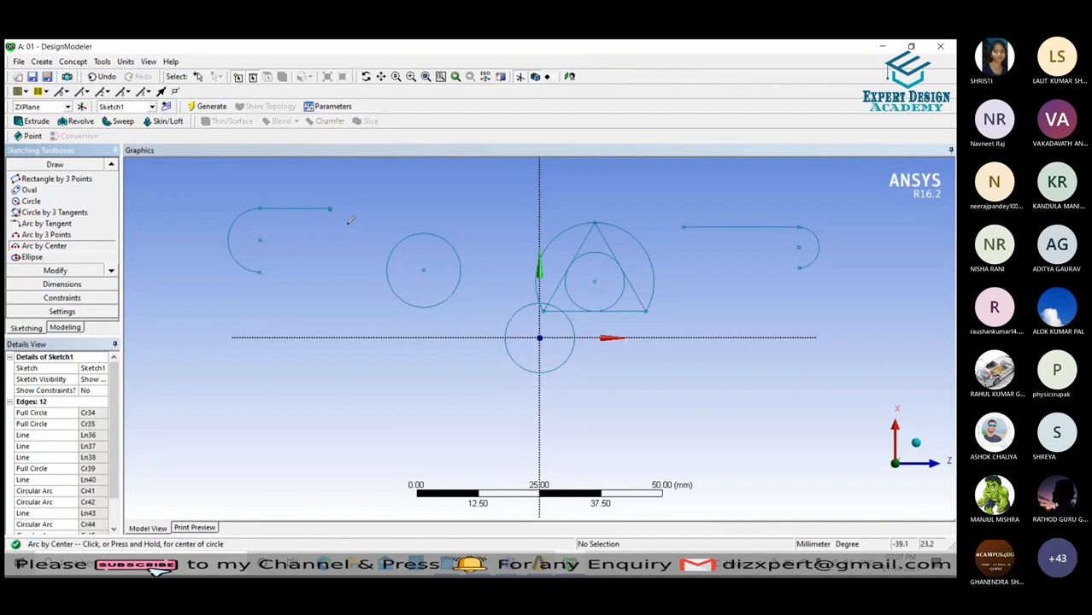
scroll(508, 203, "up", 3)
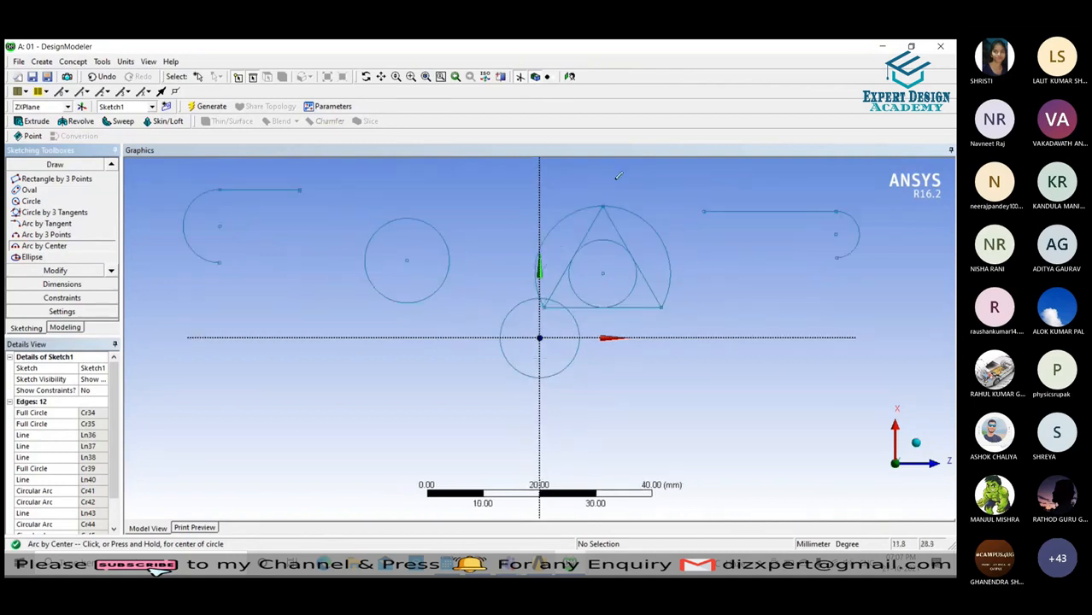
left_click(703, 210)
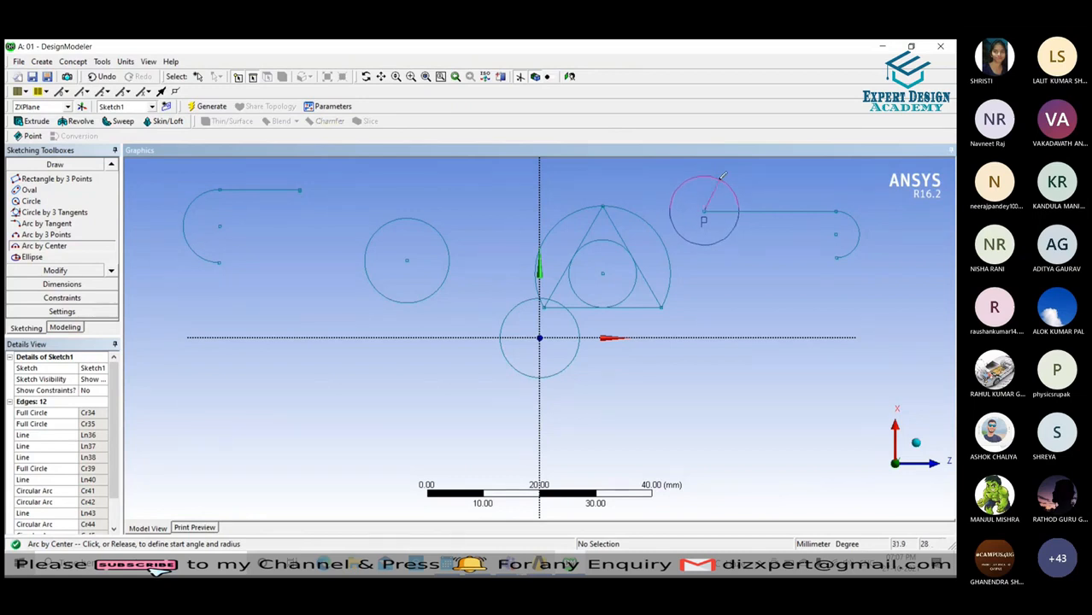
left_click(722, 176)
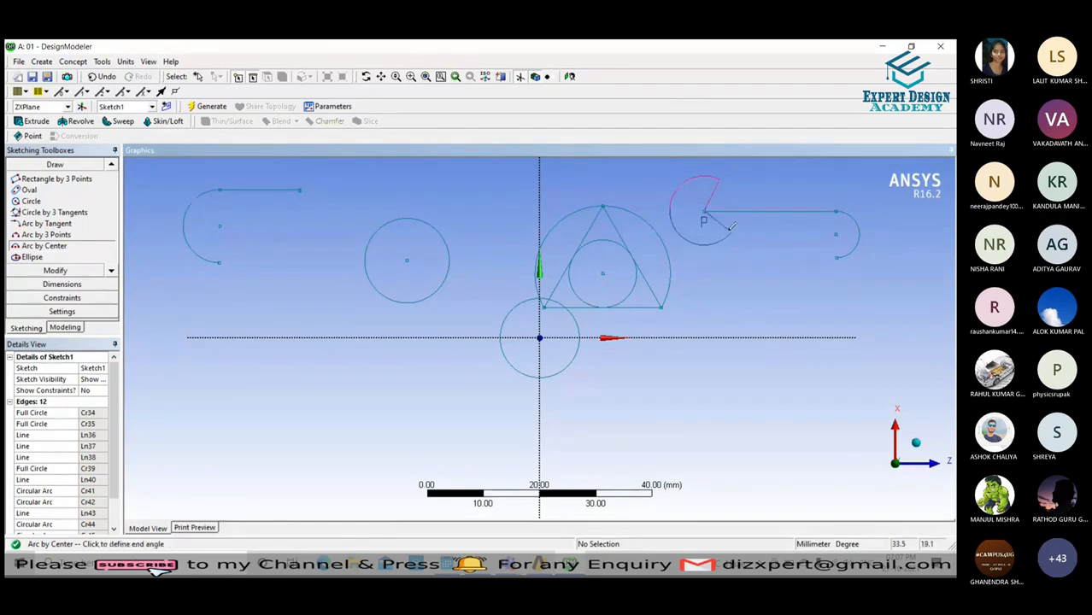
left_click(731, 231)
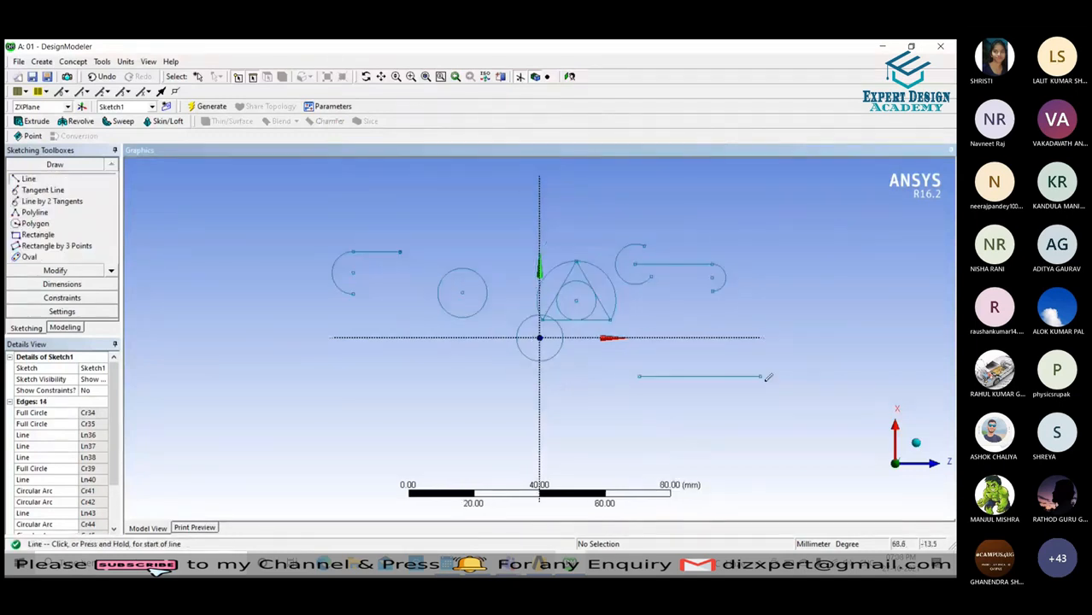
Draw another horizontal line beneath the separate lower line, and join the right ends of both lines with Arc by Tangent.
left_click(635, 435)
left_click(763, 434)
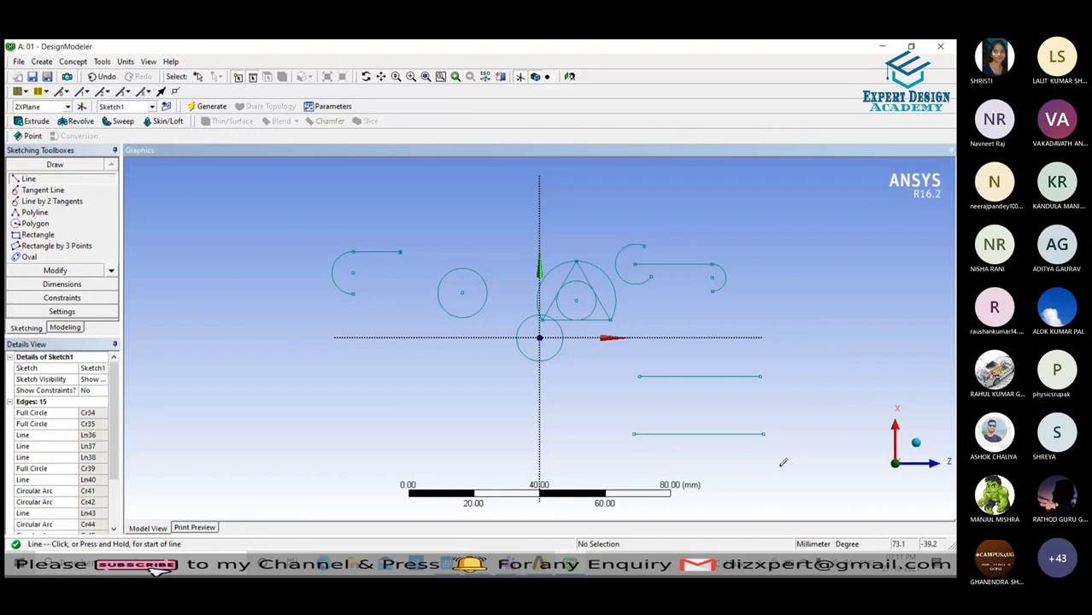
left_click(109, 271)
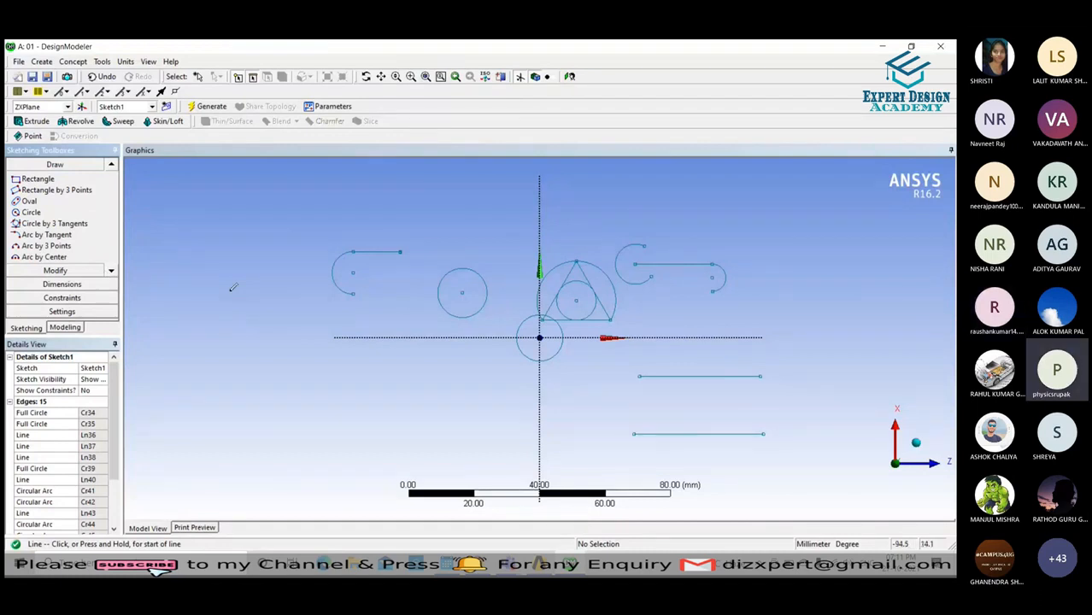
left_click(43, 236)
left_click(761, 376)
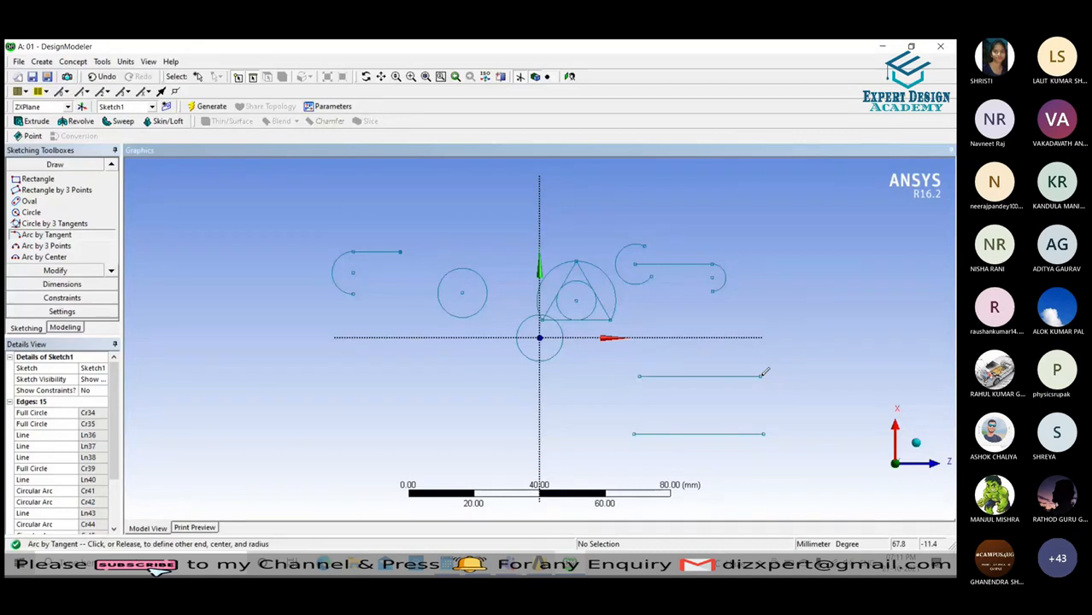
left_click(764, 434)
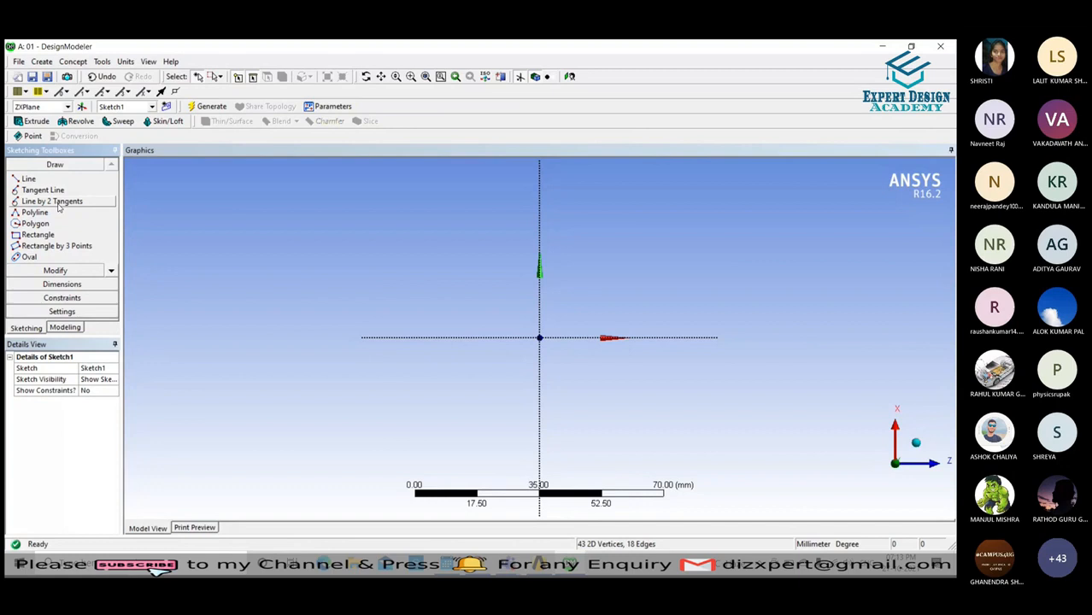
Draw two separate circles above the horizontal axis, a larger one left of the vertical axis and a smaller one to its right.
left_click(111, 270)
left_click(112, 270)
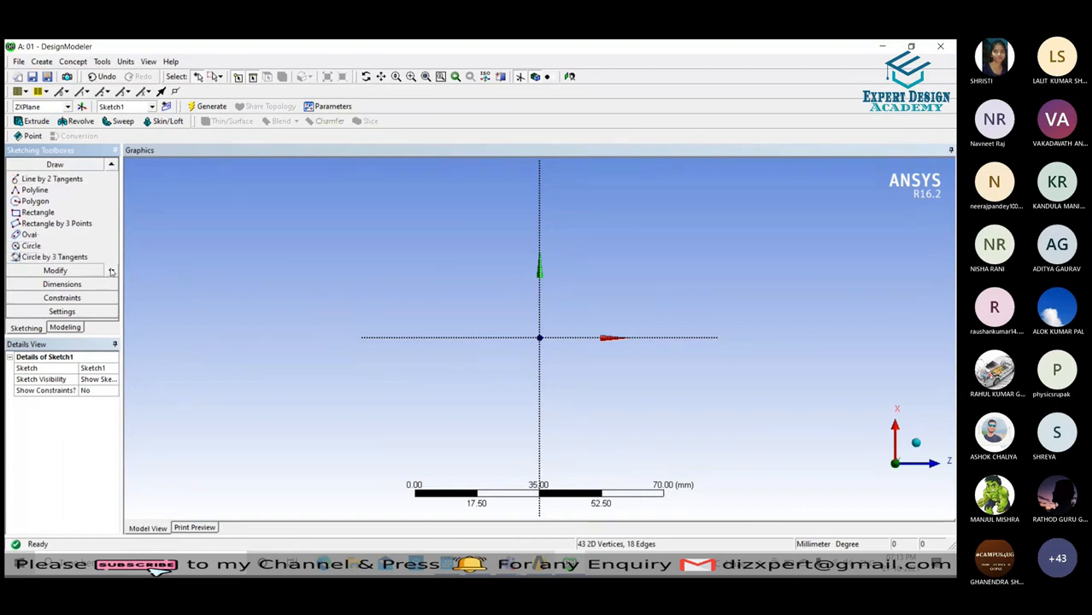
left_click(72, 244)
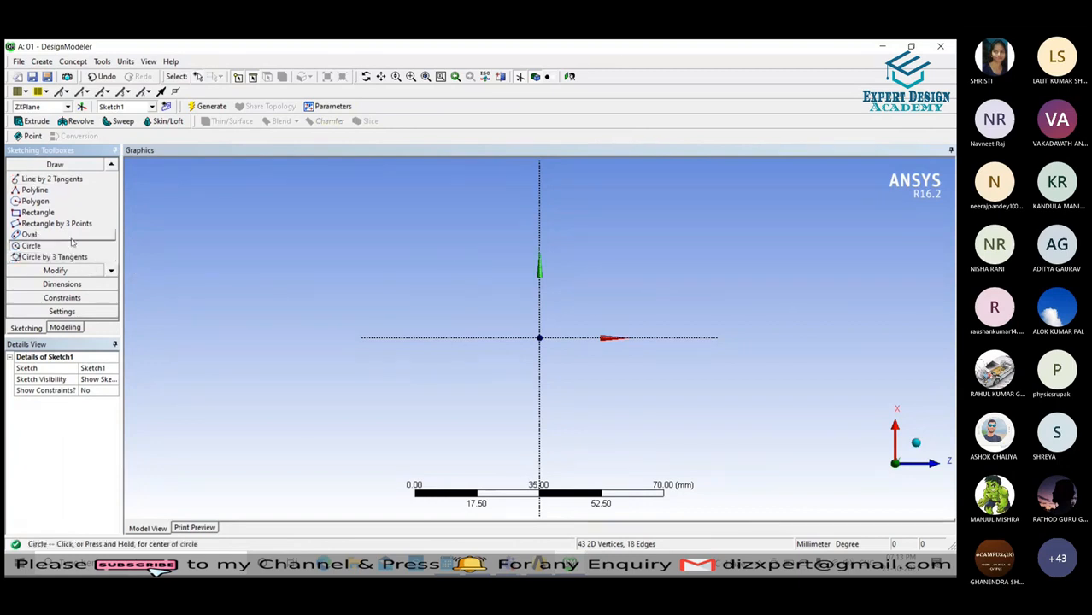
left_click(411, 257)
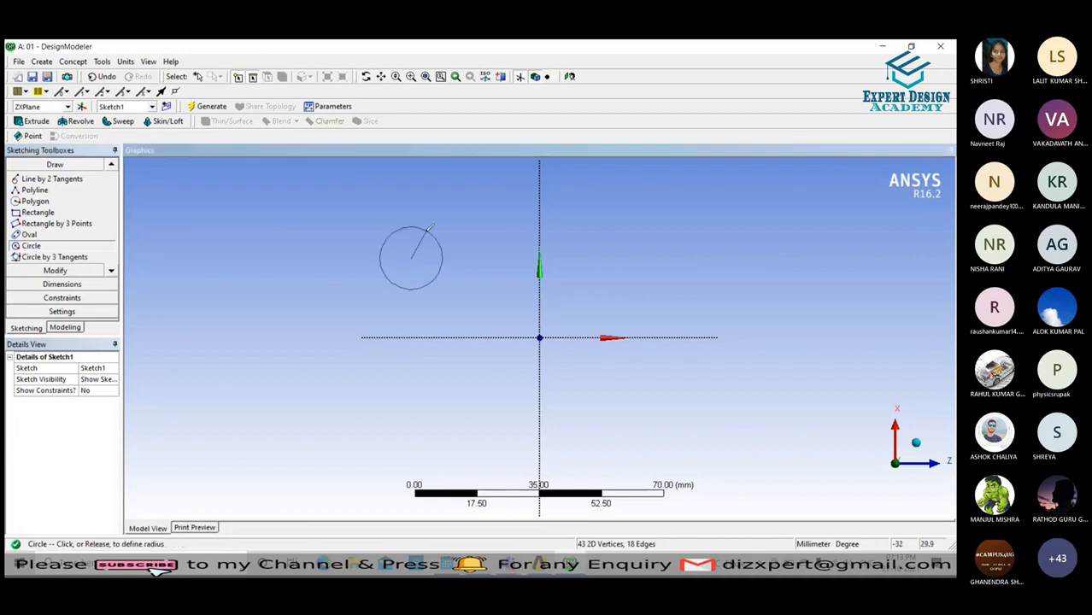
left_click(430, 229)
left_click(614, 303)
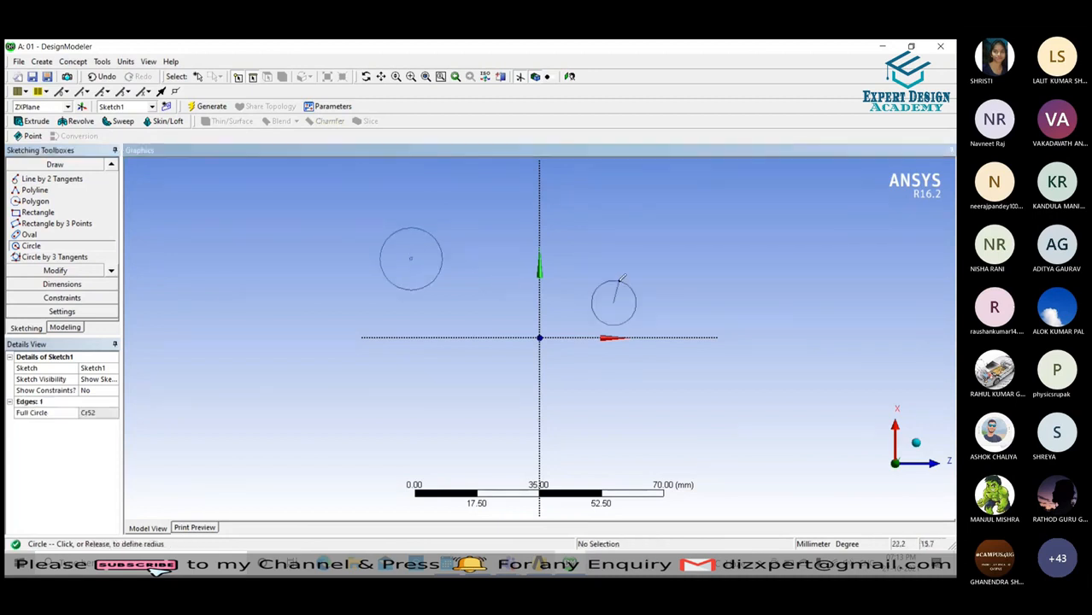
left_click(621, 278)
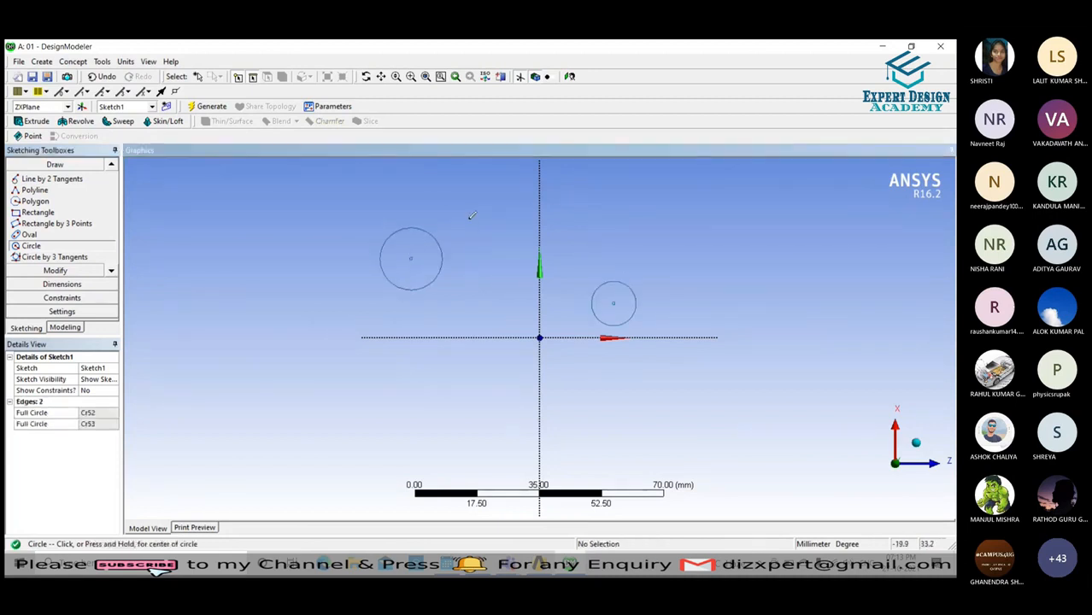
Draw two Tangent Lines from the larger circle, one rising to the upper right and one running down from its left side.
left_click(111, 165)
left_click(112, 165)
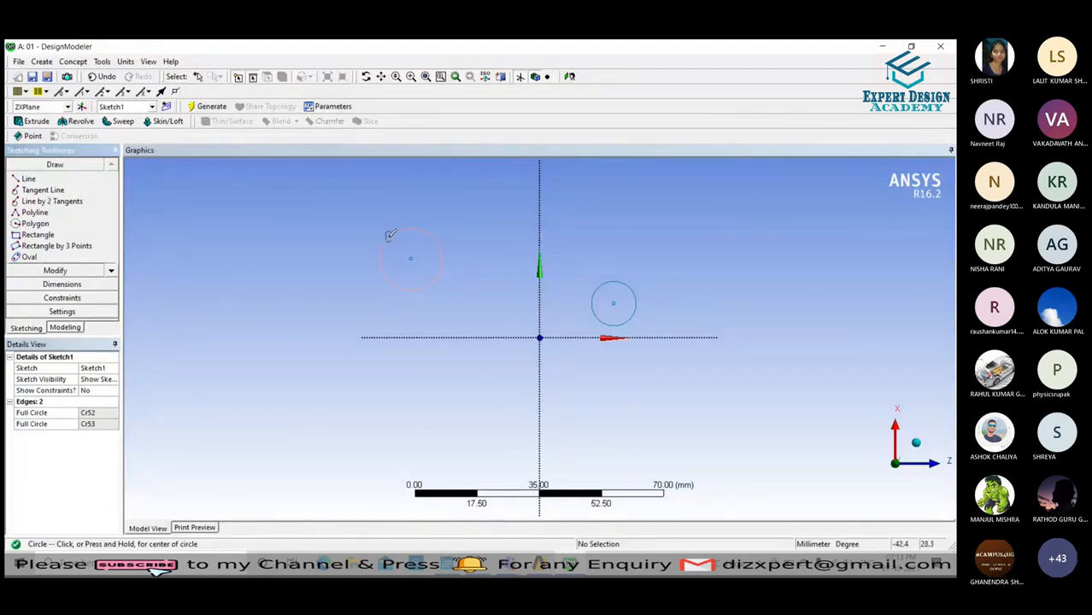
left_click(38, 191)
left_click(400, 231)
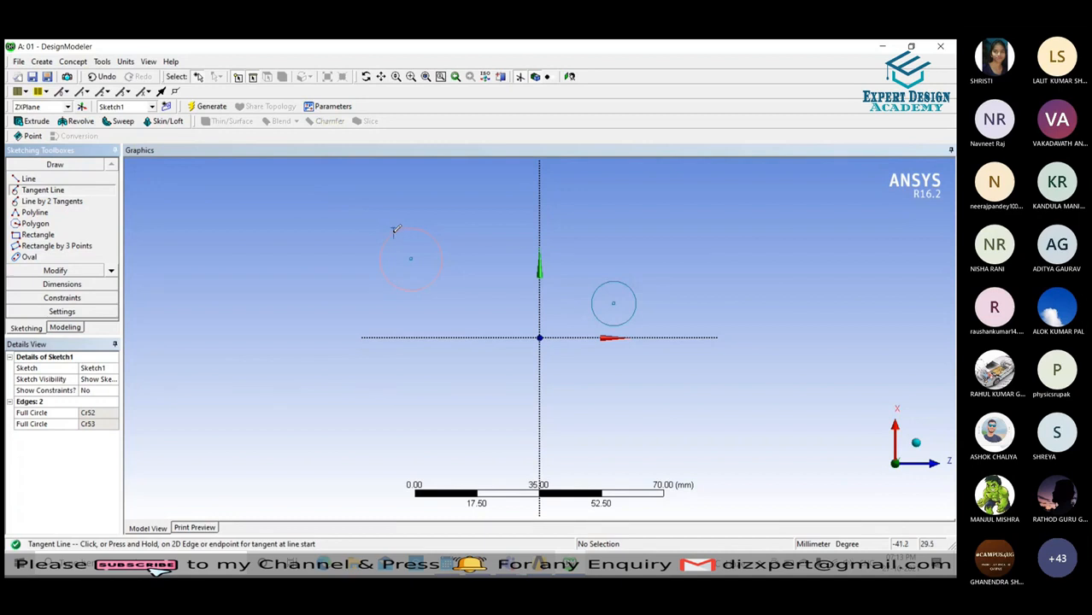
left_click(451, 193)
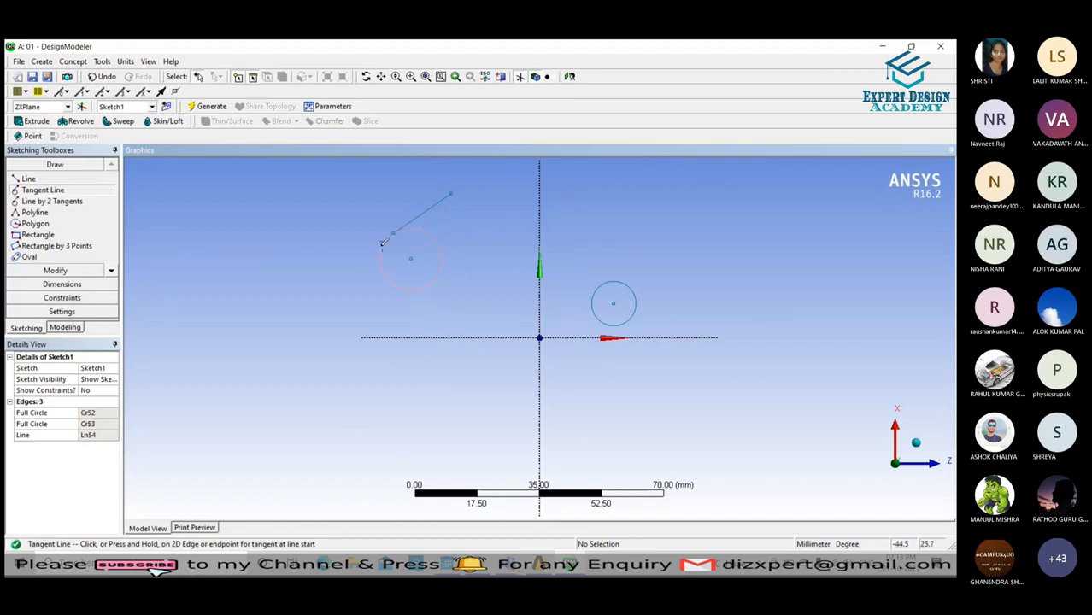
left_click_drag(383, 254, 295, 310)
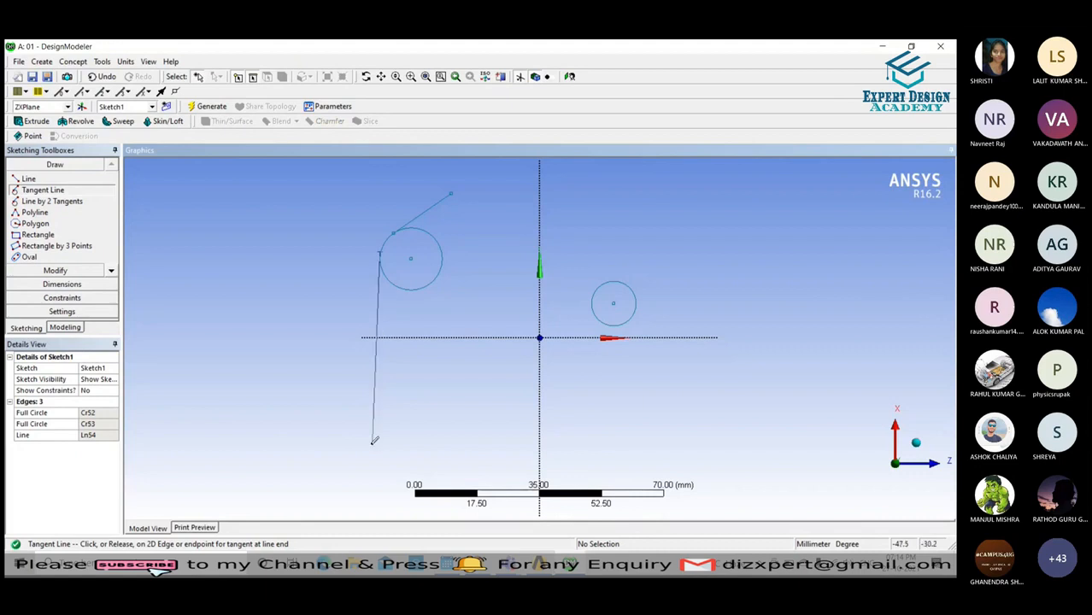
left_click(376, 326)
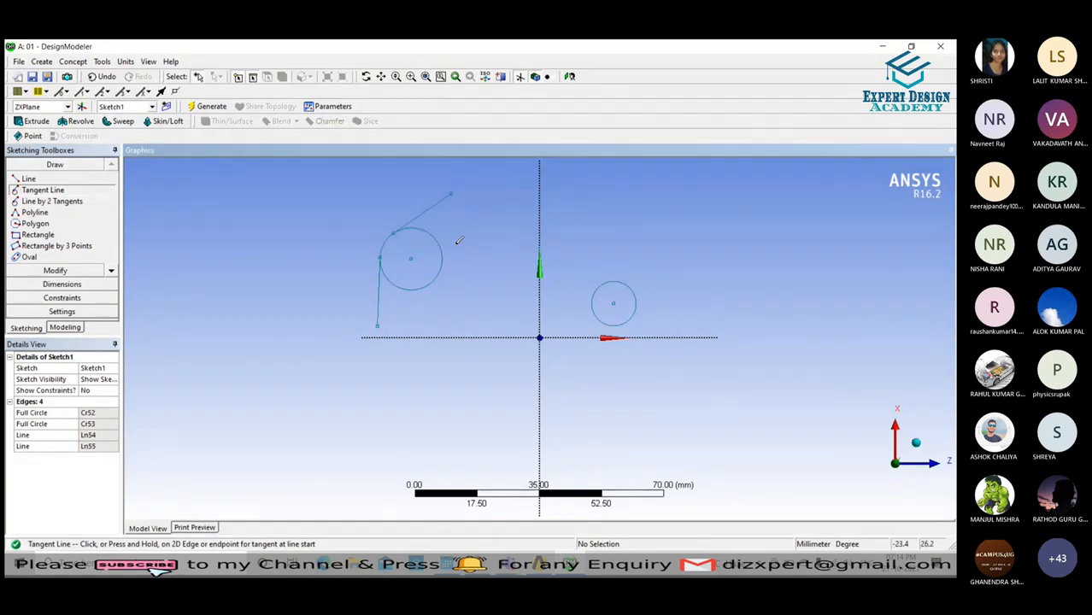
Connect the two circles with two Line by 2 Tangents lines, one from the larger circle's top and one from its bottom.
left_click(43, 202)
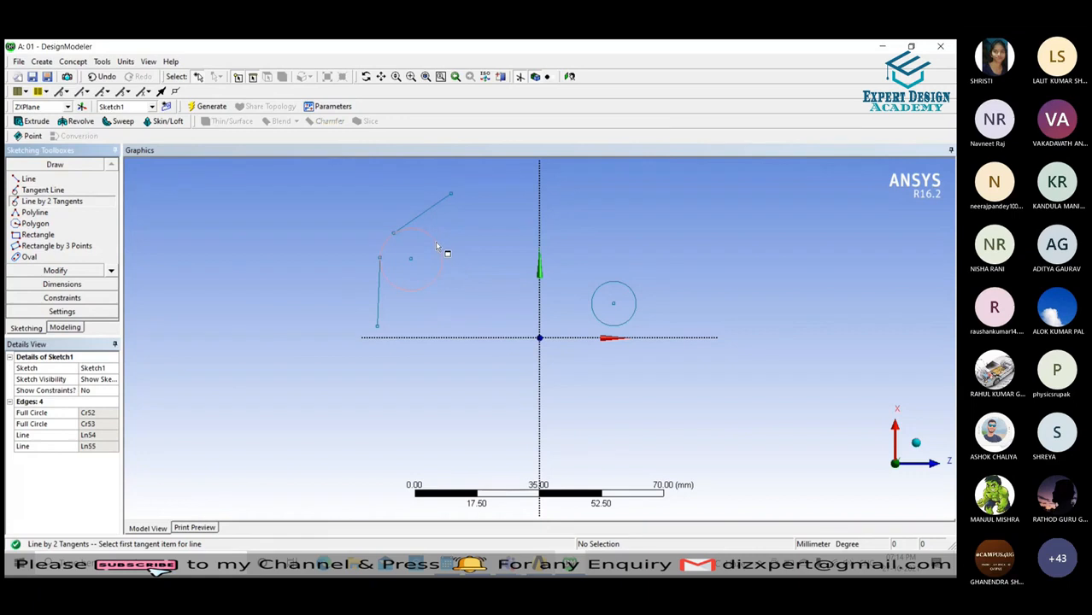
left_click(437, 244)
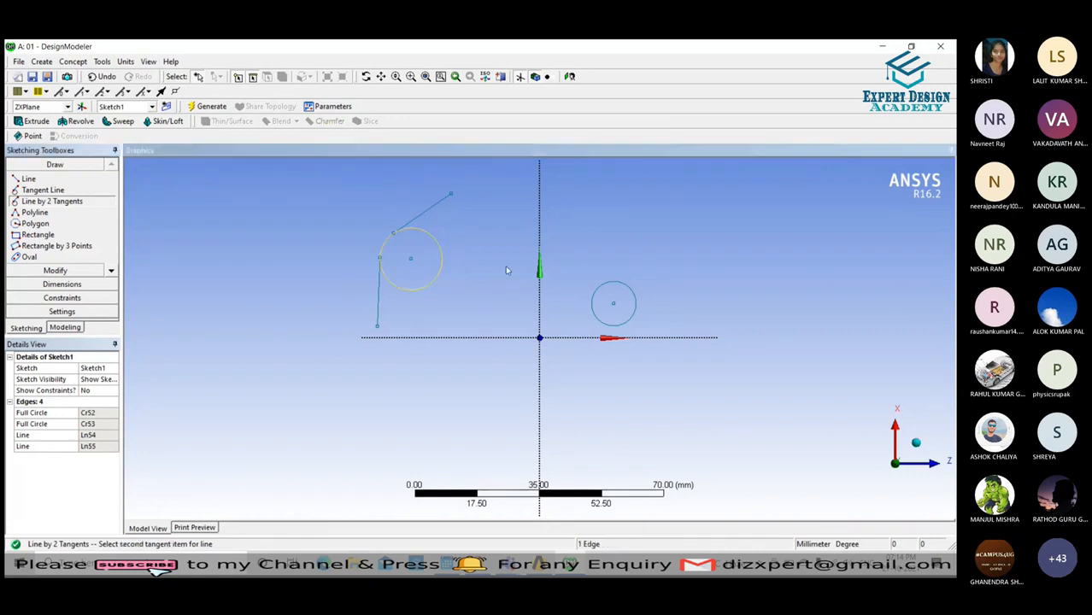
left_click(622, 284)
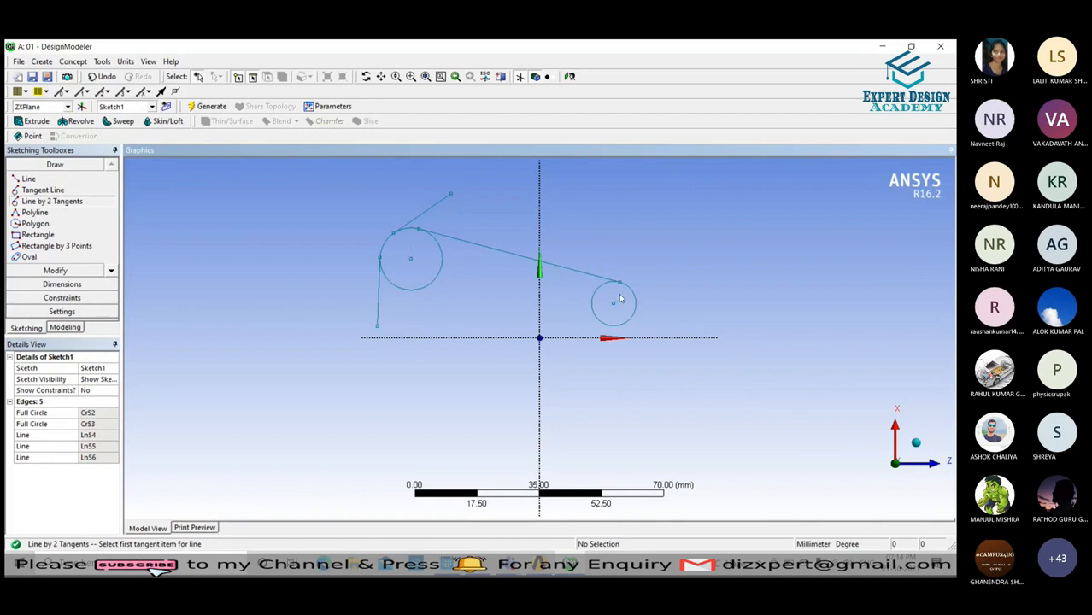
left_click(417, 301)
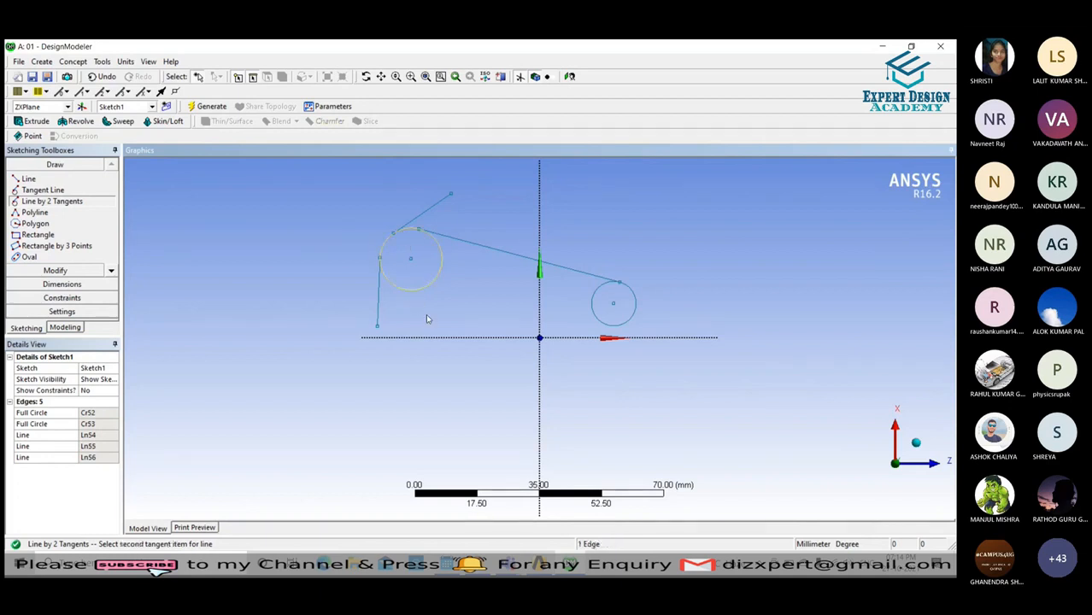
left_click(626, 291)
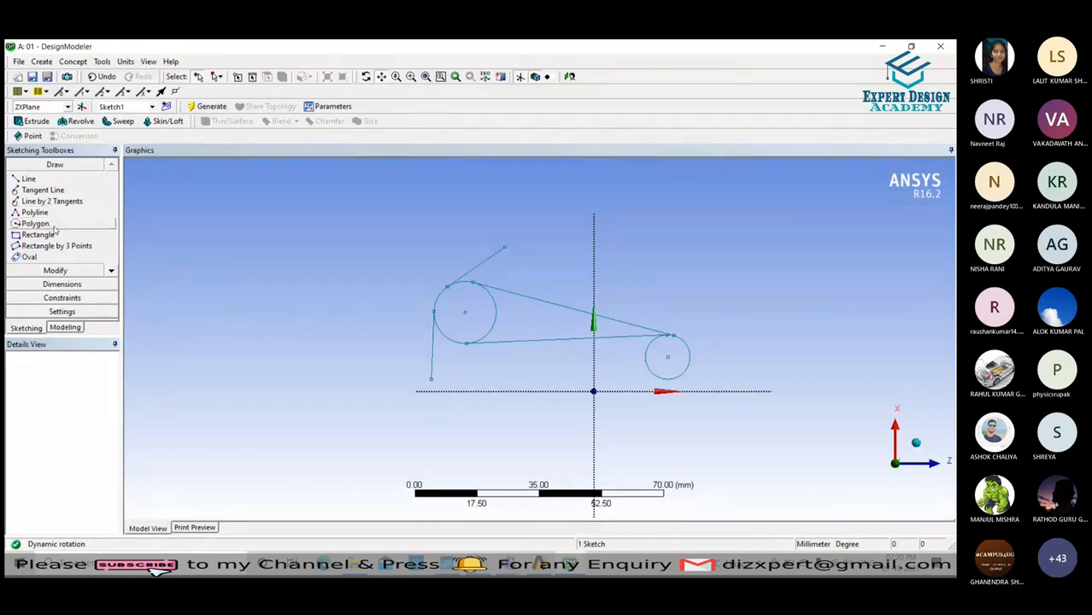
Draw a six-sided polygon centred on the origin with a vertex on the horizontal axis about 8 mm from the centre.
left_click(84, 224)
left_click_drag(103, 223, 73, 226)
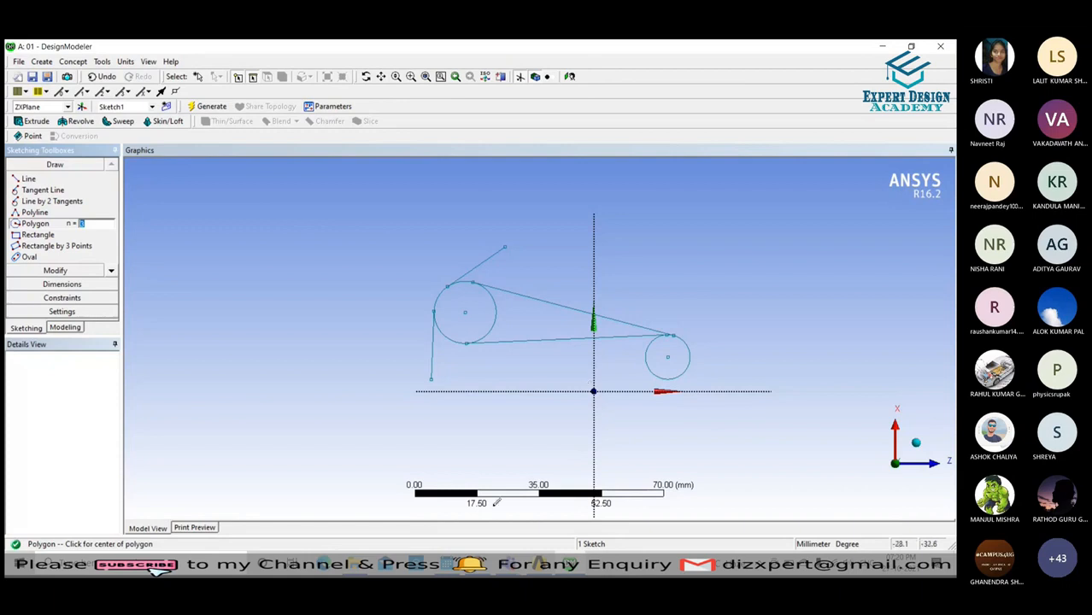
type("6")
left_click(593, 391)
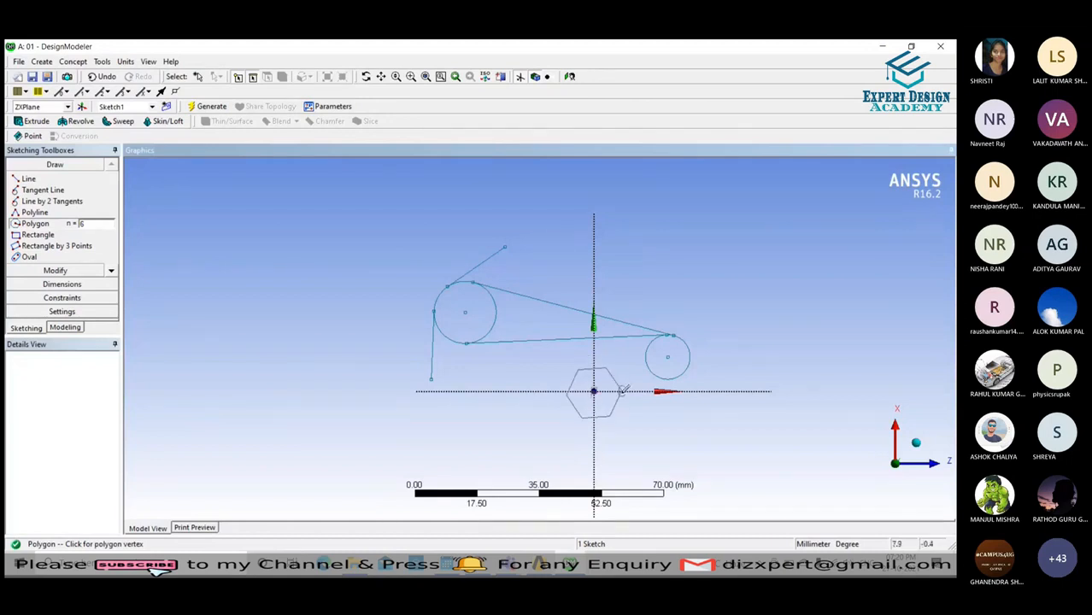
left_click(622, 391)
scroll(681, 368, "up", 2)
scroll(585, 412, "down", 2)
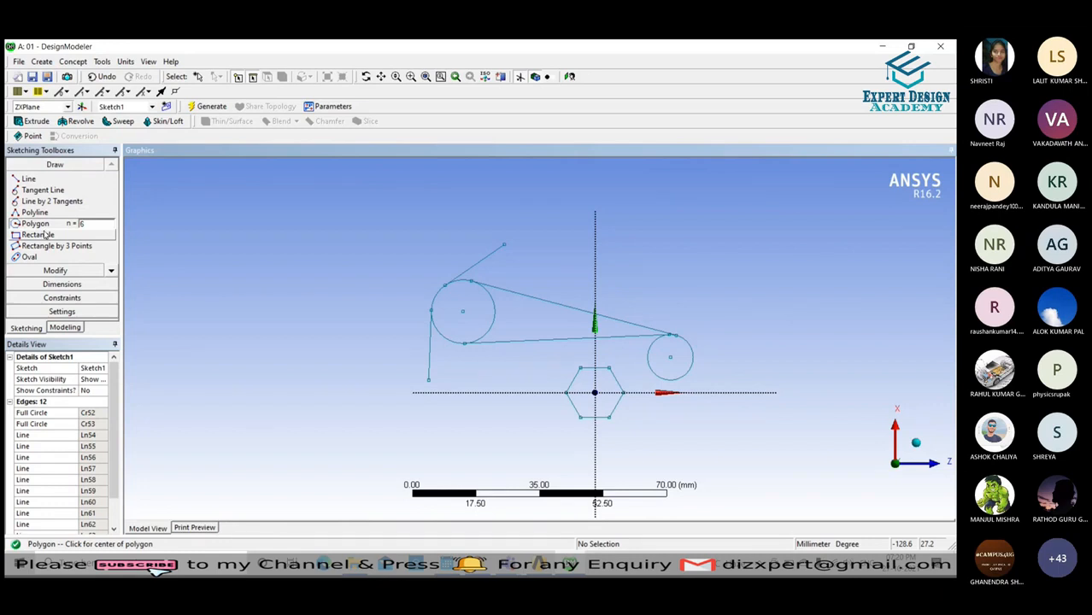
Generate the model, box-select the whole sketch and delete its geometry.
left_click(208, 106)
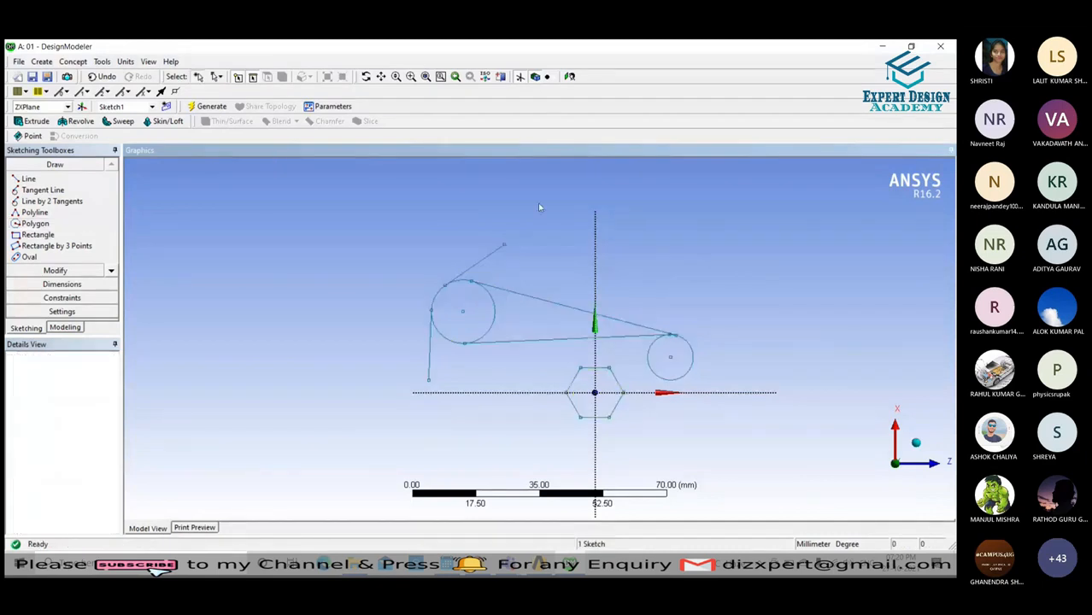
left_click(219, 76)
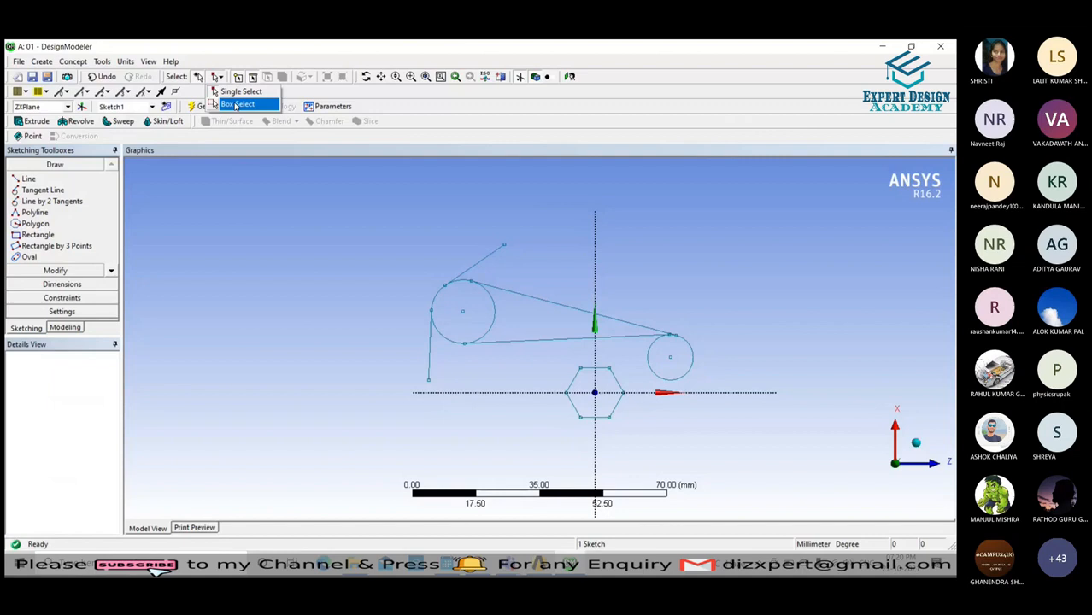
left_click(236, 104)
left_click_drag(787, 221, 380, 473)
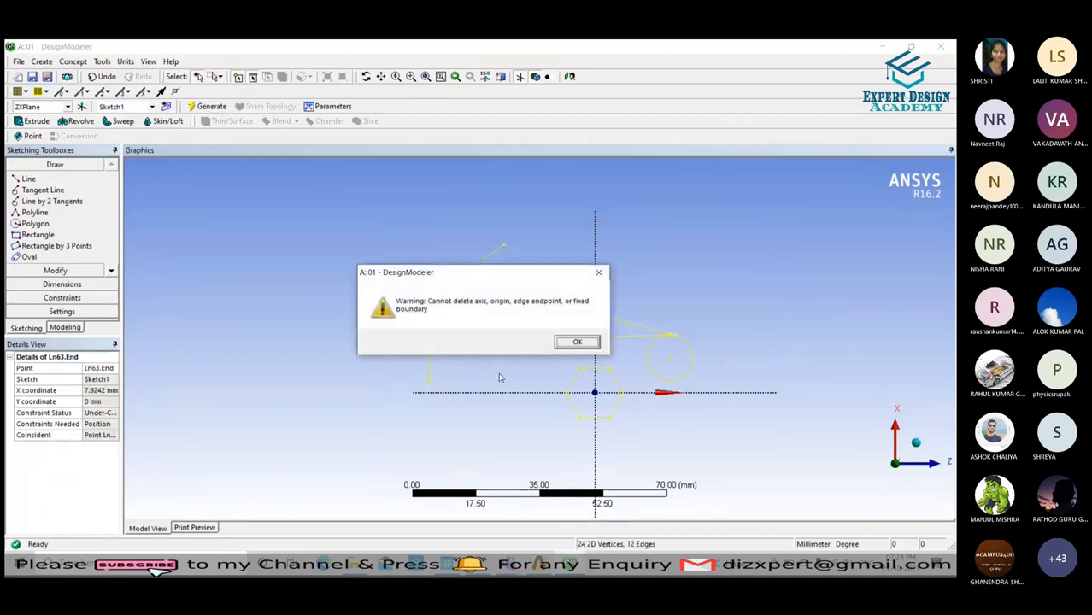
left_click(560, 345)
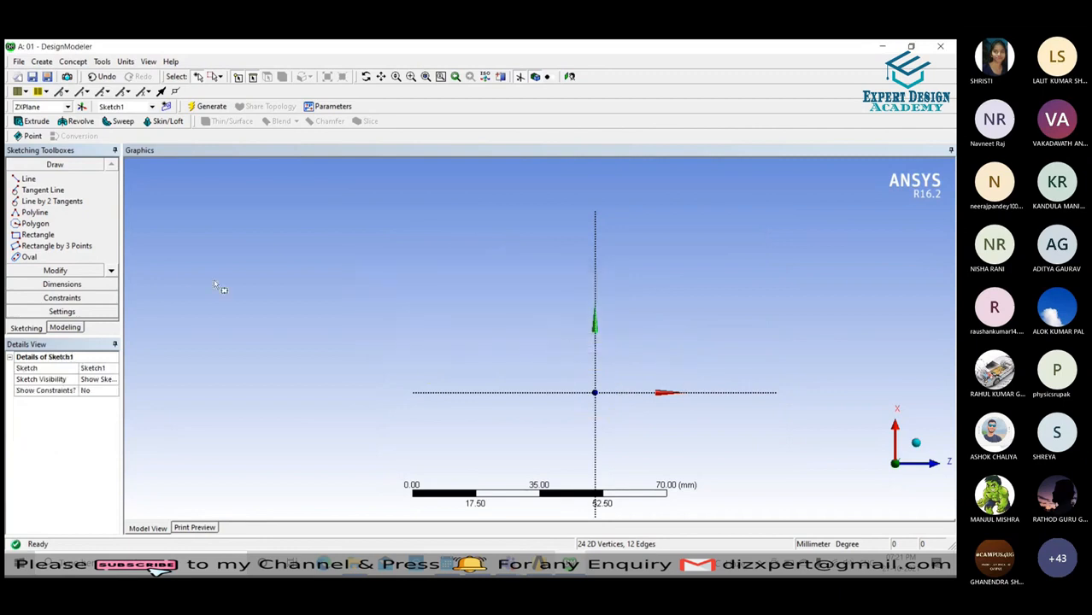
Draw a sharp-cornered rectangle about 35 by 19 mm to the upper left of the origin, without Auto-Fillet.
left_click(86, 247)
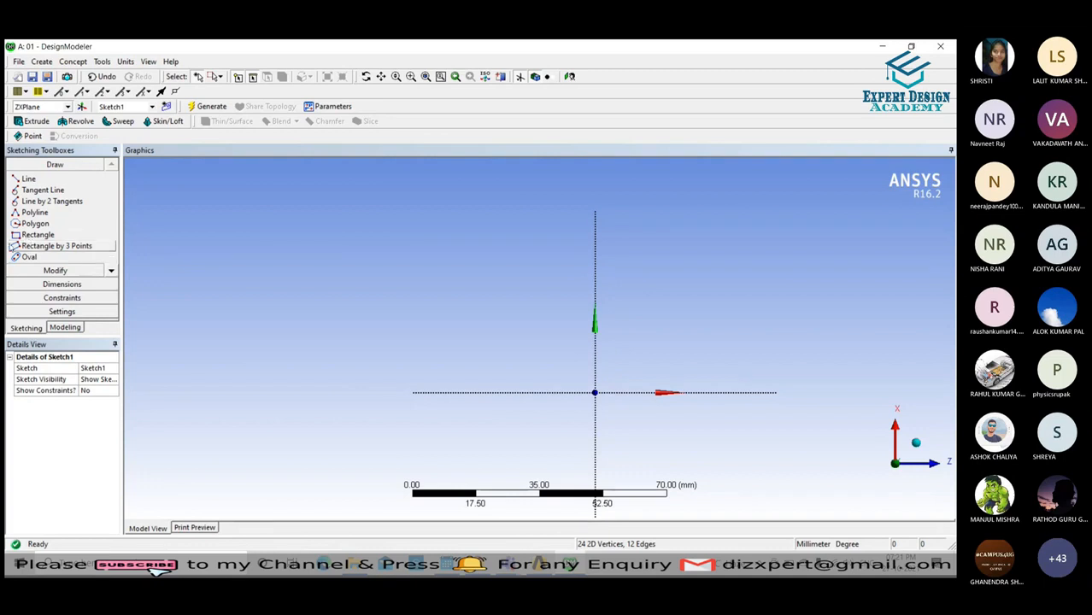
left_click(37, 235)
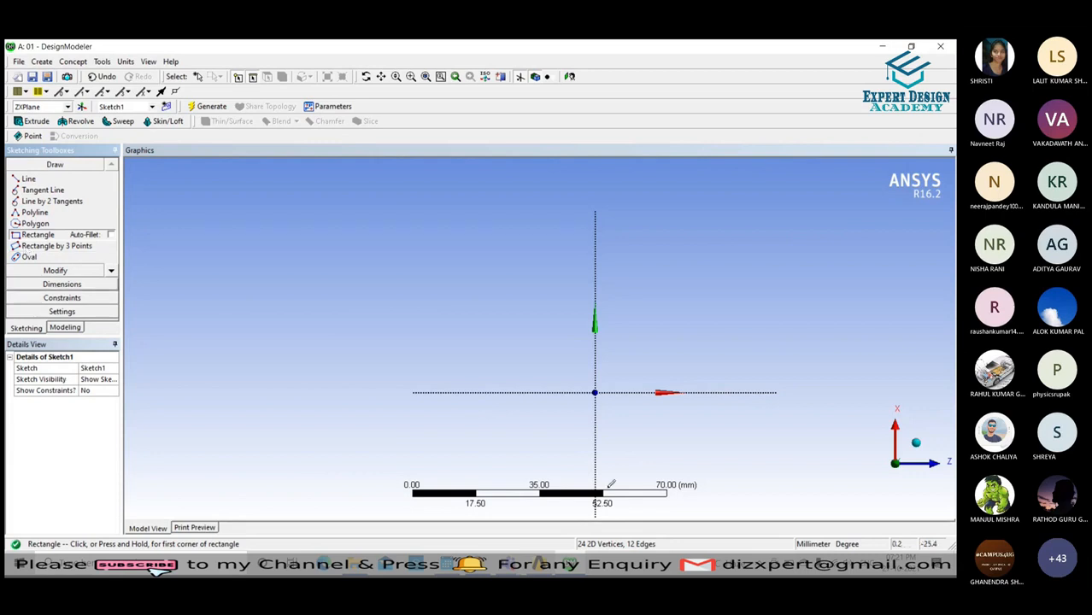
scroll(505, 272, "down", 3)
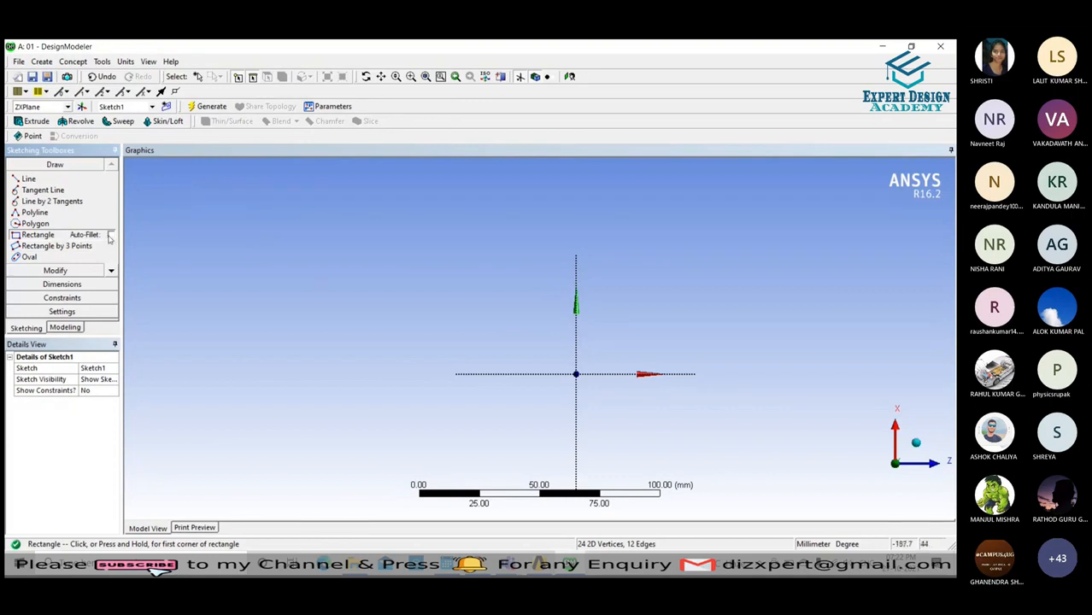
left_click(466, 292)
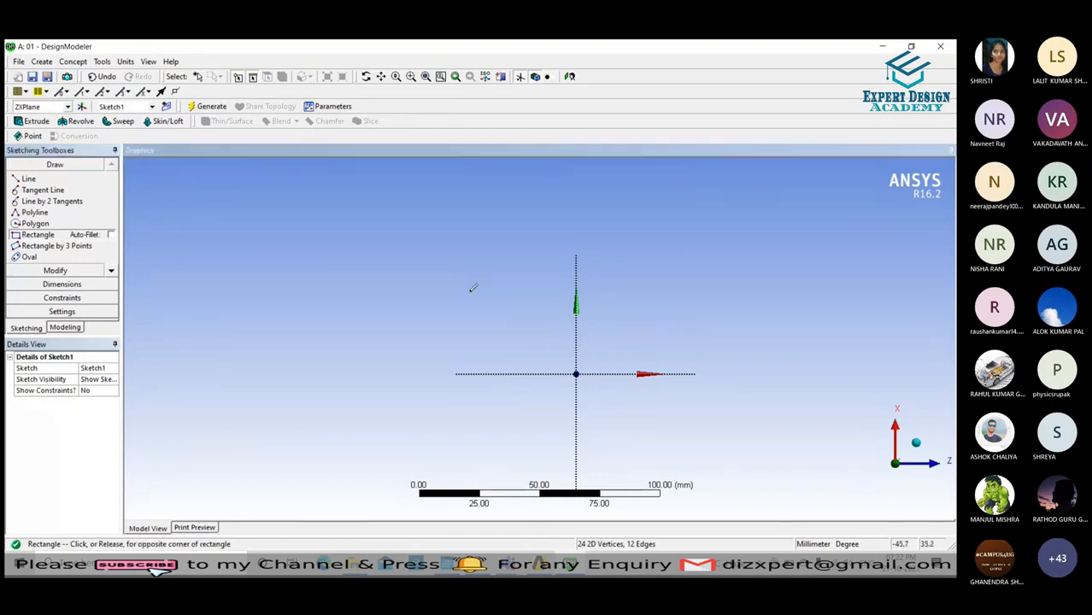
left_click(539, 323)
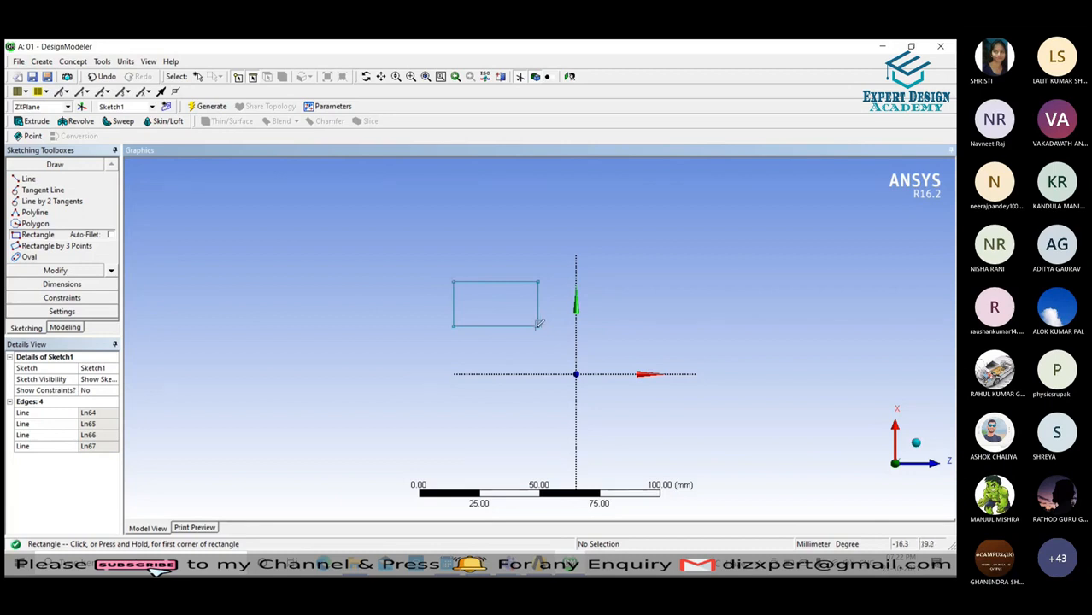
Enable Auto-Fillet and draw a rectangle about 35 by 20 mm to the upper right of the origin, with large rounded ends.
left_click(111, 235)
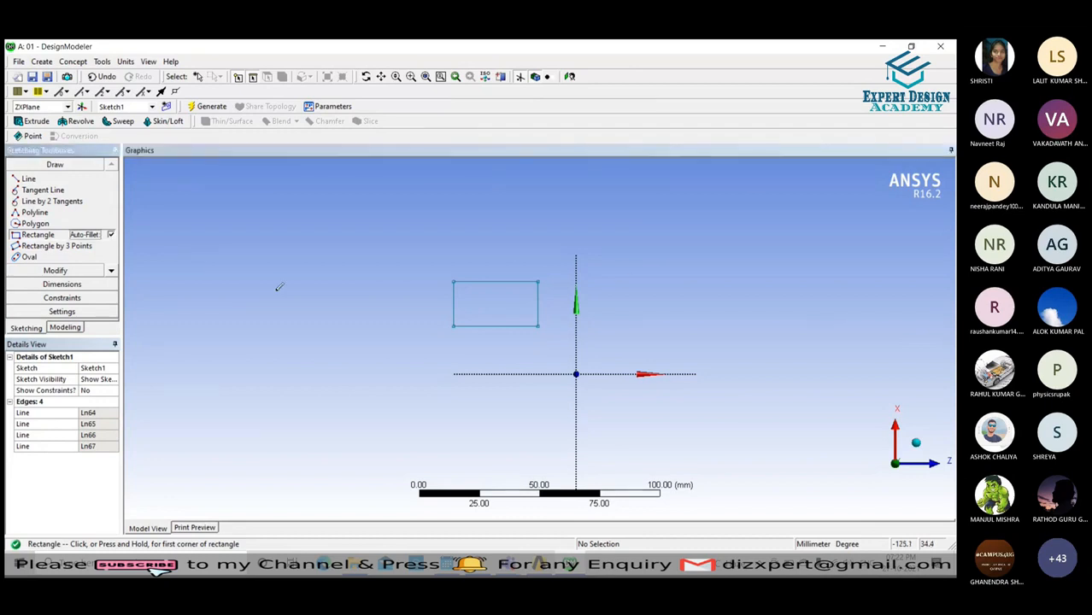
left_click(622, 275)
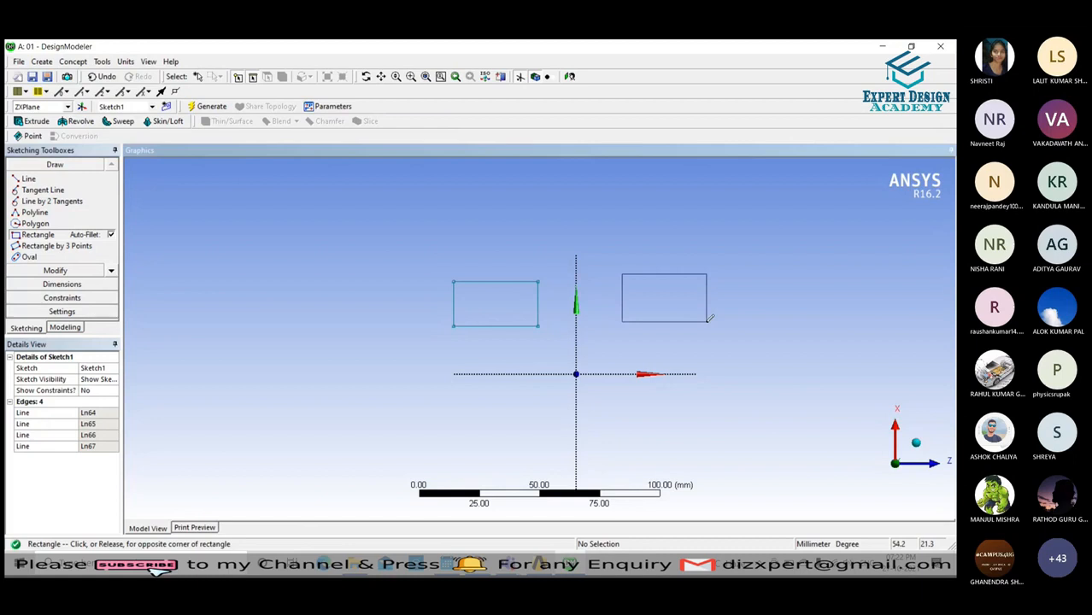
left_click(708, 321)
scroll(720, 315, "up", 2)
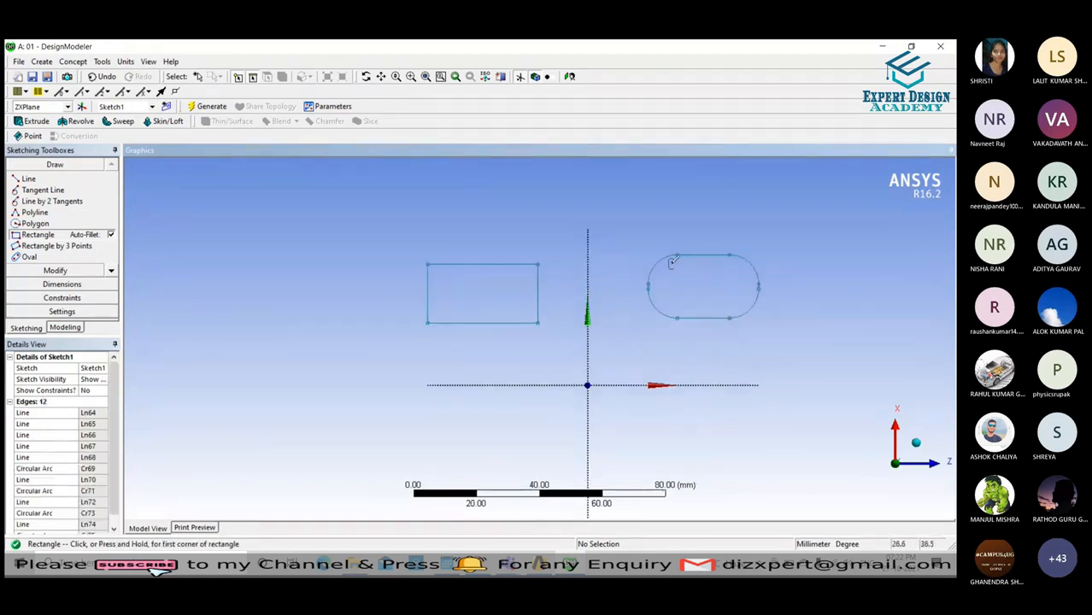
scroll(673, 262, "down", 1)
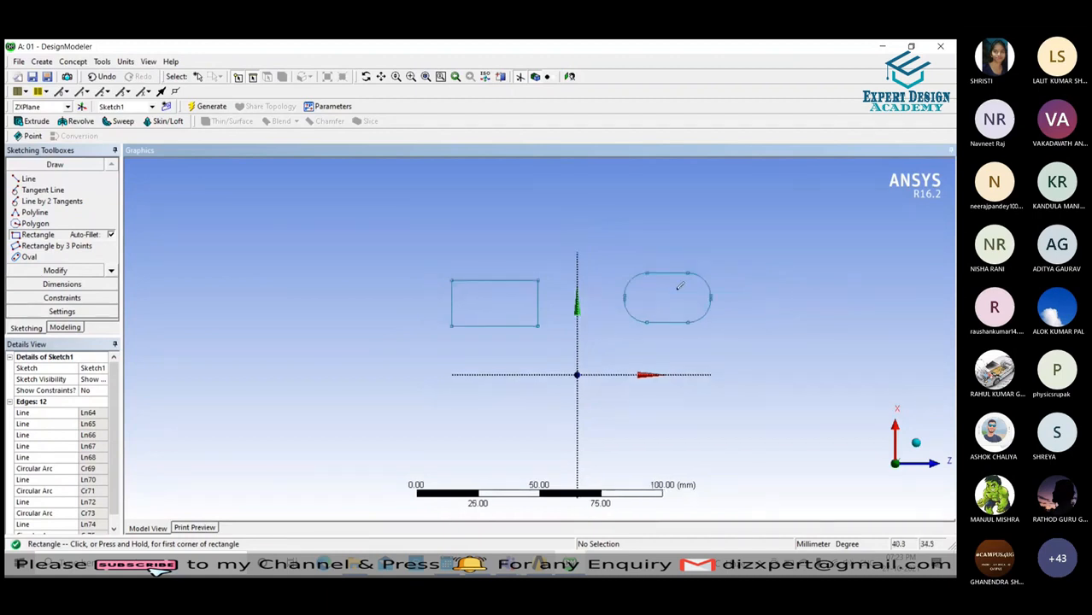
scroll(681, 286, "up", 1)
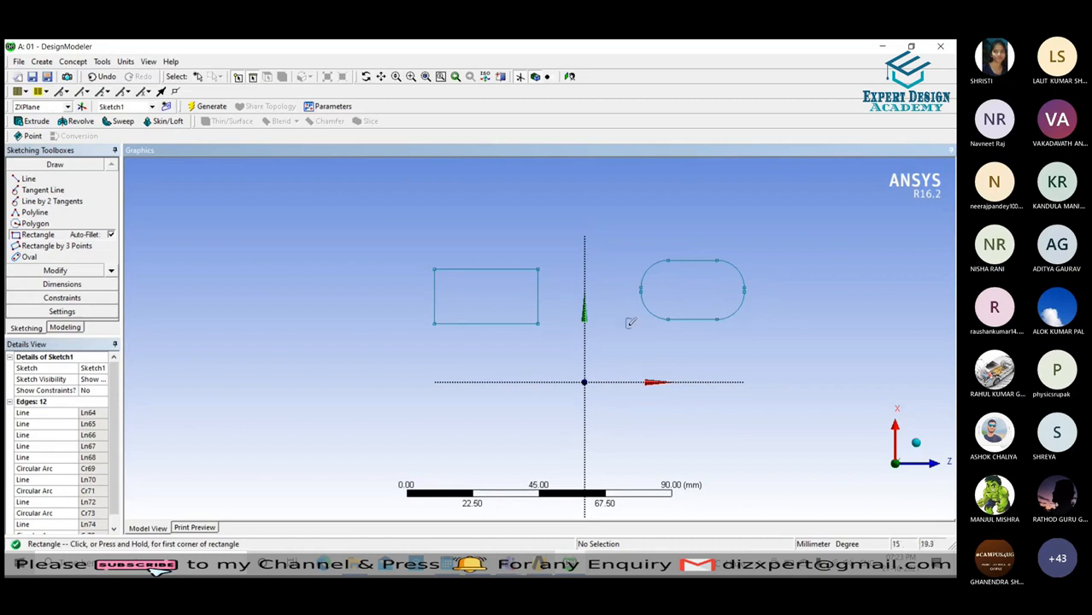
Draw a second Auto-Fillet rectangle about 36 by 16 mm above the first rounded one, with small corner radii.
left_click(595, 190)
left_click(702, 236)
left_click(705, 231)
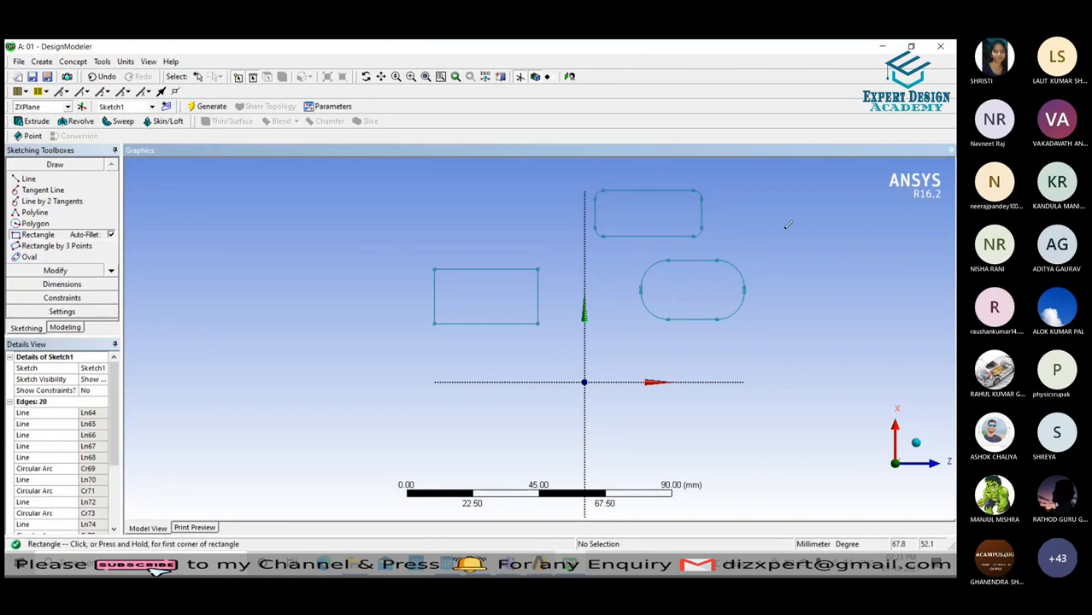
scroll(788, 224, "up", 1)
scroll(731, 222, "down", 2)
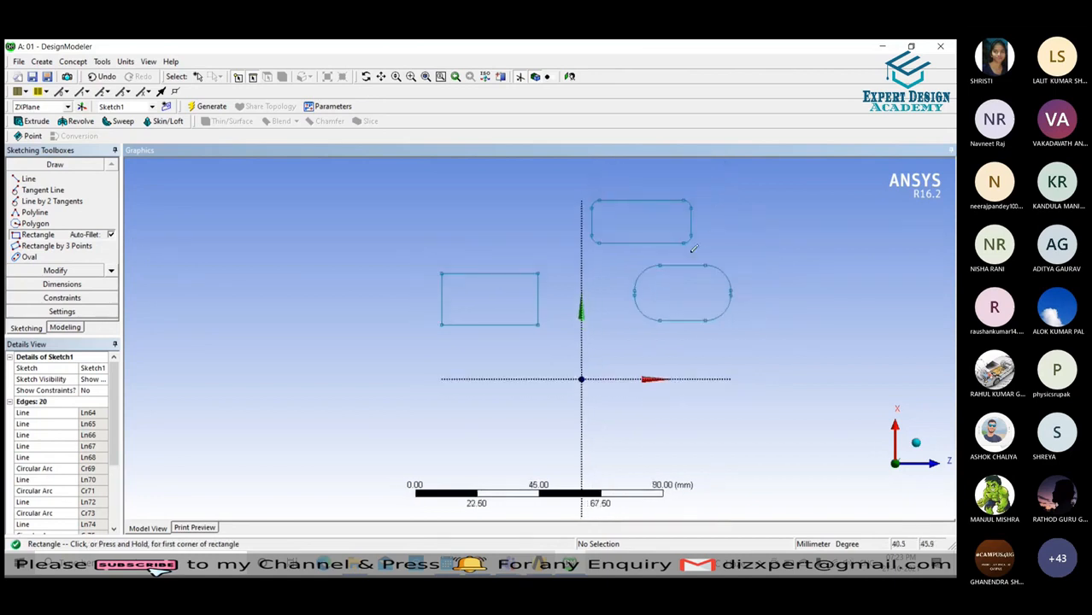
scroll(601, 244, "up", 2)
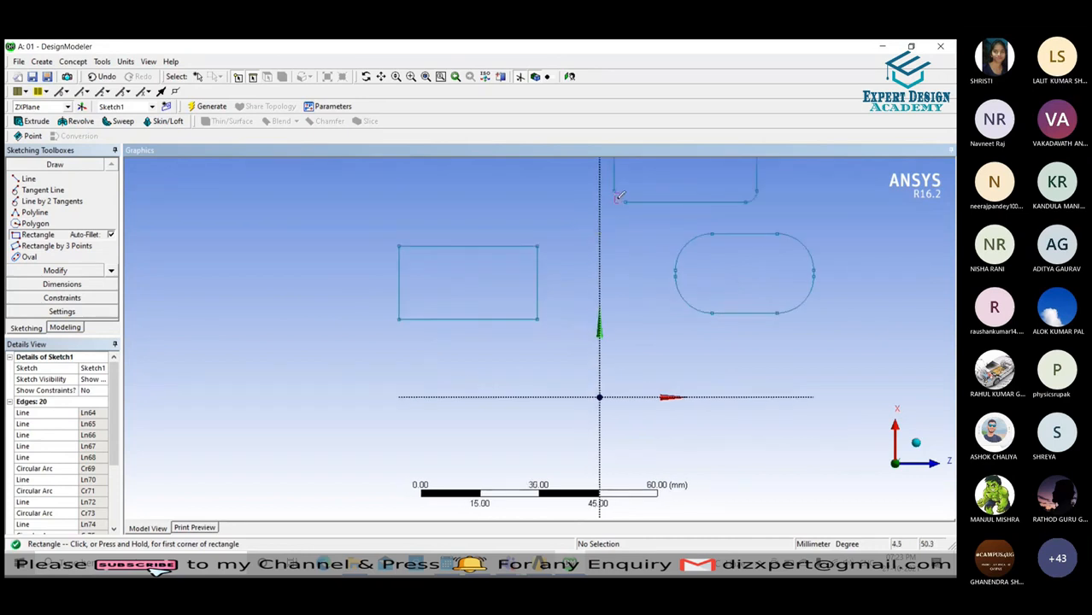
scroll(615, 207, "down", 1)
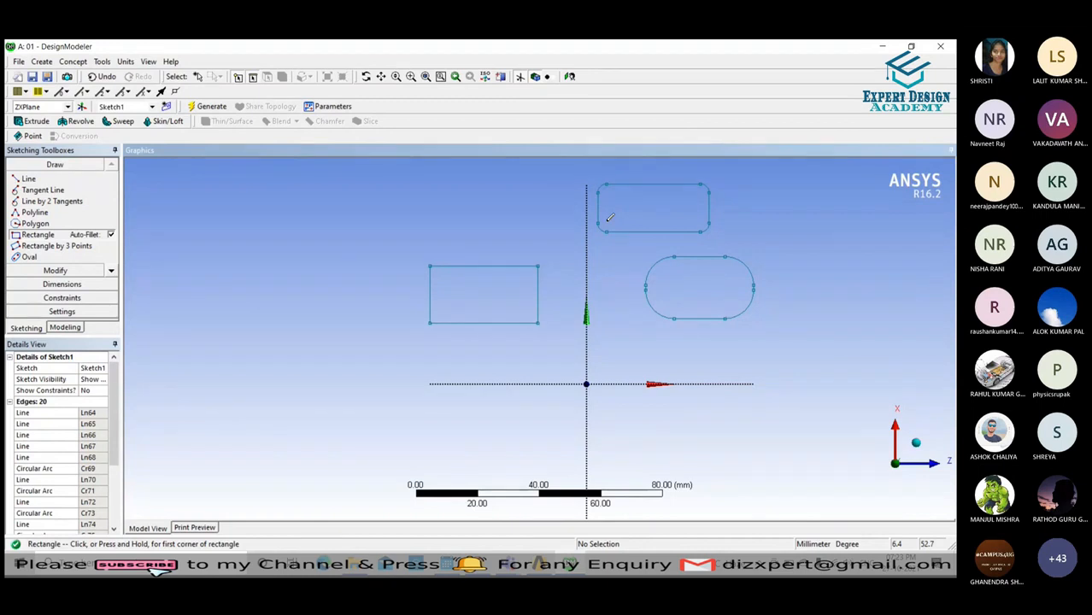
Place two construction points on the horizontal axis about 46 and 80 mm right of the origin, and one below the rounded rectangle.
left_click(79, 270)
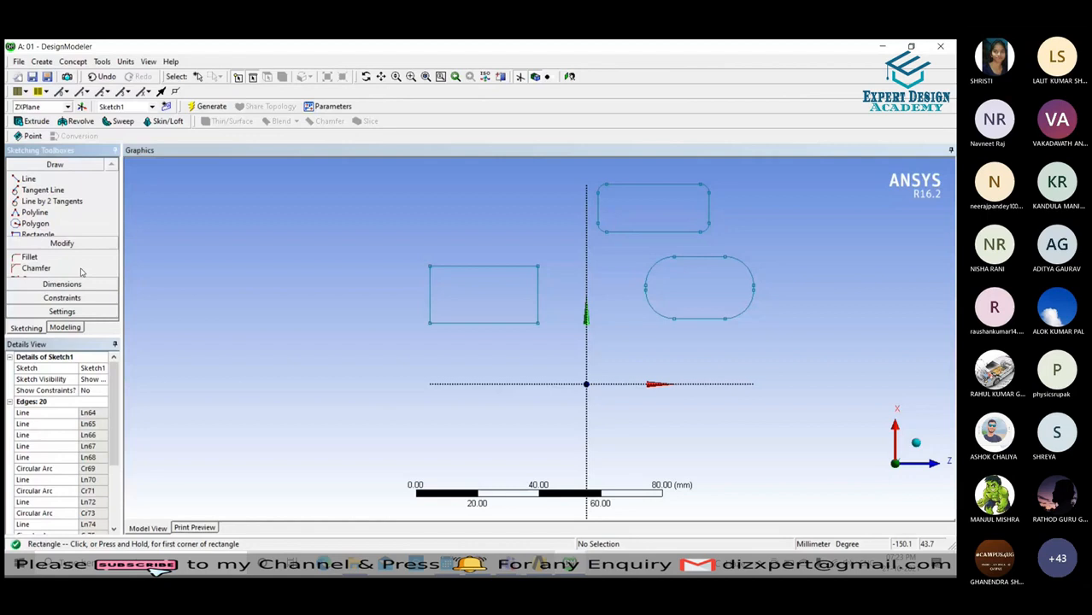
left_click(67, 166)
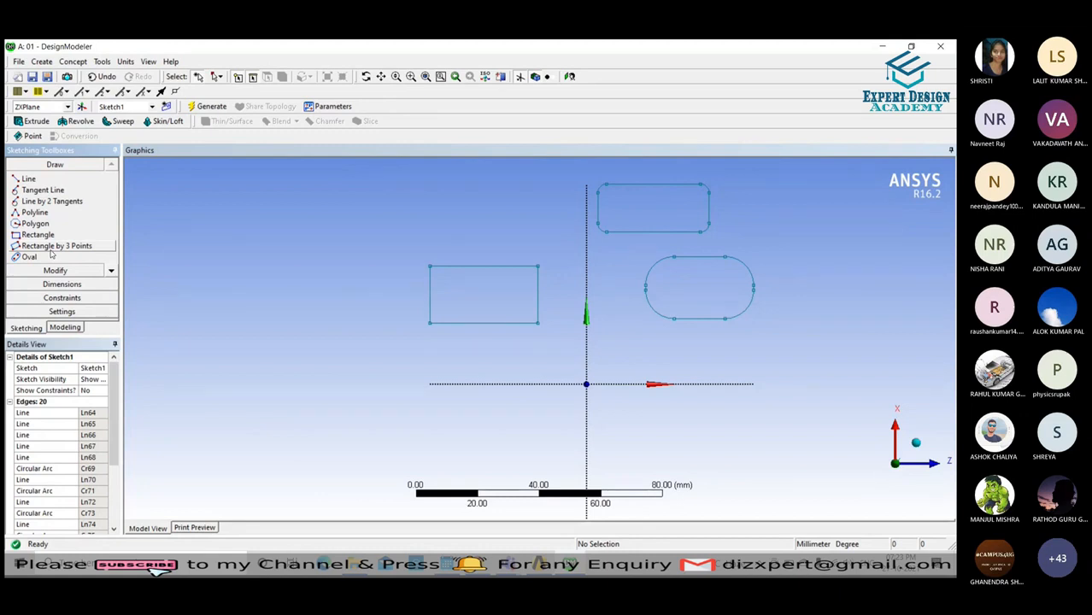
left_click(112, 271)
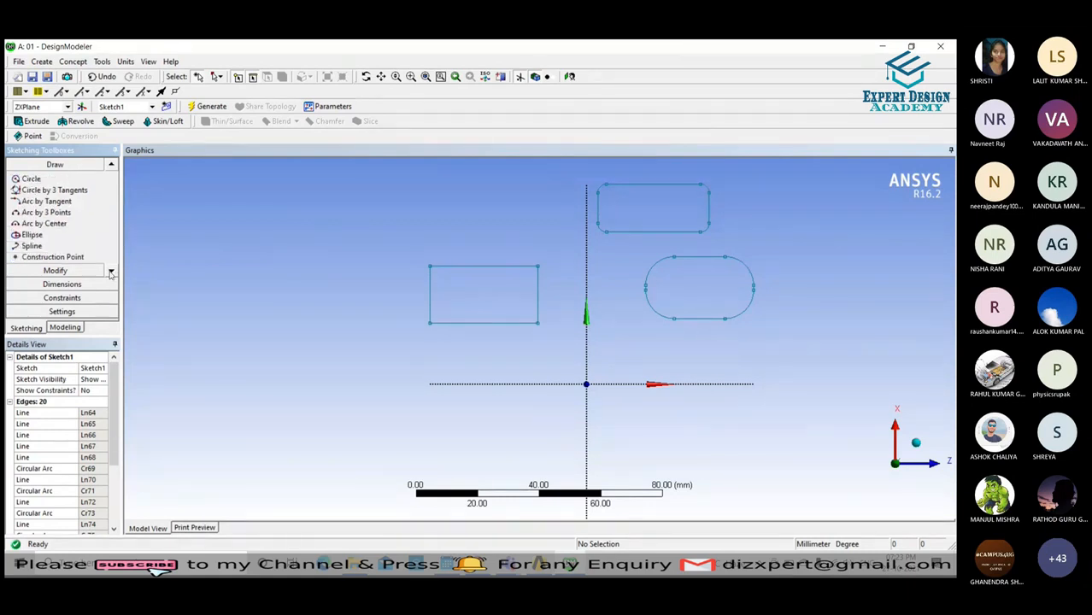
left_click(111, 271)
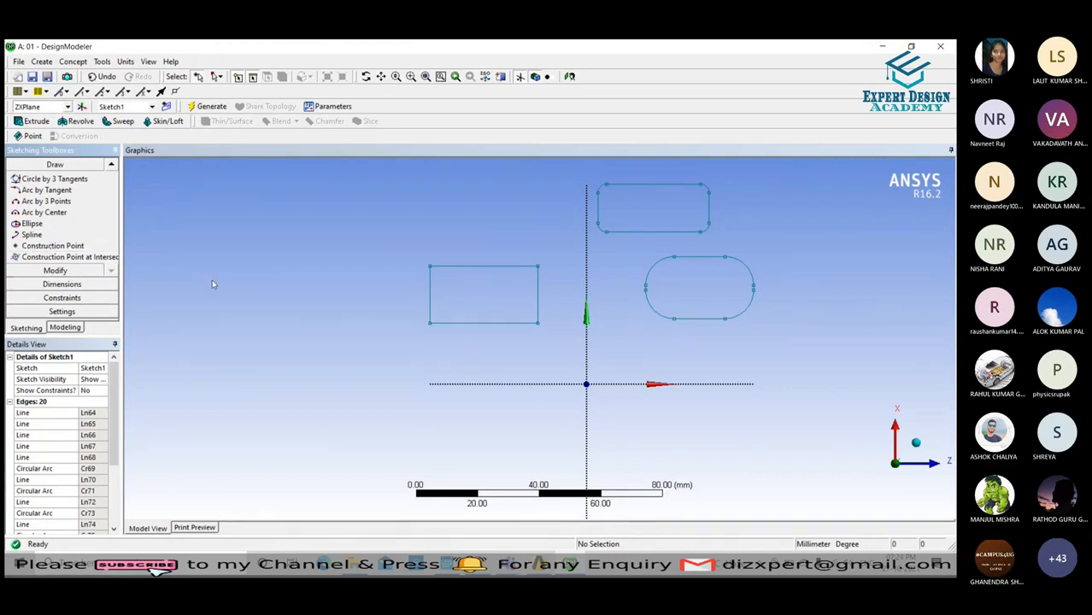
left_click(53, 246)
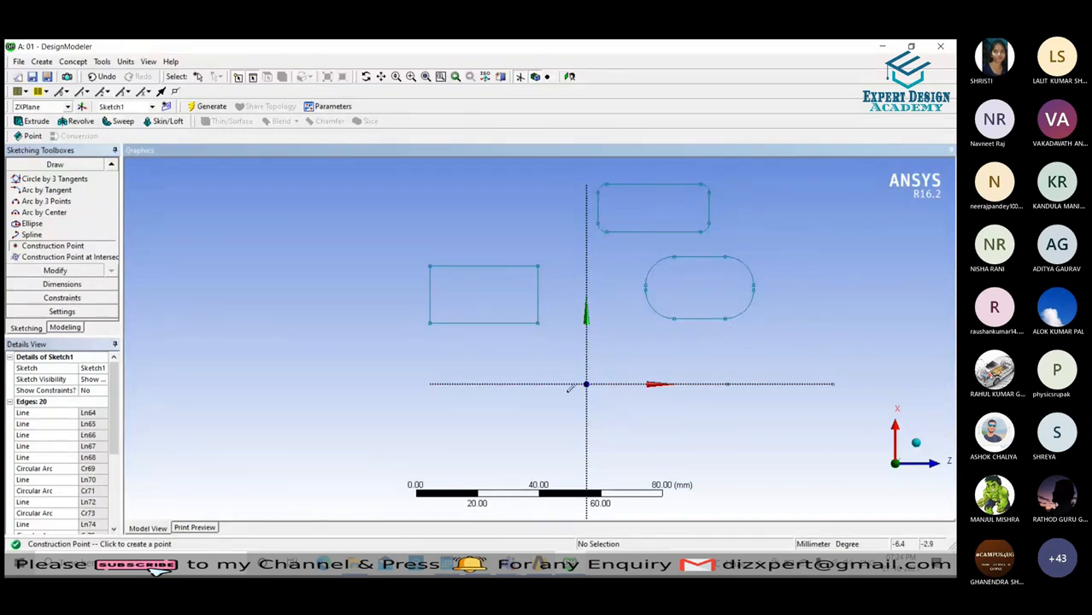
left_click(724, 333)
key("Escape")
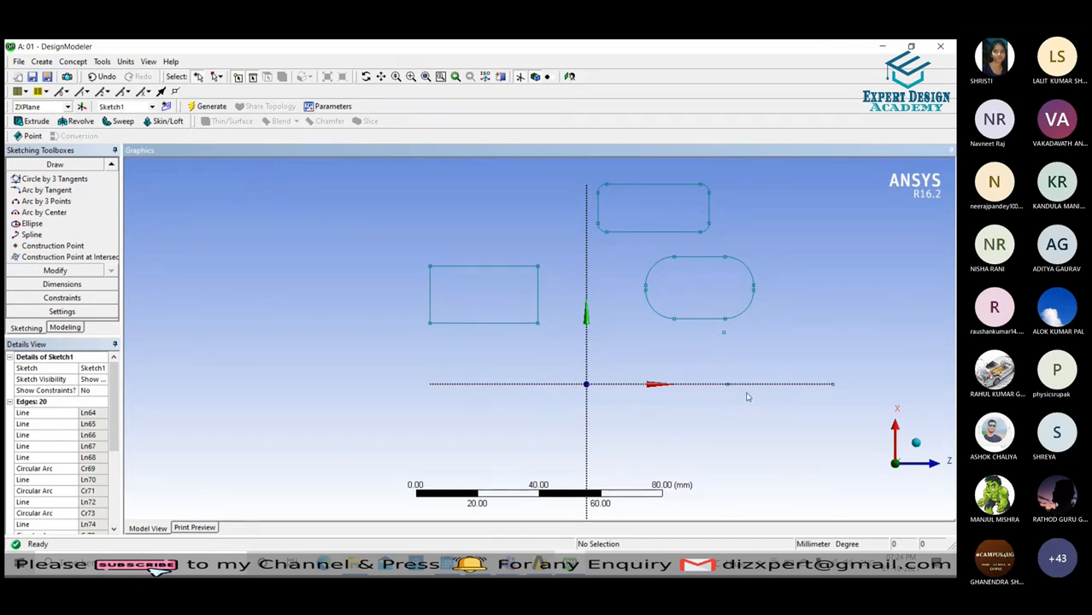
Try to draw a Rectangle by 3 Points with its base between the two construction points on the horizontal axis.
scroll(741, 335, "up", 1)
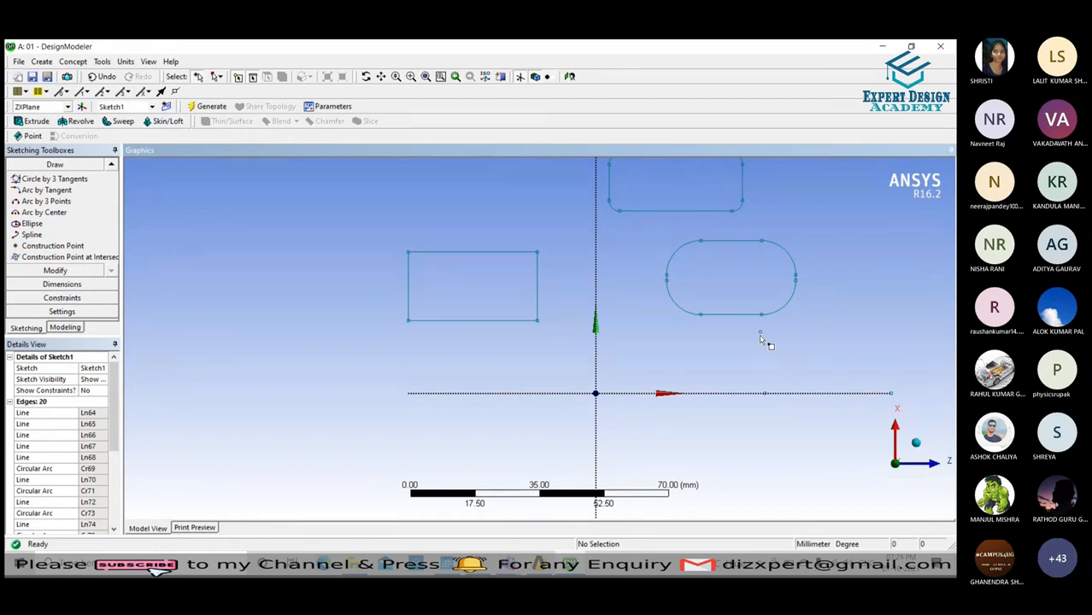
scroll(761, 340, "down", 1)
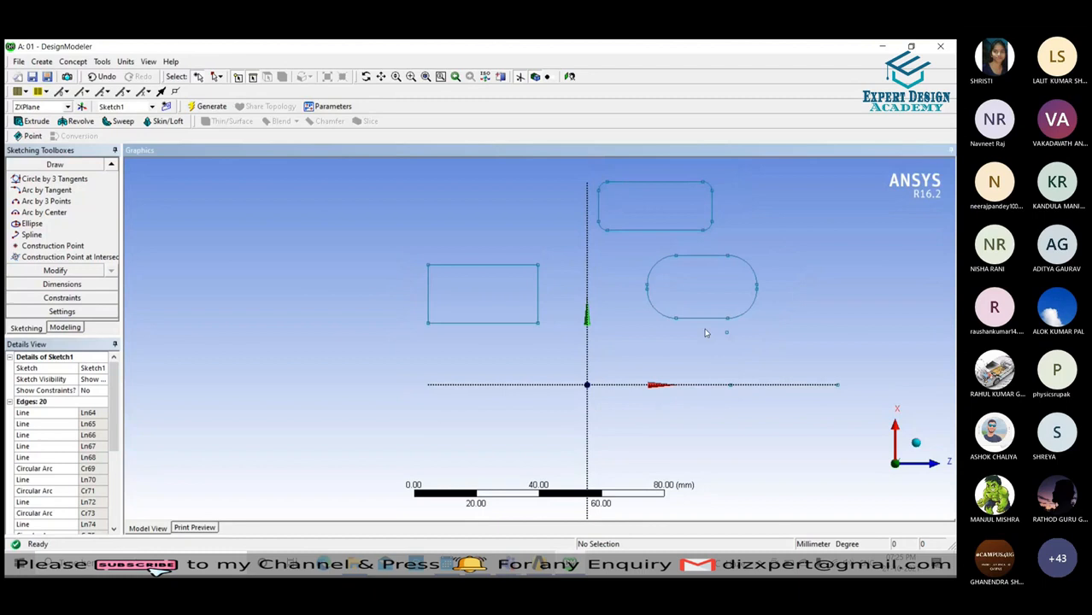
left_click(111, 165)
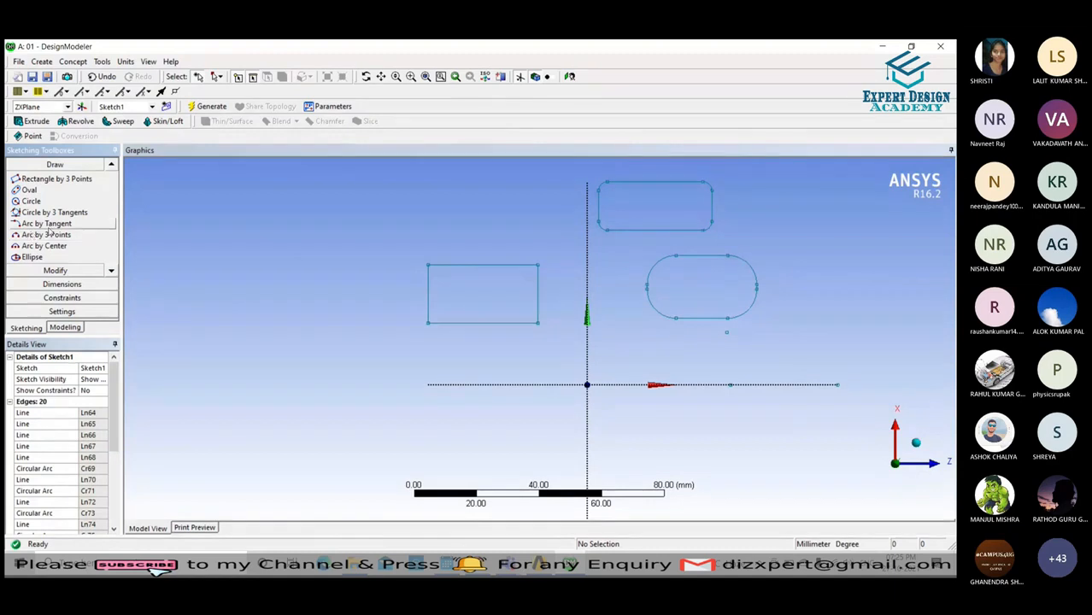
left_click(111, 165)
left_click(47, 189)
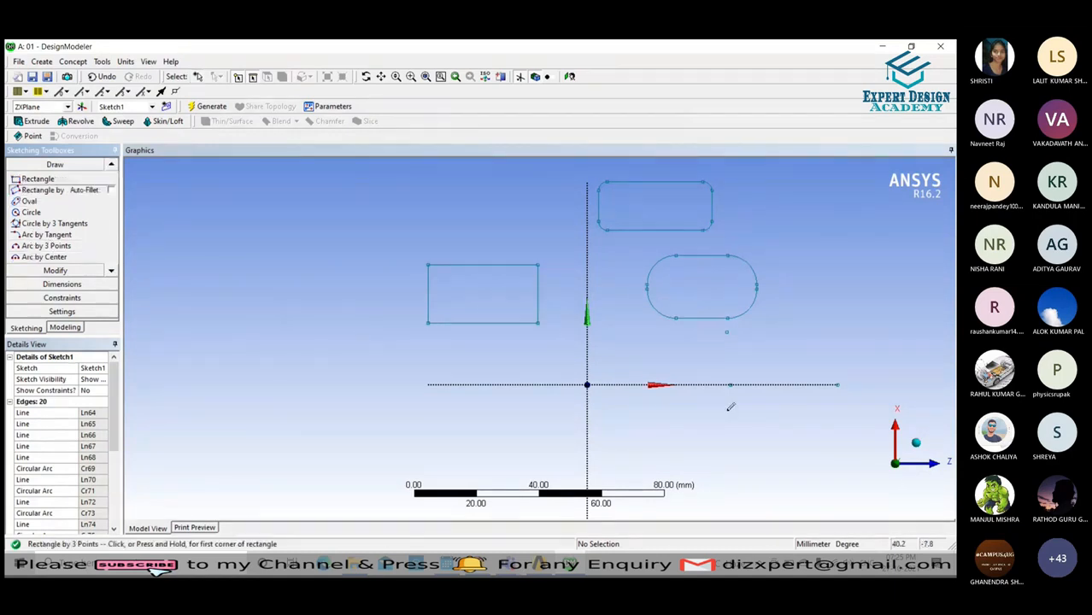
left_click(838, 384)
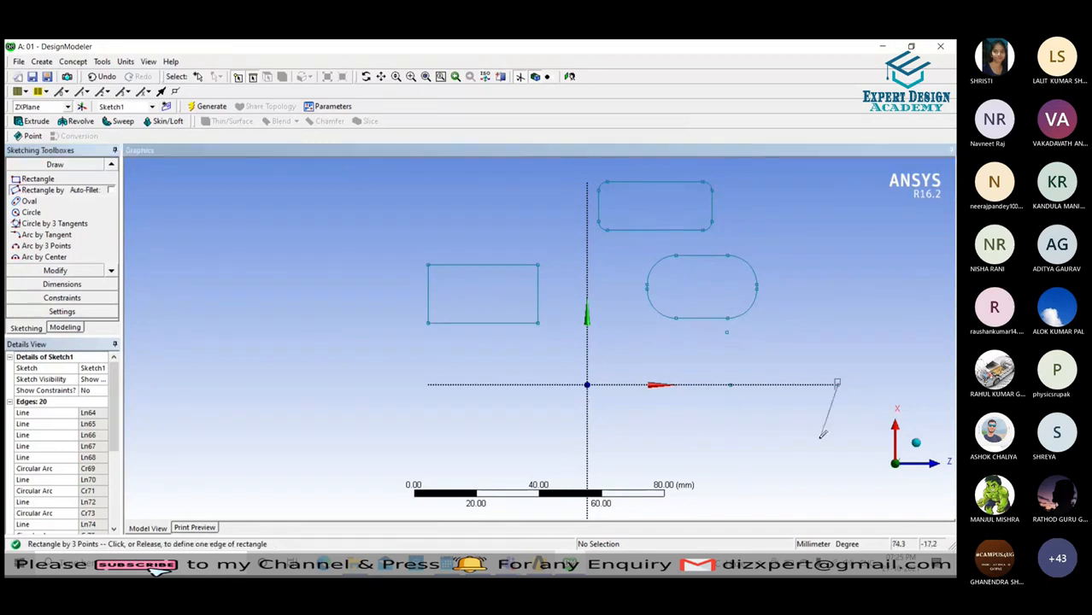
left_click(731, 383)
scroll(731, 327, "up", 4)
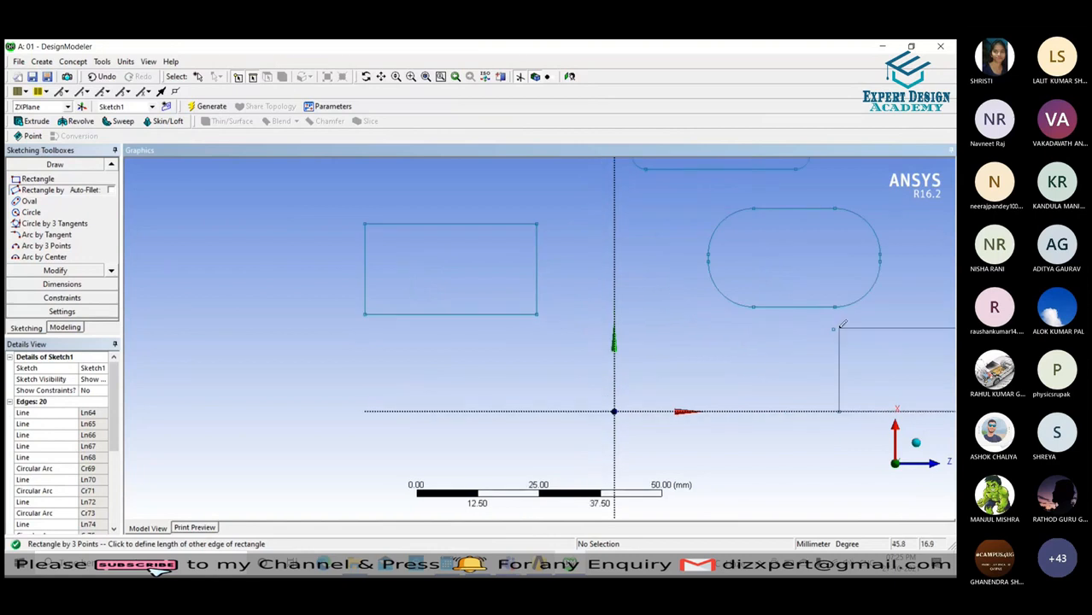
scroll(821, 324, "down", 5)
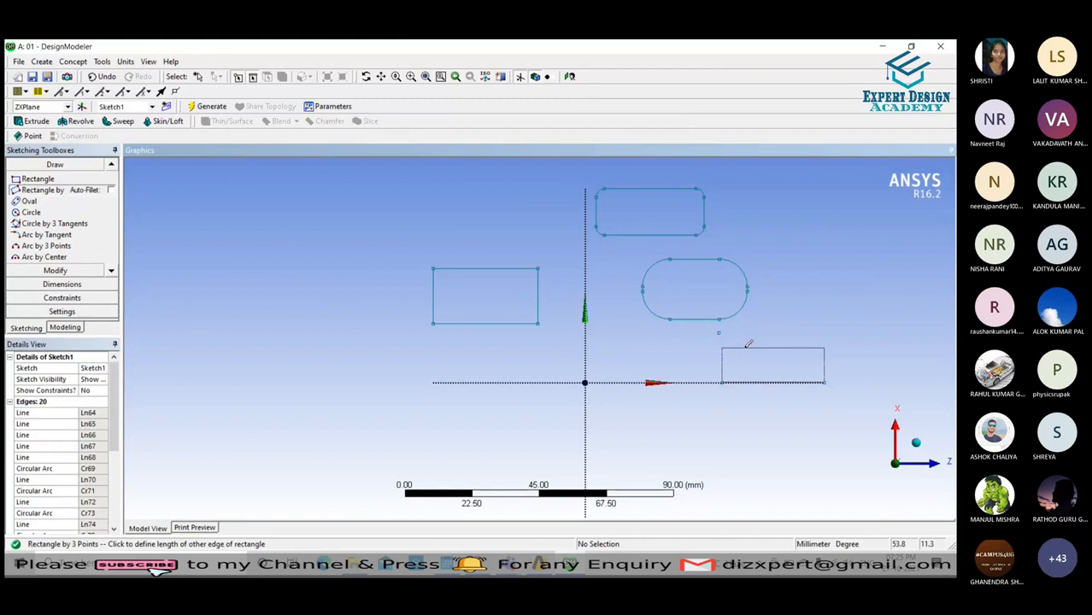
scroll(749, 343, "up", 1)
scroll(726, 327, "down", 2)
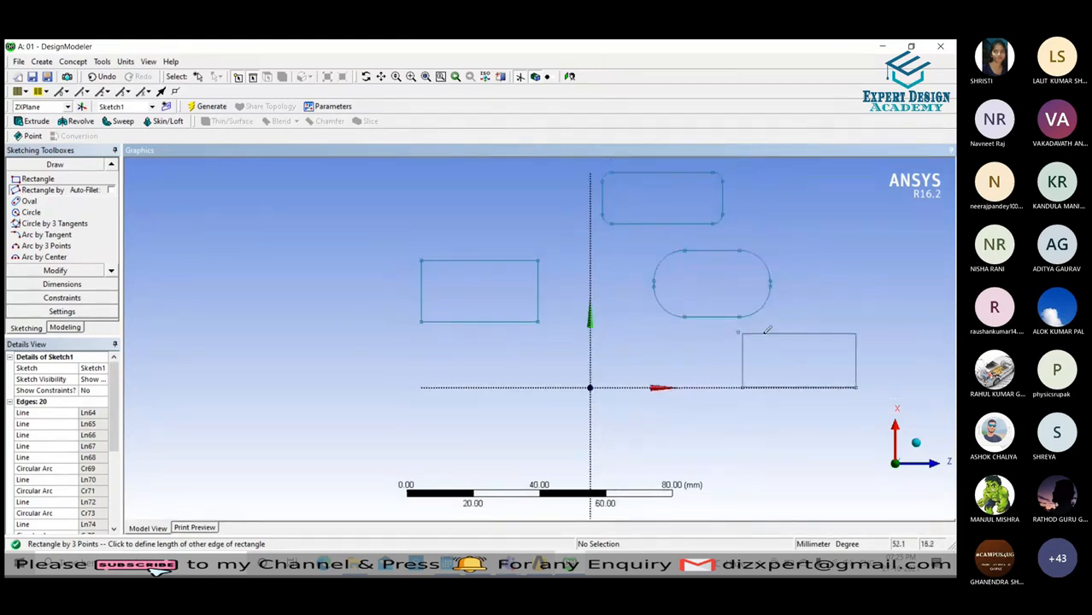
key("Escape")
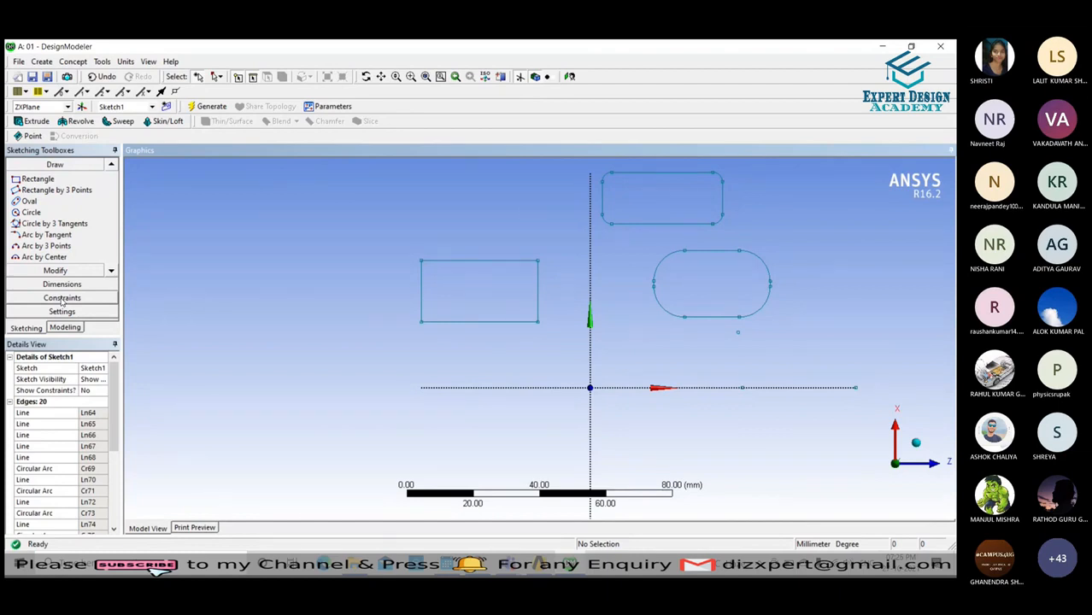
Draw a vertical line about 35 mm long at the far left of the sketch and a downward-sloping line about 32 mm long beside it.
scroll(685, 339, "down", 2)
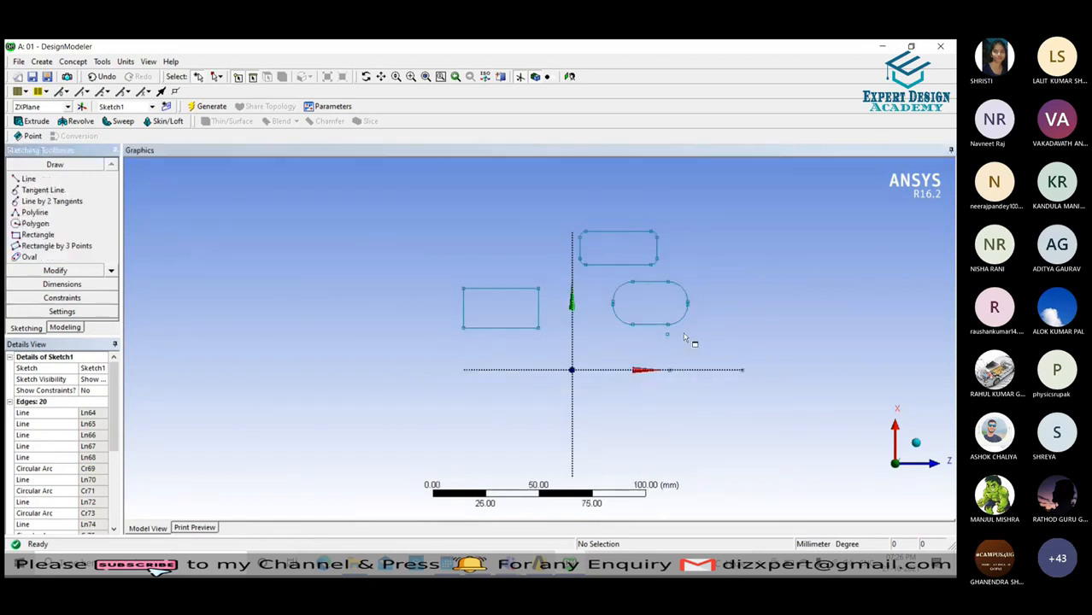
scroll(678, 362, "up", 2)
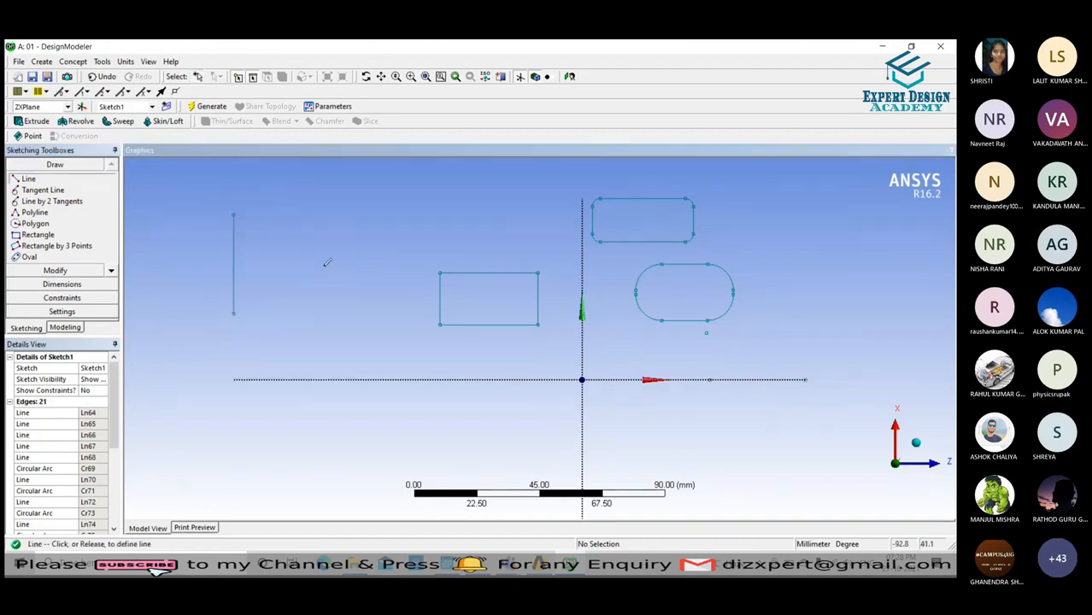
left_click(268, 192)
left_click(328, 256)
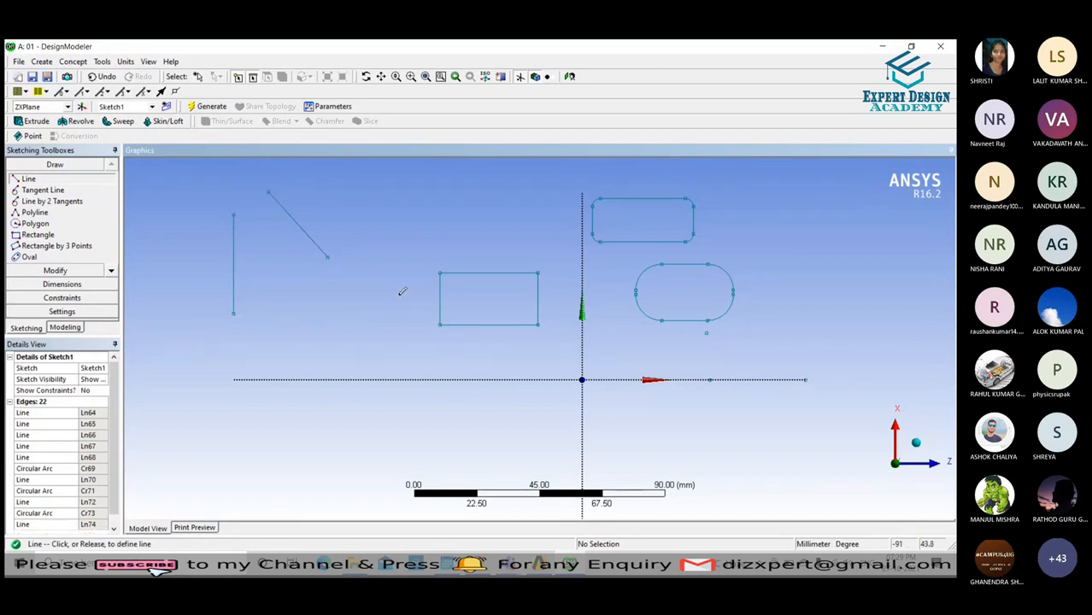
Draw a line about 54 mm long from the sloping line's lower endpoint, rising to the right and perpendicular to it.
left_click(327, 256)
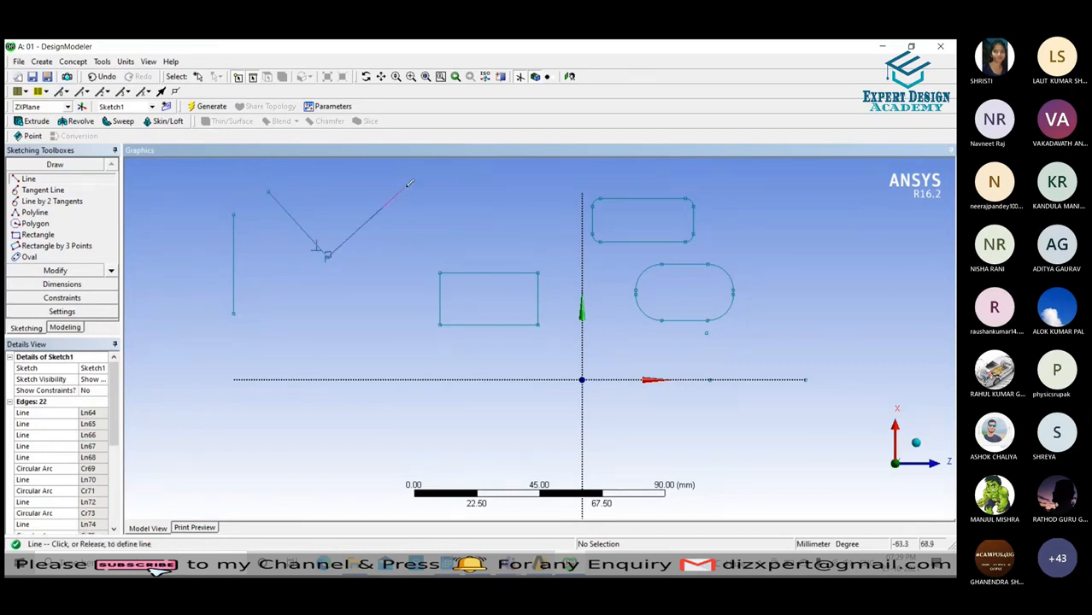
scroll(419, 192, "down", 3)
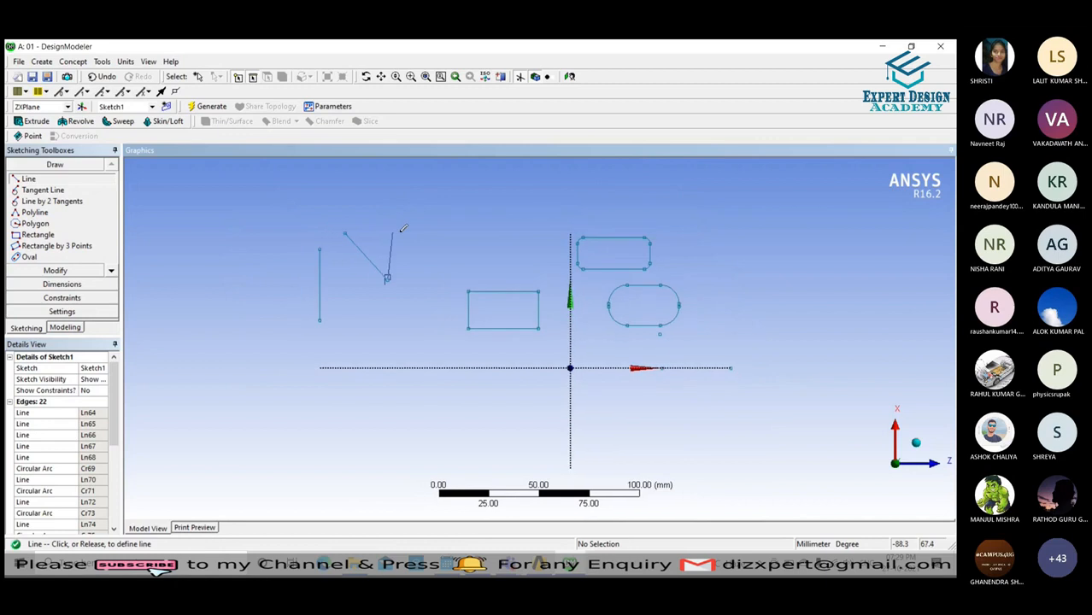
scroll(443, 221, "up", 2)
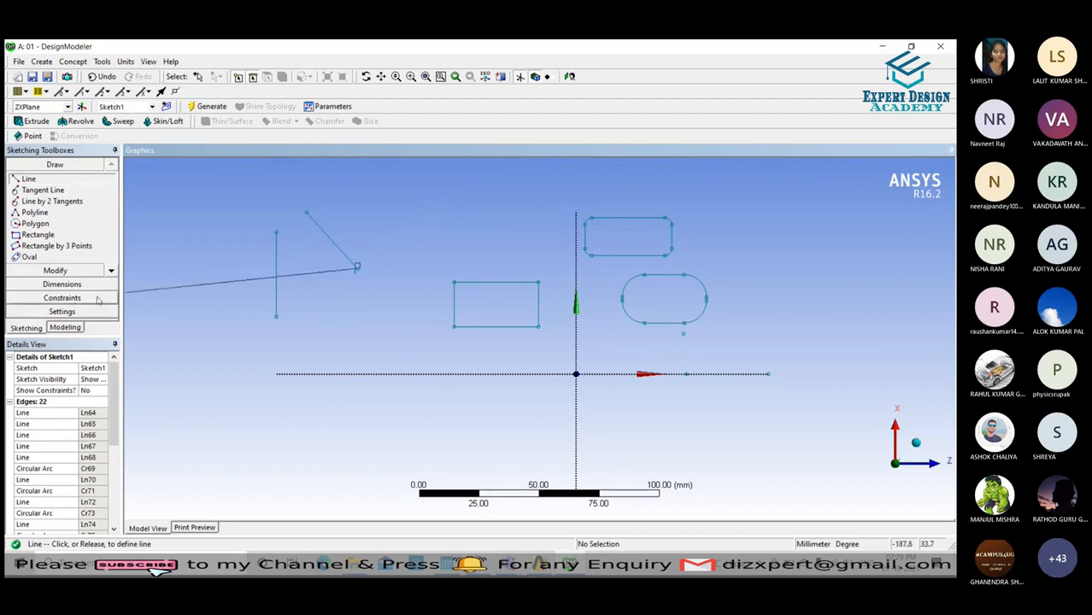
left_click(453, 181)
scroll(495, 197, "down", 2)
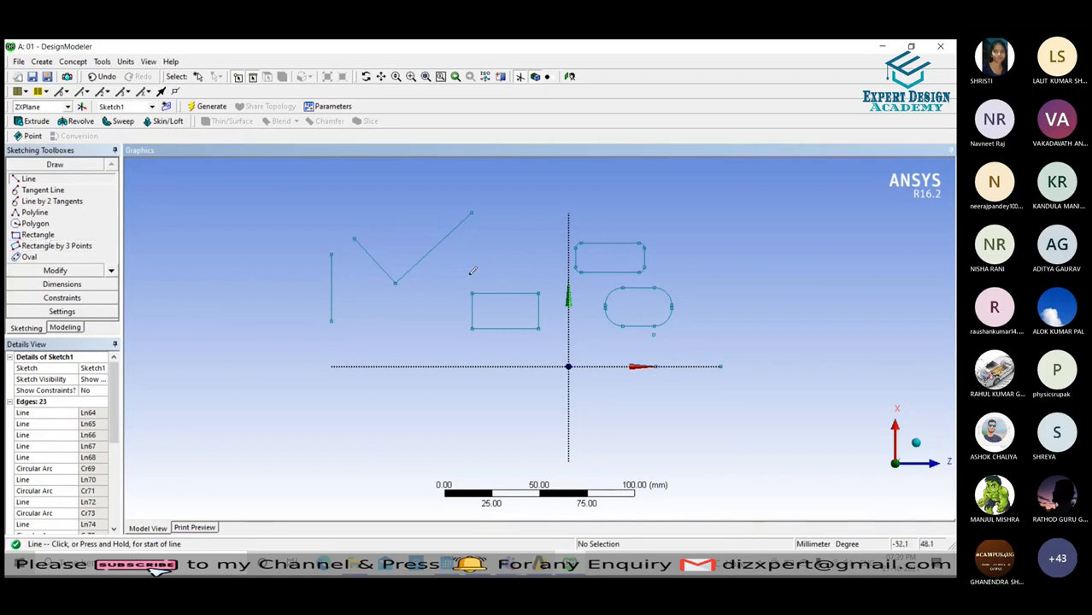
Draw a Rectangle by 3 Points without Auto-Fillet on the three endpoints of the two perpendicular sloping lines.
left_click(53, 246)
left_click(352, 238)
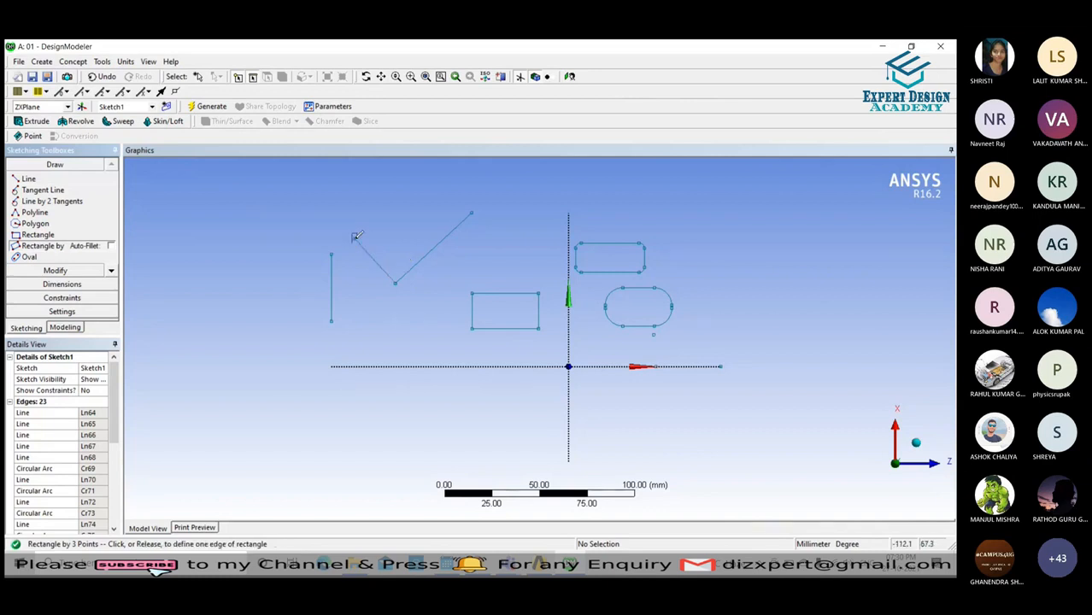
left_click(395, 282)
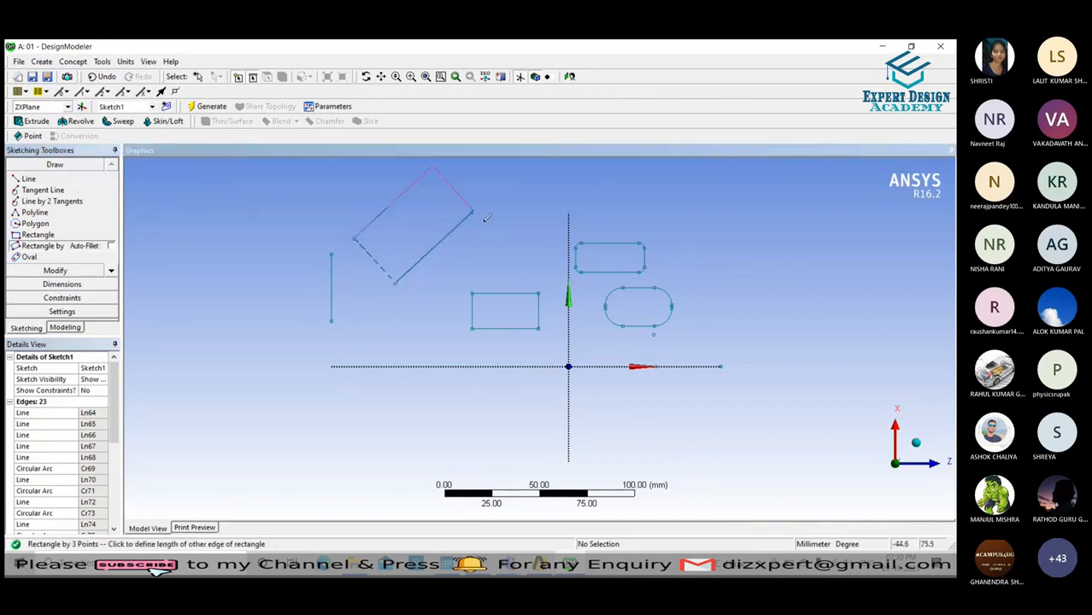
left_click(467, 218)
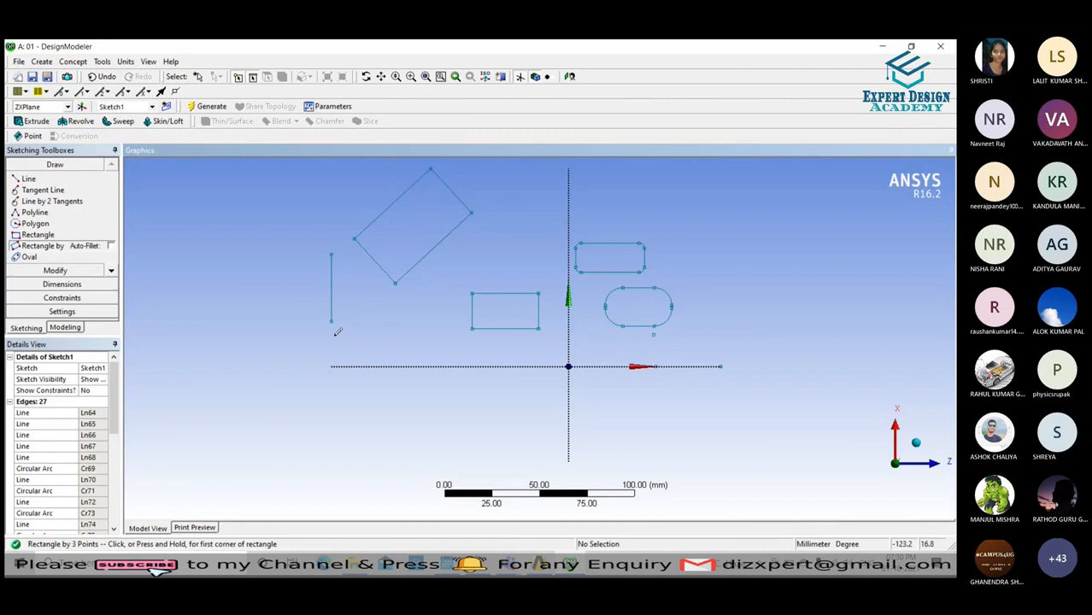
scroll(330, 348, "down", 1)
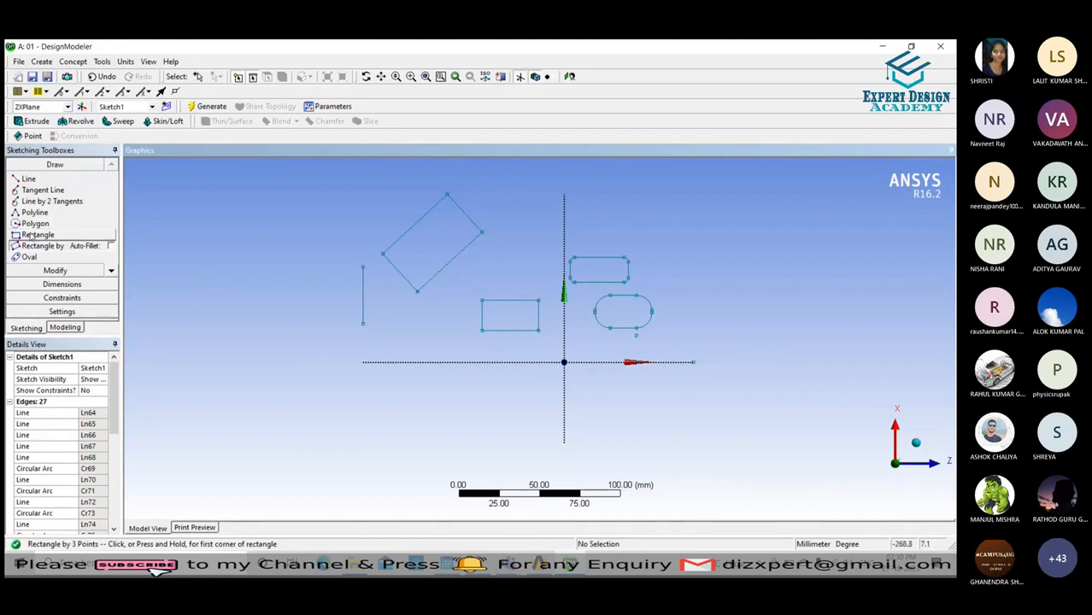
left_click(112, 270)
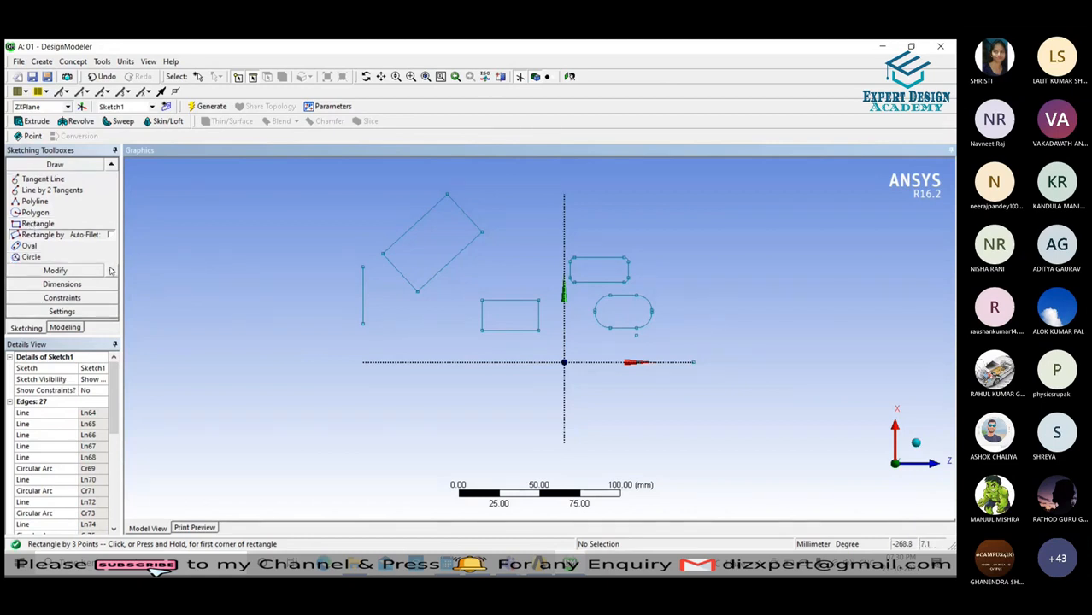
left_click(111, 270)
left_click(111, 270)
left_click(112, 270)
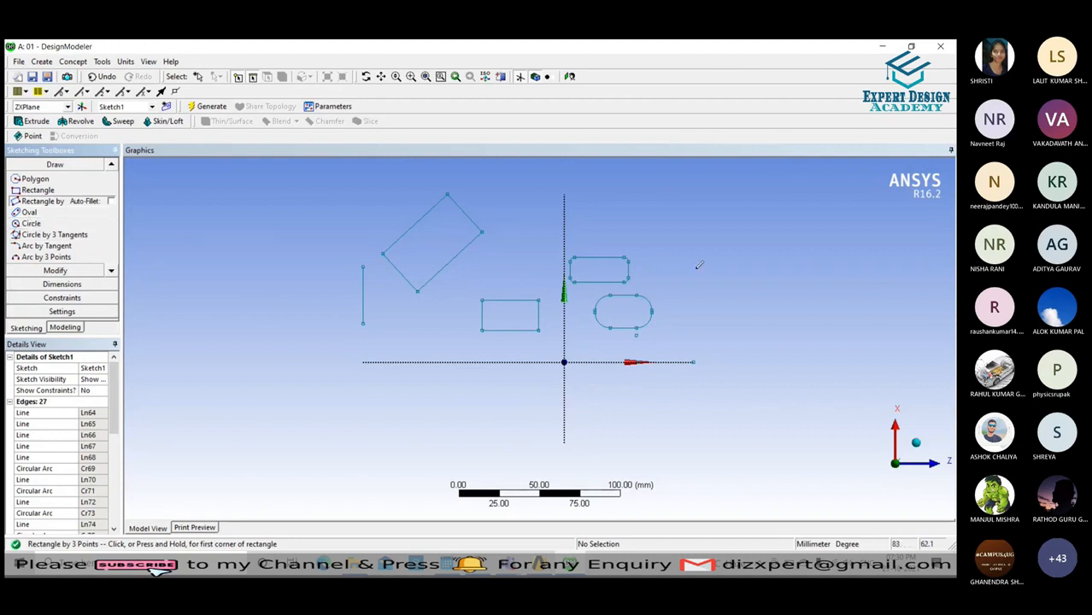
scroll(699, 265, "up", 3)
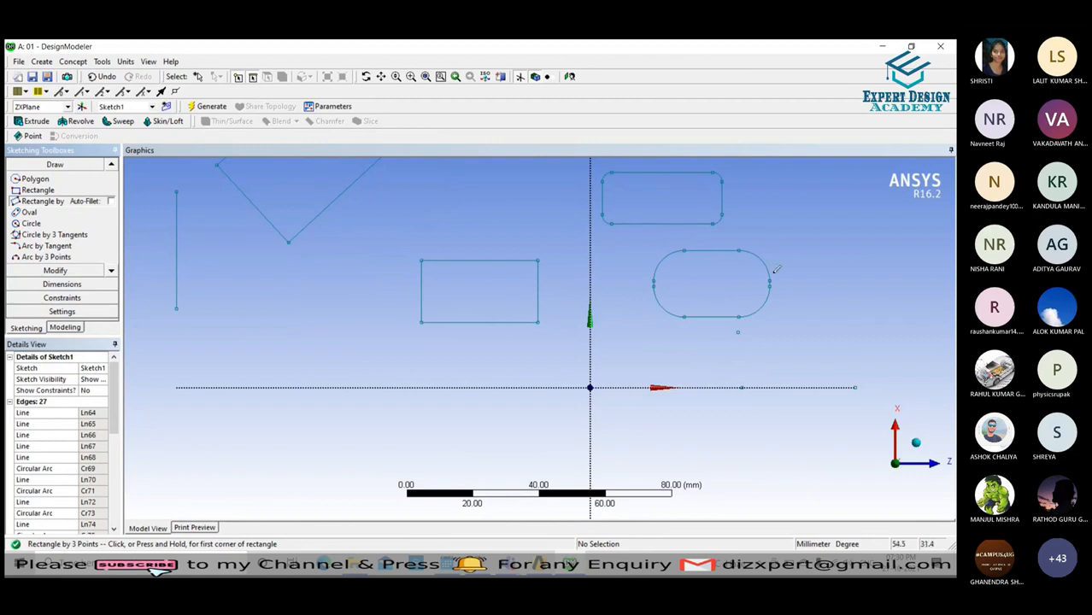
Sketch a horizontal oval about 98 mm long and 35 mm high to the right of the existing rounded rectangles.
scroll(654, 281, "up", 2)
scroll(729, 246, "up", 3)
scroll(625, 264, "down", 1)
scroll(625, 264, "down", 2)
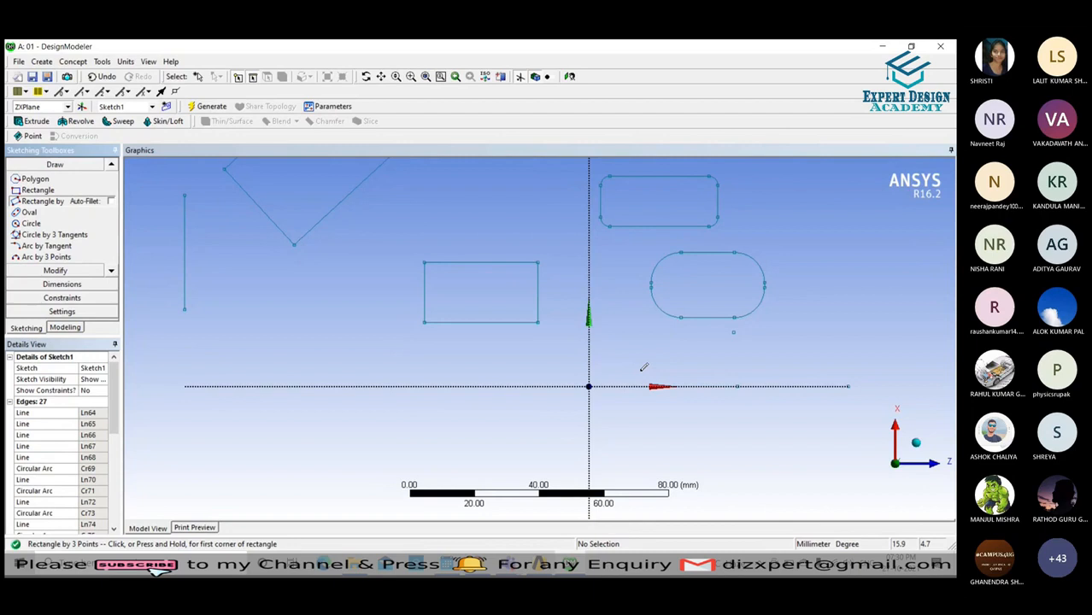
scroll(634, 366, "down", 2)
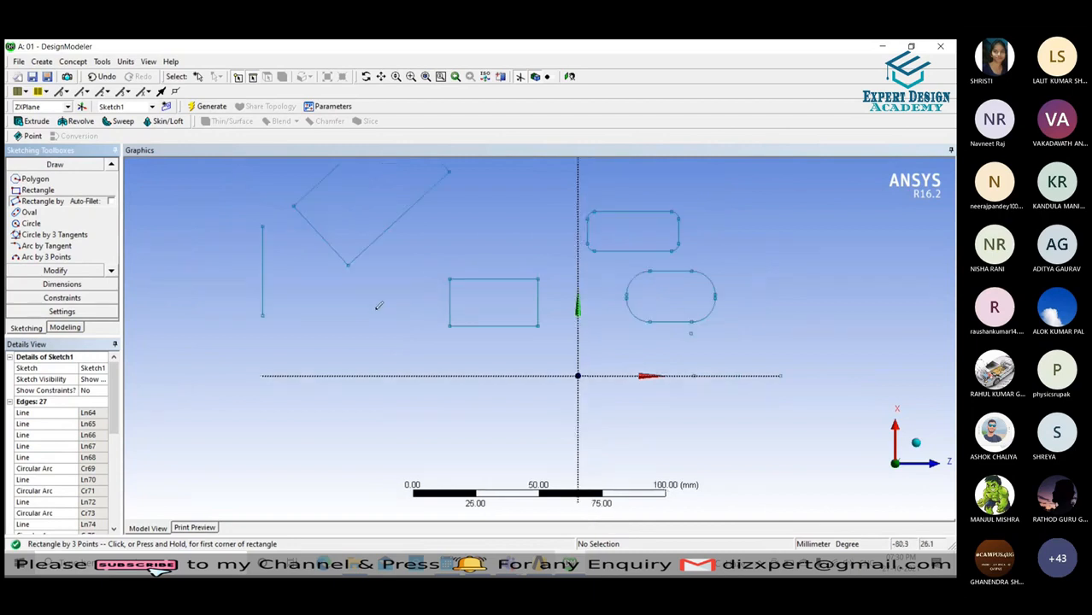
left_click(25, 212)
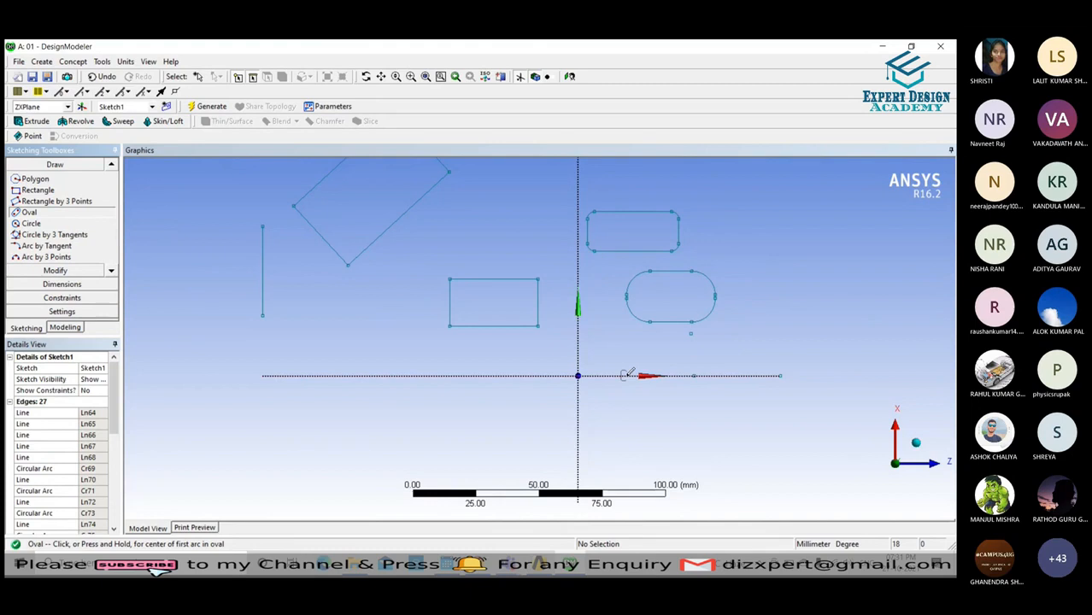
scroll(627, 374, "down", 2)
left_click(714, 258)
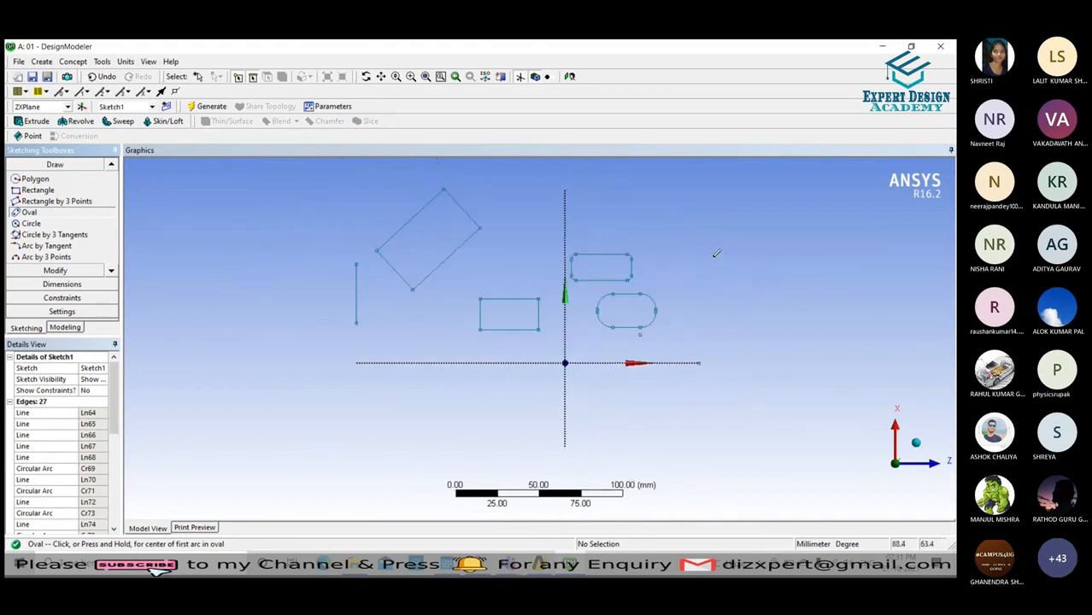
left_click(823, 254)
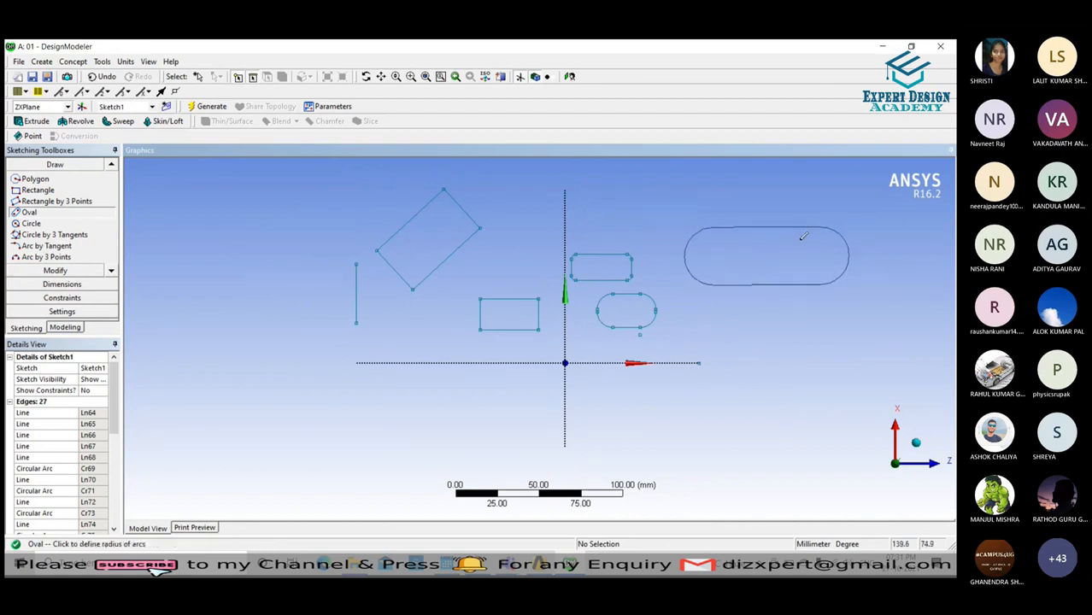
left_click(803, 237)
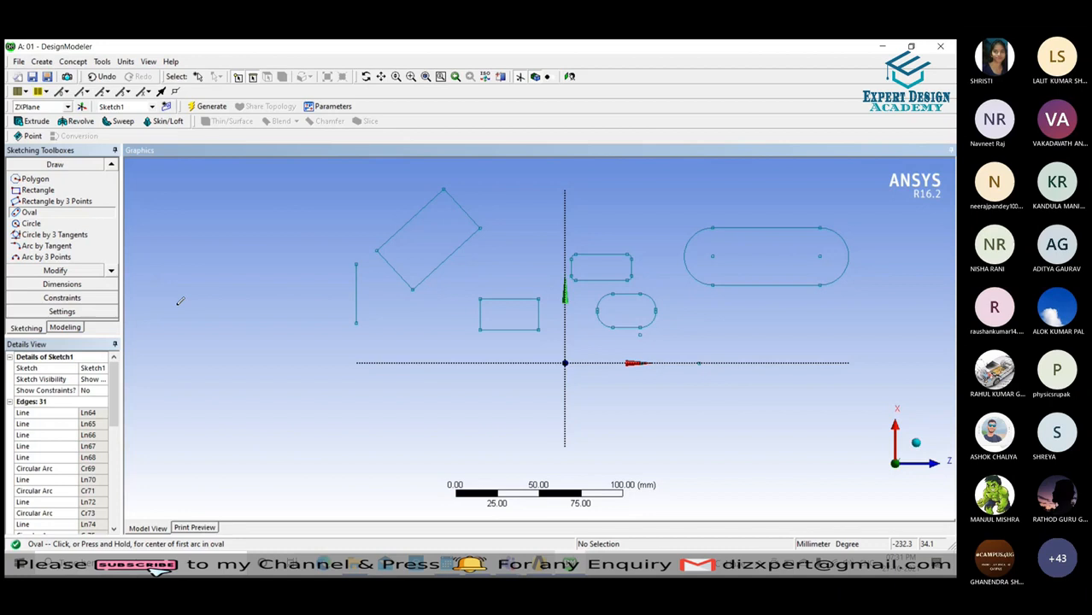
left_click(111, 271)
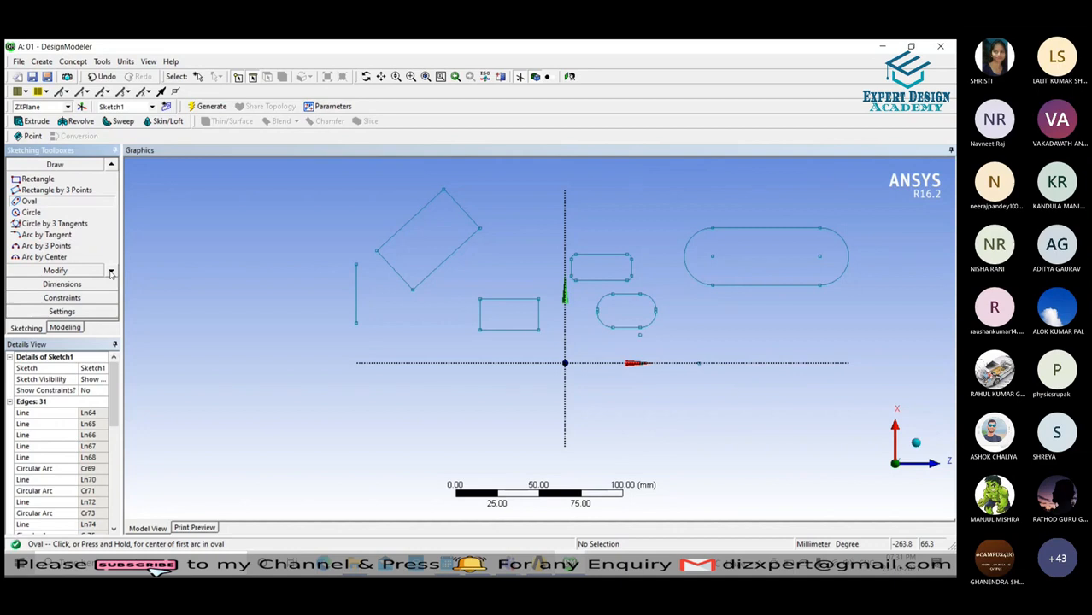
left_click(111, 271)
left_click(111, 271)
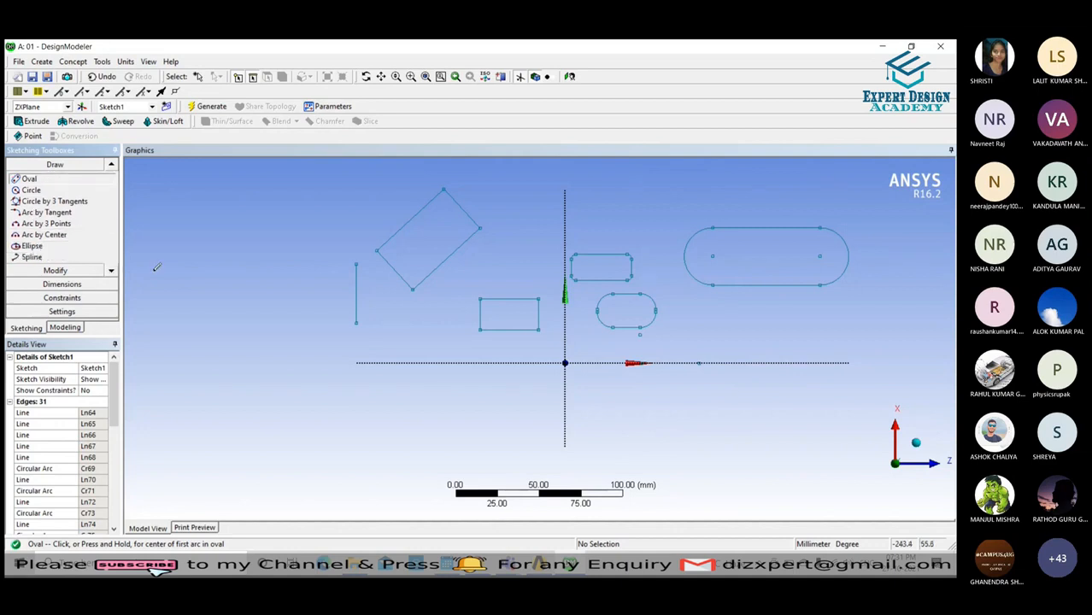
left_click(111, 271)
left_click(111, 271)
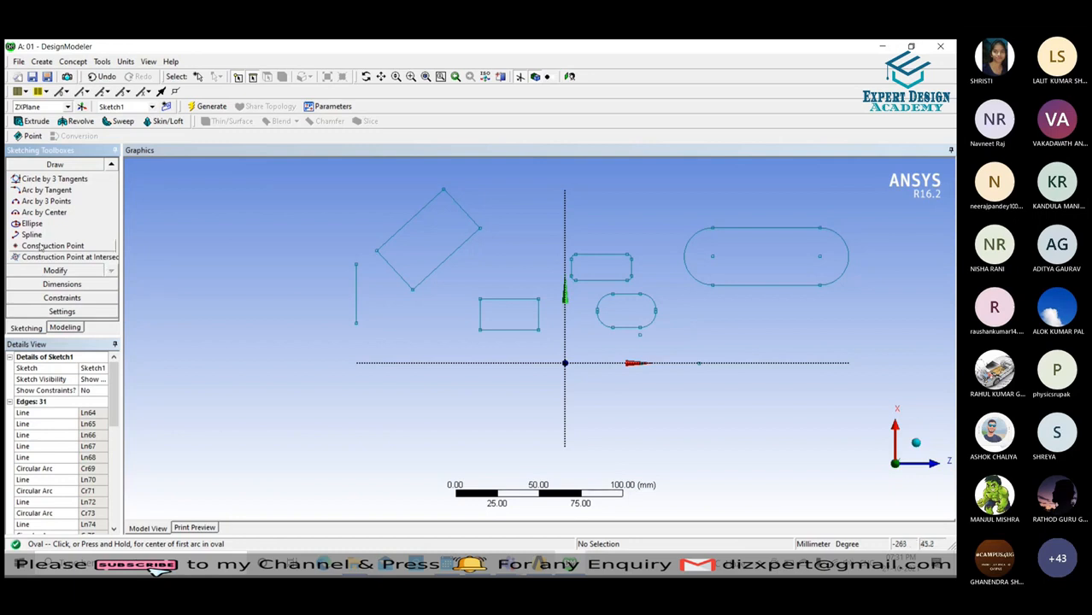
scroll(256, 265, "down", 2)
key("Escape")
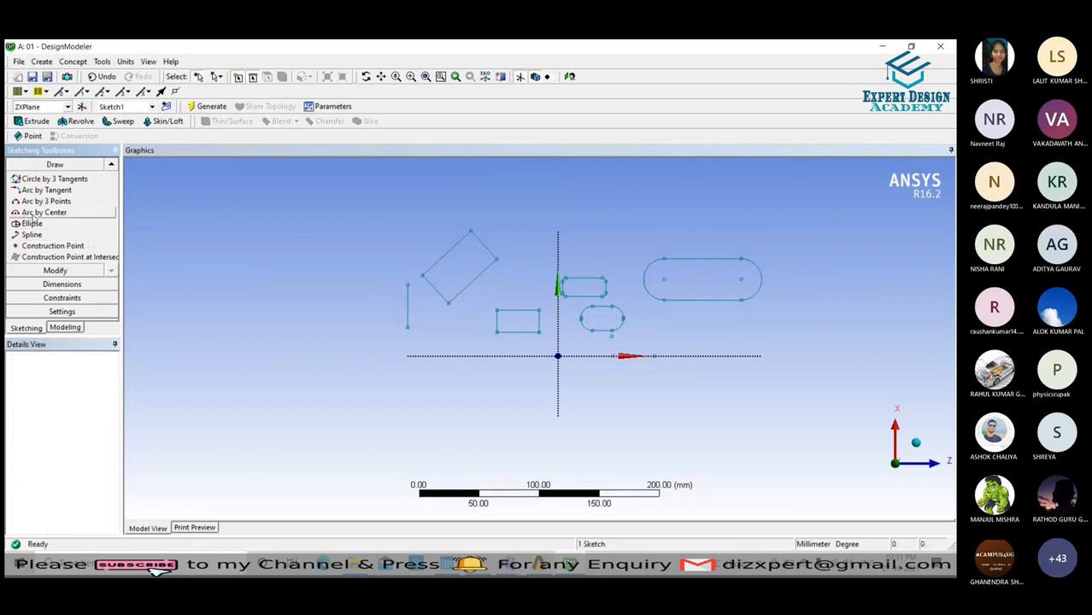
left_click(37, 203)
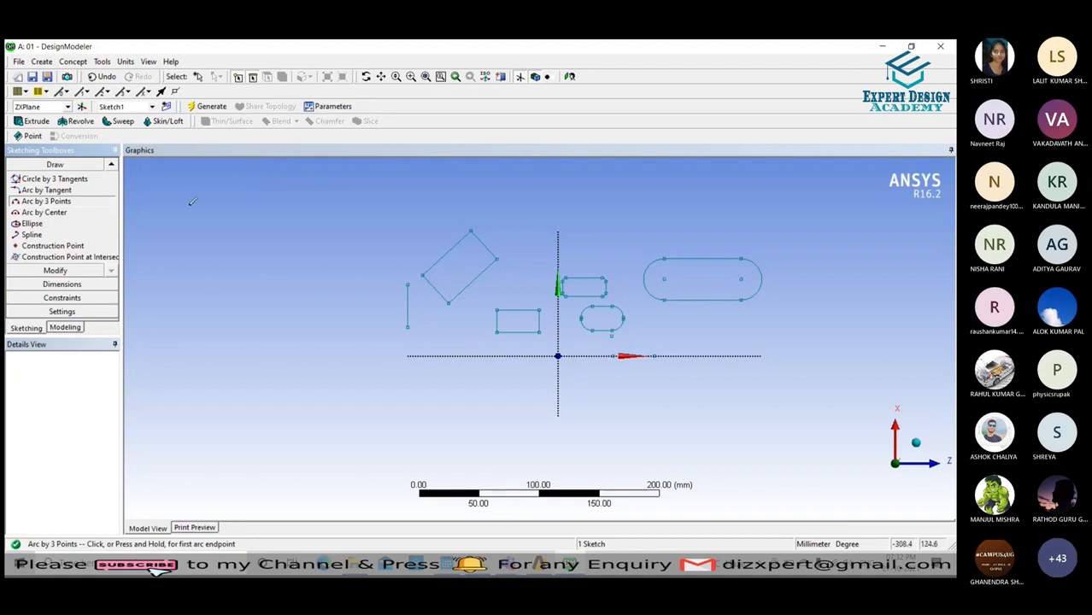
key("Escape")
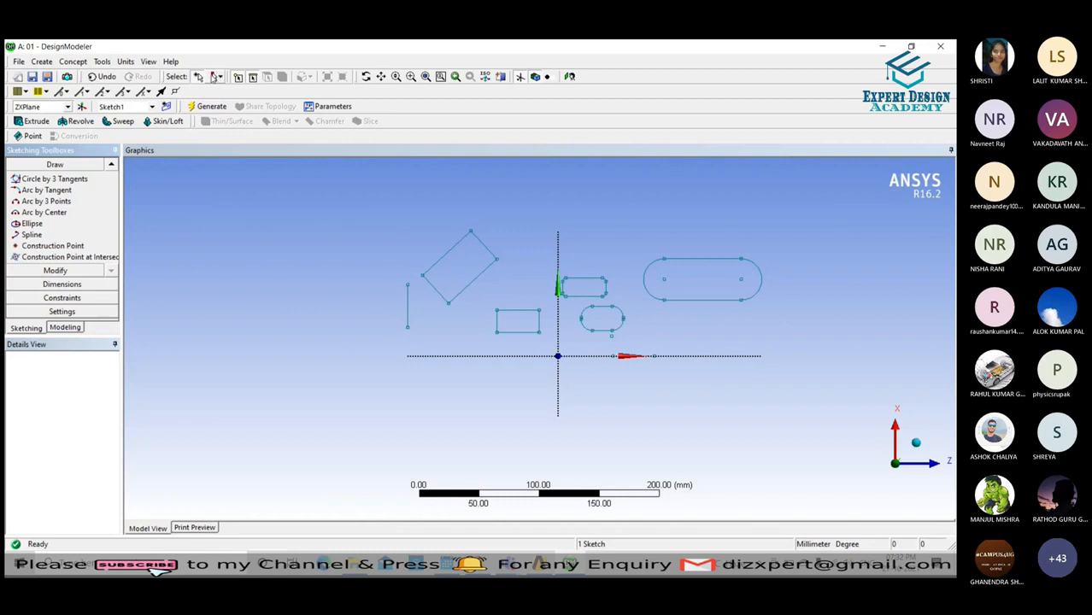
Box-select all the drawn shapes in Sketch1 and delete them.
left_click(847, 210)
mouse_move(847, 210)
left_mouse_down()
mouse_move(576, 383)
mouse_move(537, 353)
left_mouse_up()
left_click(220, 77)
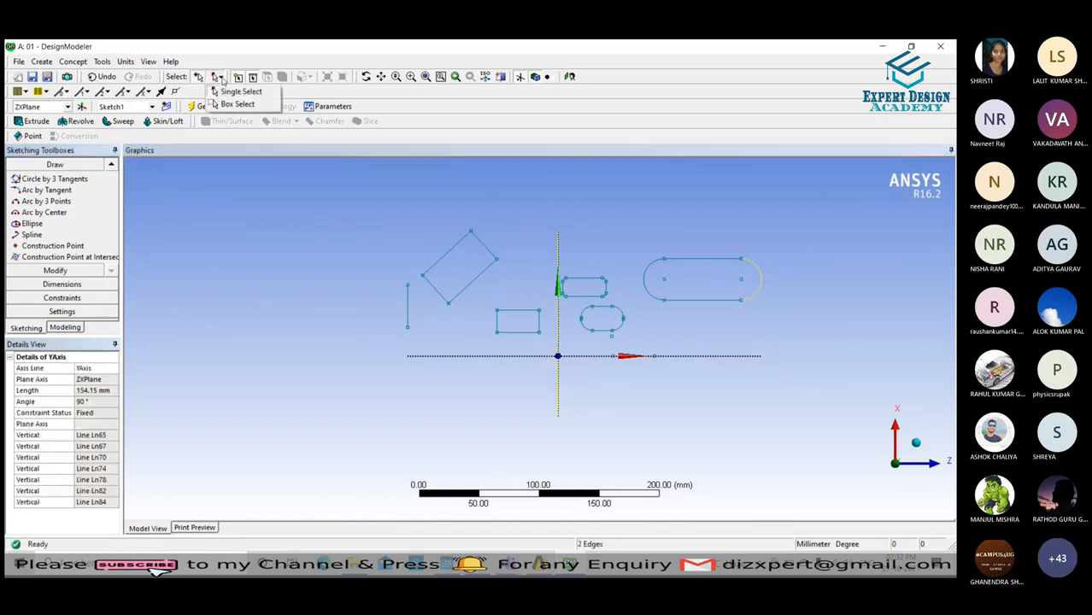
left_click(243, 105)
left_click_drag(843, 209, 295, 475)
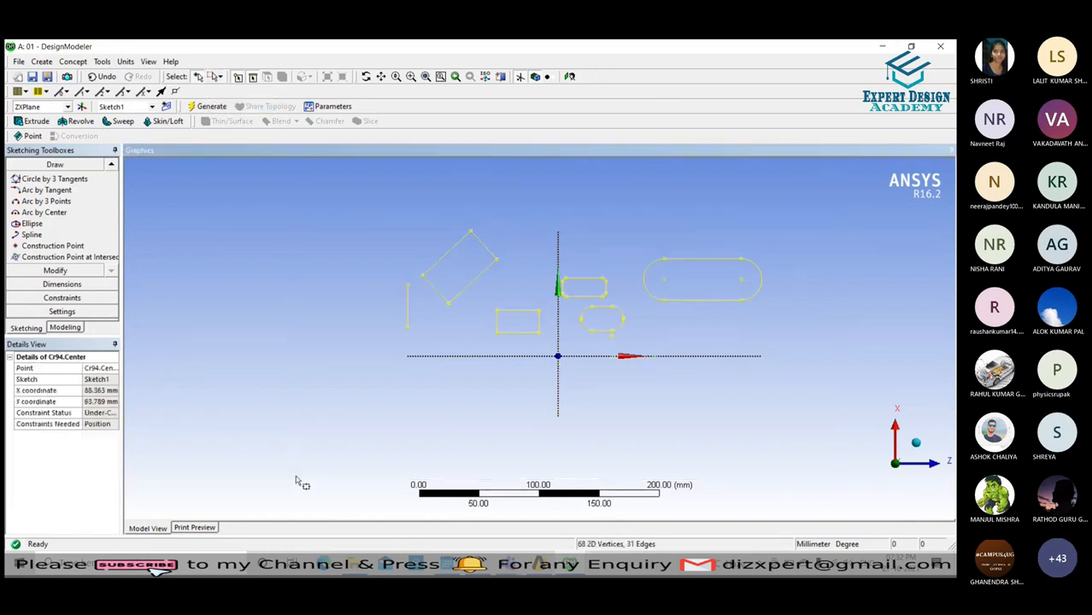
key("Delete")
left_click(576, 343)
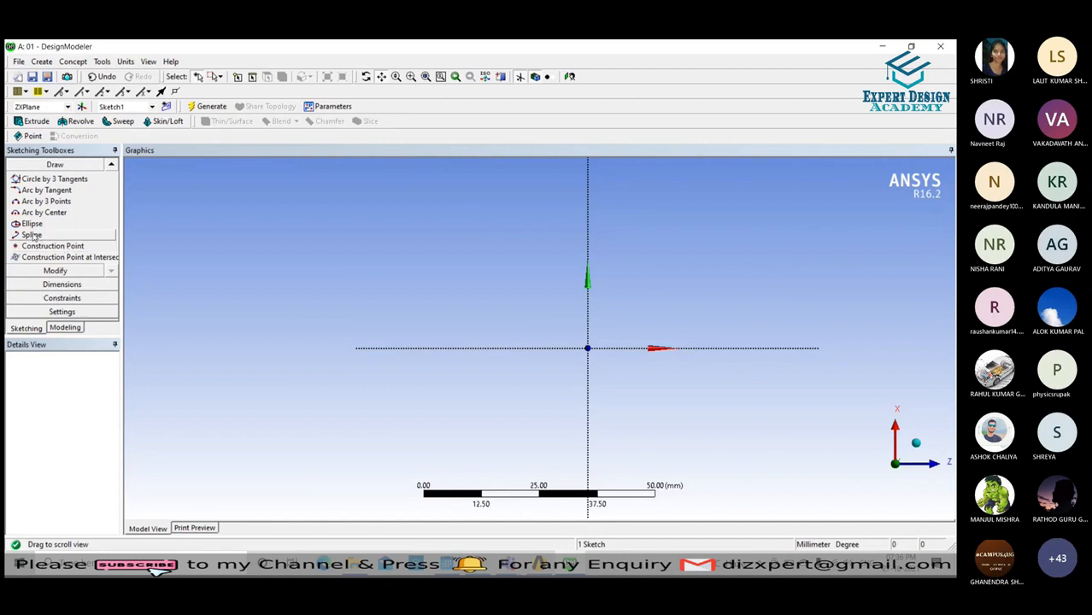
Sketch a flexible wave-shaped spline above the horizontal axis, crossing the vertical axis, and finish it with the Closed End option.
left_click(31, 235)
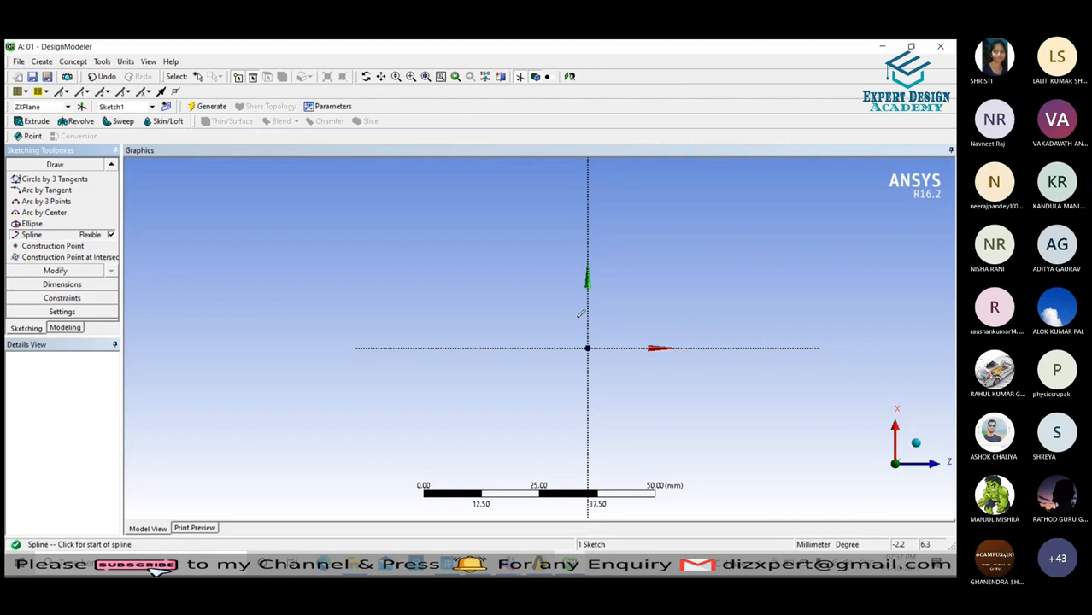
left_click(464, 309)
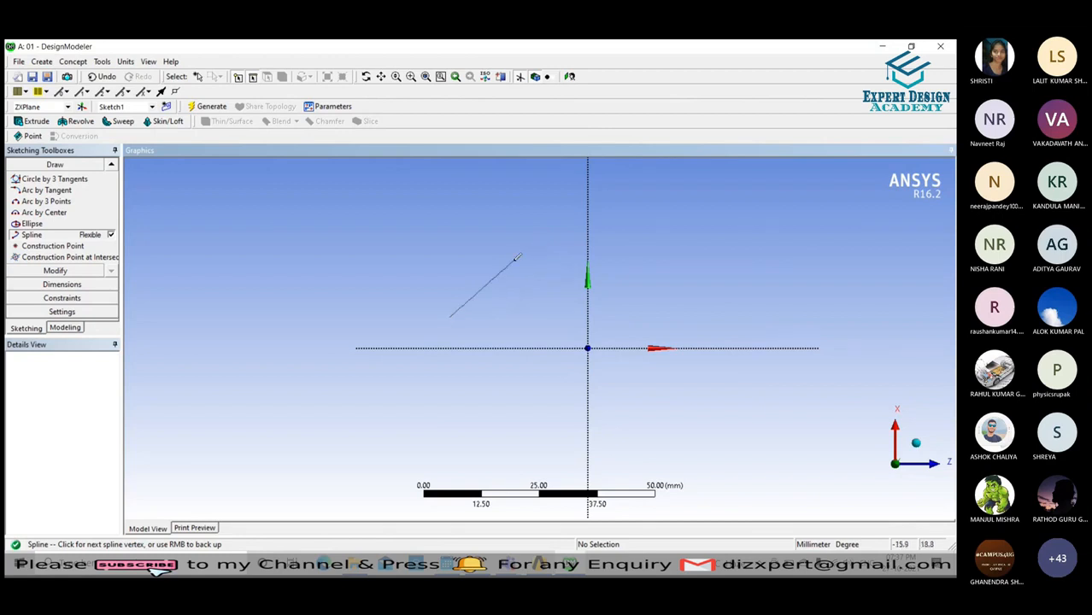
left_click(522, 254)
left_click(688, 329)
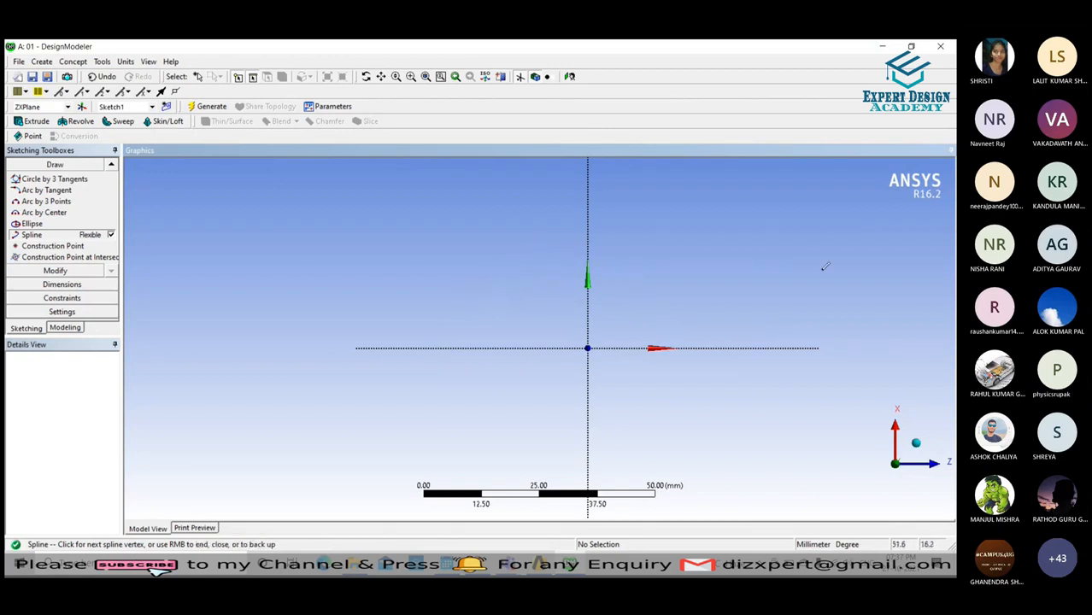
left_click(803, 263)
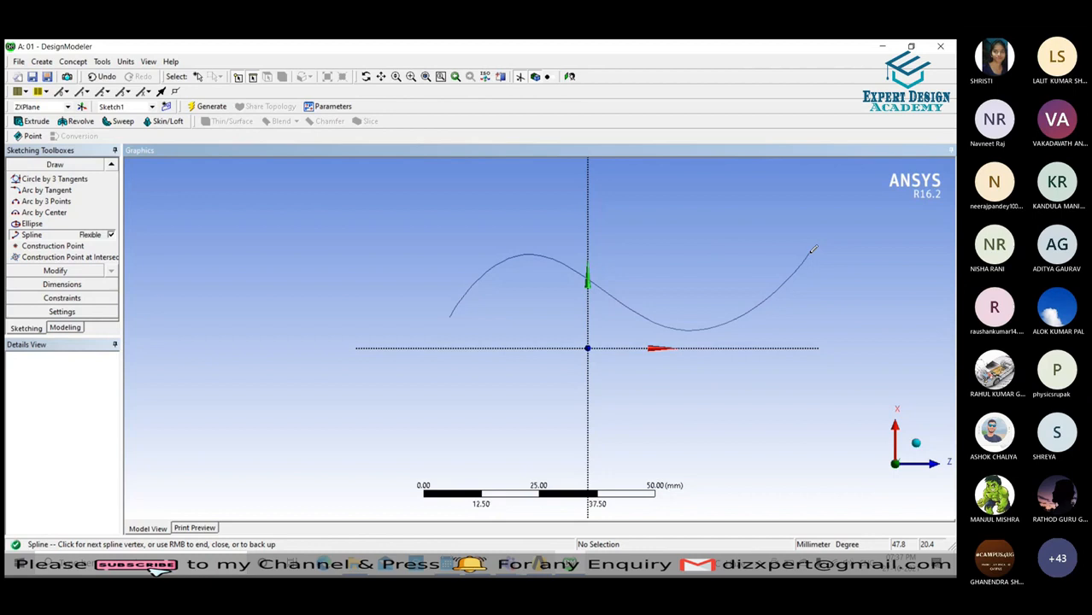
left_click(807, 257)
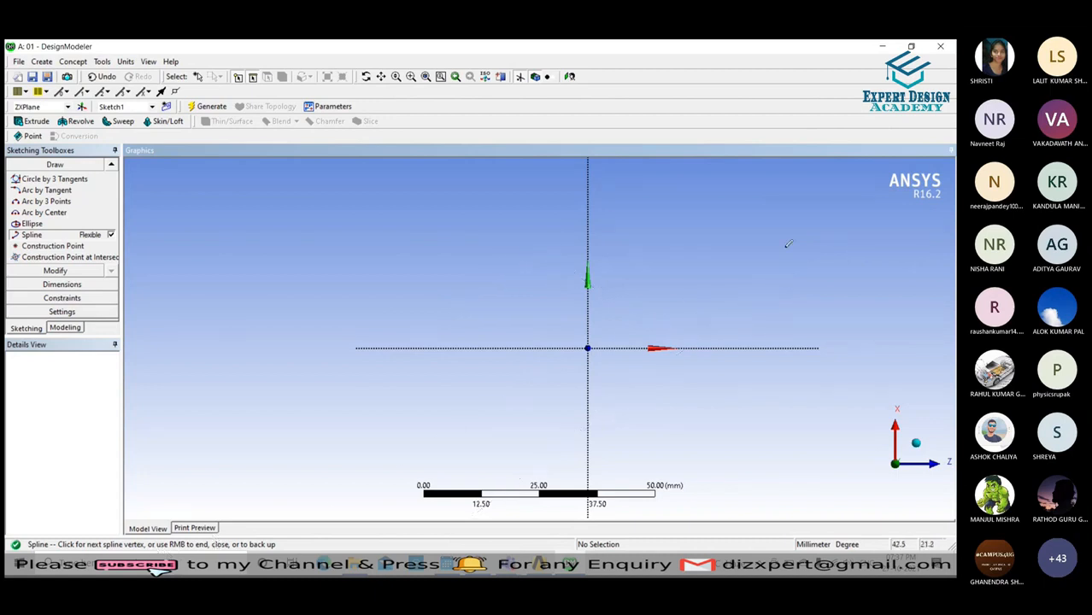
right_click(833, 224)
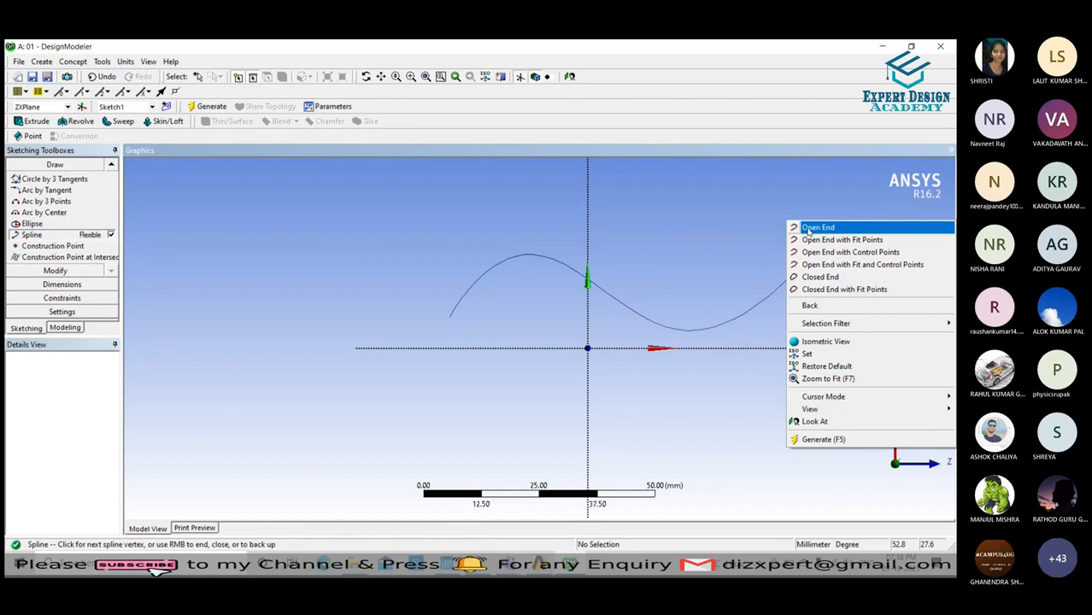
left_click(823, 278)
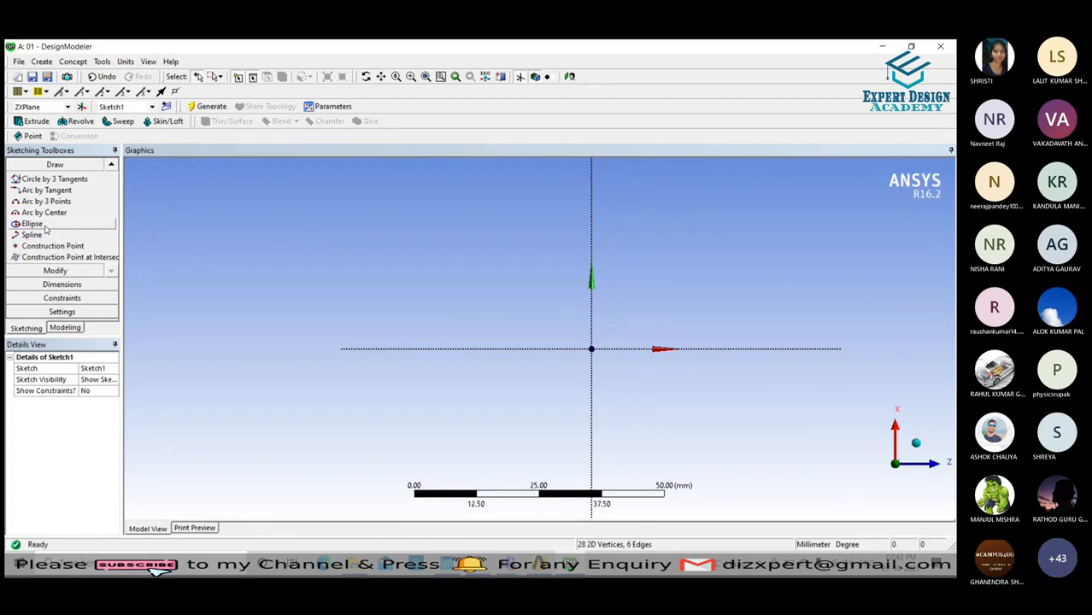
Sketch an upright ellipse centred on the origin, about 25 mm wide and 47 mm high.
left_click(32, 224)
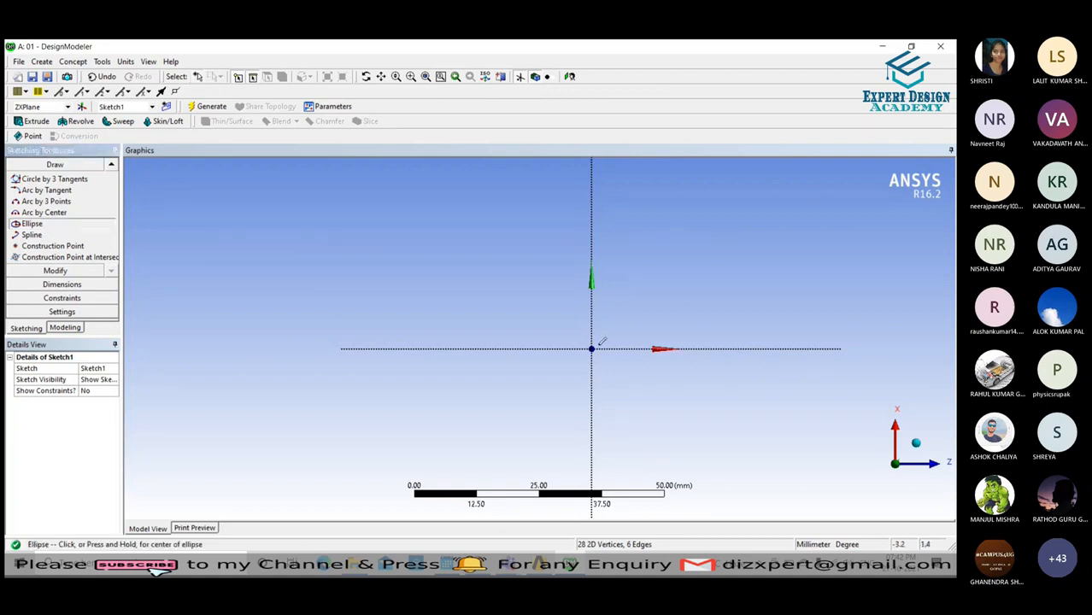
mouse_move(591, 349)
left_mouse_down()
mouse_move(653, 409)
mouse_move(654, 348)
left_mouse_up()
left_click(591, 233)
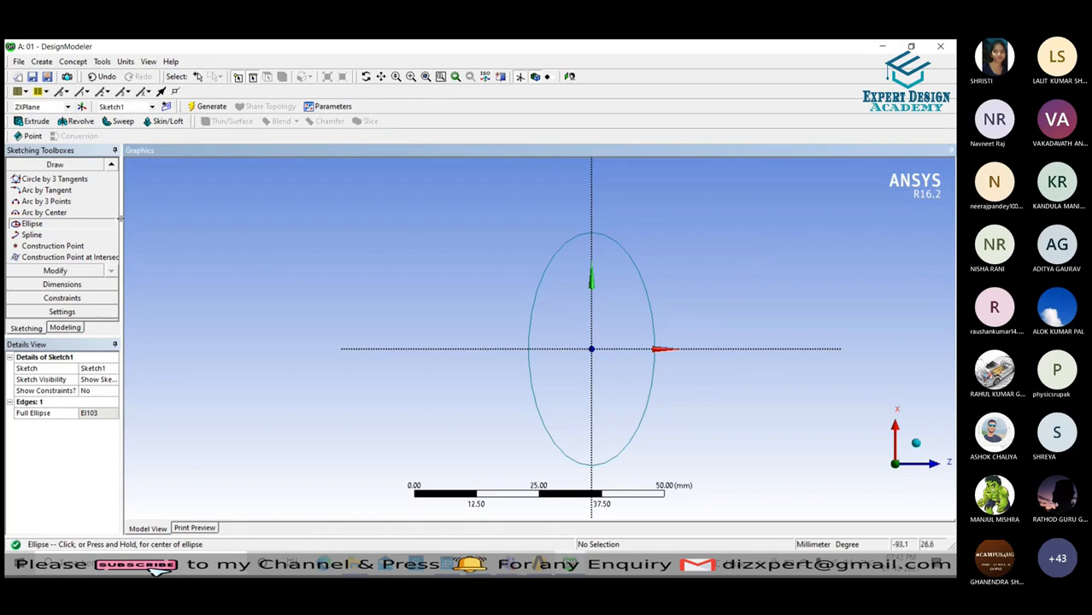
Place three construction points to the left of the ellipse, just above the horizontal axis.
left_click(53, 248)
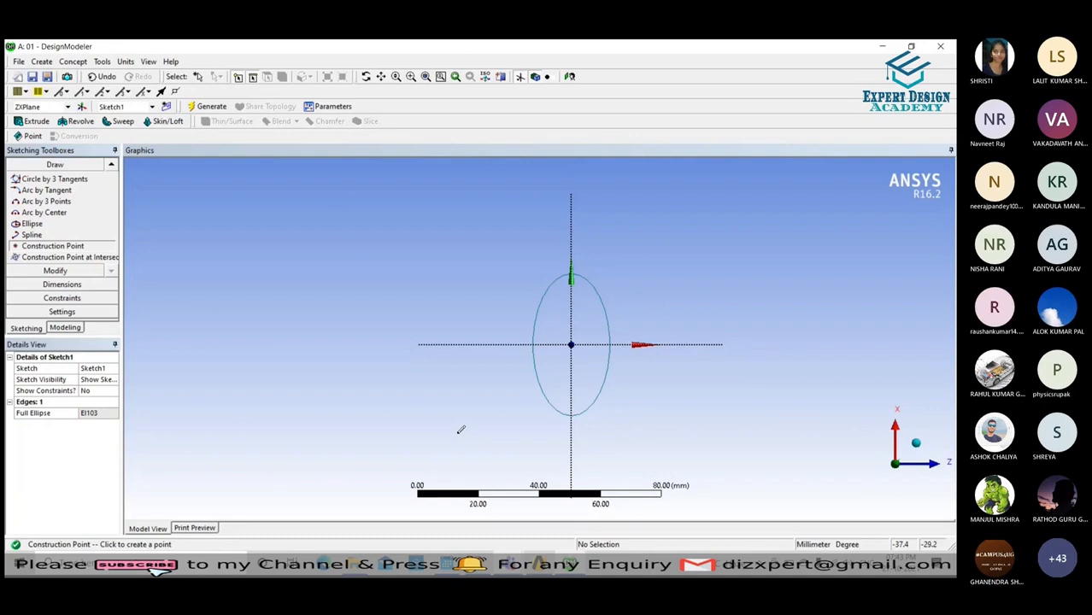
left_click(488, 301)
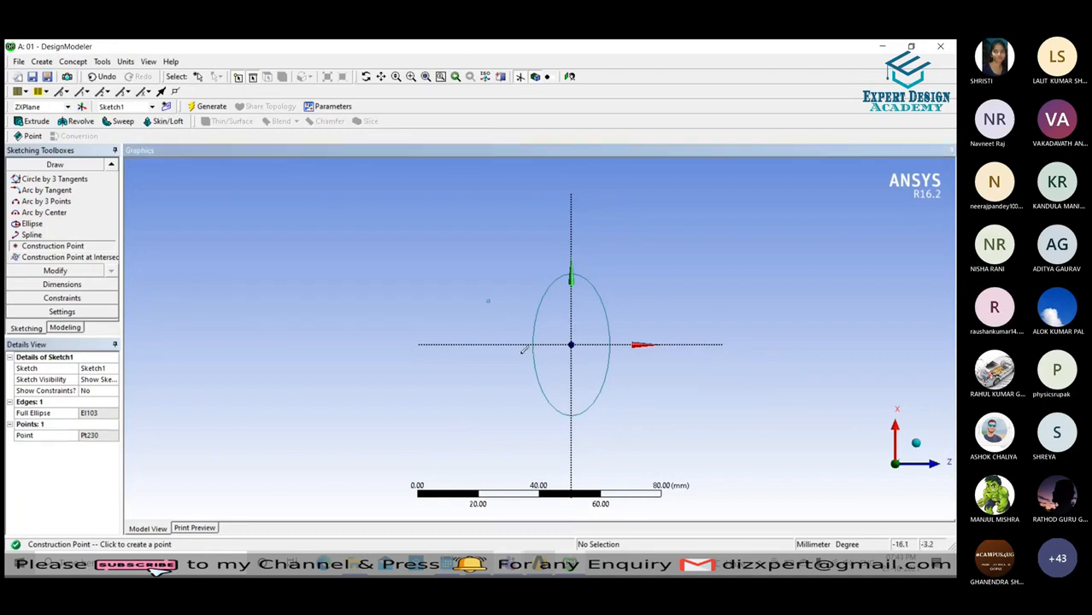
left_click(464, 308)
left_click(493, 326)
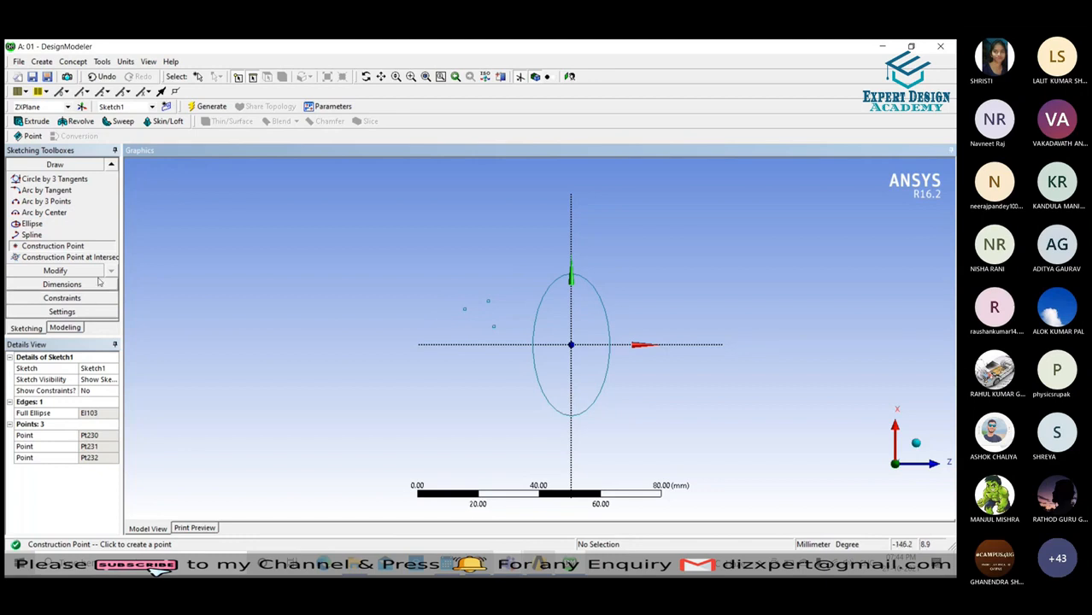
Sketch two straight lines crossing in an X, about 41 mm and 35 mm long, to the left of the construction points.
left_click(112, 165)
left_click(112, 165)
left_click(112, 165)
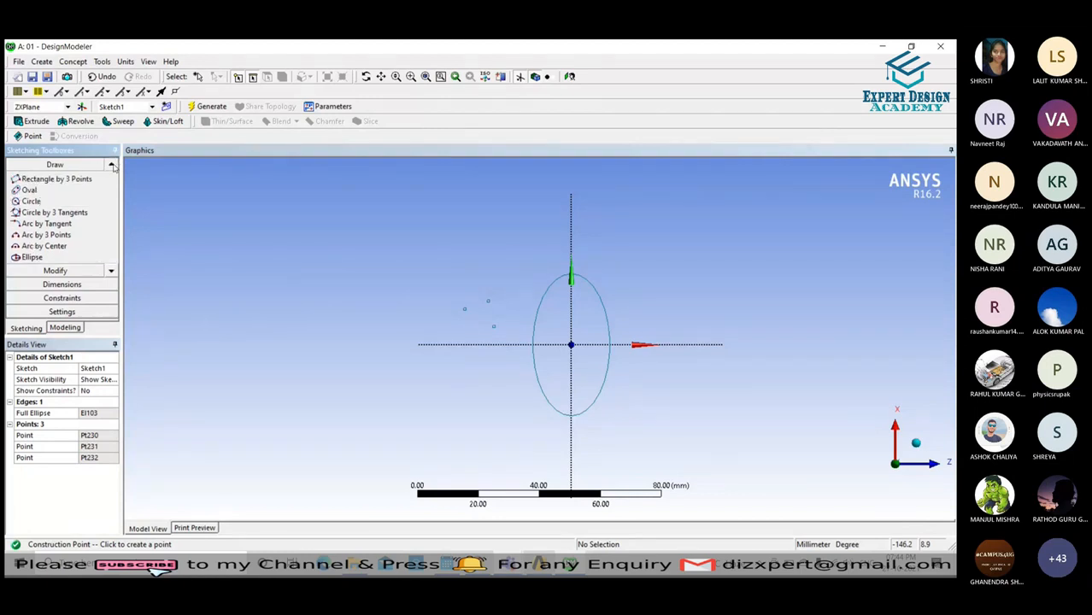
left_click(112, 165)
left_click(112, 165)
left_click(112, 165)
left_click(112, 165)
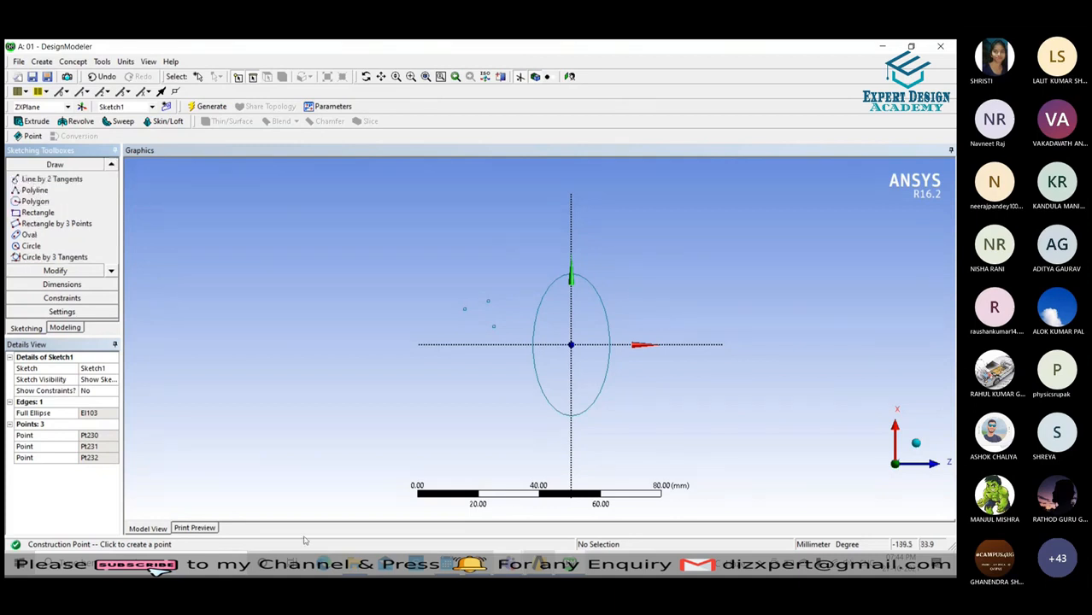
left_click(112, 165)
left_click(112, 165)
left_click(28, 179)
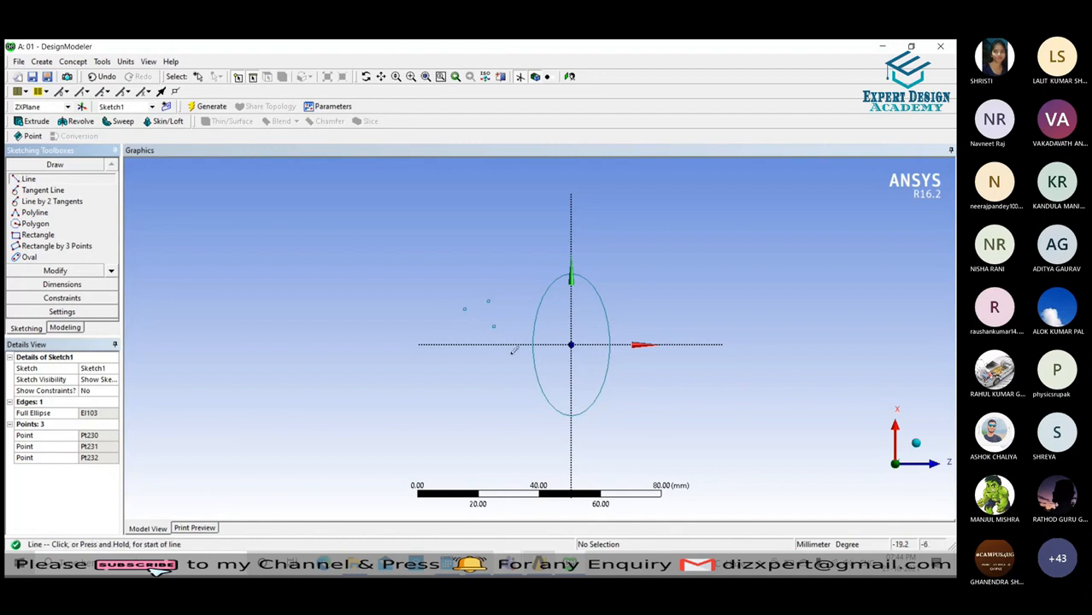
left_click(316, 224)
left_click(411, 305)
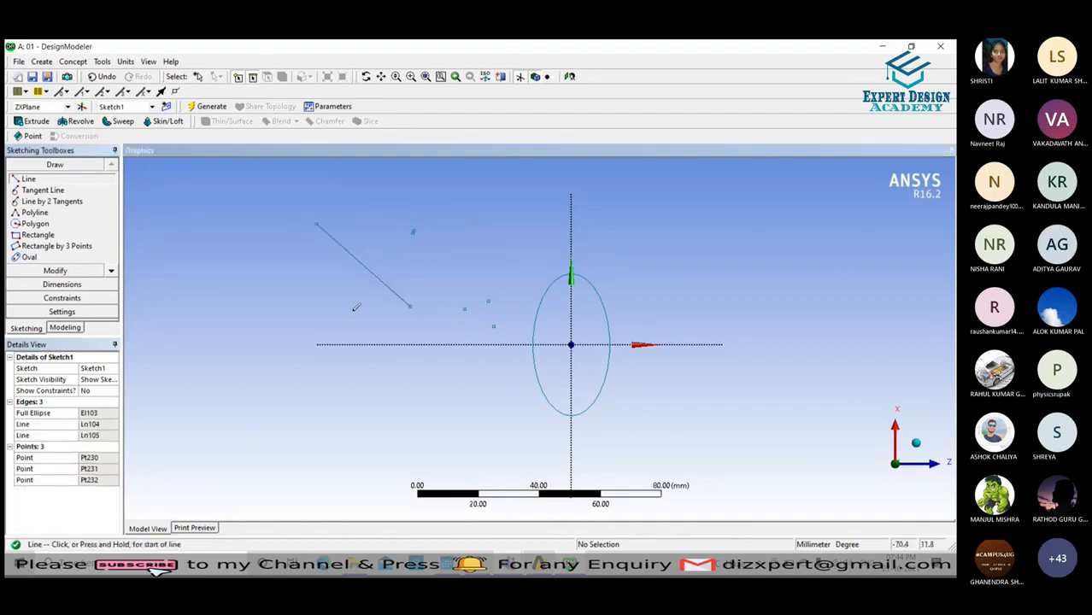
left_click(392, 227)
left_click(336, 317)
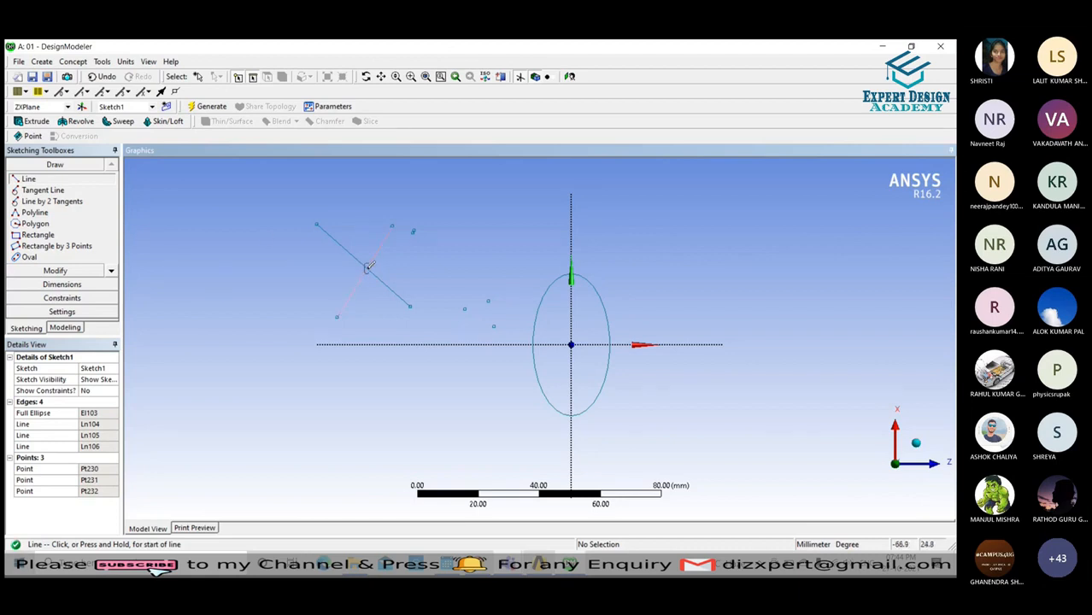
Place a construction point at the intersection of the two crossing lines left of the ellipse.
left_click(111, 271)
left_click(111, 270)
left_click(111, 271)
left_click(111, 271)
left_click(111, 271)
left_click(111, 271)
left_click(112, 271)
left_click(111, 271)
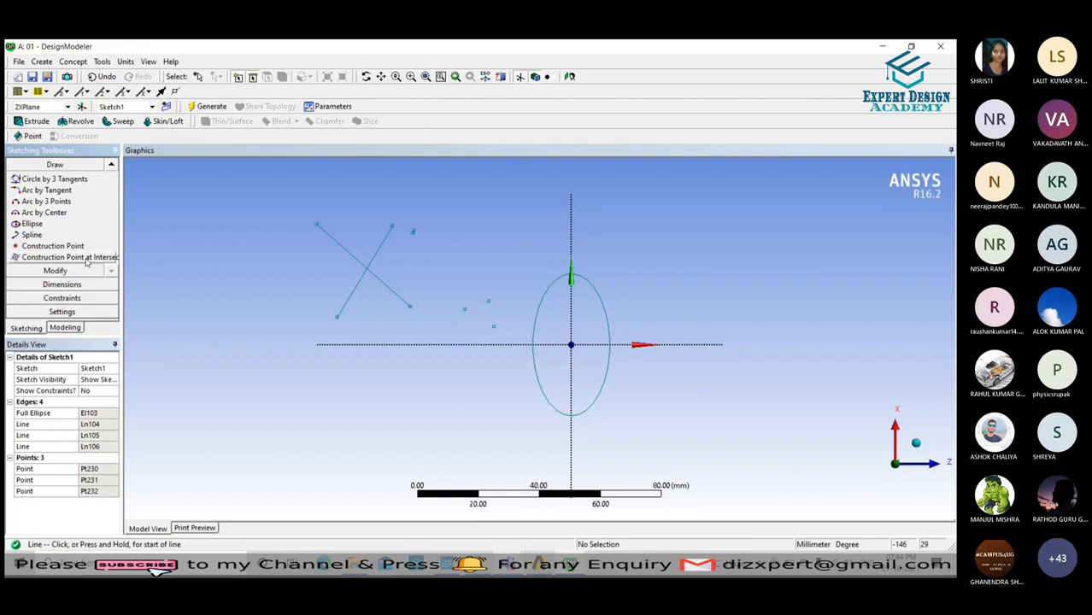
left_click(86, 259)
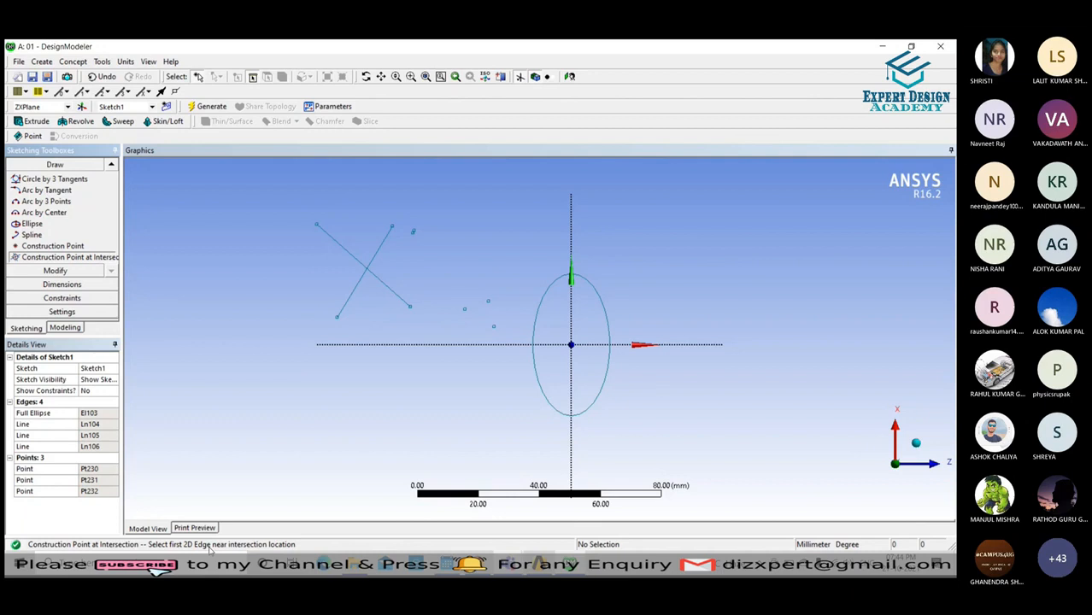
left_click(357, 265)
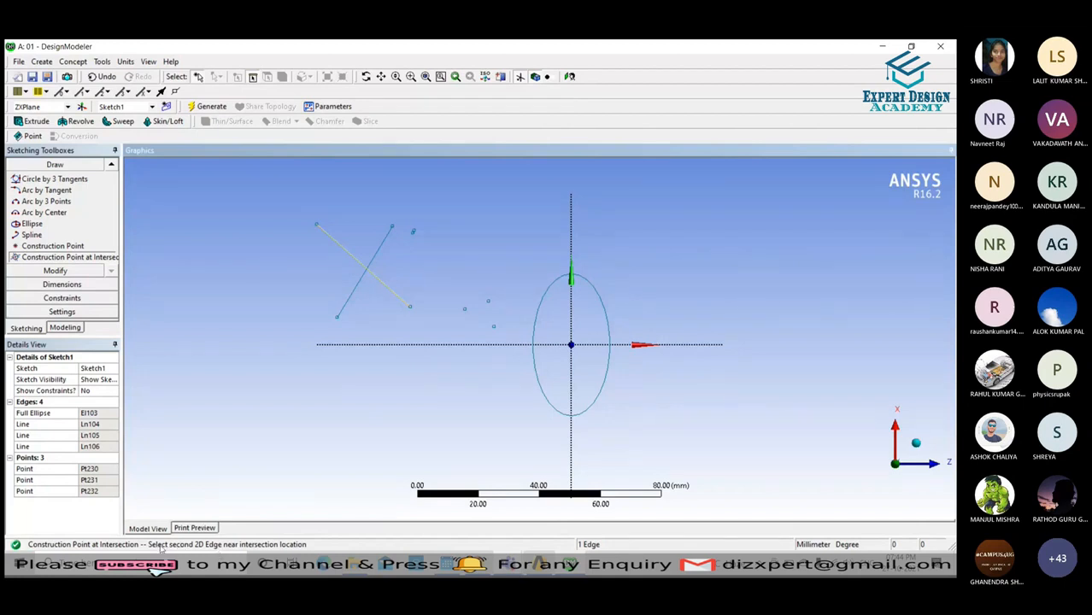
left_click(359, 279)
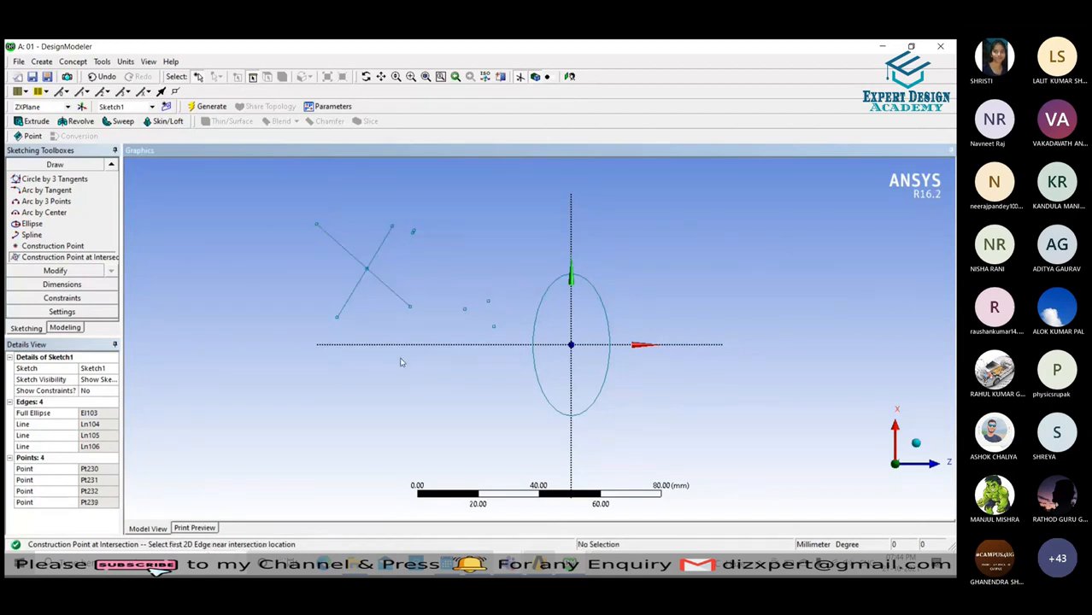
scroll(383, 310, "up", 1)
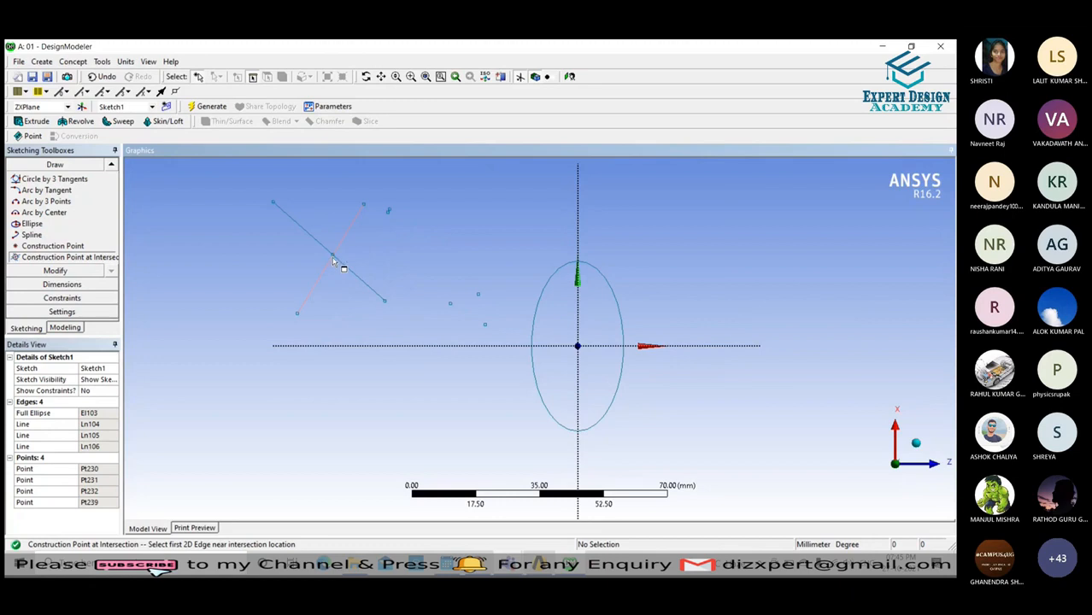
scroll(364, 329, "down", 3)
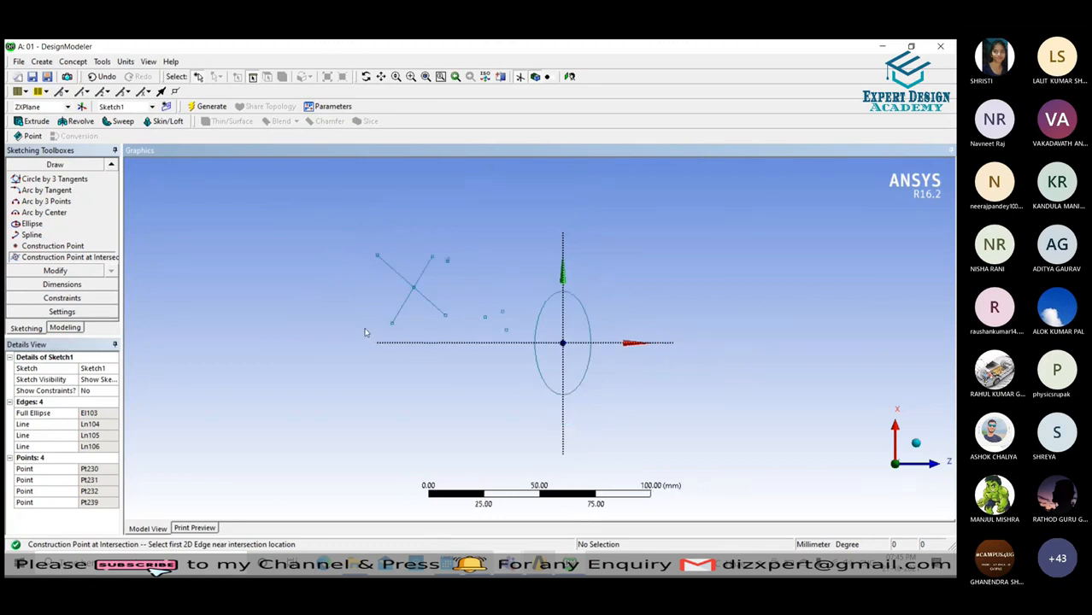
Leave the Construction Point at Intersection command and switch the selection mode to Box Select.
left_click(111, 165)
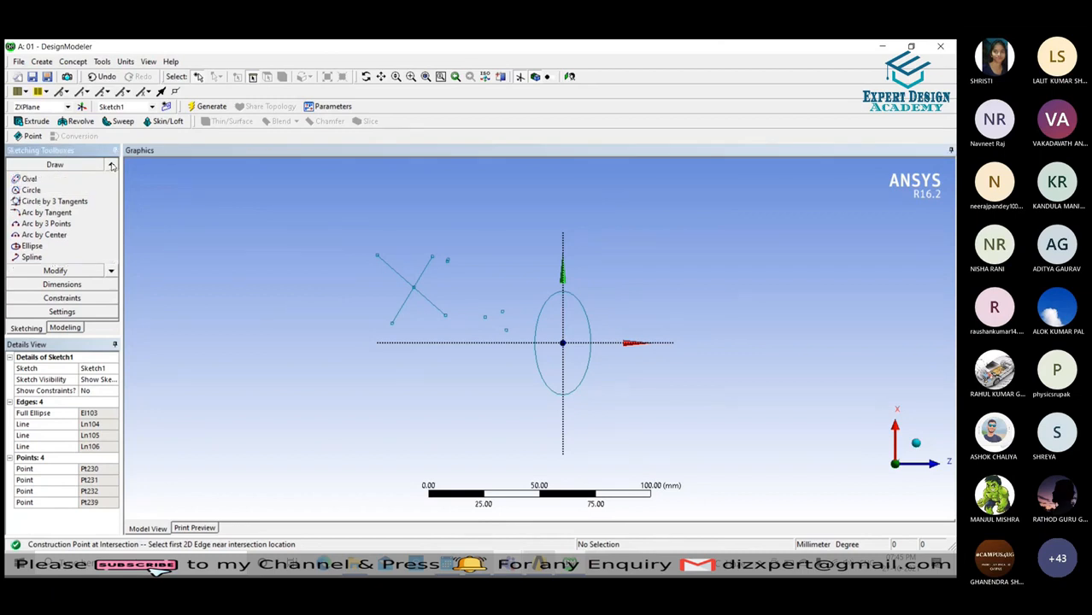
left_click(111, 166)
left_click(111, 165)
left_click(111, 166)
left_click(111, 165)
left_click(112, 165)
left_click(111, 165)
left_click(253, 79)
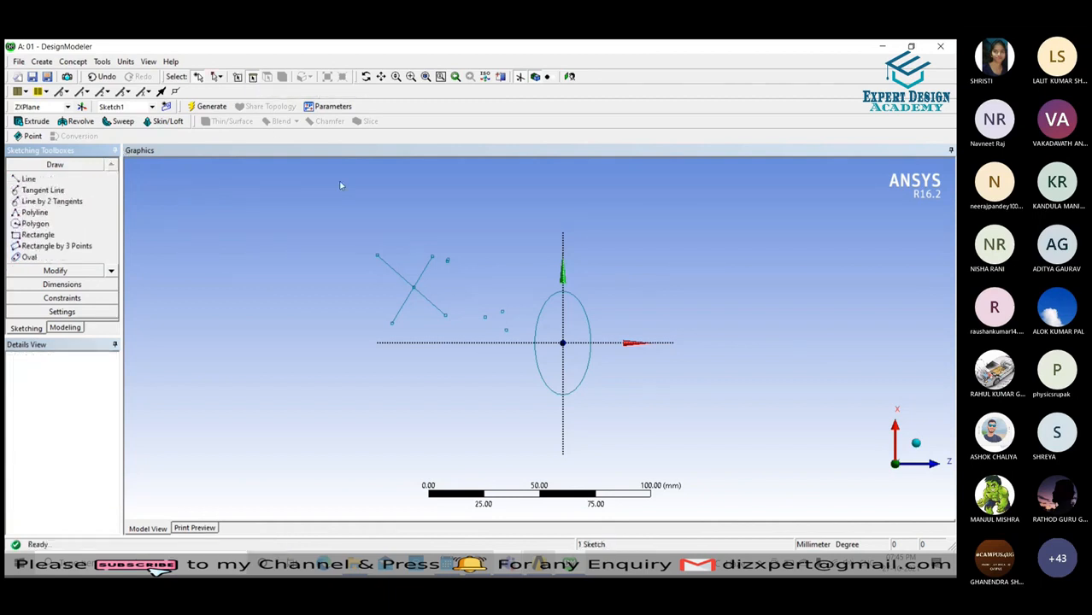
left_click(219, 76)
left_click(243, 103)
Try to delete the ellipse and the crossing lines with one box selection, and undo the deletion.
left_click_drag(704, 254, 306, 446)
key("Delete")
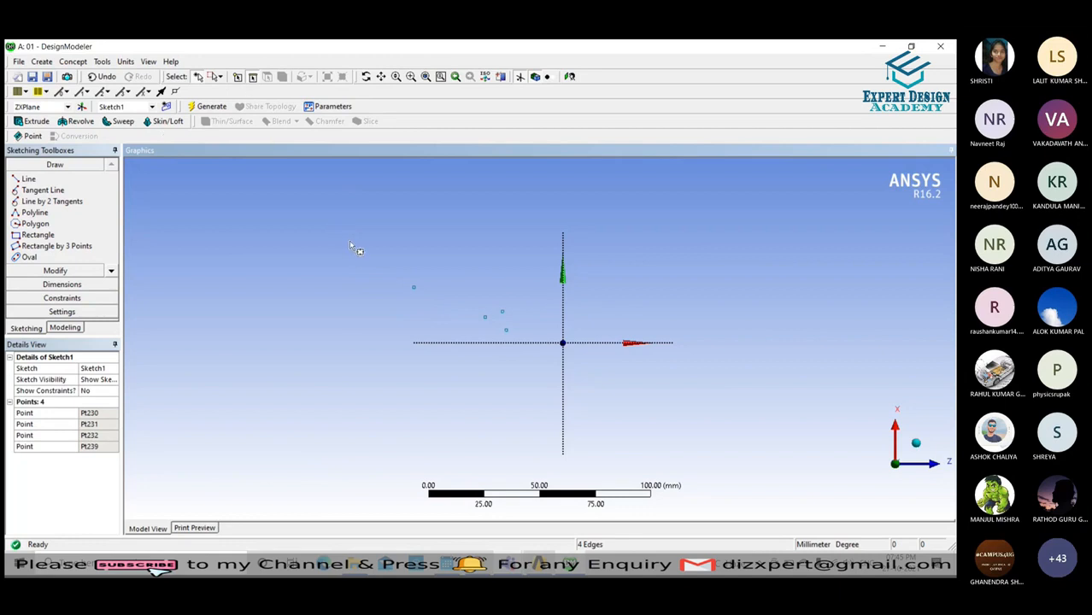
key("ctrl+z")
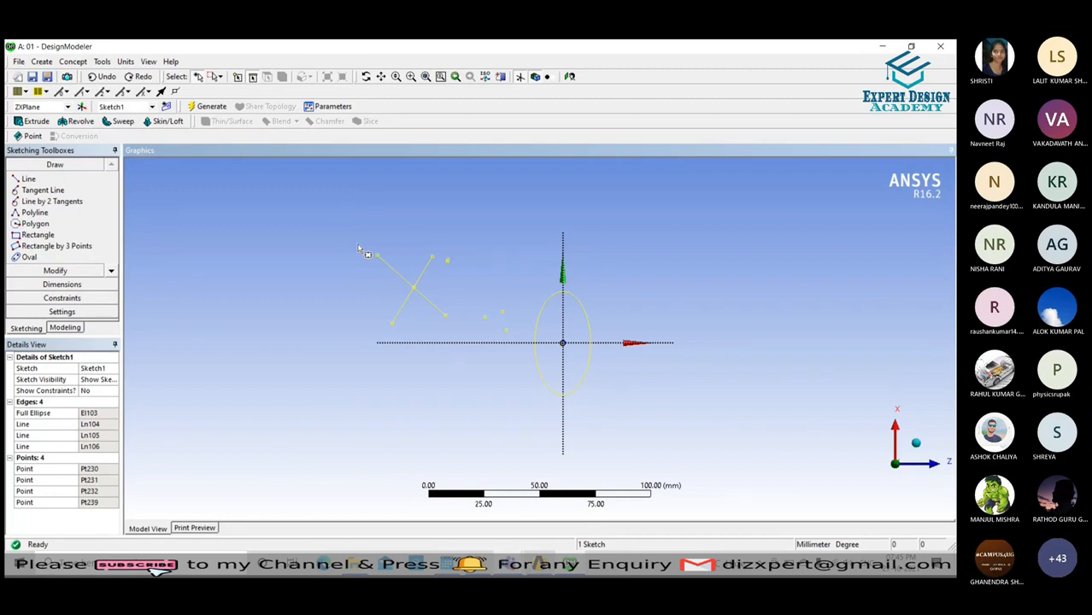
left_click(364, 256)
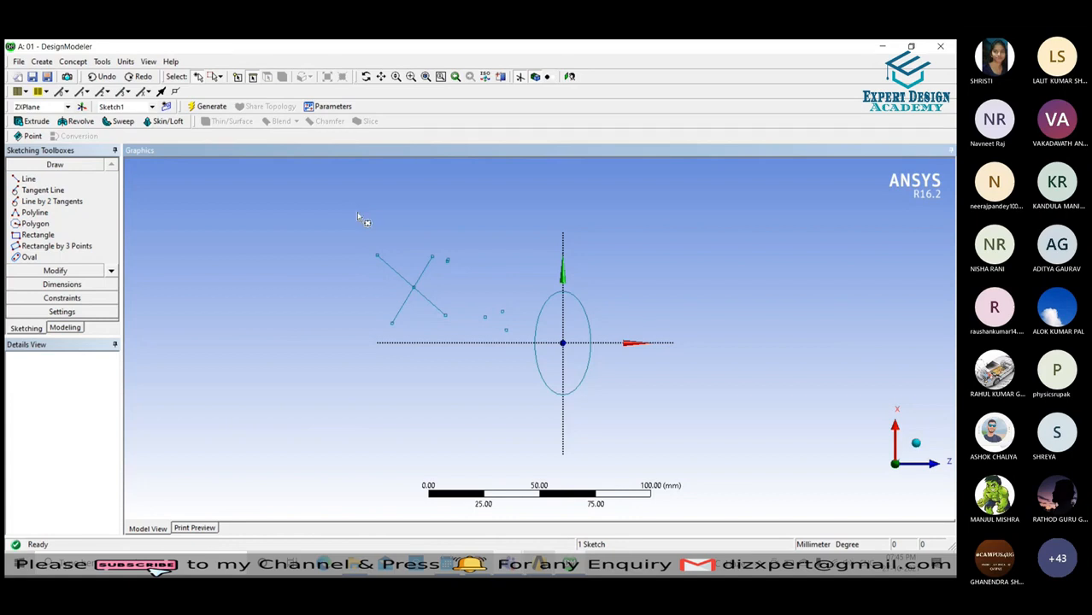
Box-select all edges of the sketch, add all its points to the selection, and delete everything.
mouse_move(739, 197)
left_mouse_down()
mouse_move(500, 390)
mouse_move(325, 459)
left_mouse_up()
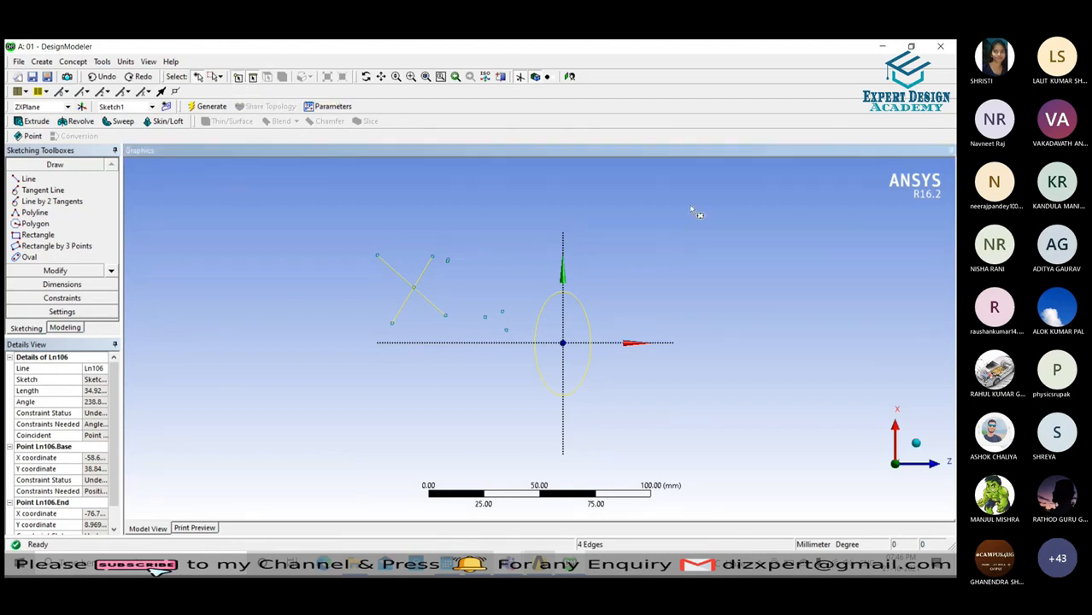
left_click_drag(691, 210, 325, 446, "ctrl")
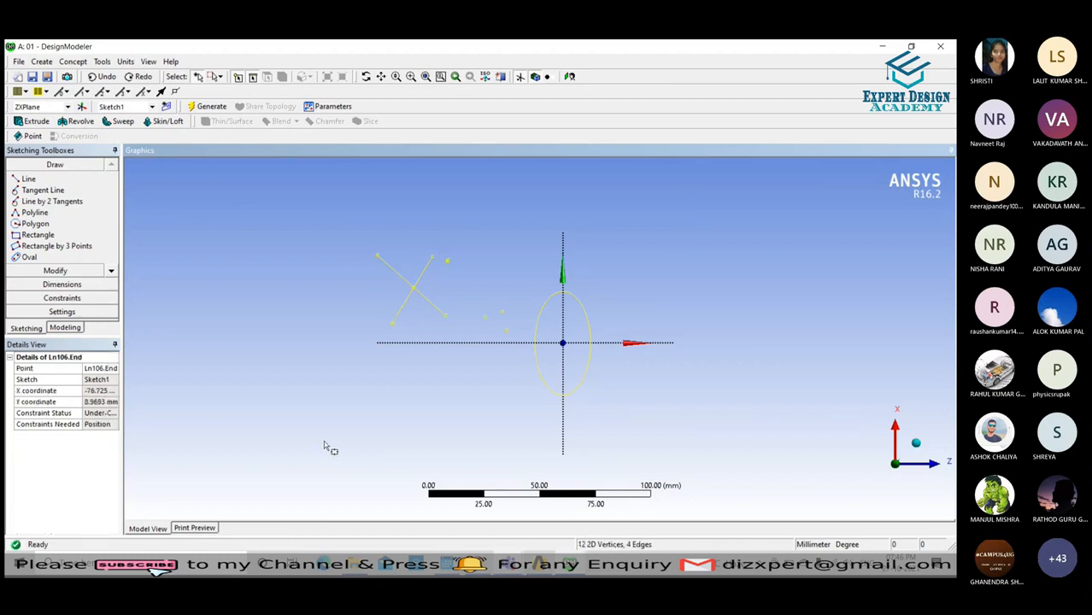
key("Delete")
key("Return")
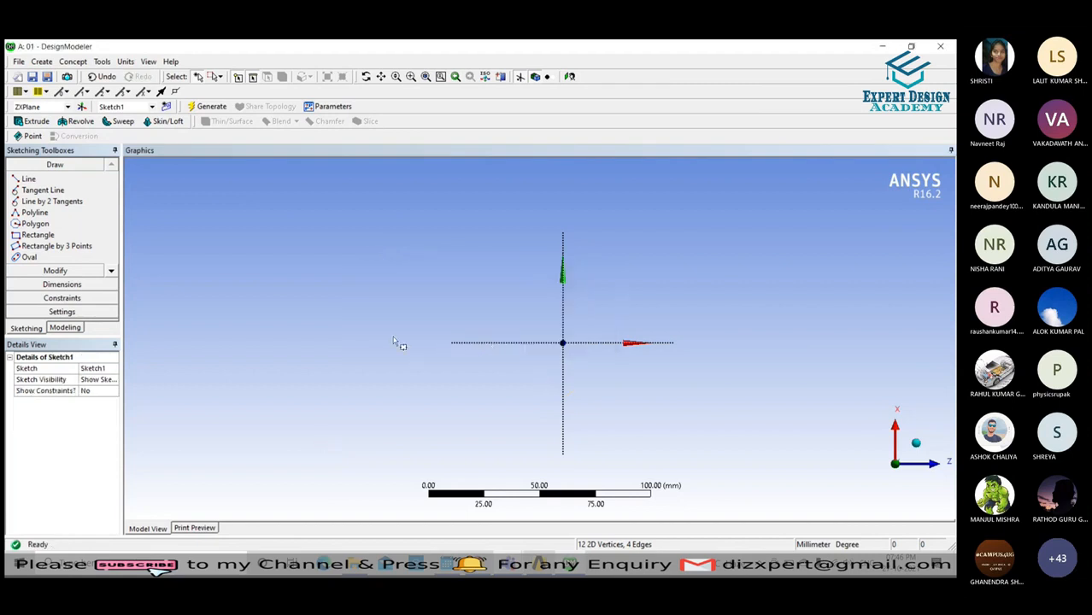
Sketch a rectangle about 20 mm wide and 11 mm high, above the horizontal axis and left of the vertical axis.
scroll(632, 349, "up", 3)
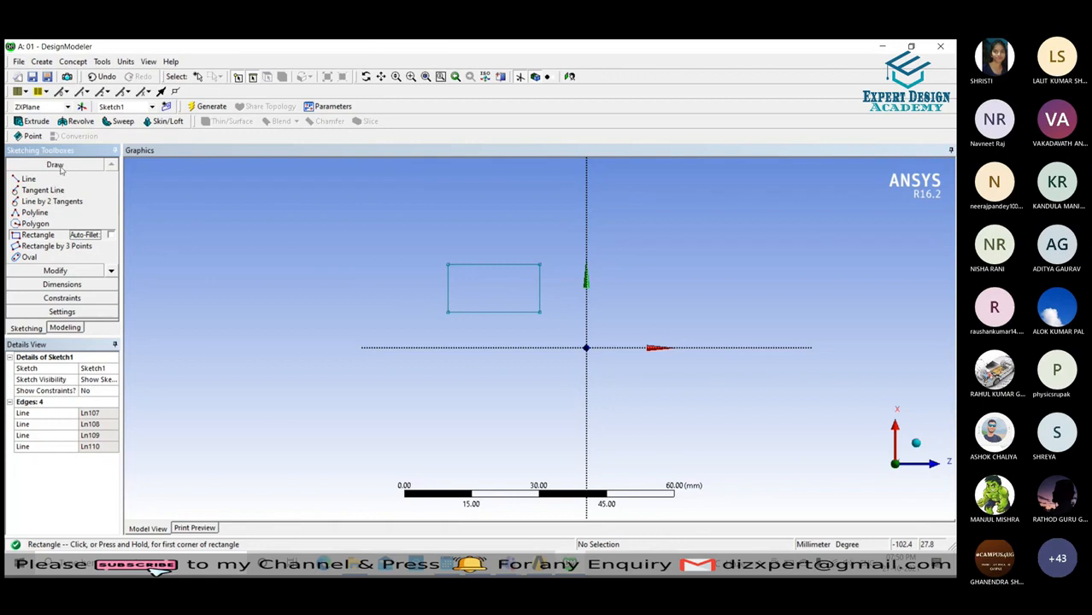
left_click(61, 284)
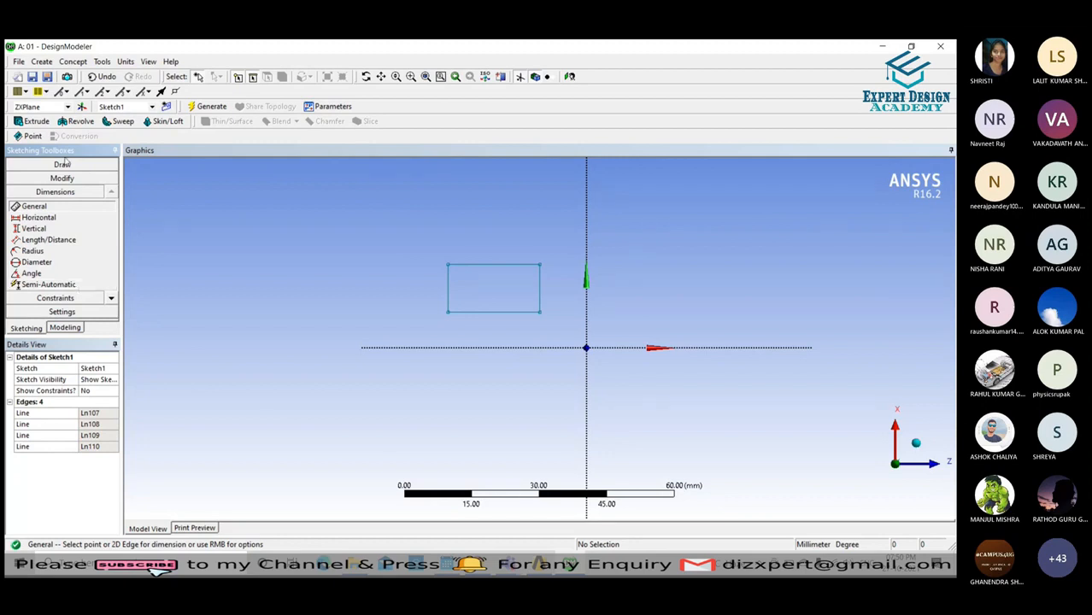
left_click(38, 217)
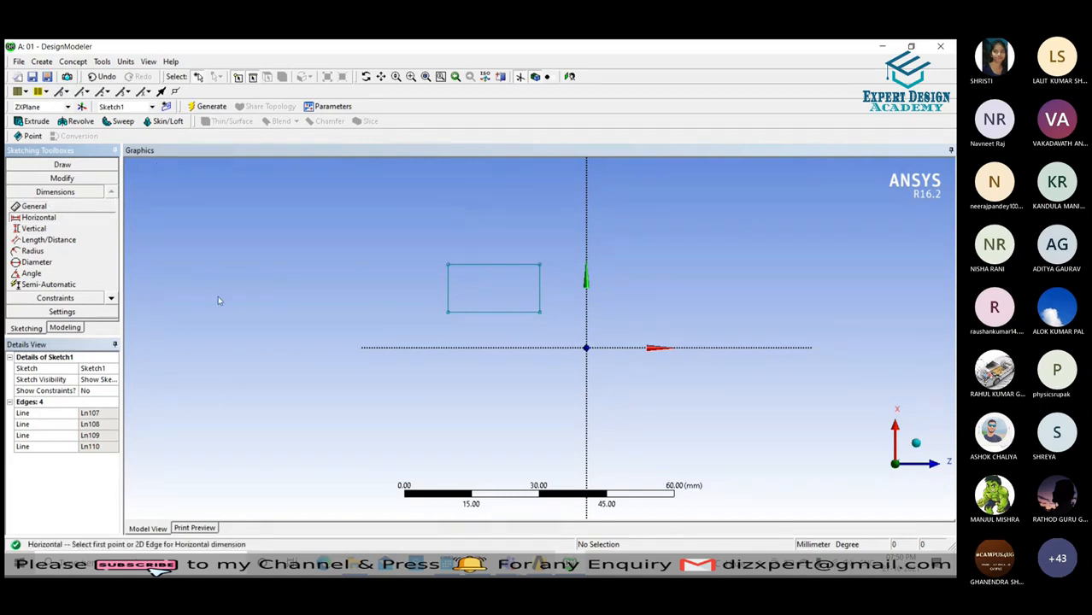
left_click(67, 167)
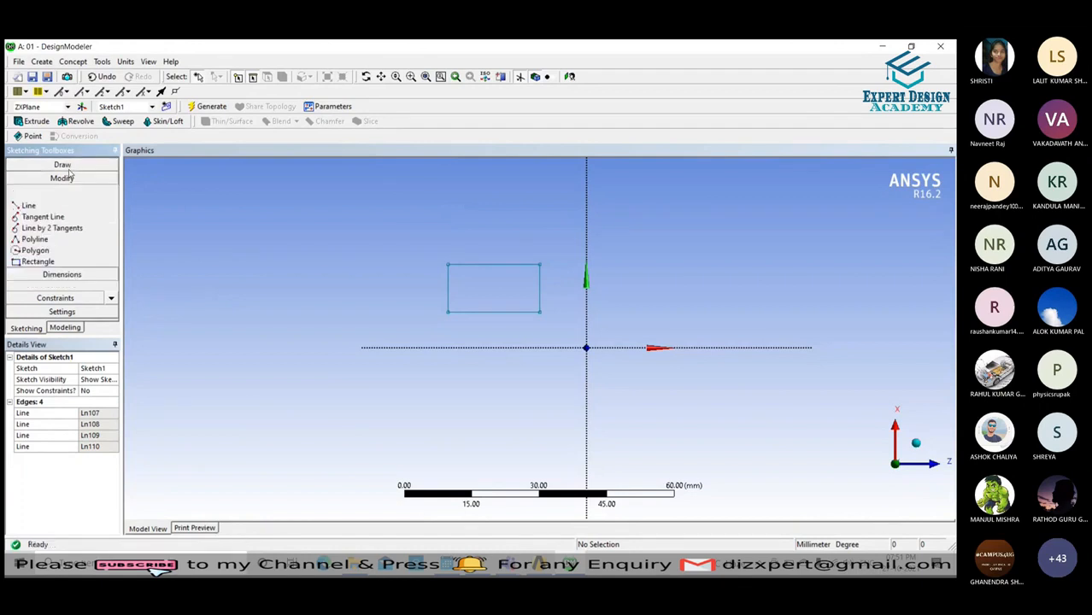
Add General dimensions for the rectangle's width above its top edge and for its height beside its left edge.
left_click(84, 284)
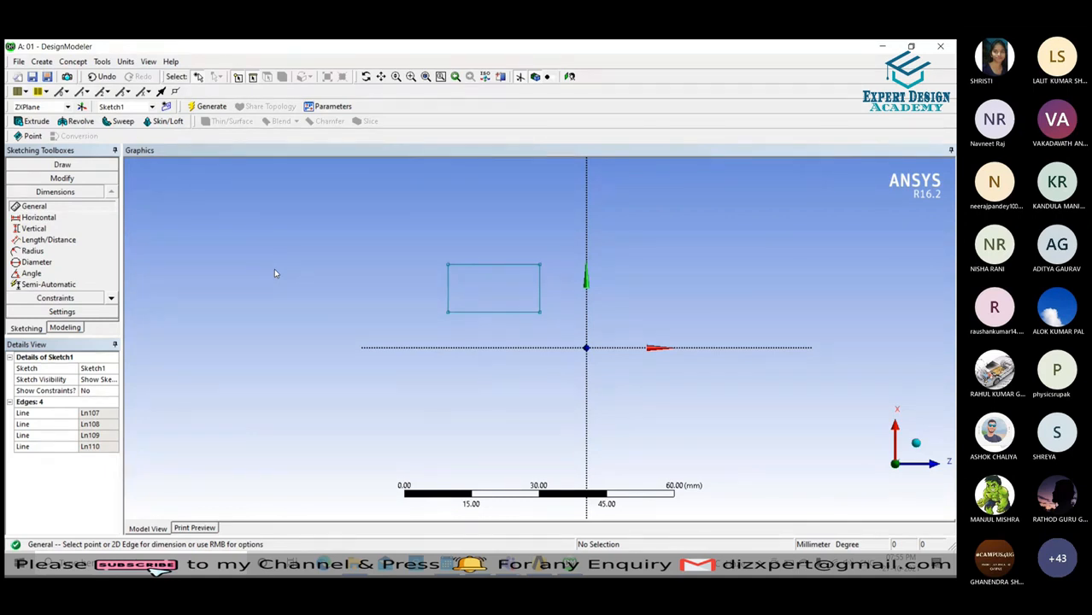
left_click(492, 266)
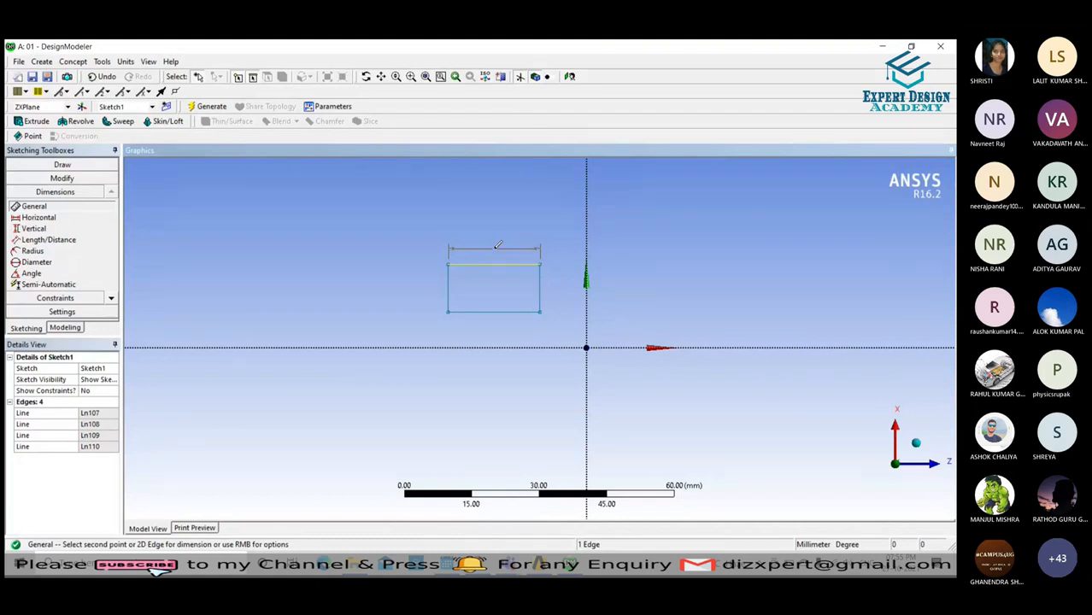
left_click(496, 243)
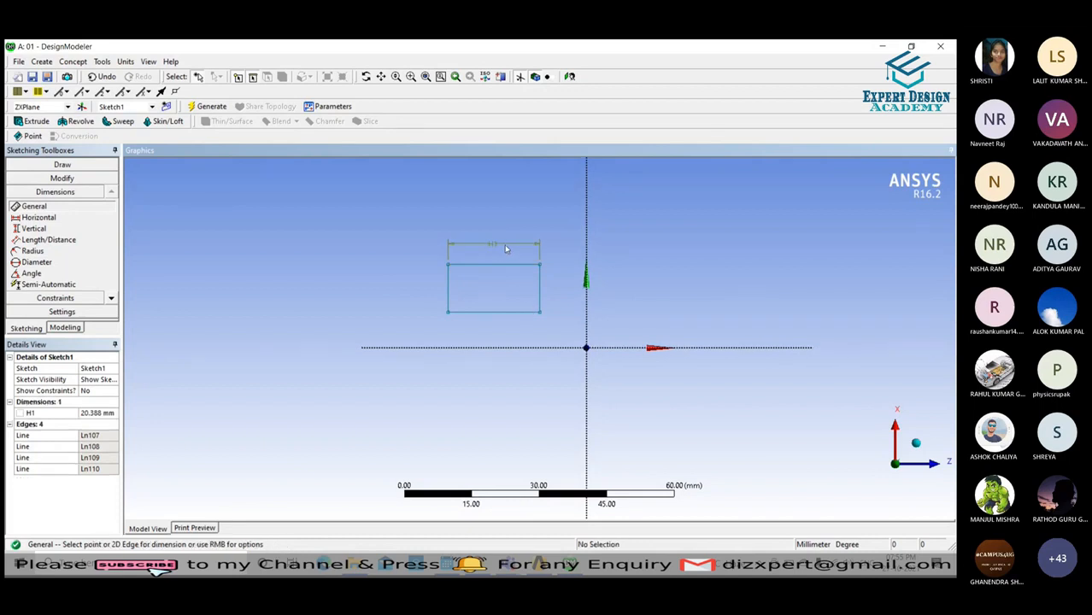
scroll(494, 253, "up", 2)
scroll(446, 179, "up", 3)
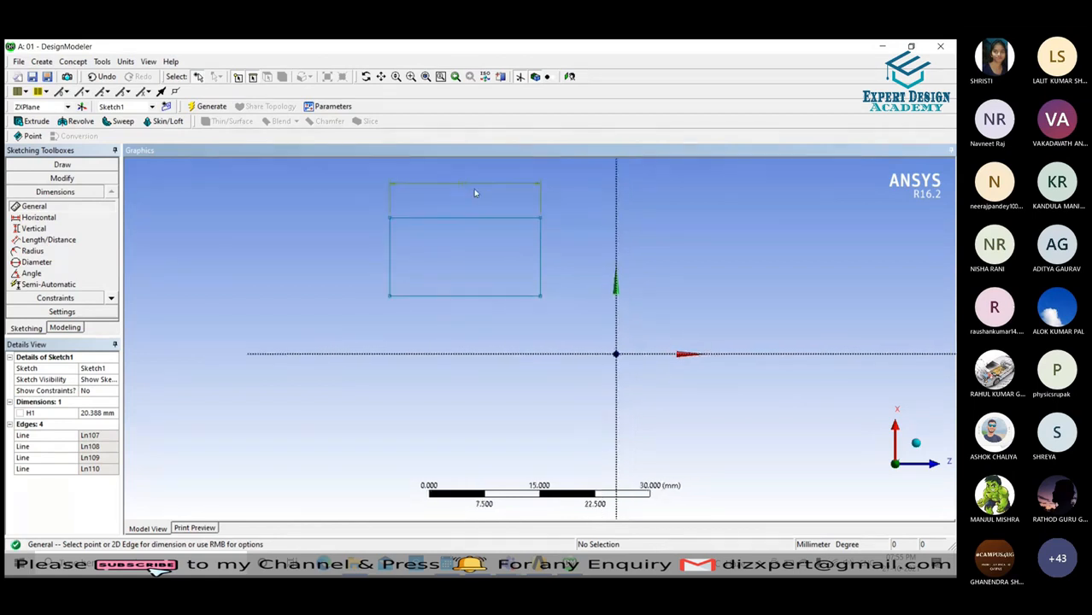
scroll(469, 193, "down", 1)
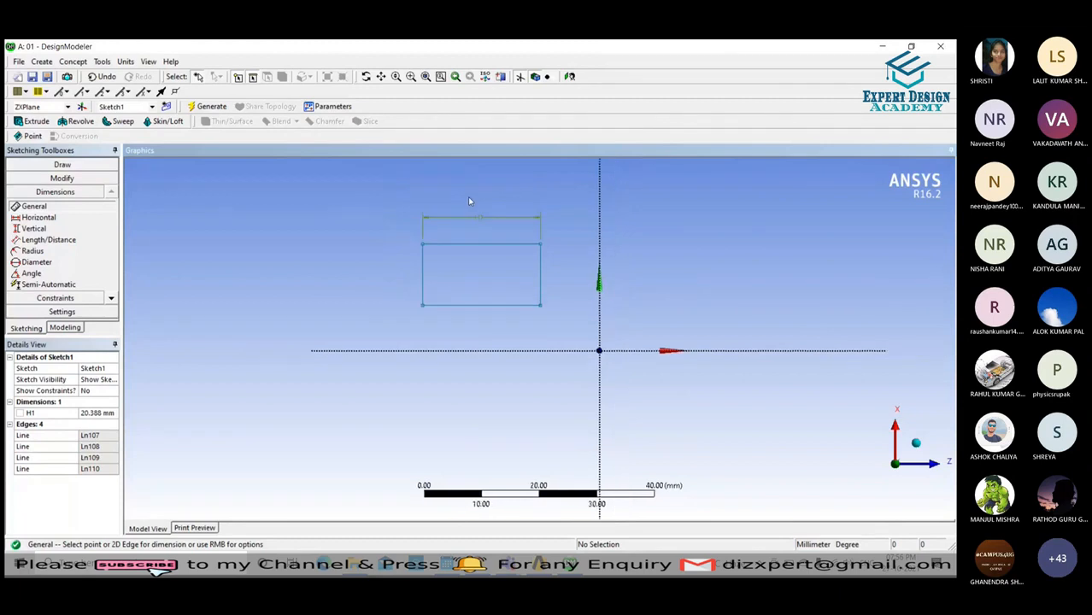
left_click(423, 280)
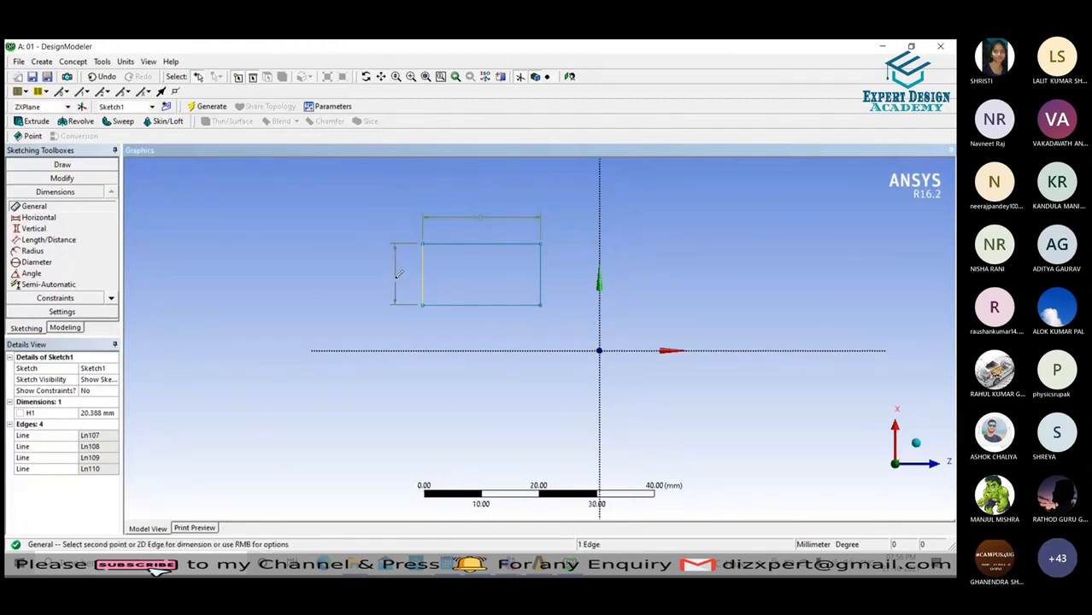
left_click(396, 274)
scroll(325, 257, "up", 2)
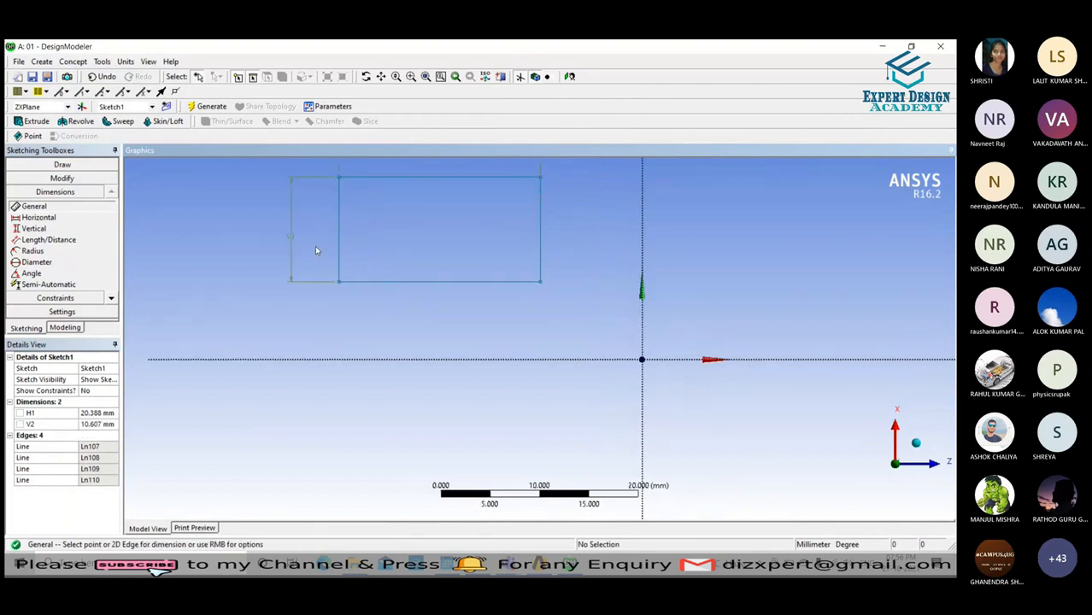
scroll(315, 250, "down", 1)
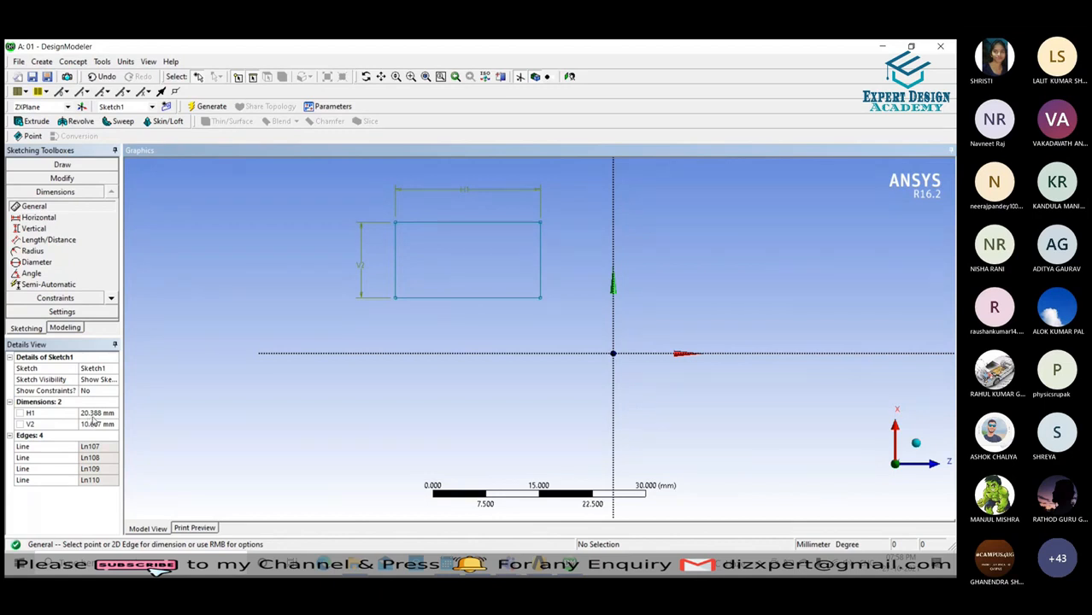
Set the rectangle's horizontal dimension to 25 mm and its vertical dimension to 15 mm.
left_click(96, 413)
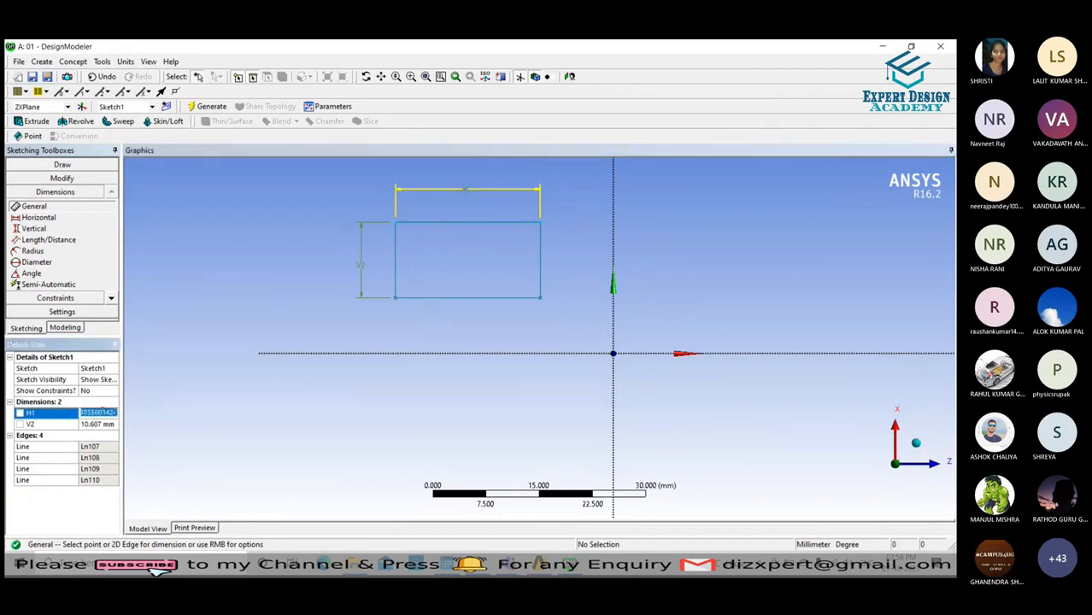
type("25")
key("Return")
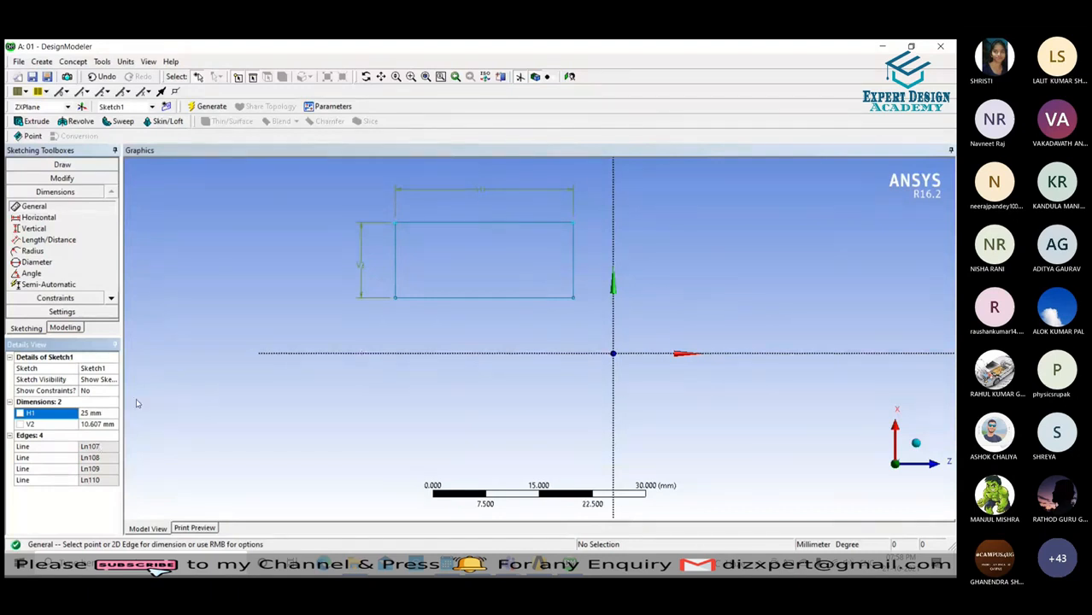
left_click(107, 424)
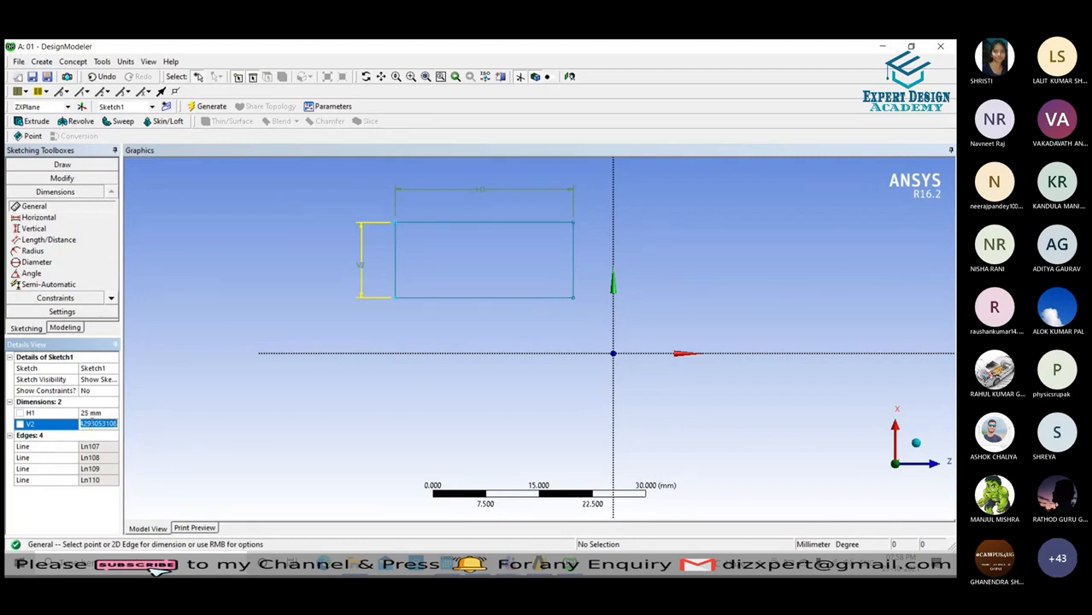
type("15")
key("Return")
scroll(317, 366, "down", 2)
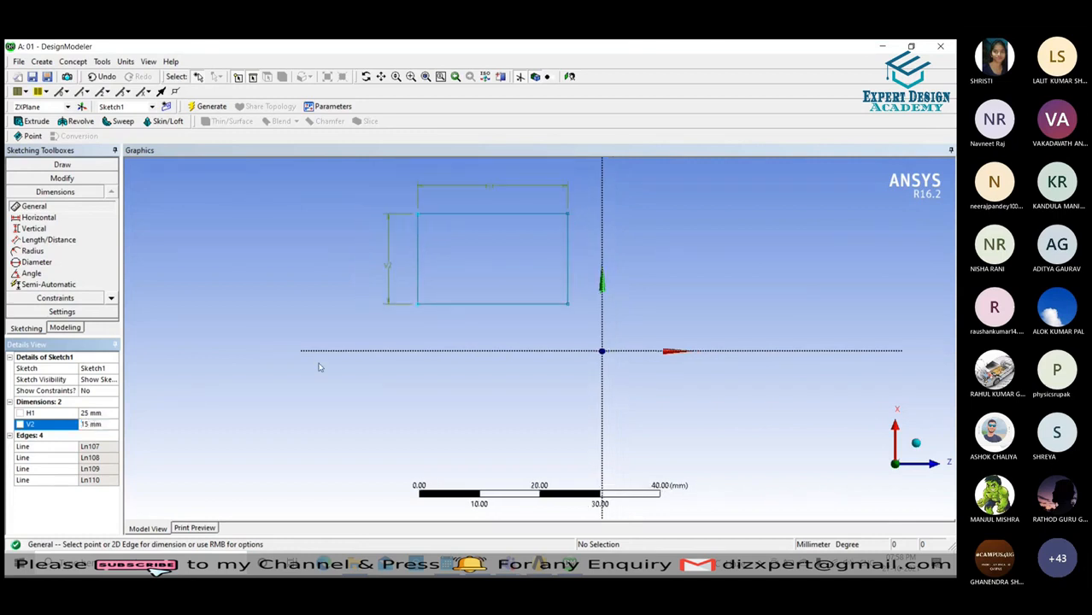
scroll(581, 188, "up", 1)
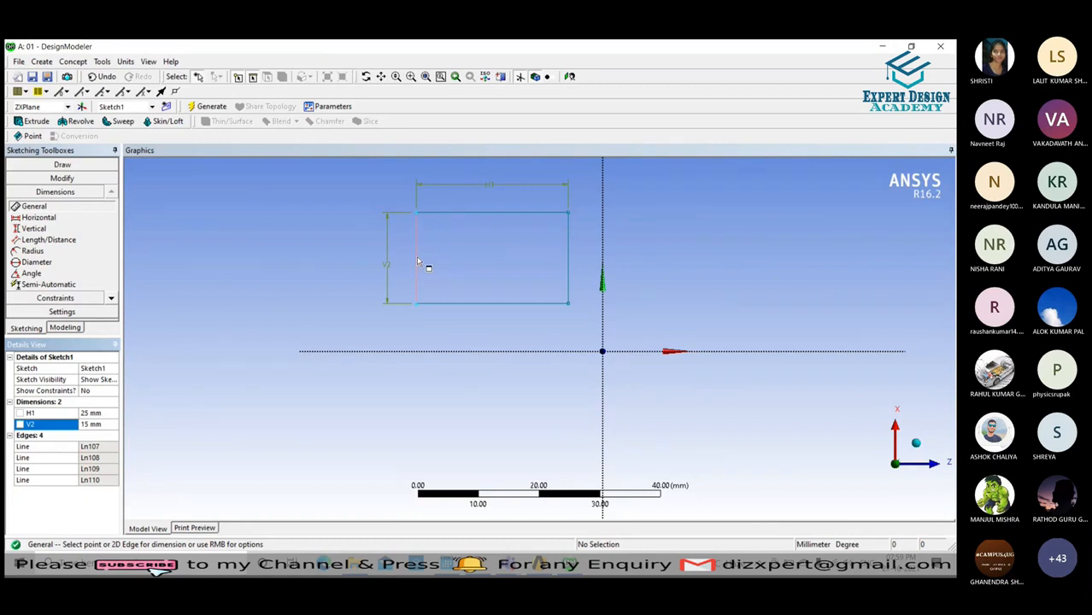
scroll(385, 259, "down", 1)
Sketch a second rectangle about 26 mm wide and 15 mm high, right of the vertical axis and above the horizontal axis.
left_click(66, 165)
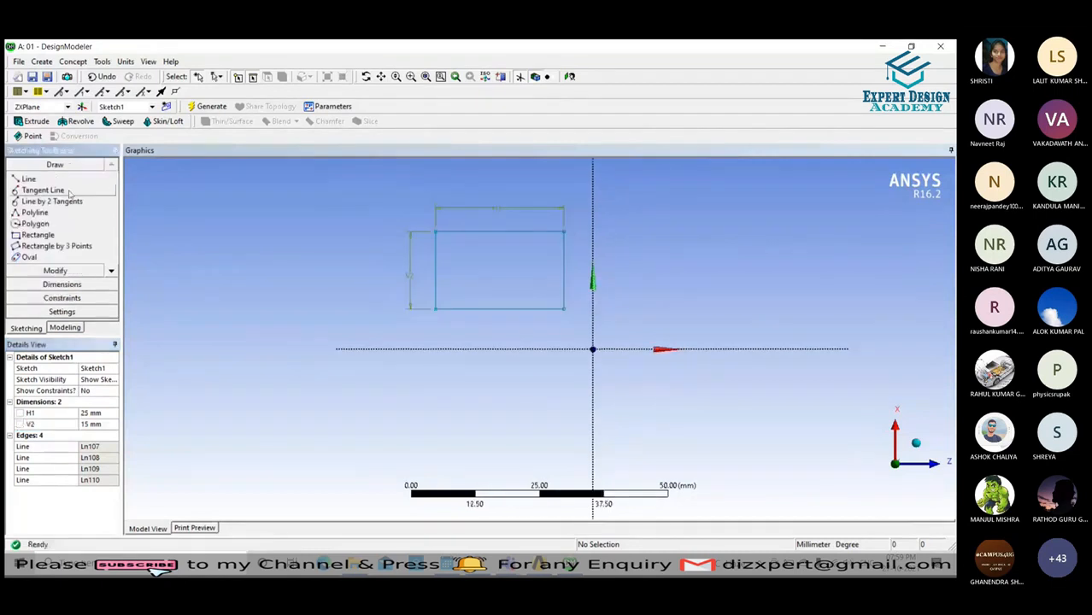
left_click(50, 236)
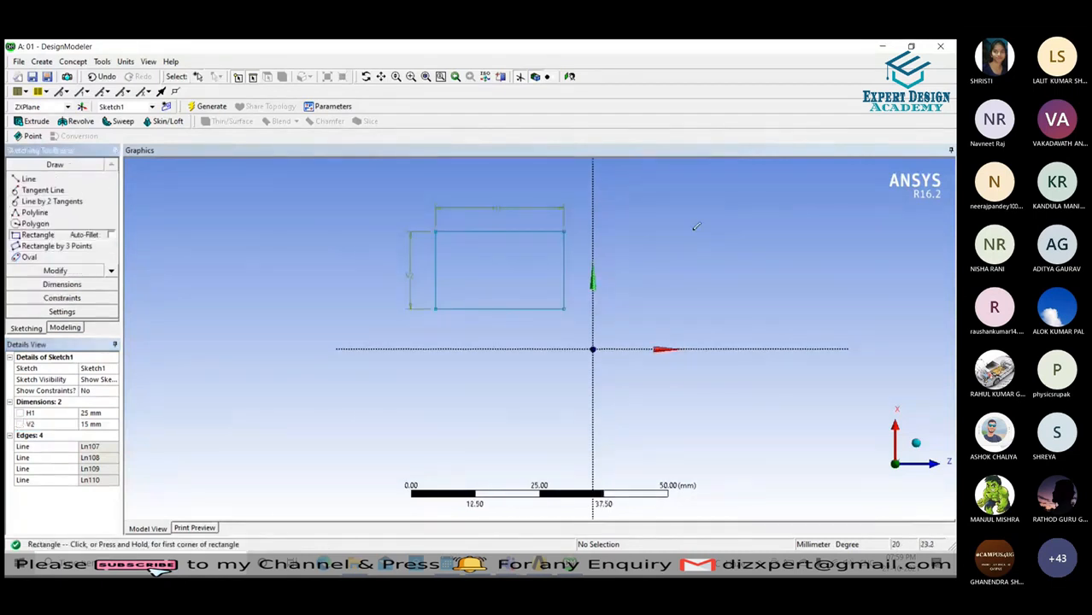
left_click_drag(648, 223, 784, 301)
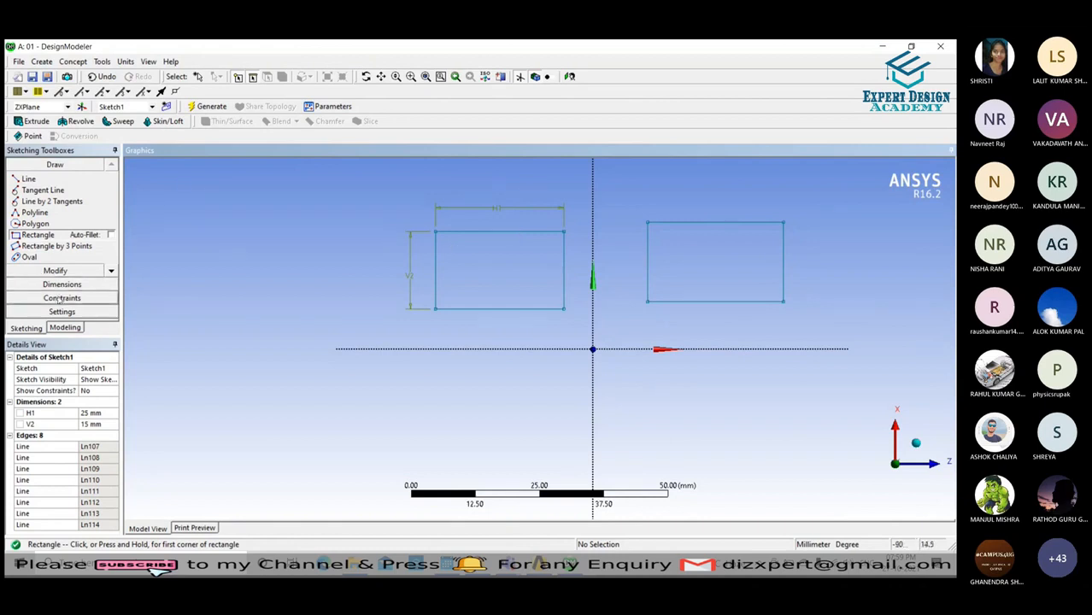
Add a Horizontal dimension for the second rectangle's width, placed above its top edge.
left_click(106, 284)
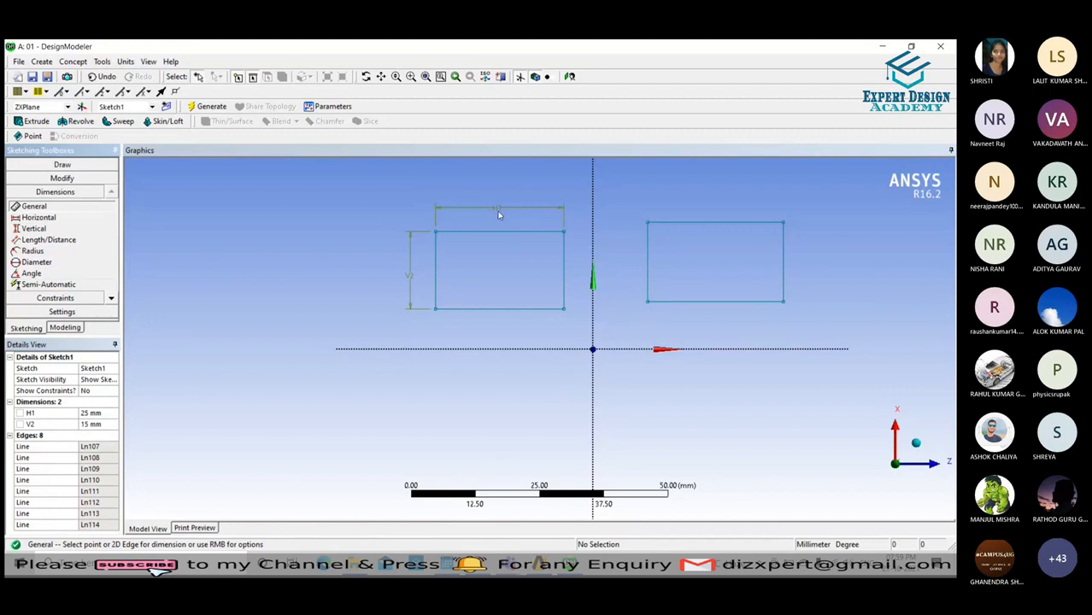
left_click(49, 219)
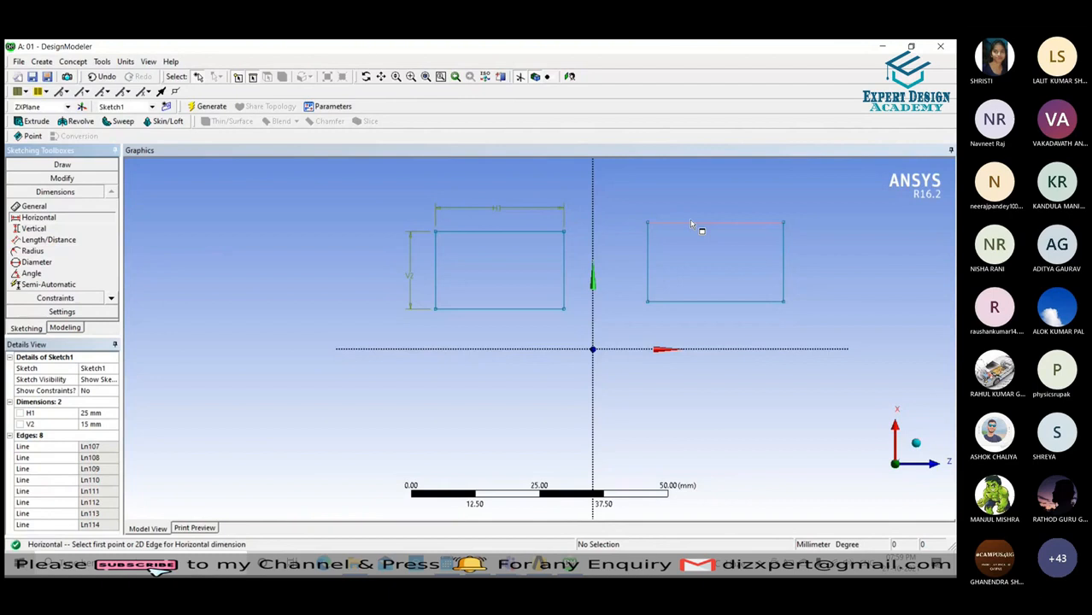
left_click(721, 223)
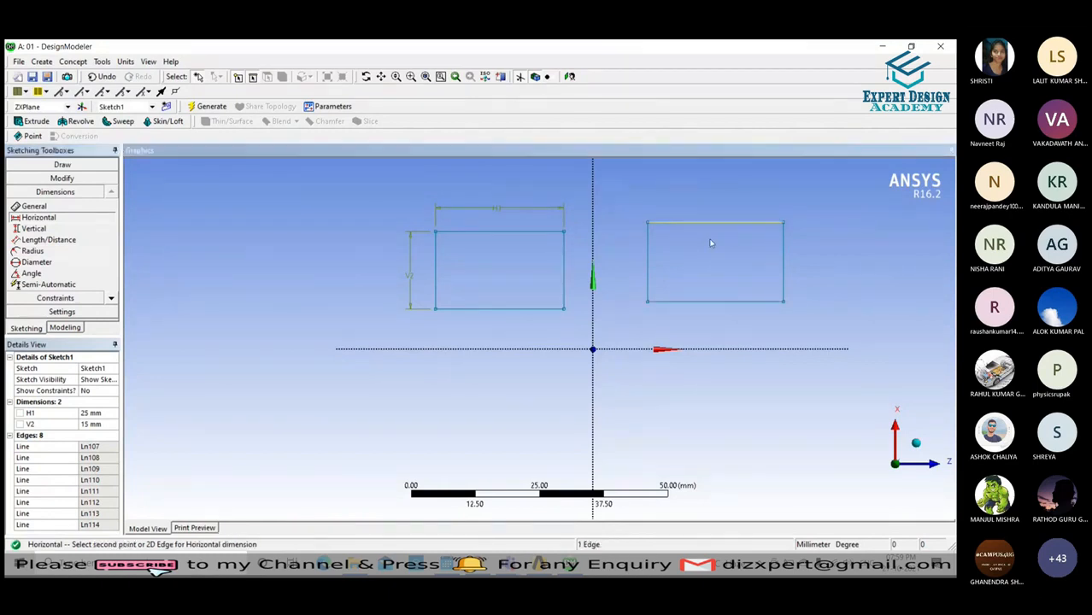
left_click(716, 302)
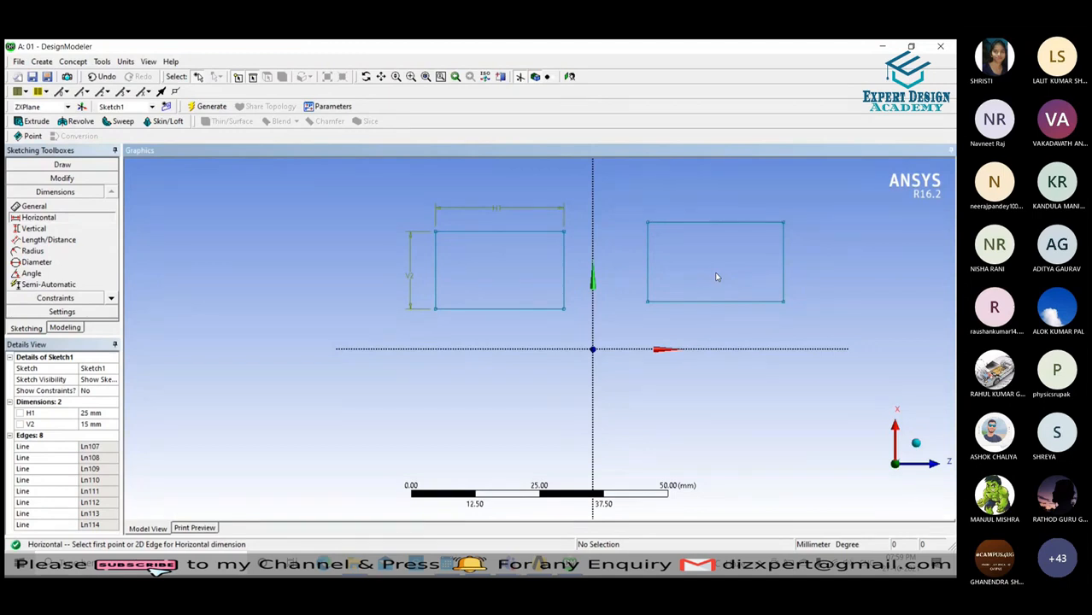
left_click(741, 227)
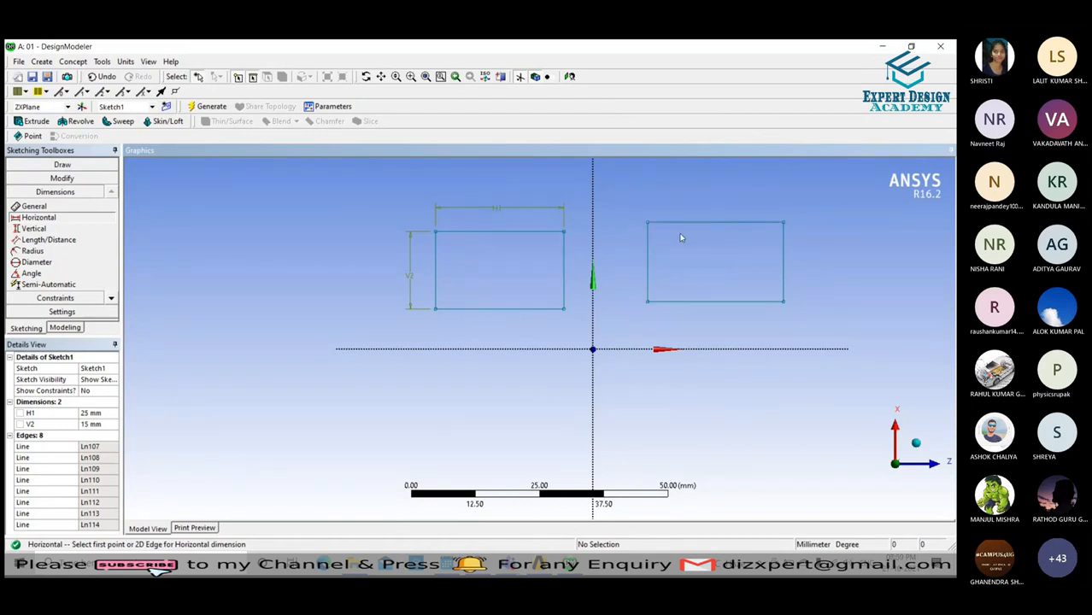
left_click(783, 254)
left_click(752, 196)
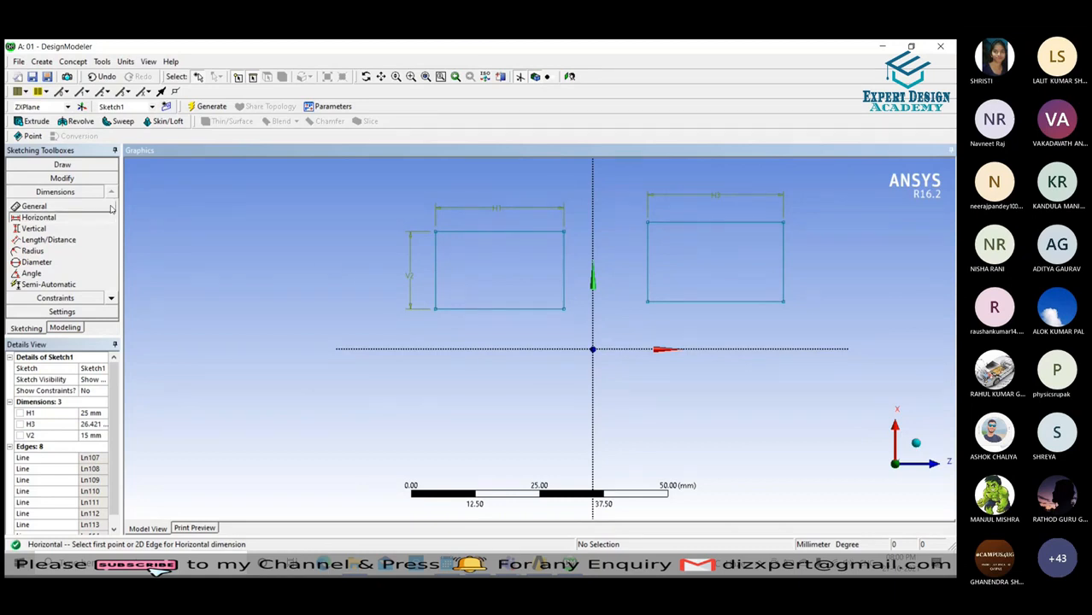
Add a Vertical dimension between the second rectangle's top and bottom edges, placed beside its right edge.
left_click(47, 229)
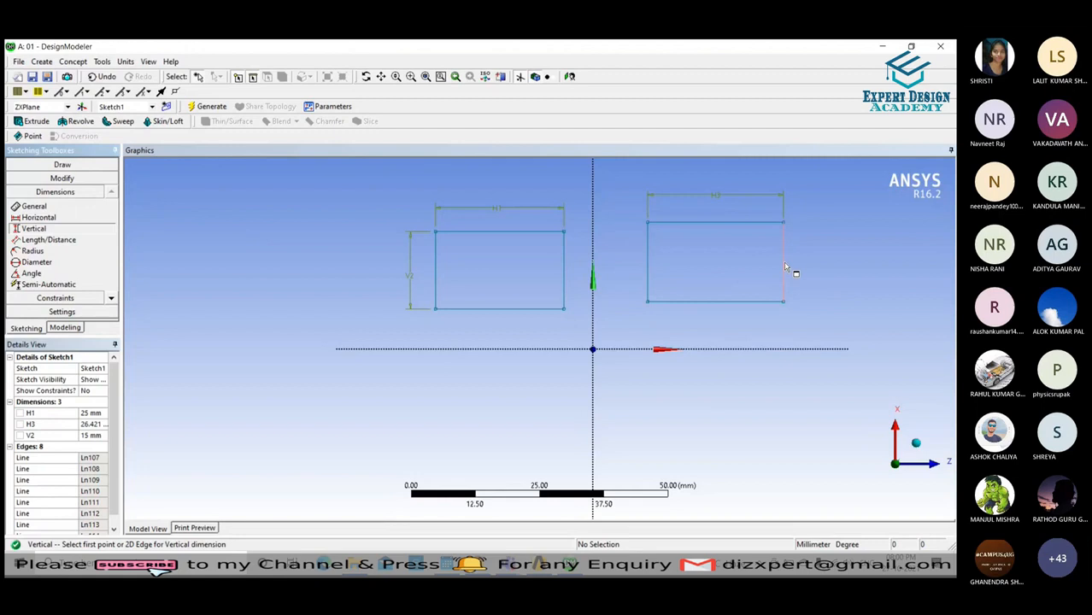
left_click(723, 223)
left_click(754, 304)
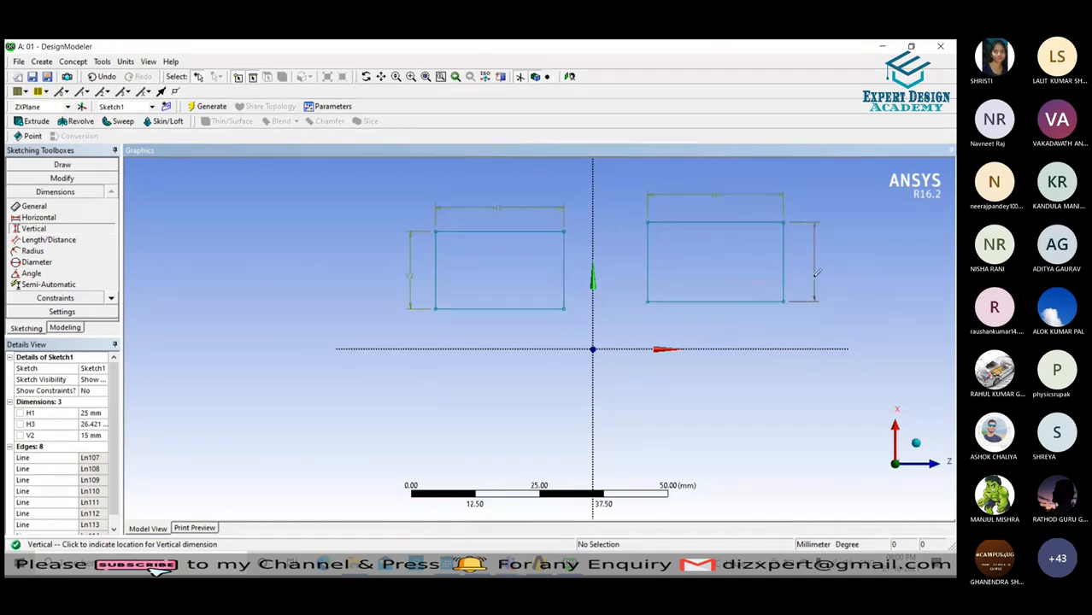
left_click(813, 272)
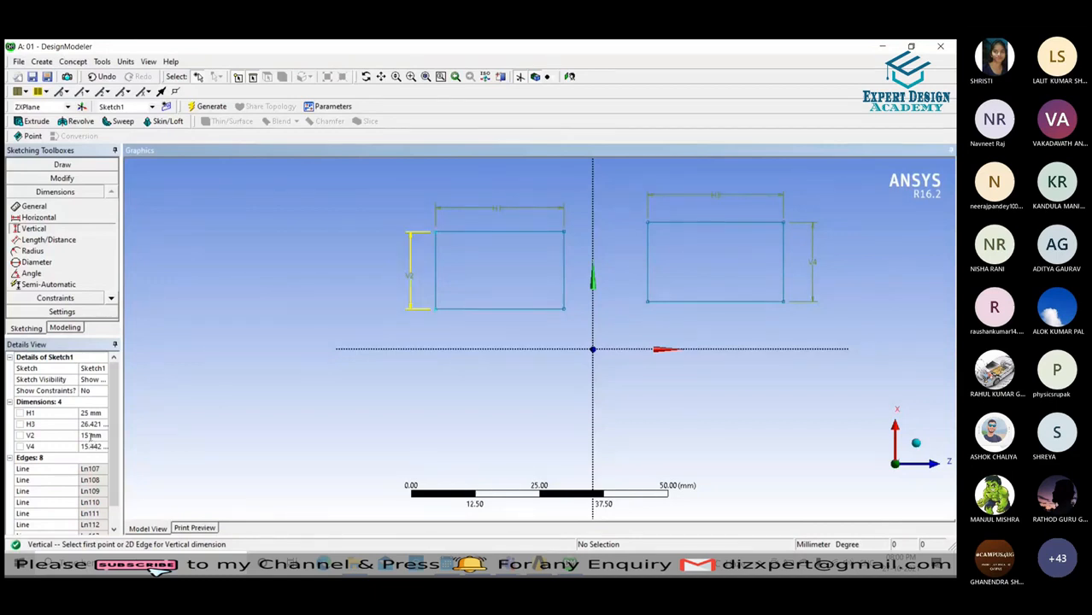
Set the second rectangle's horizontal dimension to 25 mm and its vertical dimension to 15 mm.
left_click(91, 424)
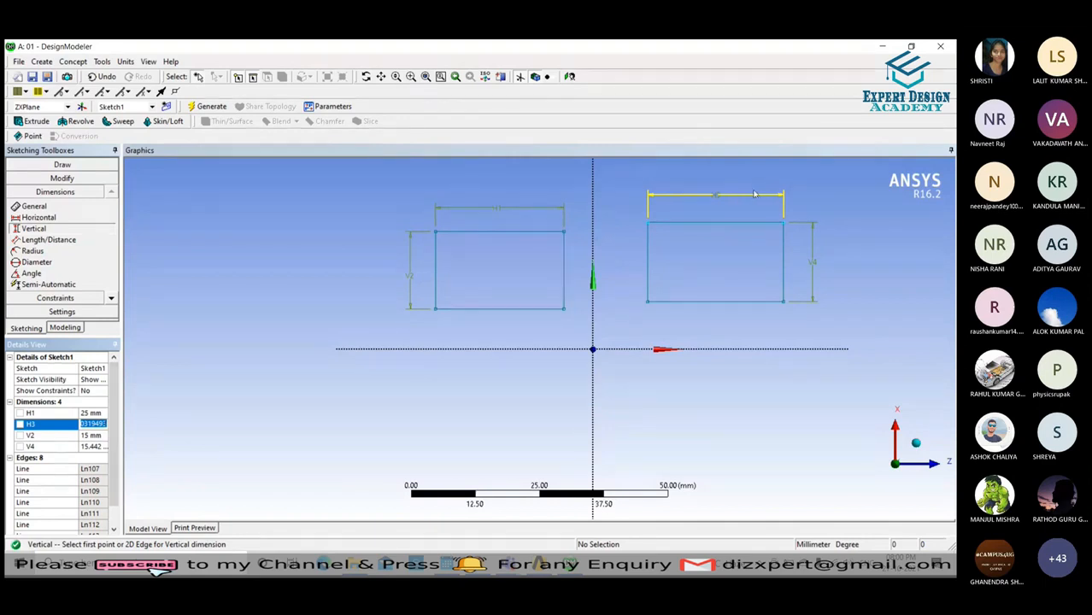
type("25")
key("Return")
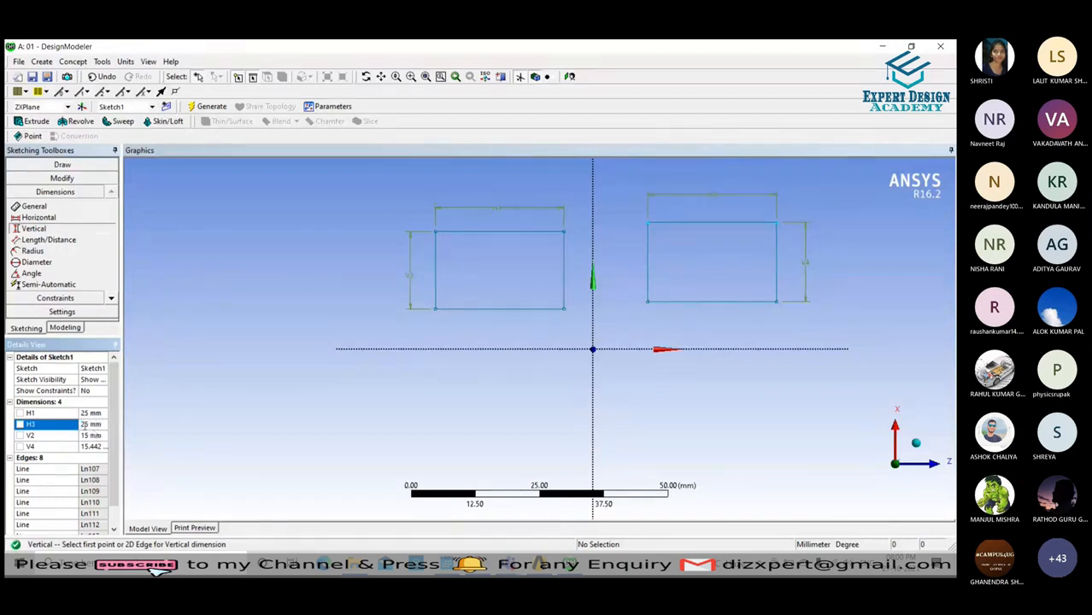
left_click(92, 446)
type("15")
key("Return")
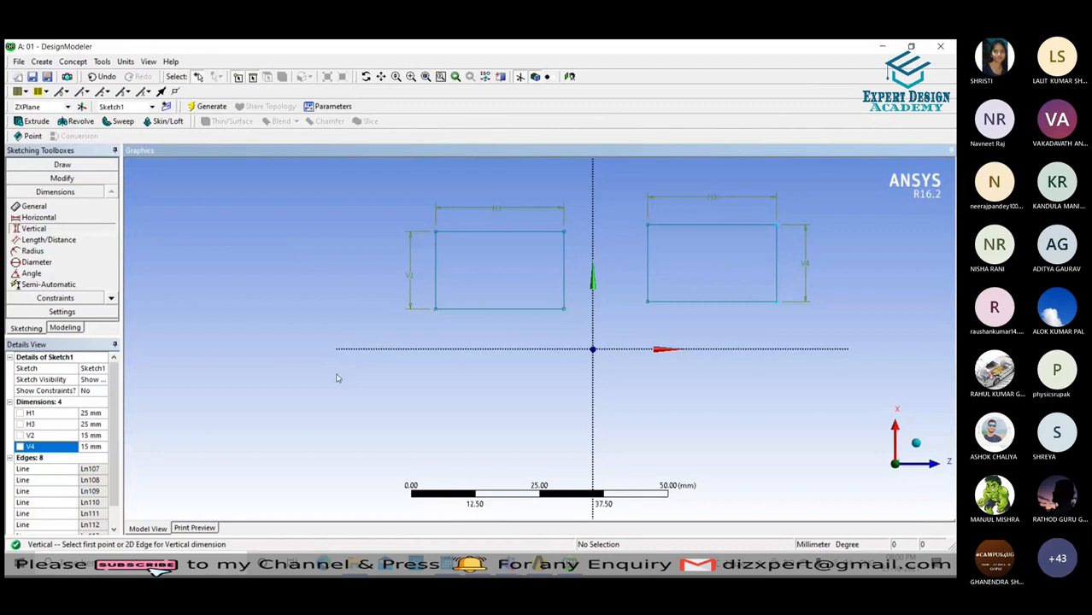
Add a Length/Distance dimension for the bottom edge of the large undimensioned rectangle, placed below that edge.
mouse_move(508, 564)
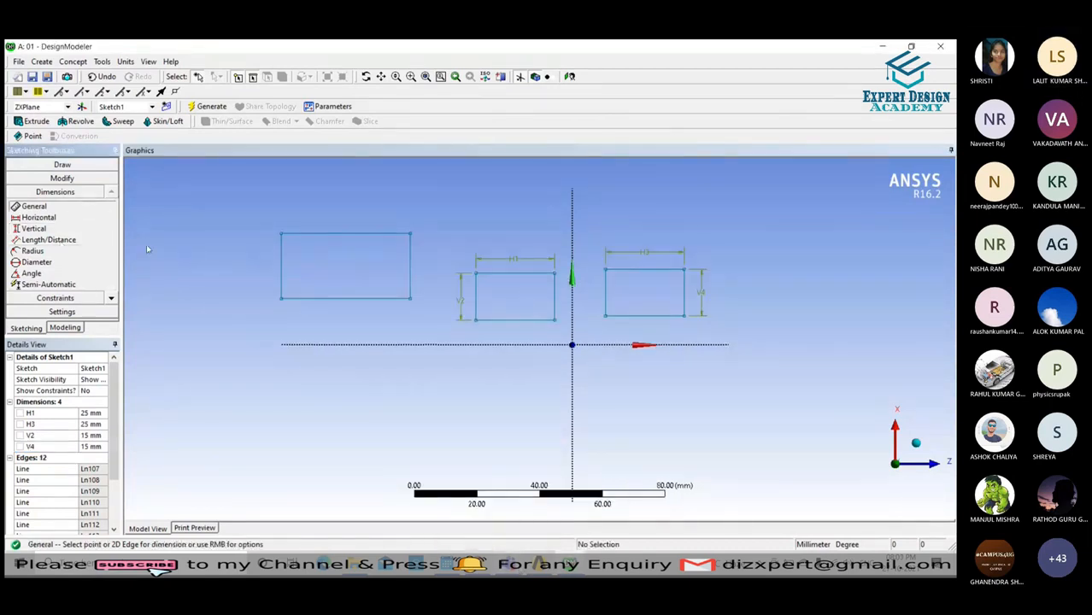
scroll(267, 239, "up", 1)
scroll(278, 239, "down", 1)
scroll(221, 224, "up", 1)
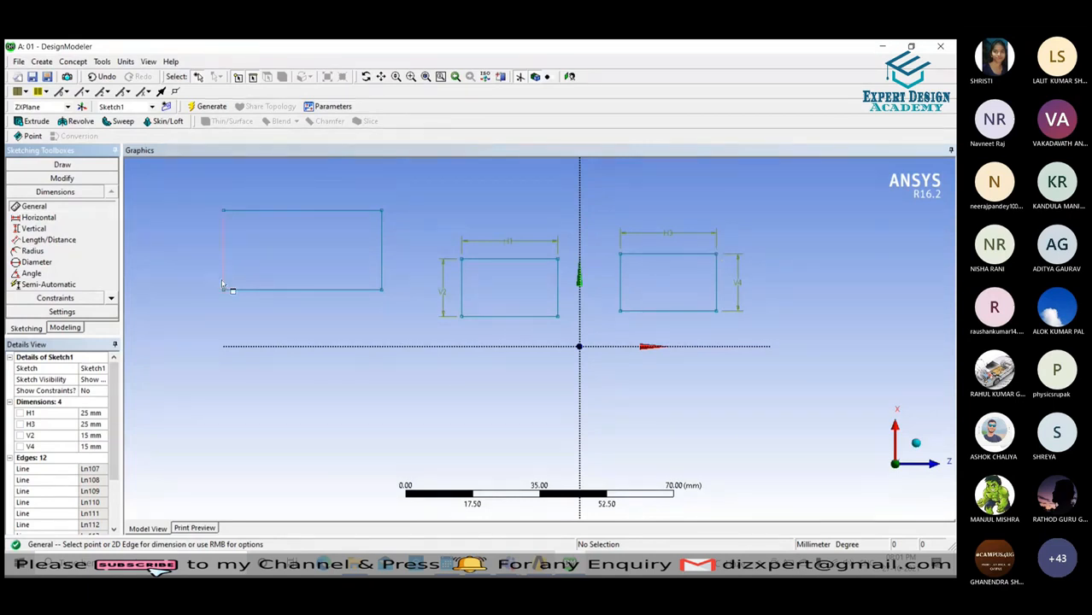
left_click(60, 242)
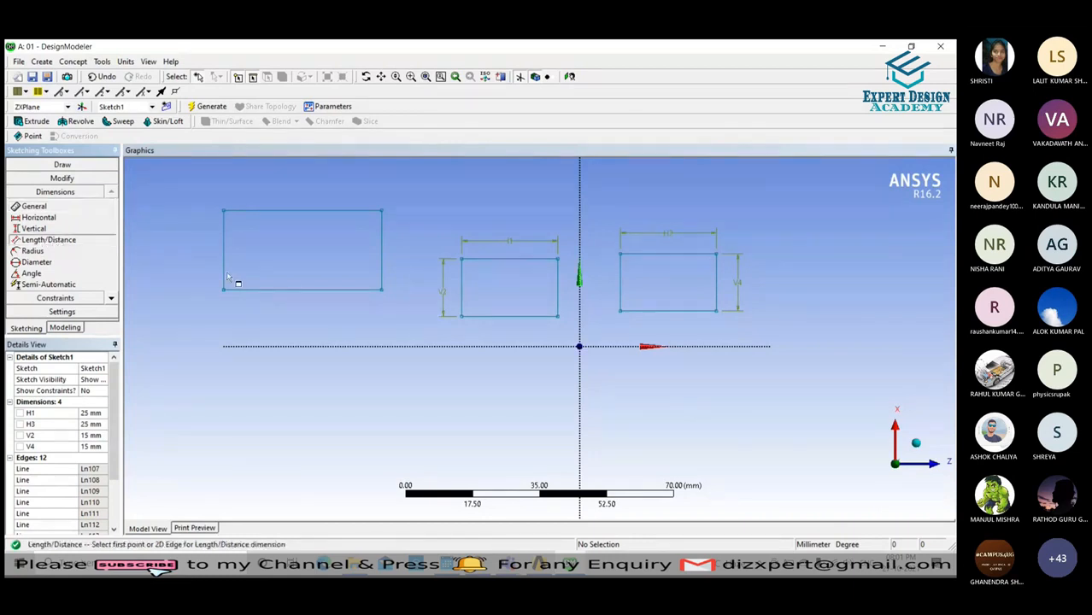
left_click(295, 290)
left_click(344, 315)
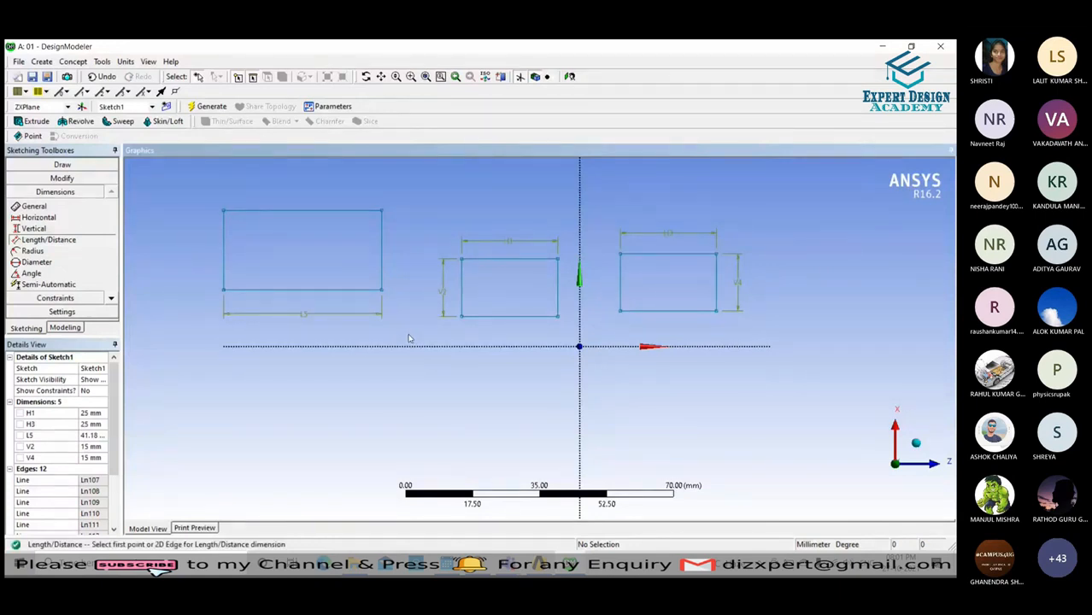
scroll(293, 314, "up", 2)
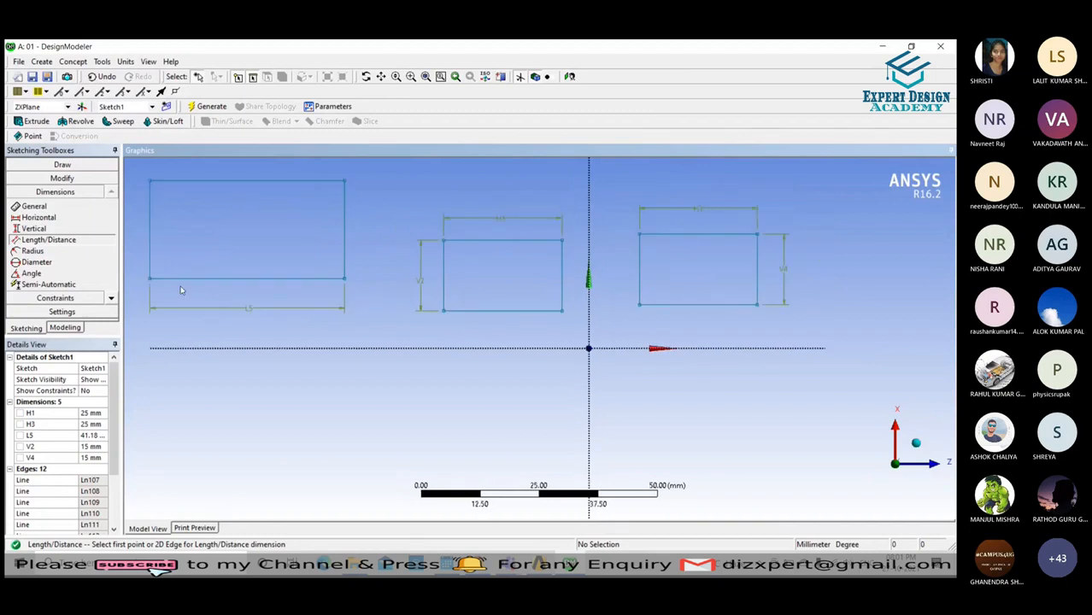
scroll(251, 316, "down", 2)
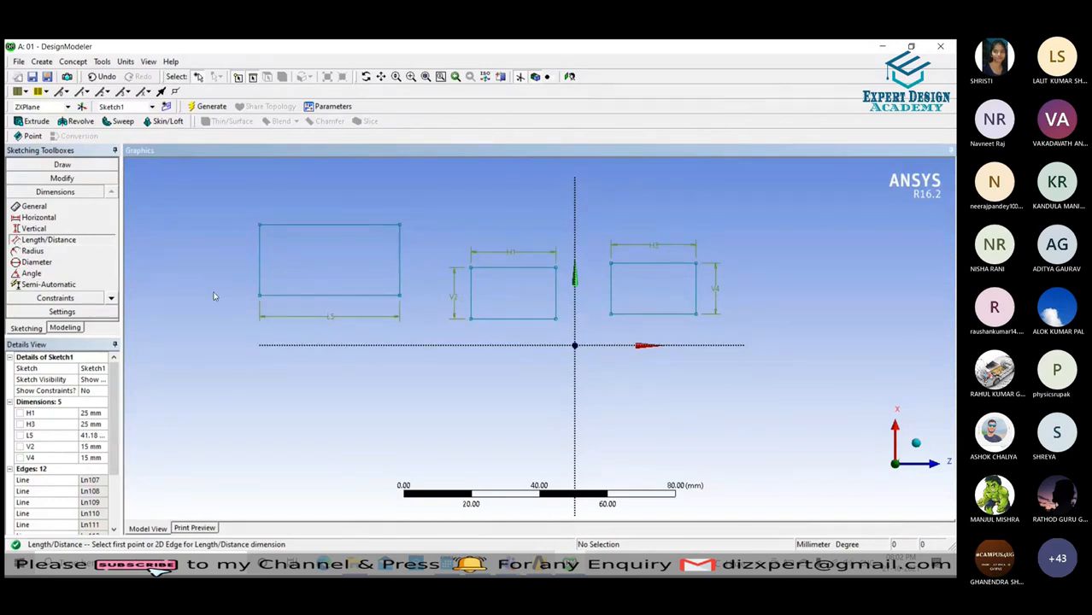
Sketch an inclined line about 39 mm long, rising away from the vertical axis, to the right of all the rectangles.
scroll(214, 296, "down", 1)
left_click(58, 165)
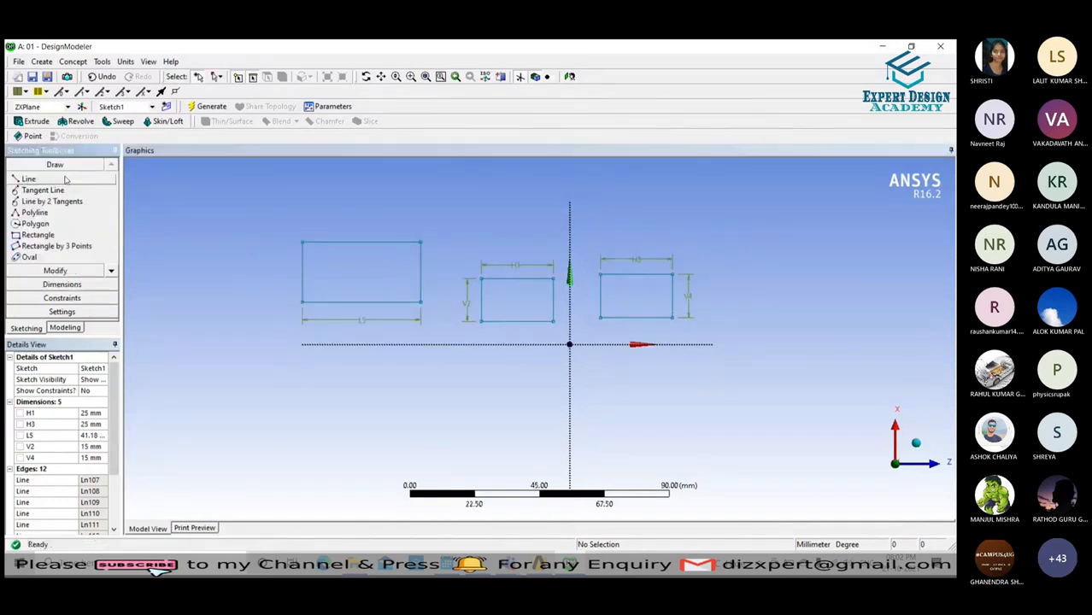
left_click(65, 180)
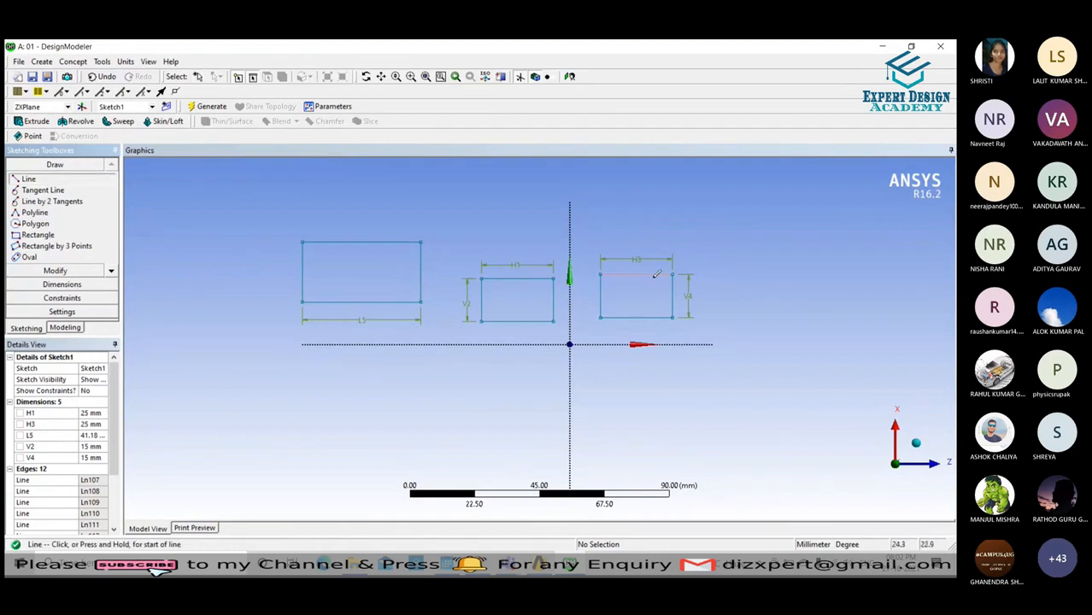
left_click_drag(754, 312, 840, 245)
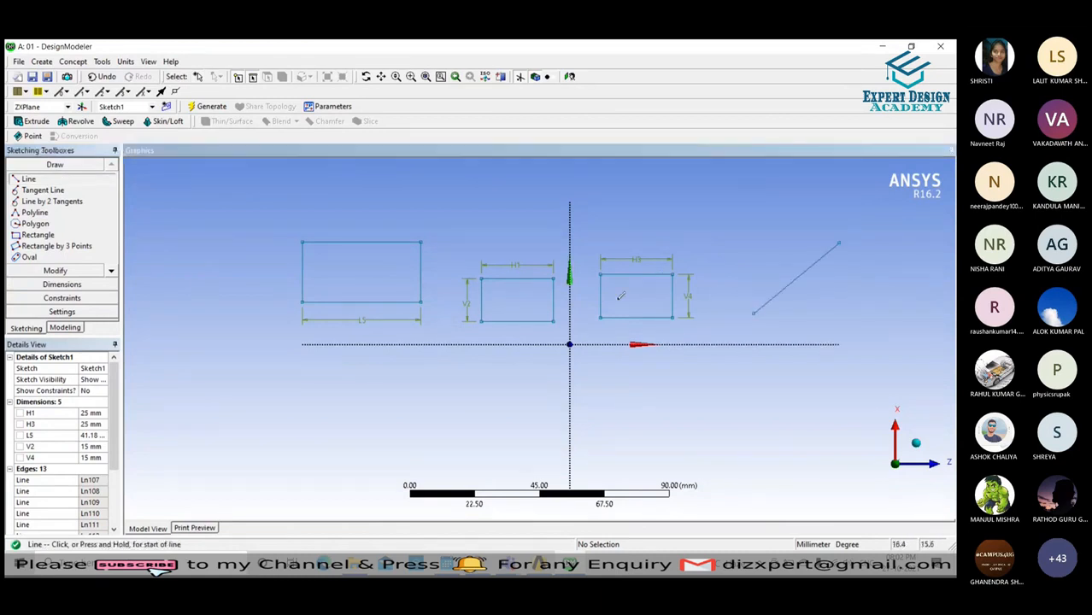
left_click(61, 285)
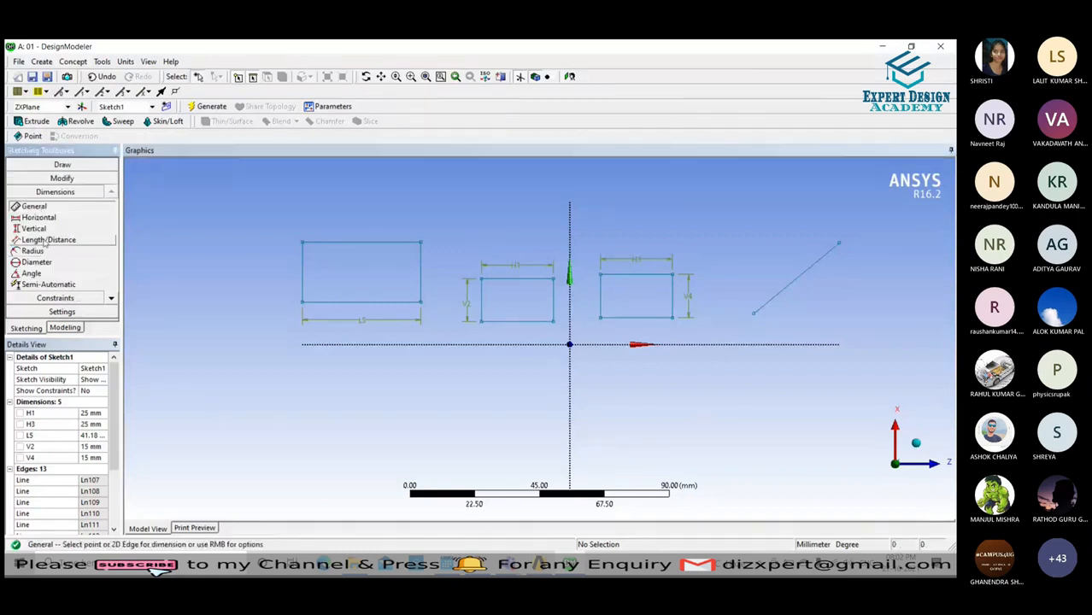
left_click(46, 240)
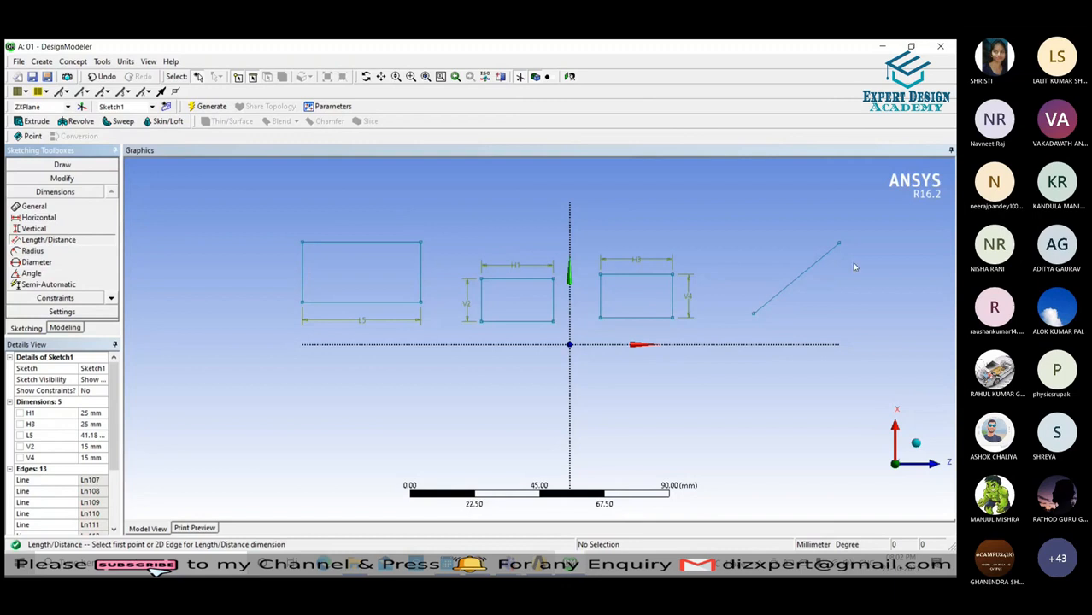
left_click(816, 260)
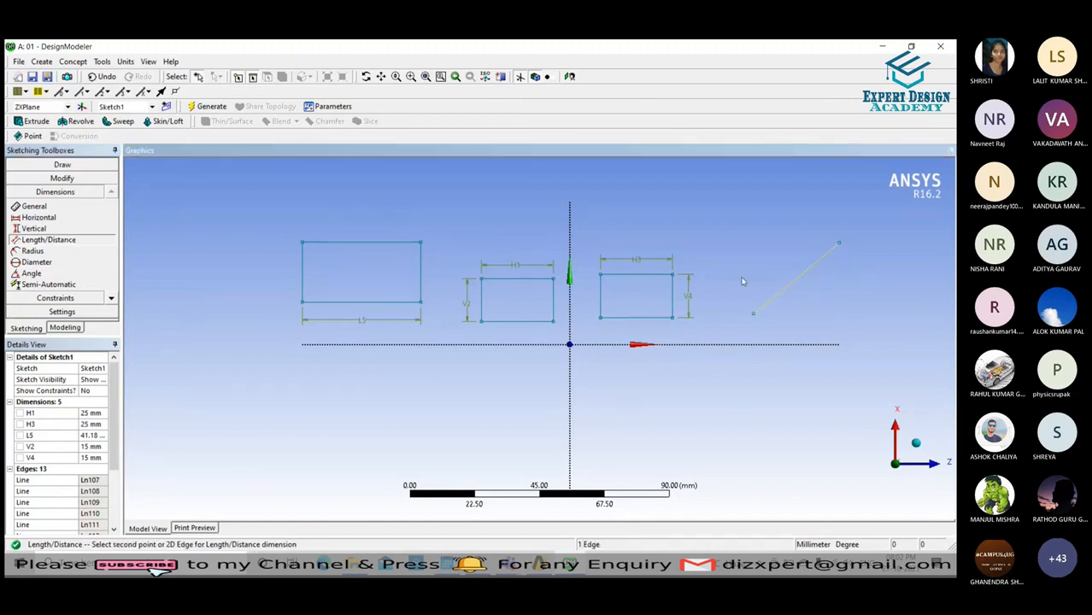
key("Escape")
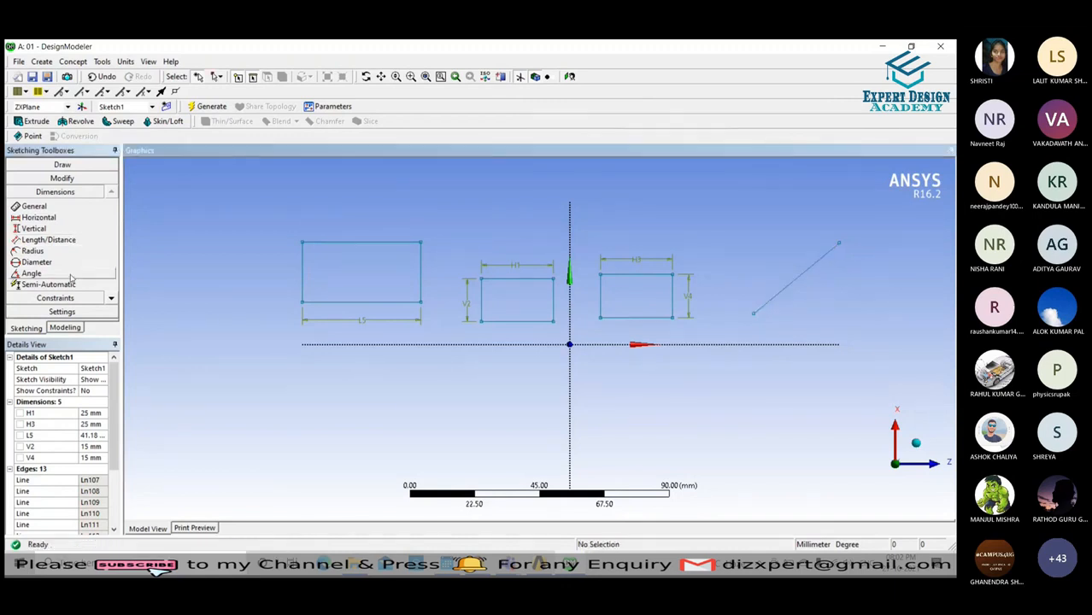
Add a Vertical dimension between the large rectangle's two right corner points, placed beside its right edge.
left_click(40, 229)
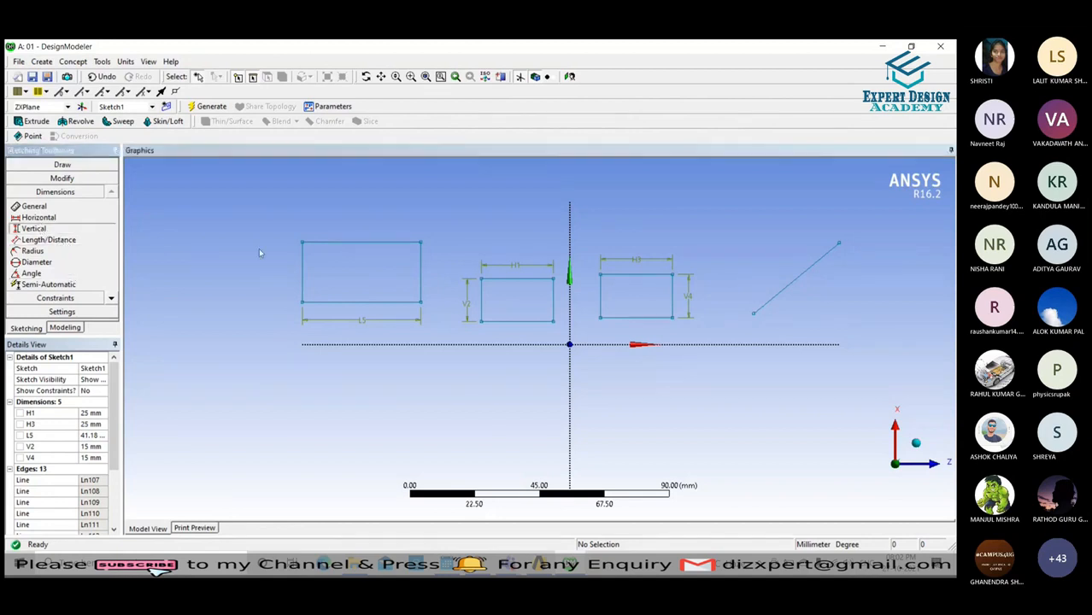
left_click(421, 244)
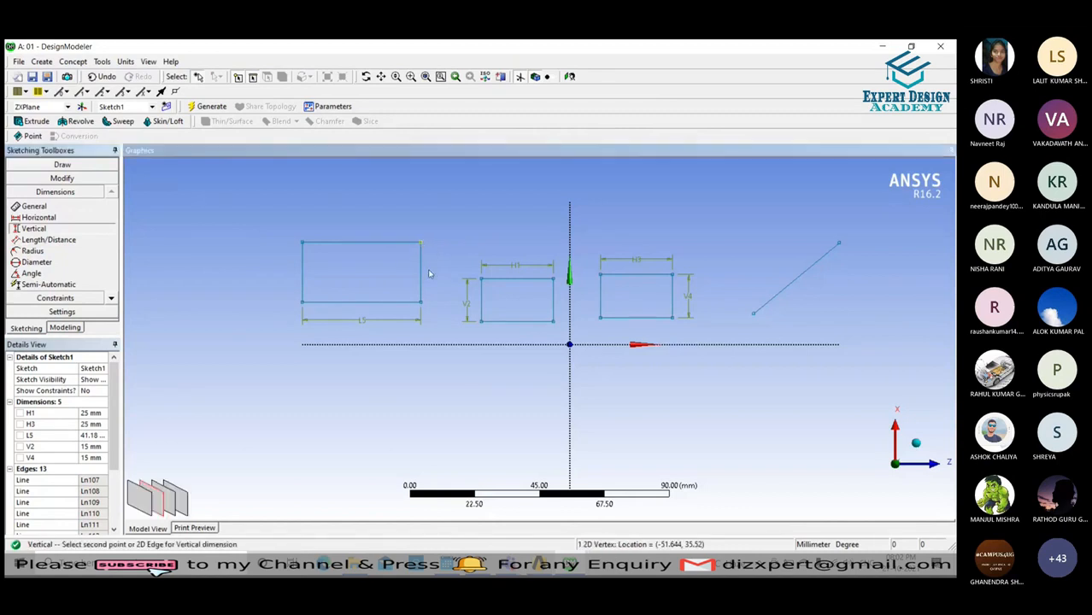
left_click(422, 302)
left_click(440, 276)
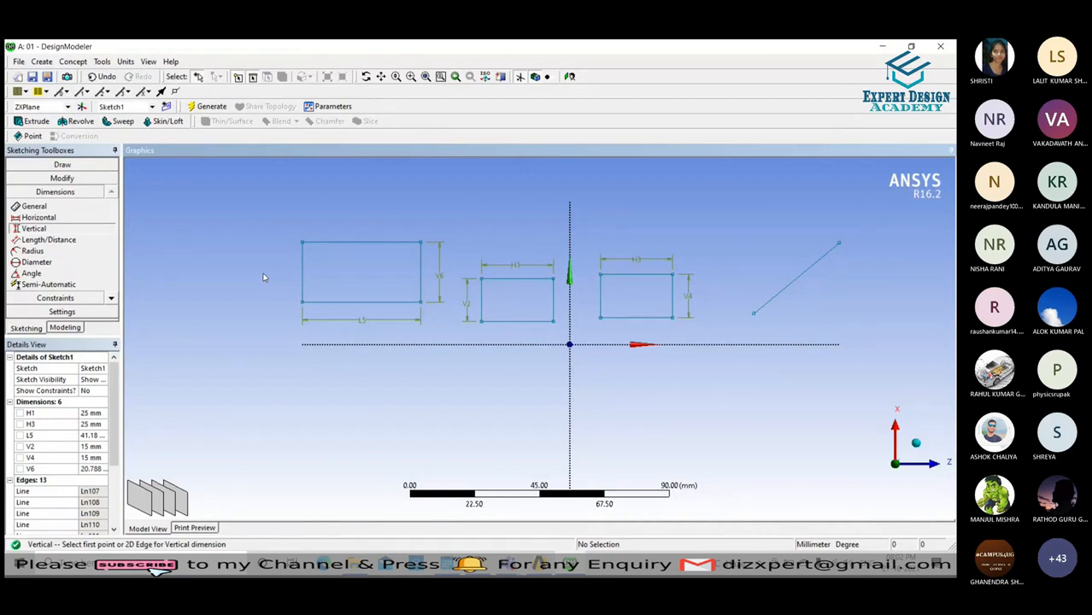
Add a Length/Distance dimension between the two endpoints of the inclined line, placed alongside it.
left_click(48, 240)
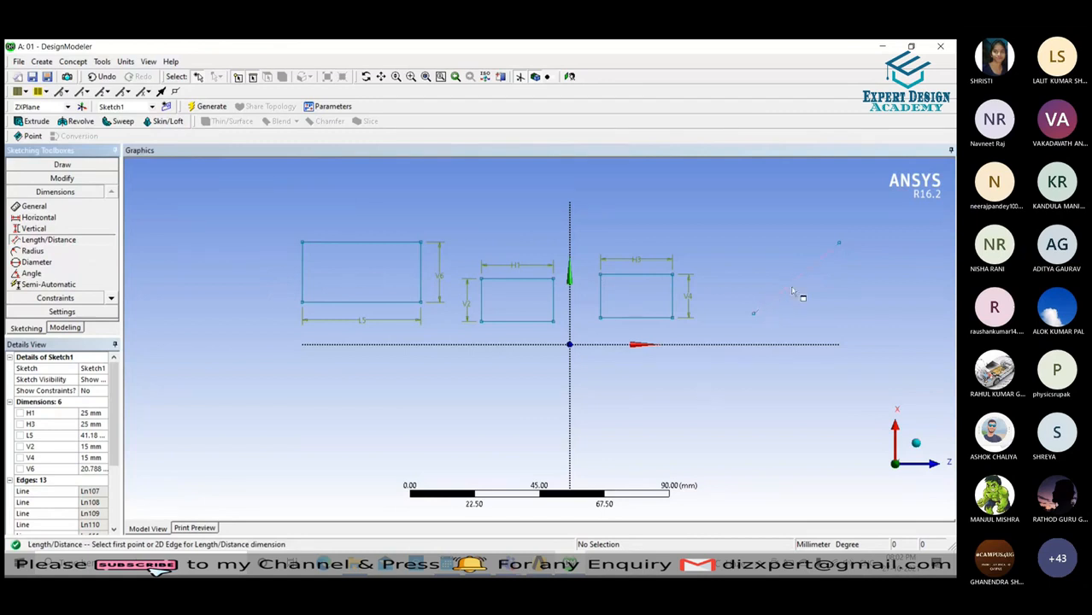
left_click(753, 315)
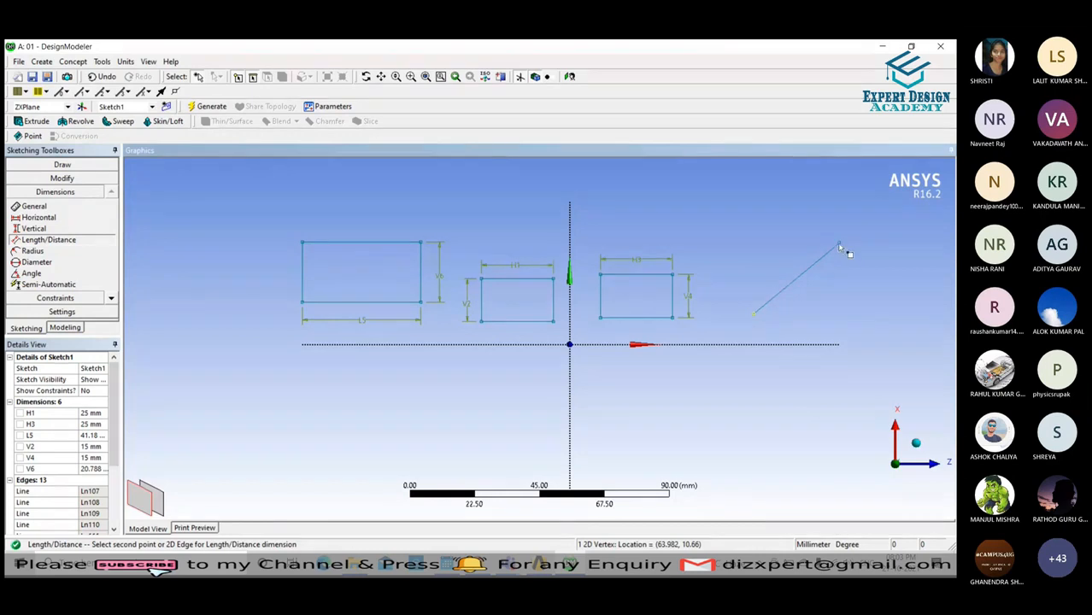
left_click(839, 243)
left_click(846, 271)
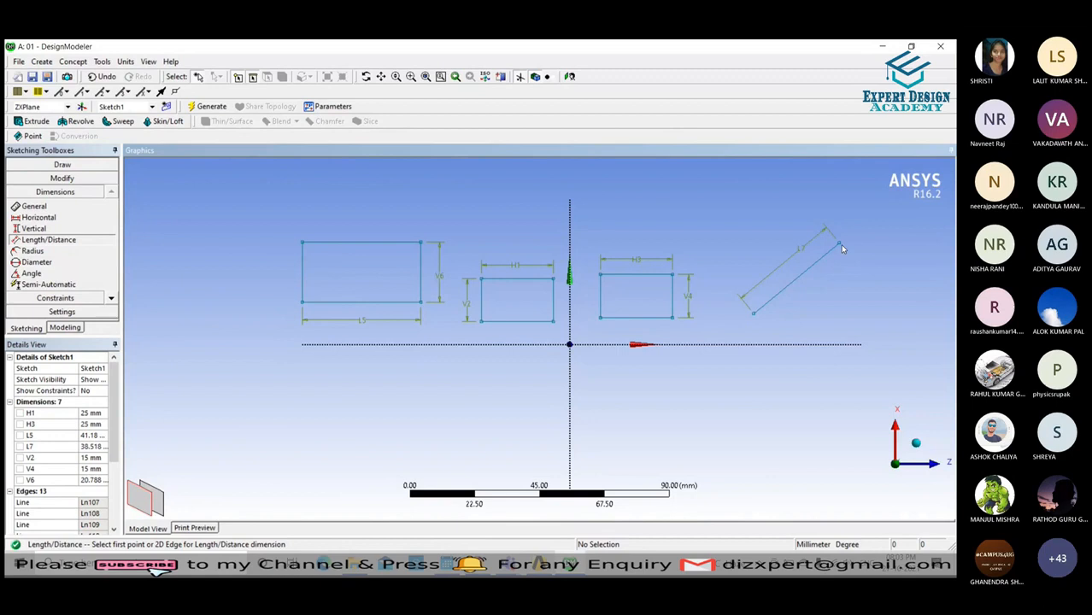
Sketch a circle about 25 mm in diameter above the horizontal axis, to the left of the large rectangle.
left_click(62, 164)
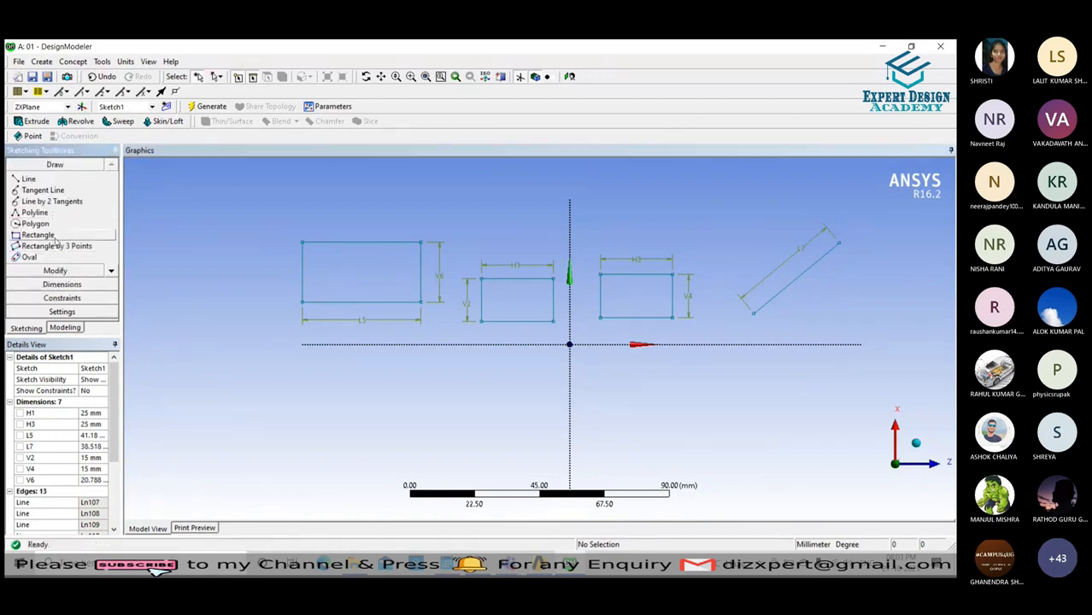
scroll(55, 224, "down", 2)
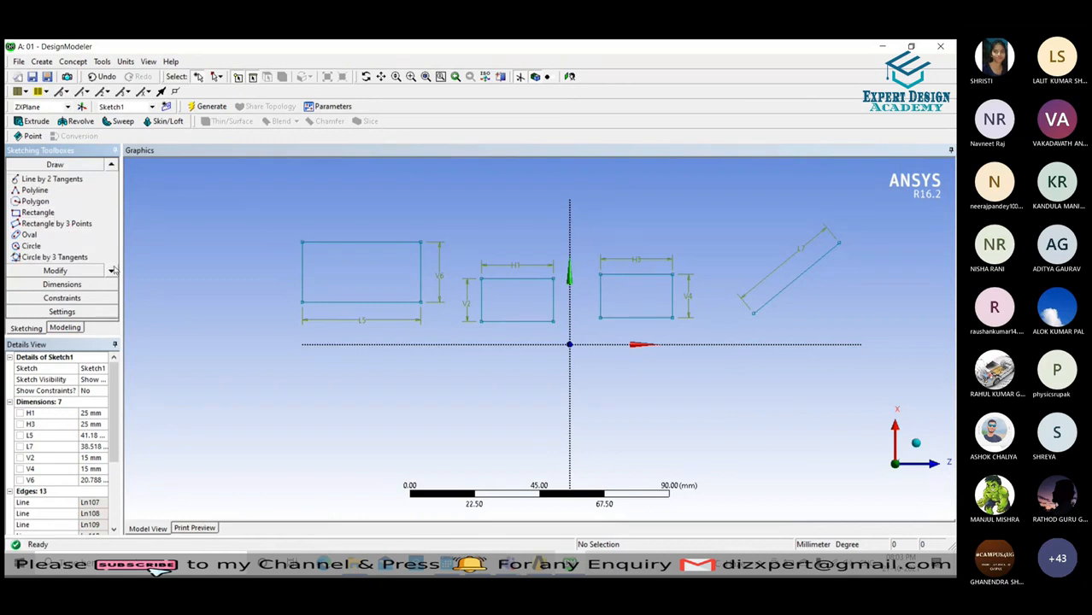
left_click(30, 245)
left_click(188, 247)
left_click(226, 248)
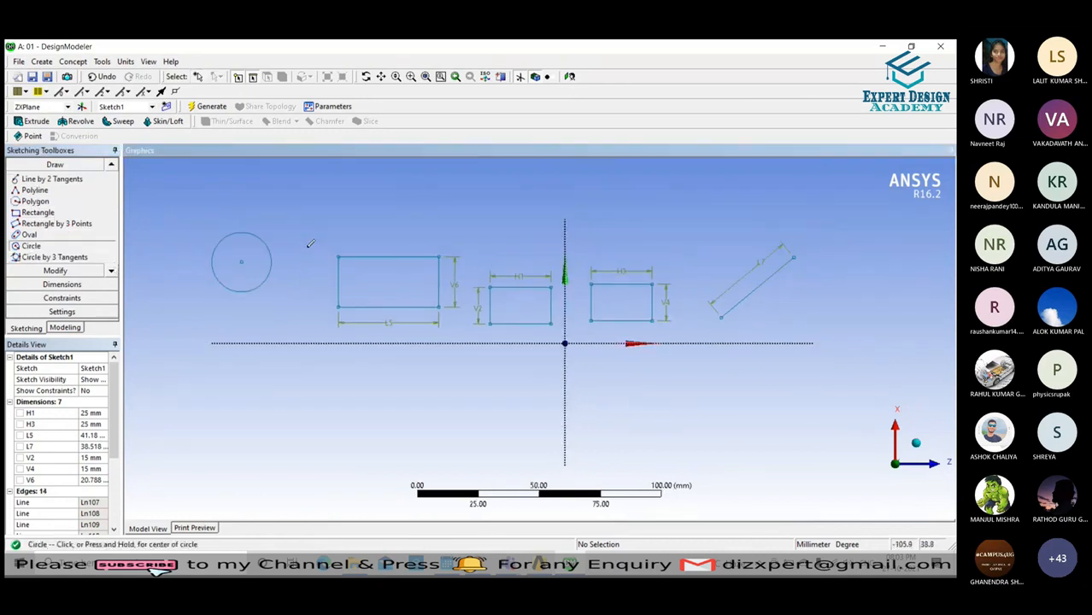
Add a Radius dimension to the circle, placed at its upper right, and set it to 10 mm.
left_click(52, 284)
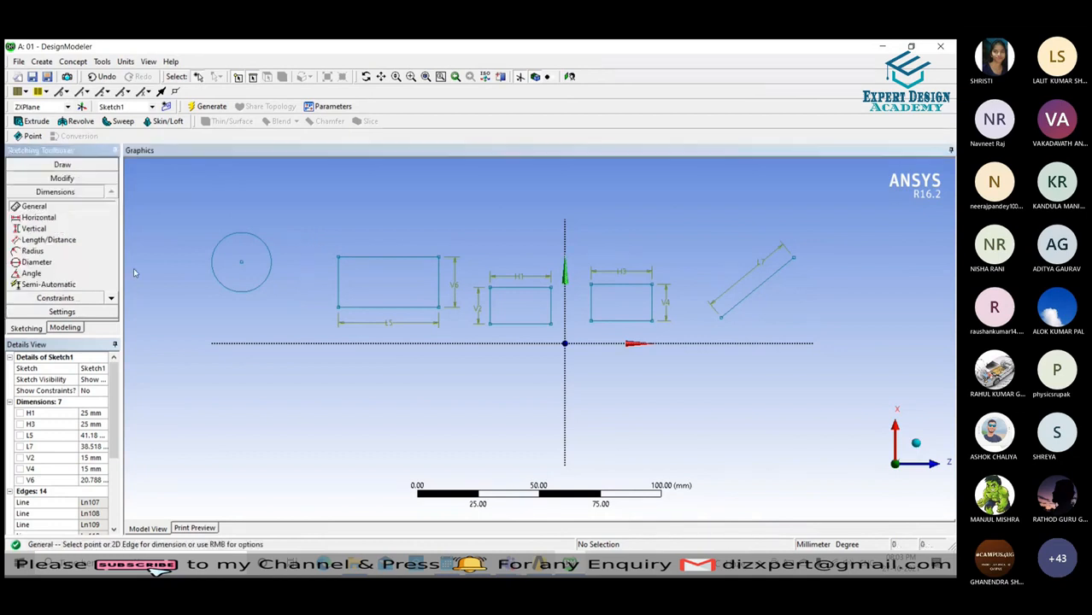
left_click(34, 253)
left_click(272, 273)
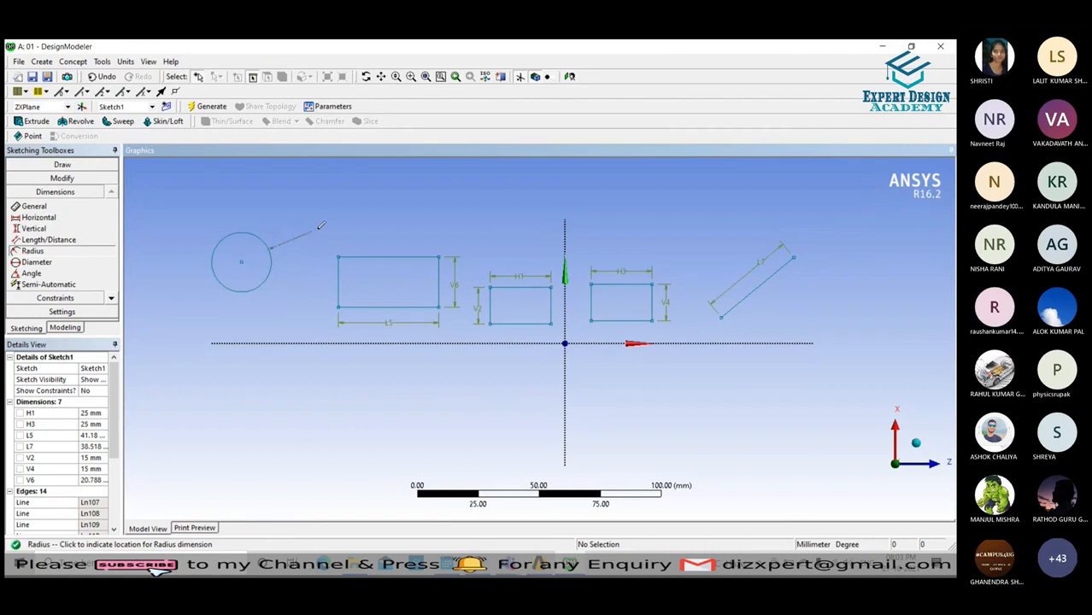
left_click(301, 219)
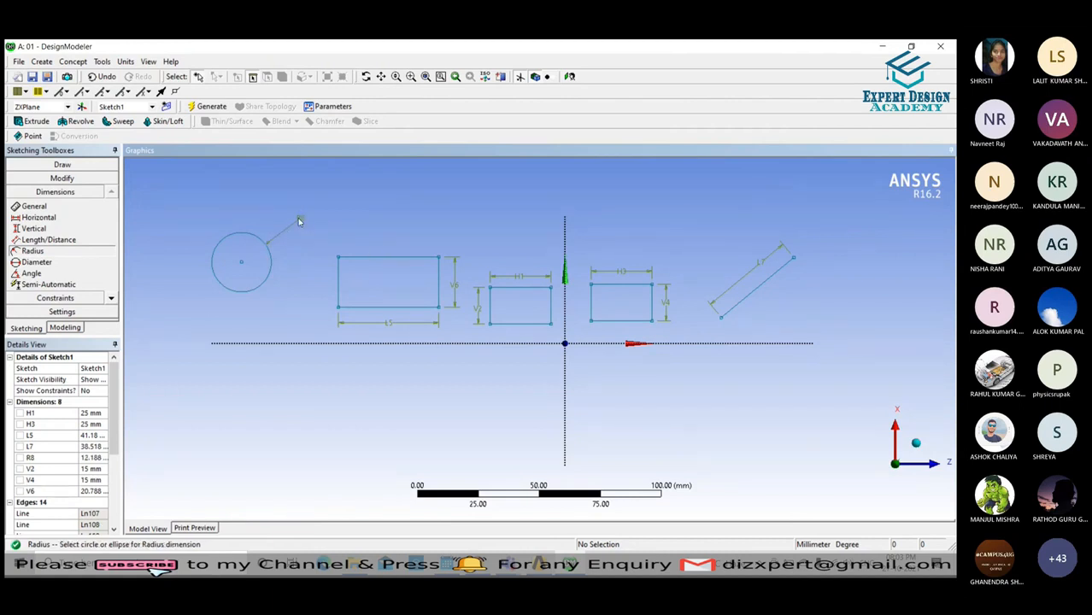
left_click(88, 459)
type("10")
key("Return")
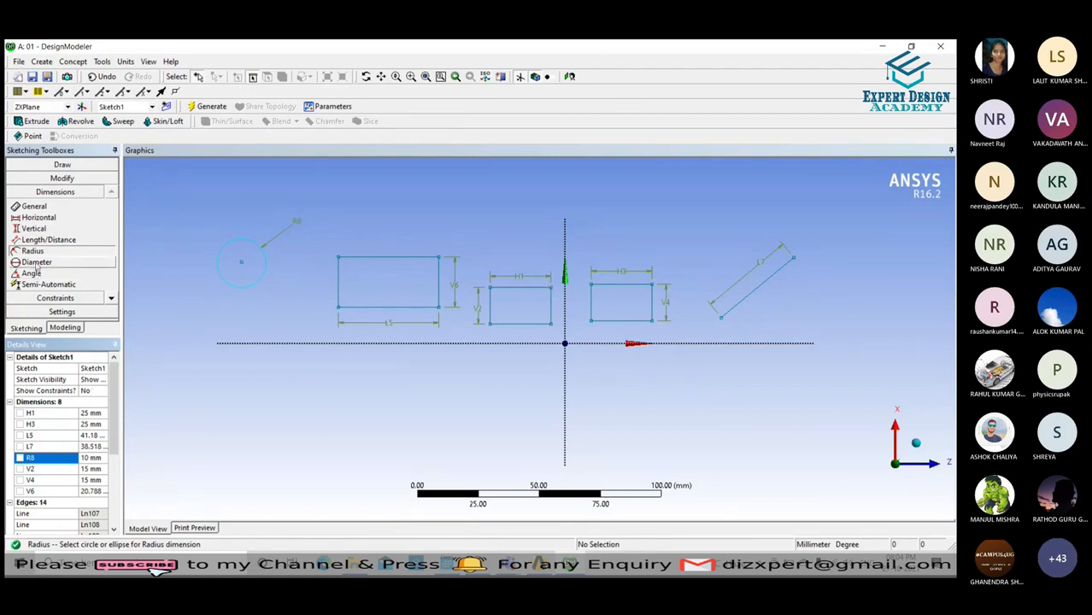
Sketch a second circle about 20 mm in diameter below and to the left of the first one.
left_click(62, 165)
scroll(110, 270, "down", 2)
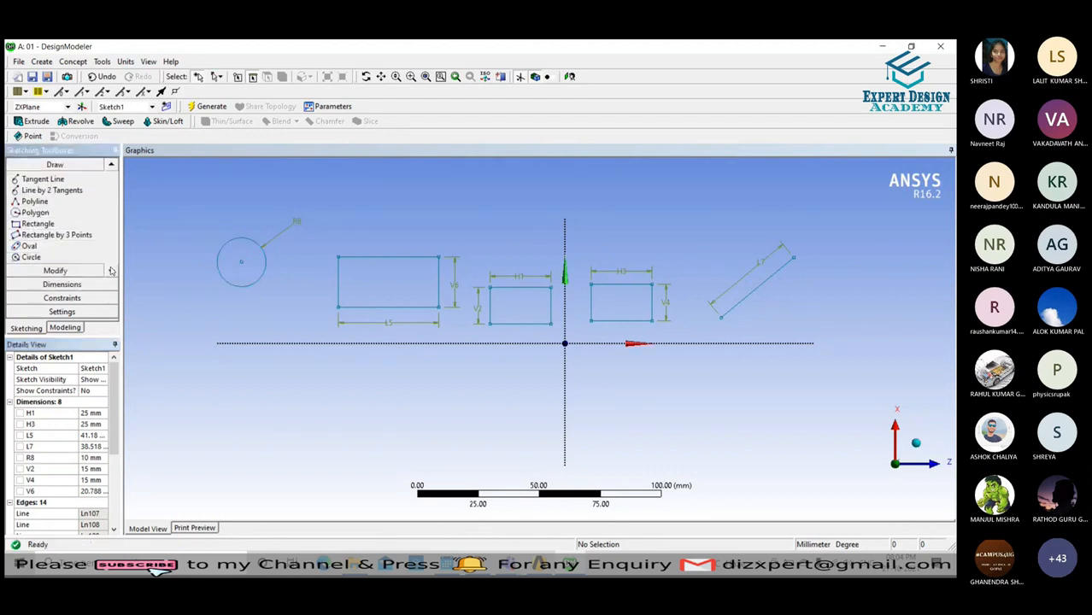
left_click(31, 247)
left_click(187, 313)
left_click(205, 329)
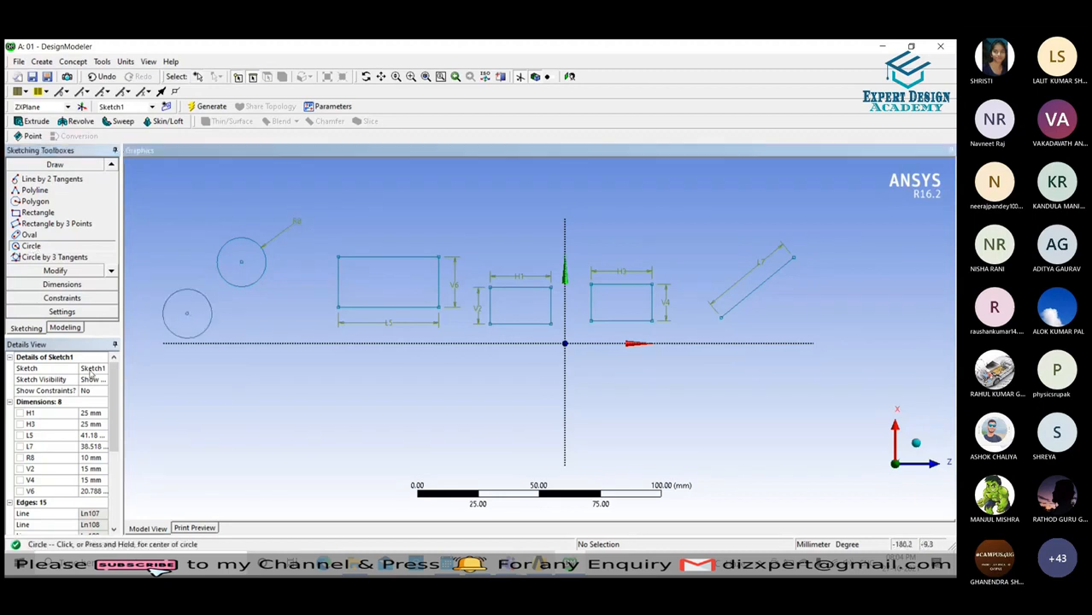
Try to add a Diameter dimension to the lower circle and dismiss the over-constraint warning.
left_click(61, 284)
left_click(36, 262)
left_click(210, 323)
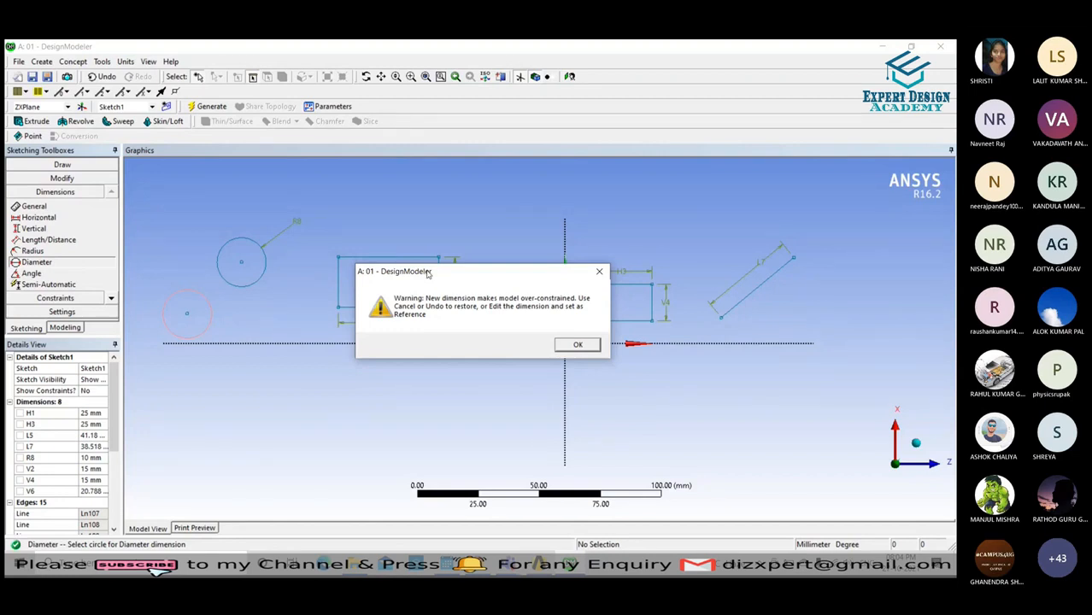
left_click_drag(428, 271, 391, 226)
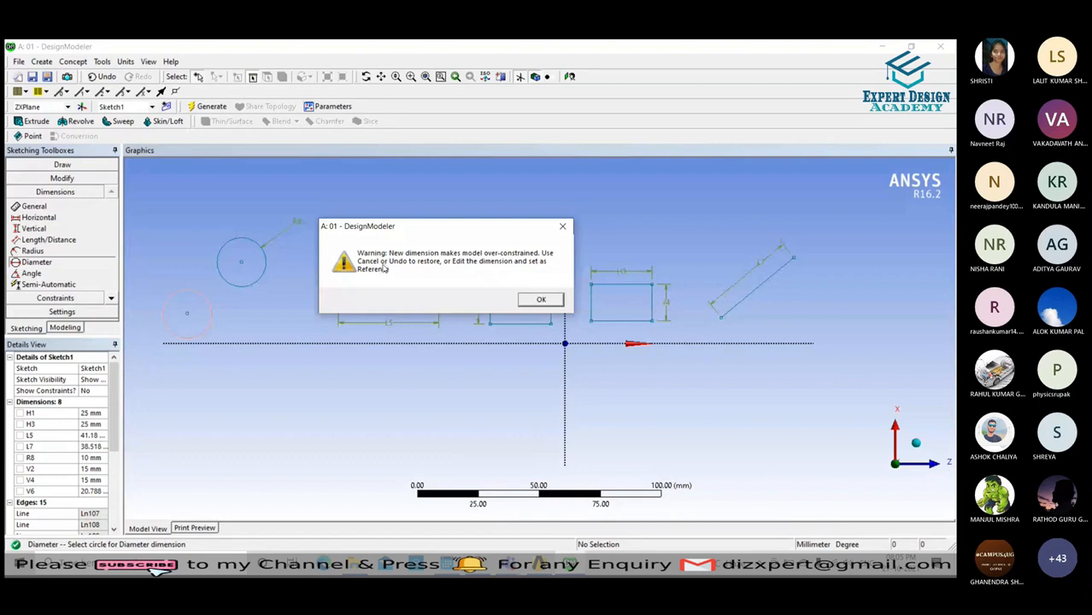
left_click(541, 301)
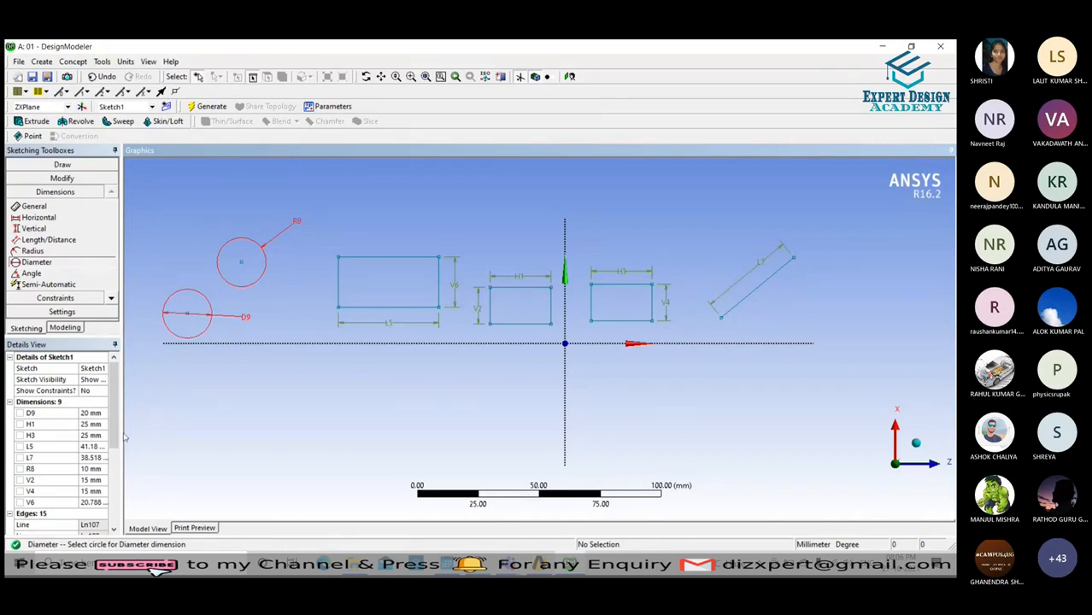
left_click(116, 437)
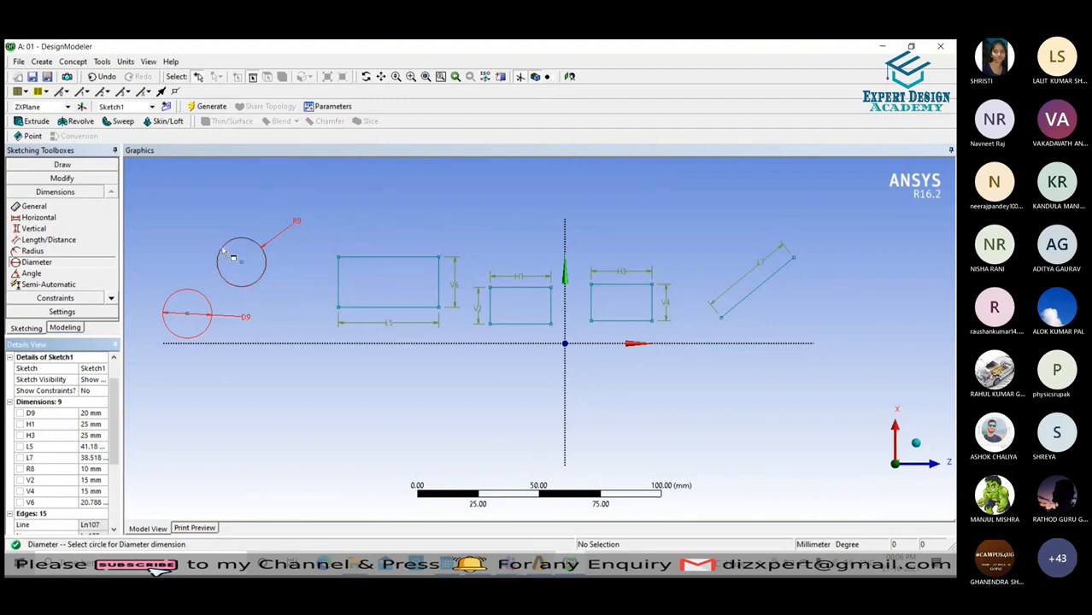
left_click(249, 330)
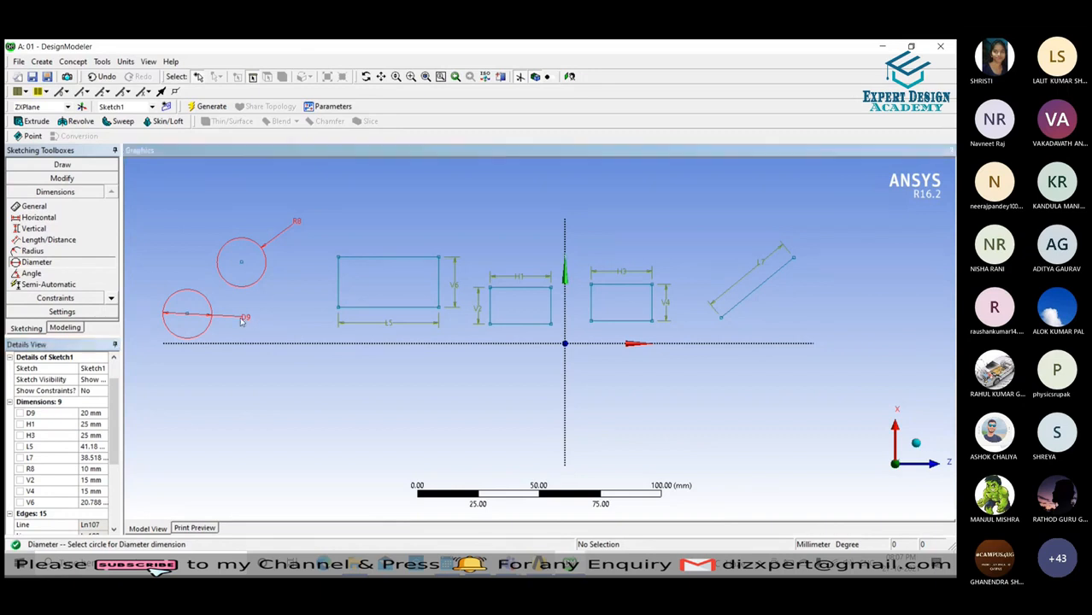
Delete the lower circle's diameter dimension together with the circle itself.
key("Escape")
left_click(248, 320)
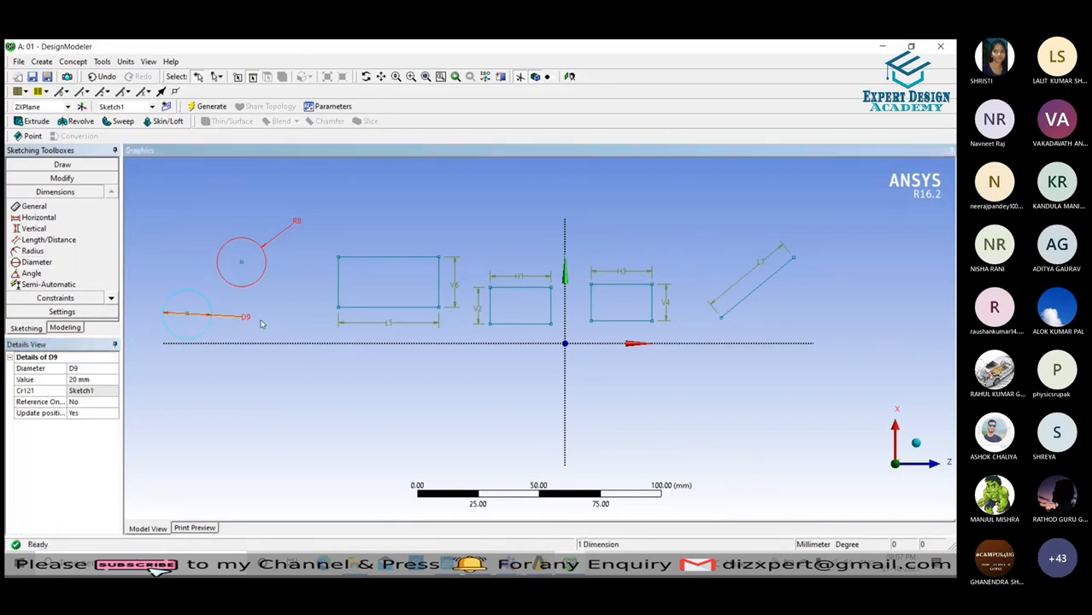
key("Delete")
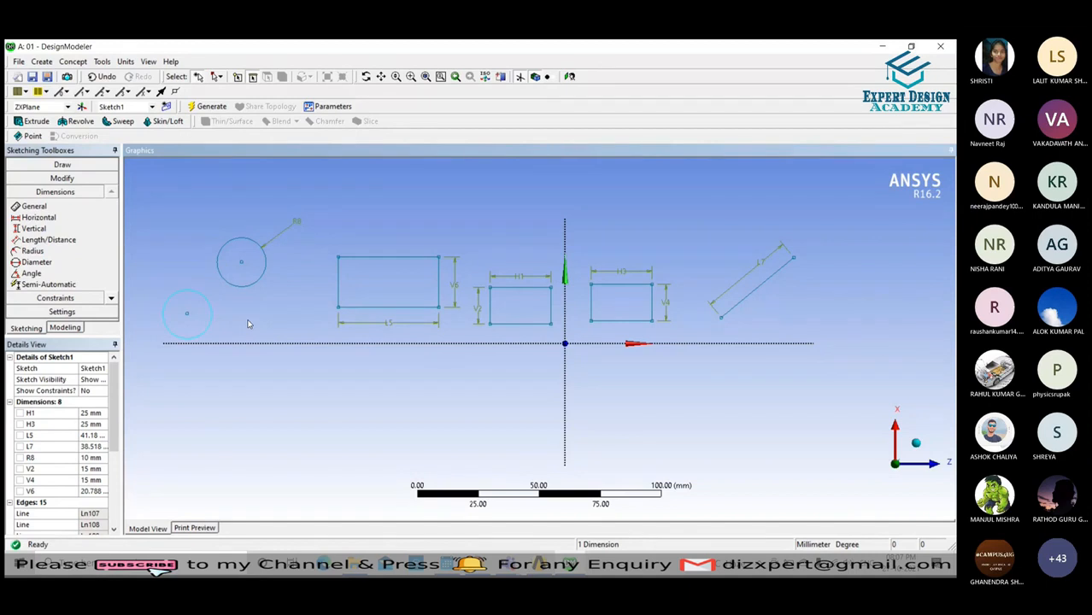
left_click(218, 322)
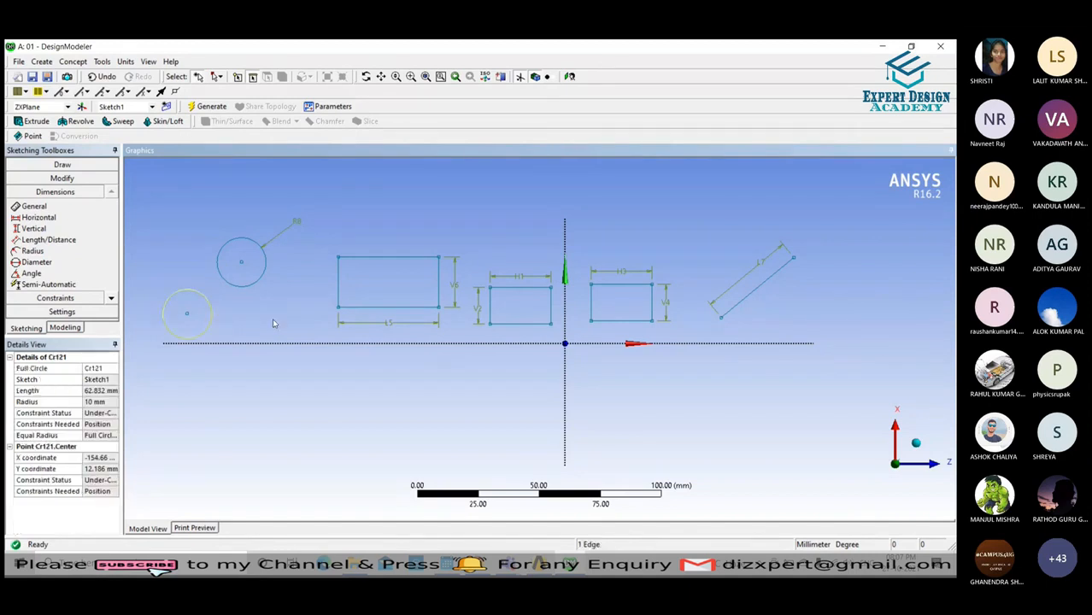
key("Delete")
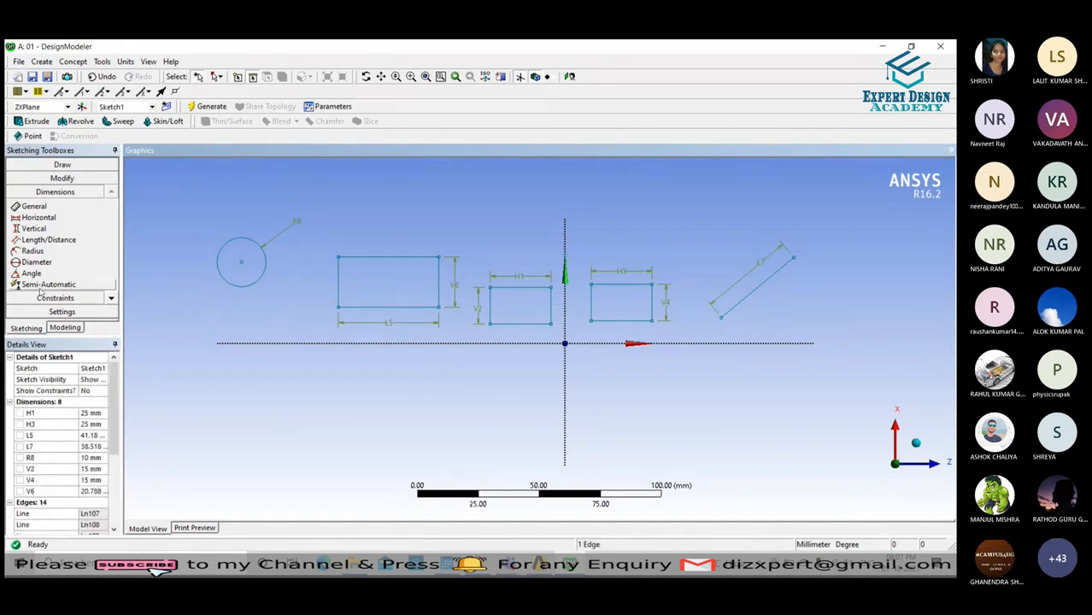
Sketch a circle about 28 mm in diameter below and to the left of the 10 mm radius circle.
left_click(62, 164)
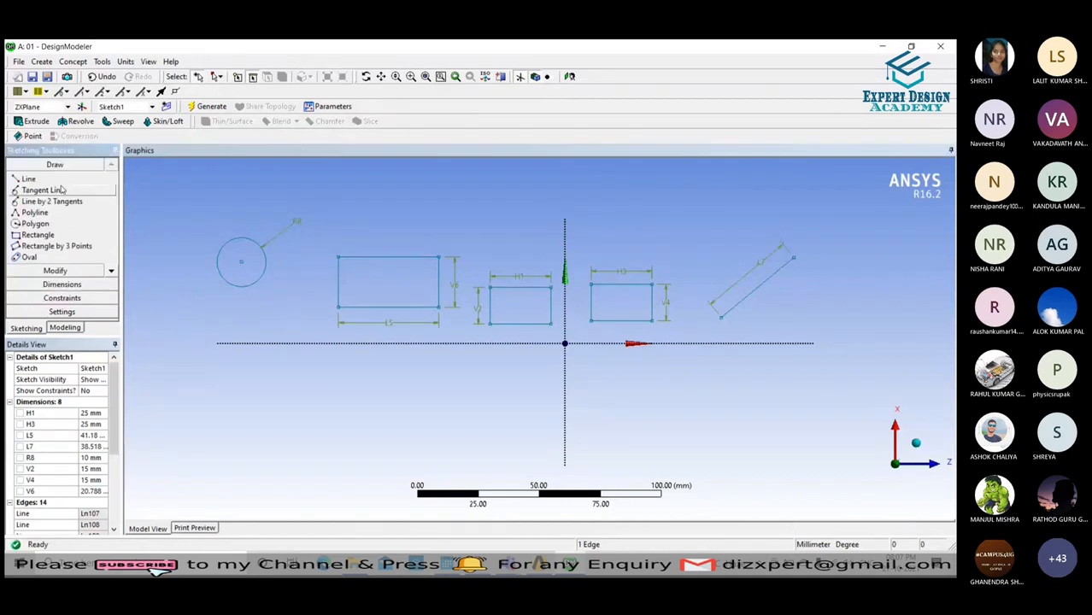
scroll(61, 190, "down", 1)
left_click(31, 246)
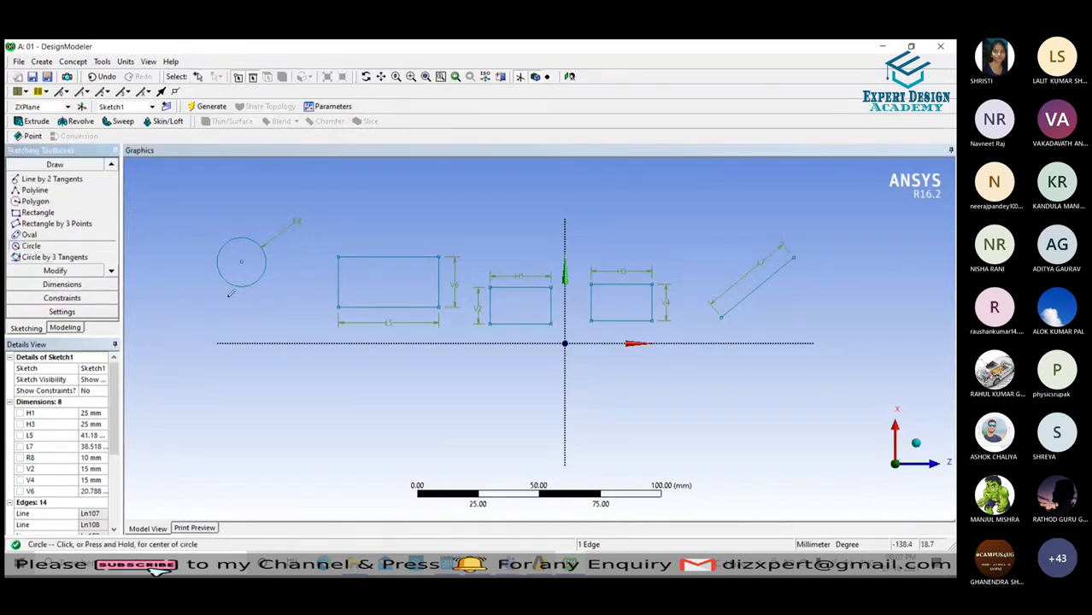
left_click(202, 317)
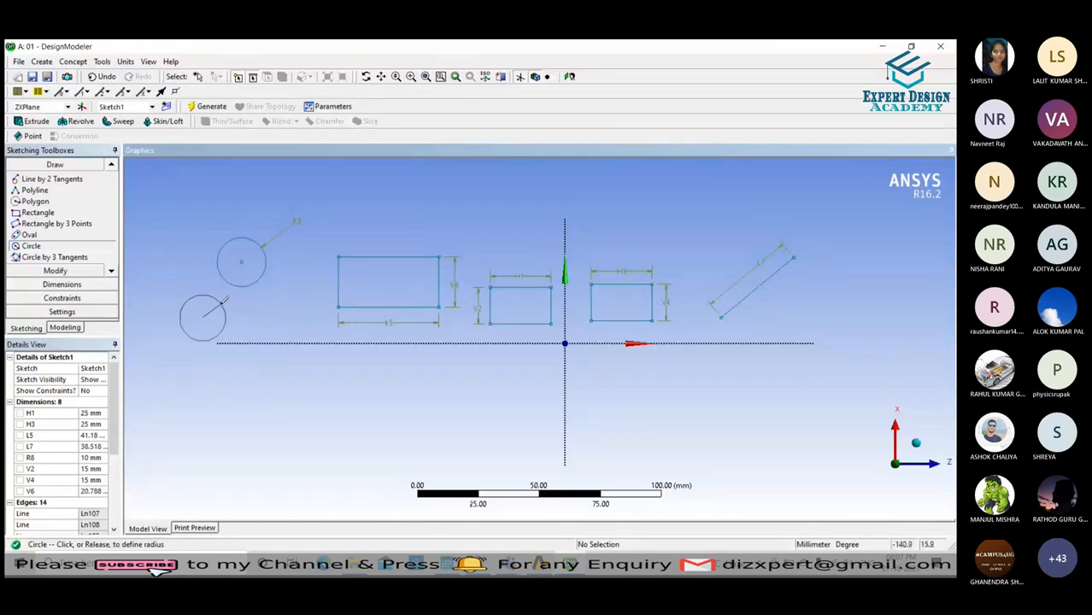
left_click(226, 299)
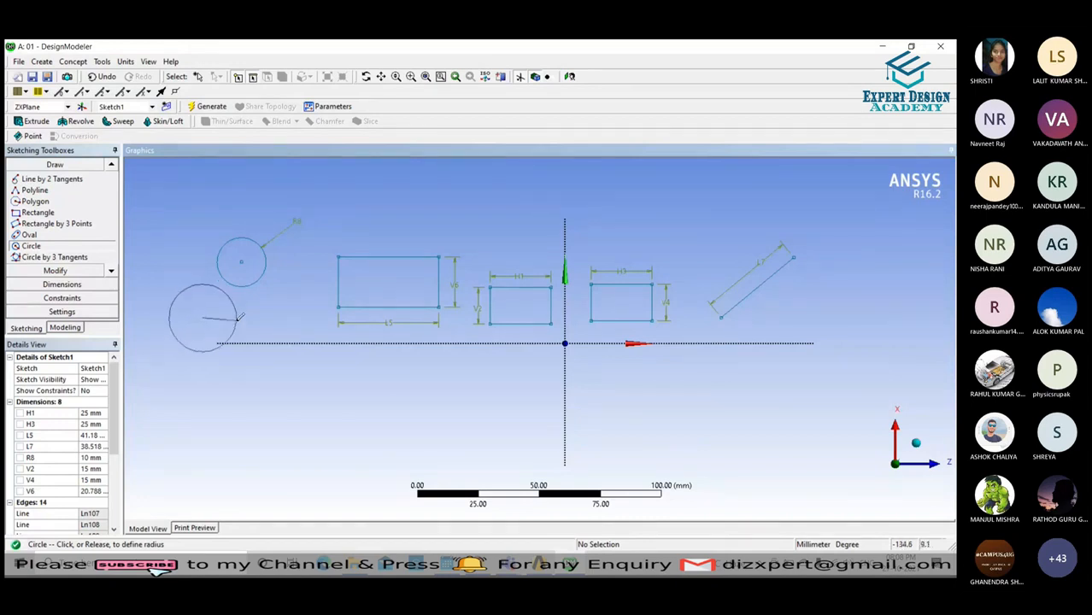
left_click(240, 318)
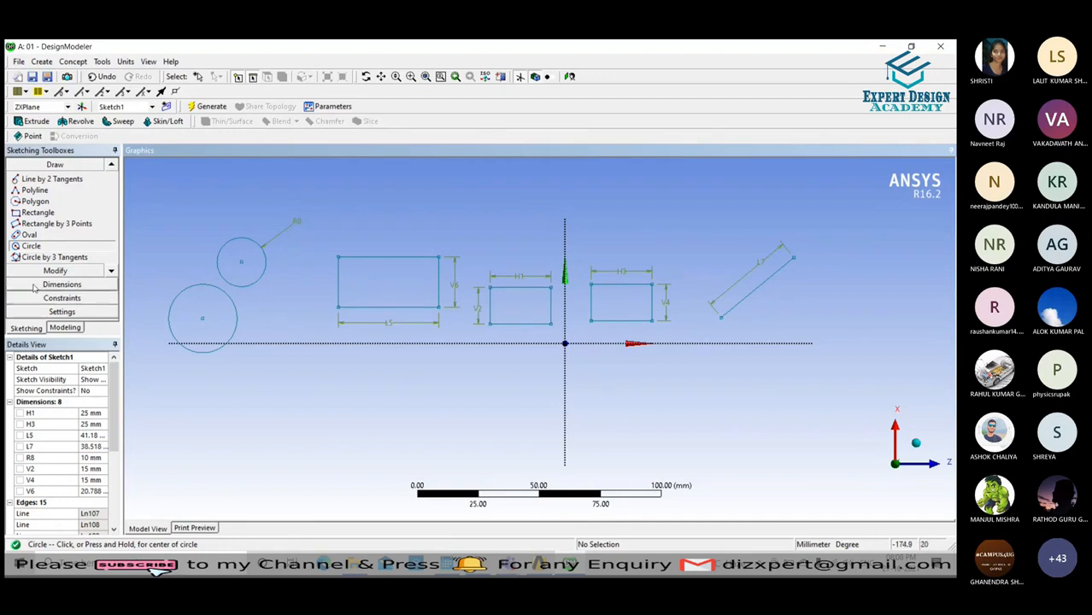
Add a Diameter dimension to the lower circle, placed below the horizontal axis, and set it to 25 mm.
left_click(61, 283)
left_click(36, 262)
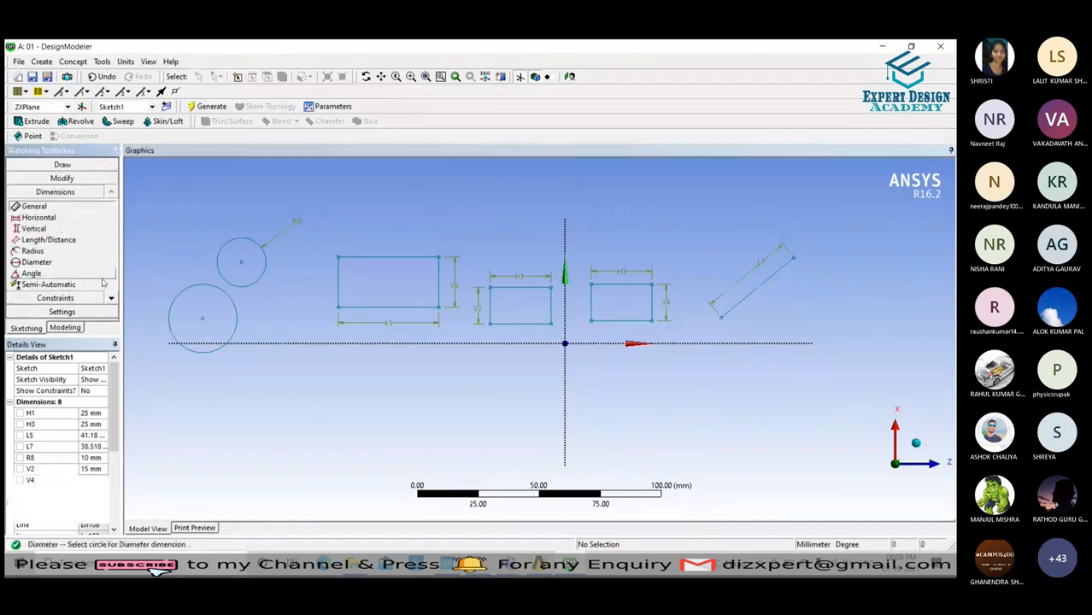
left_click(174, 302)
left_click(293, 379)
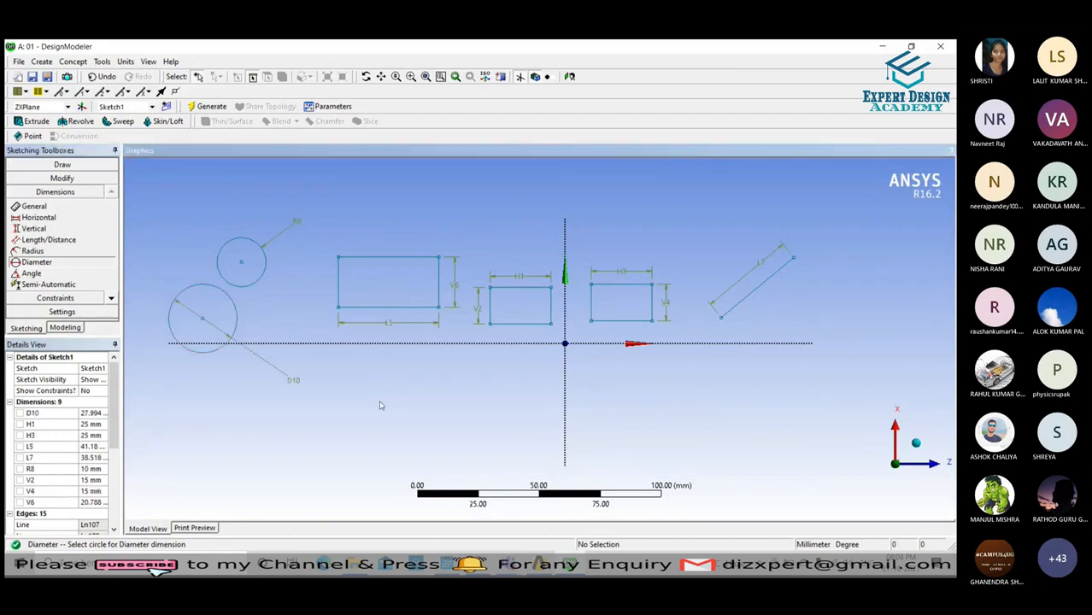
left_click(92, 414)
type("25")
key("Return")
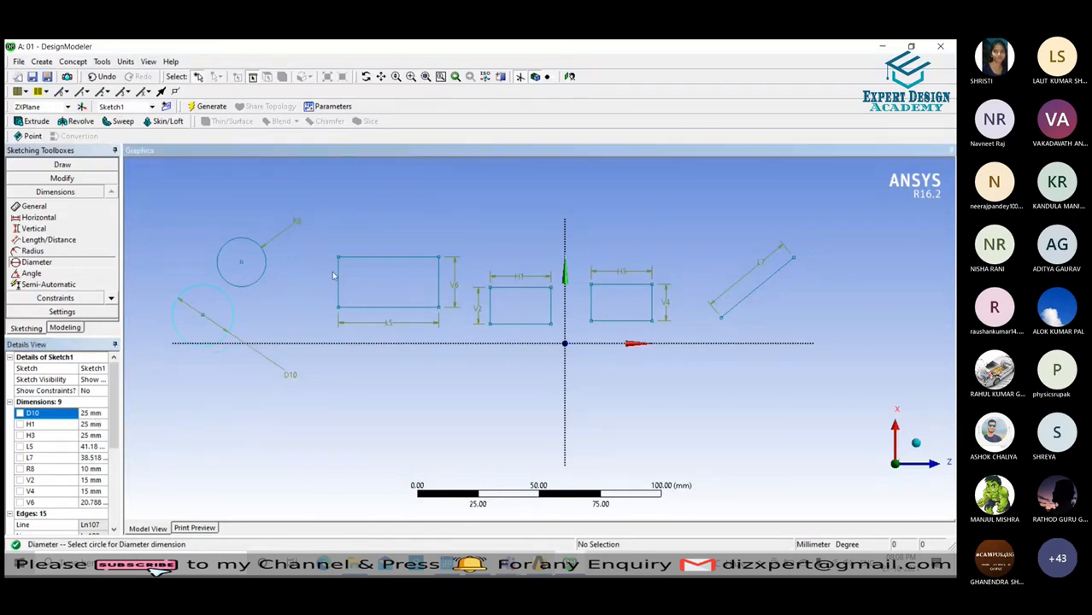
left_click(58, 164)
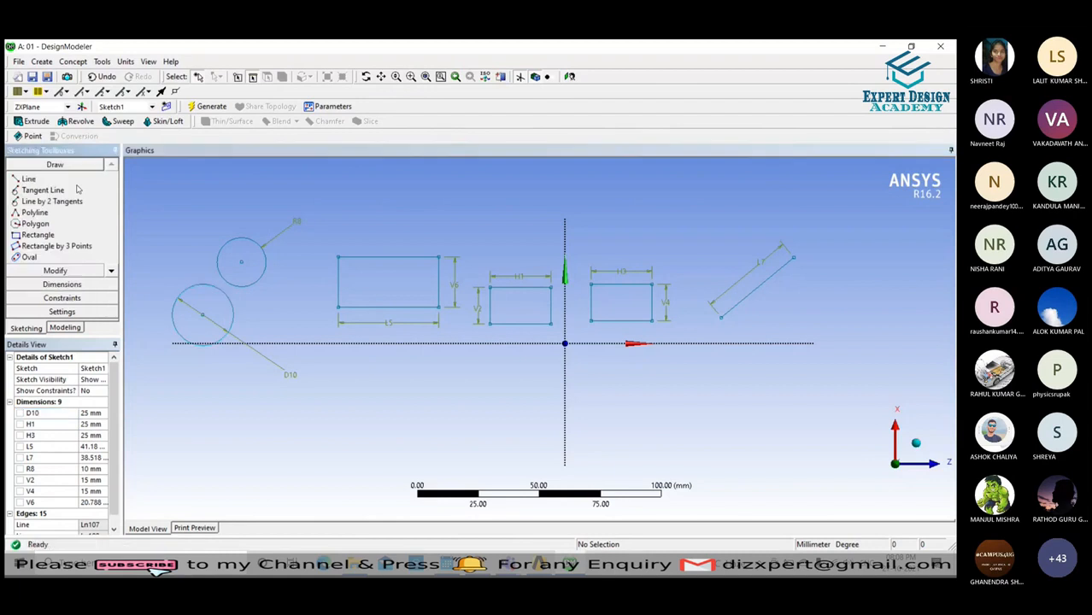
left_click(18, 179)
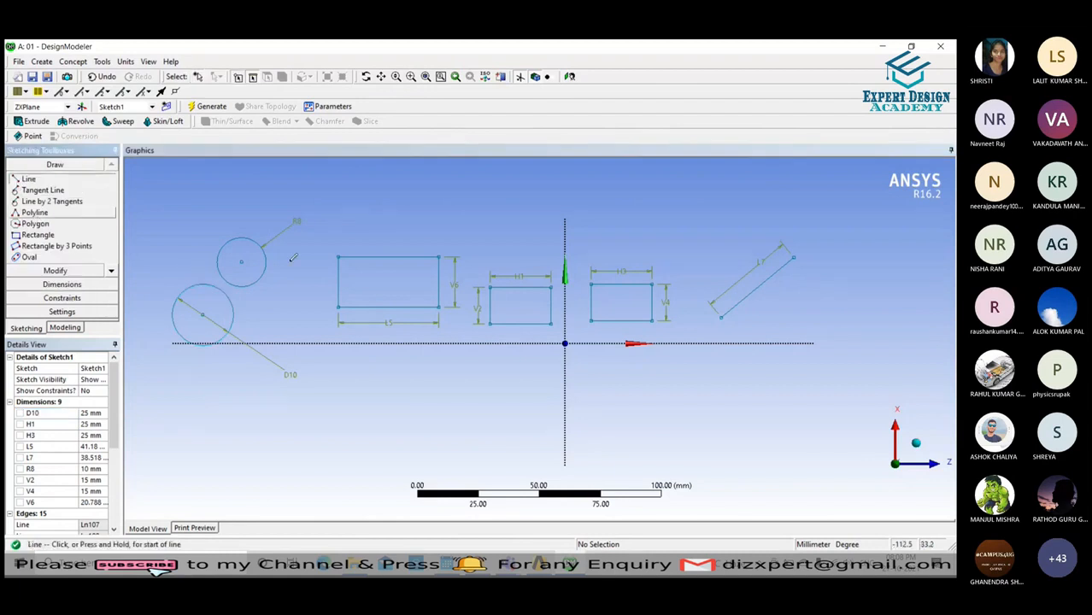
left_click(705, 371)
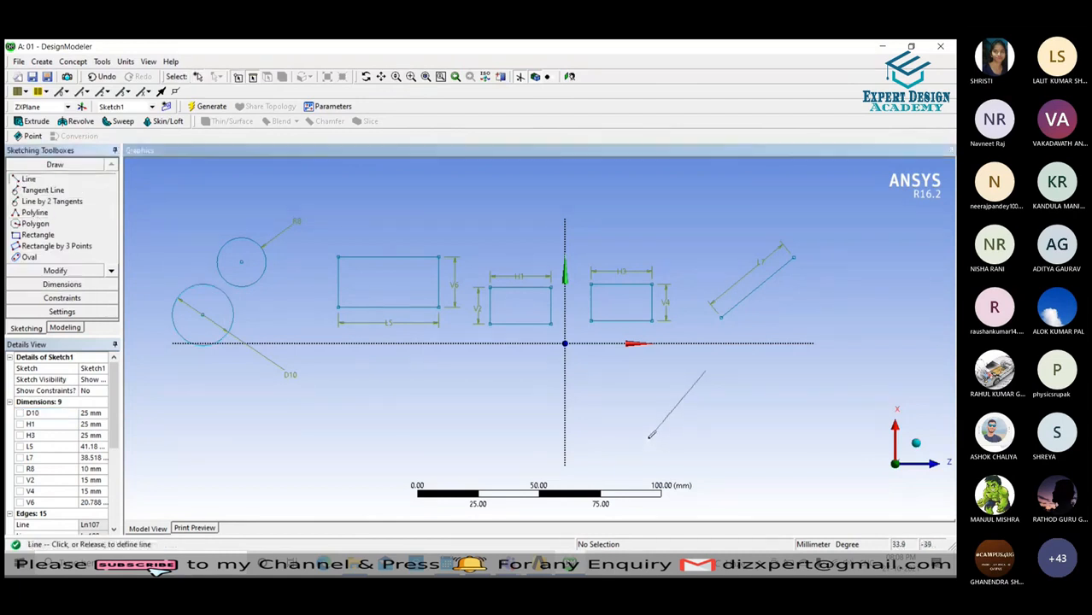
key("Escape")
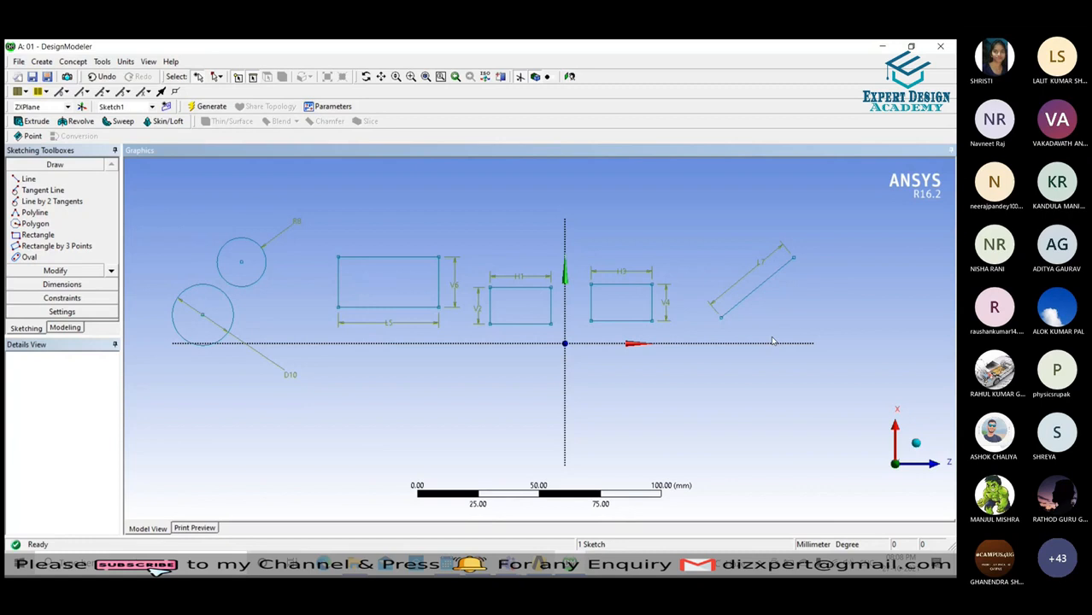
Add an Angle dimension by picking the inclined line and the horizontal axis, placed to the right of the line.
left_click(62, 286)
left_click(31, 273)
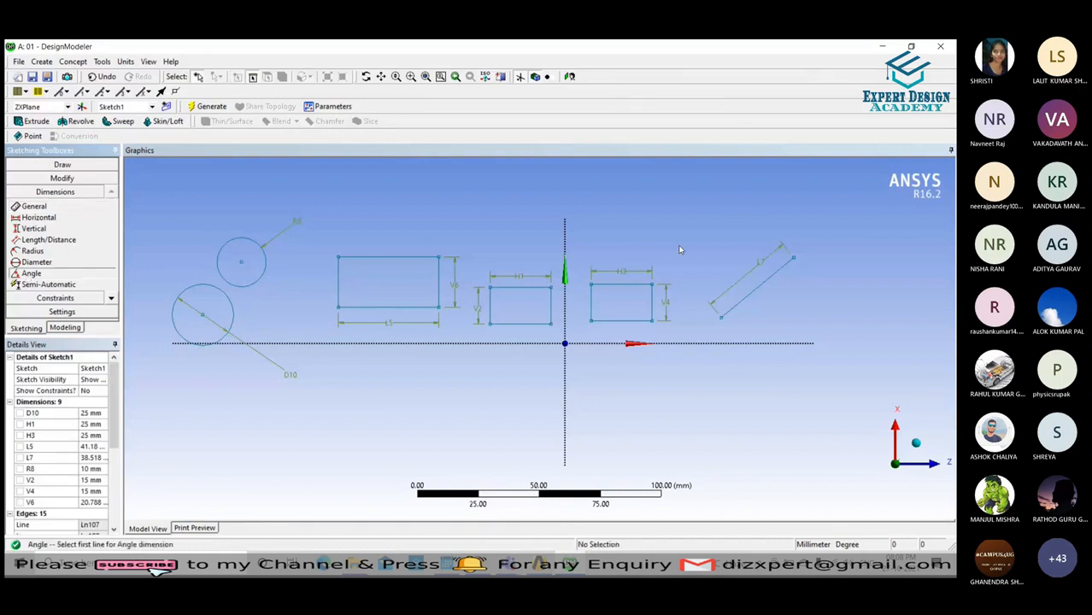
left_click(738, 304)
left_click(758, 344)
left_click(794, 310)
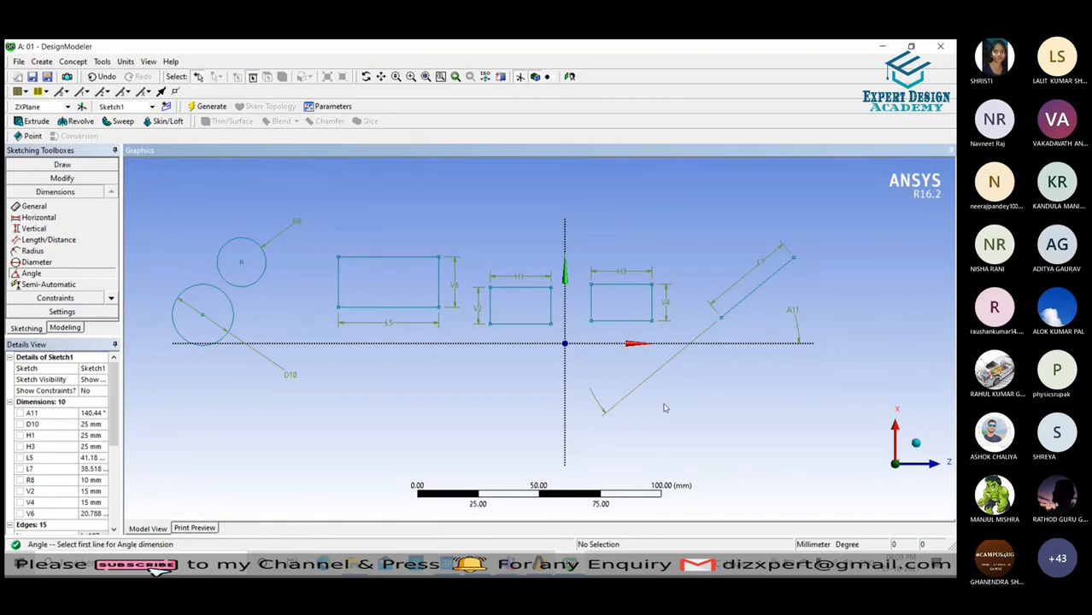
left_click(804, 342)
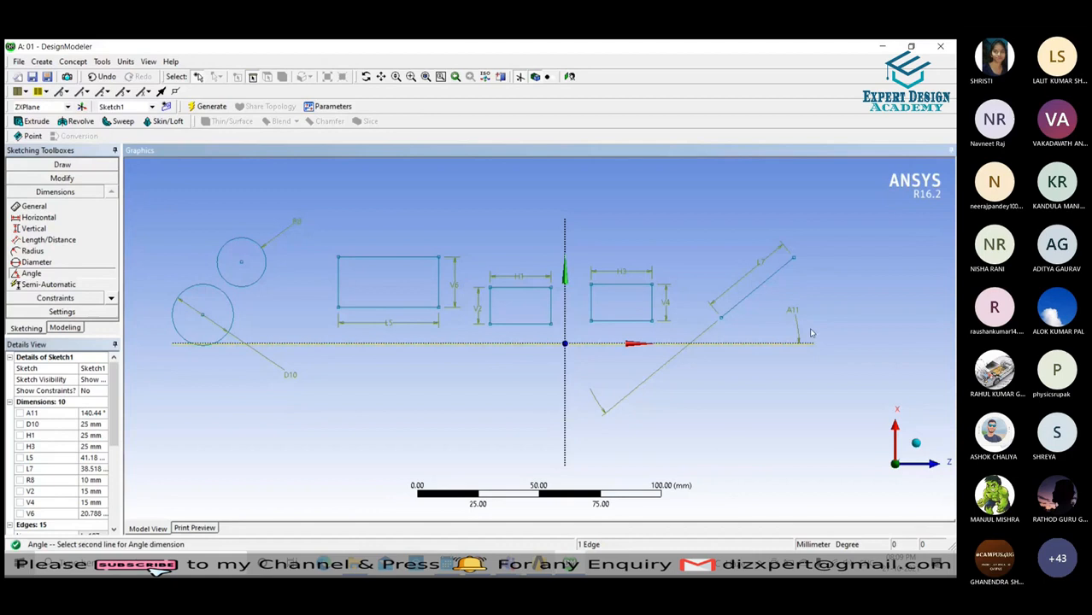
key("Escape")
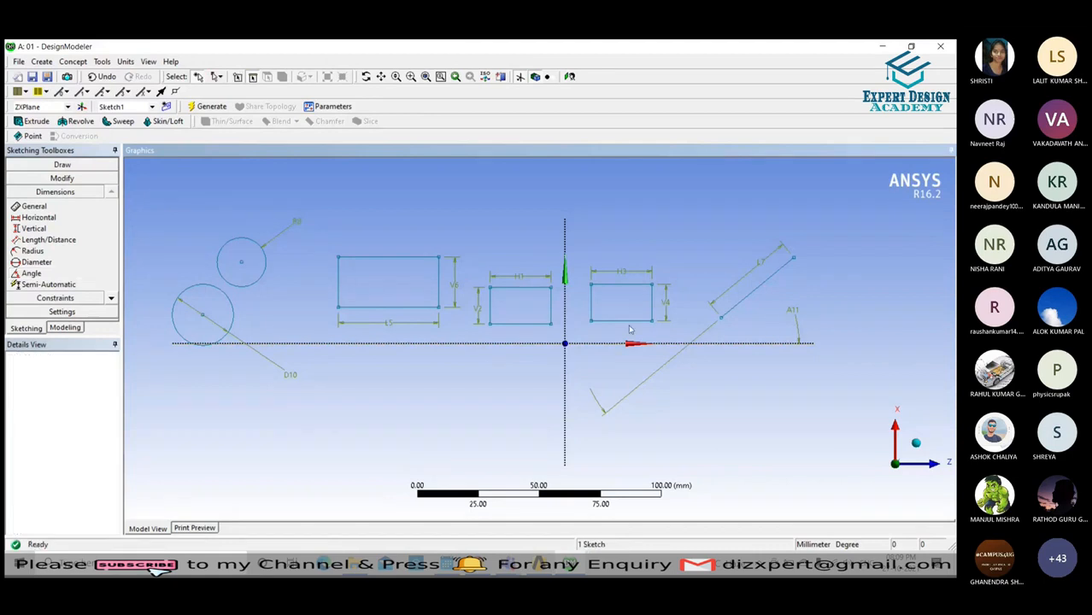
Delete the angle dimension between the inclined line and the horizontal axis, and clear the selection.
left_click(793, 312)
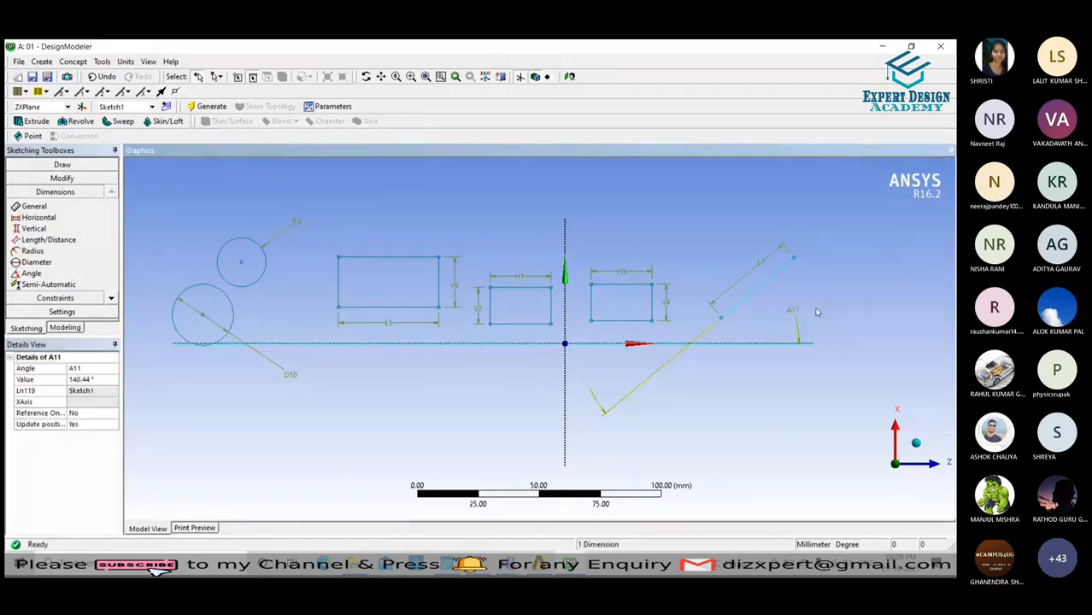
key("Delete")
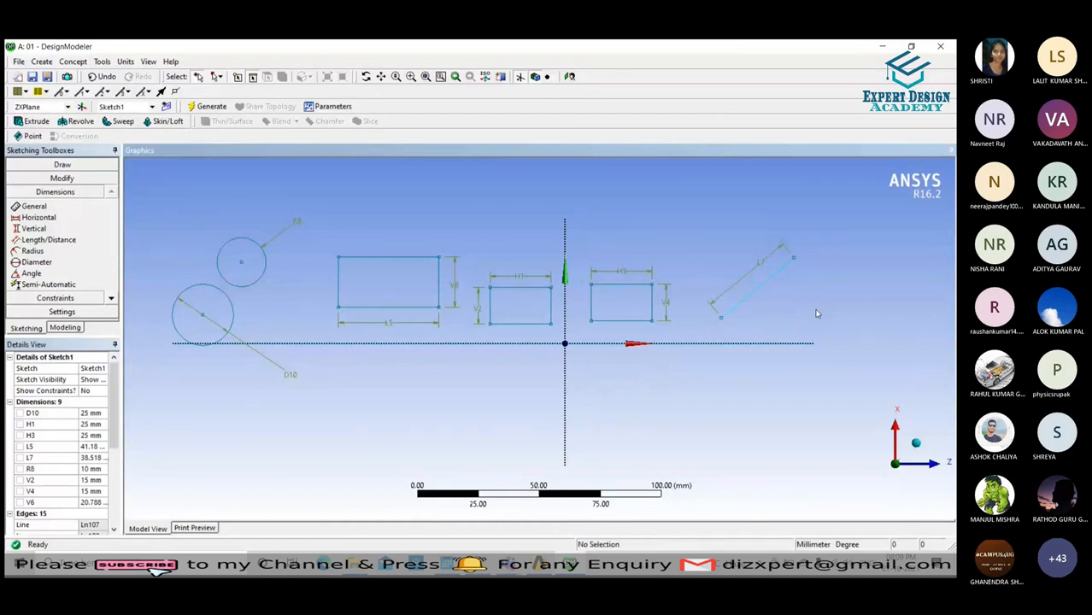
left_click(589, 377)
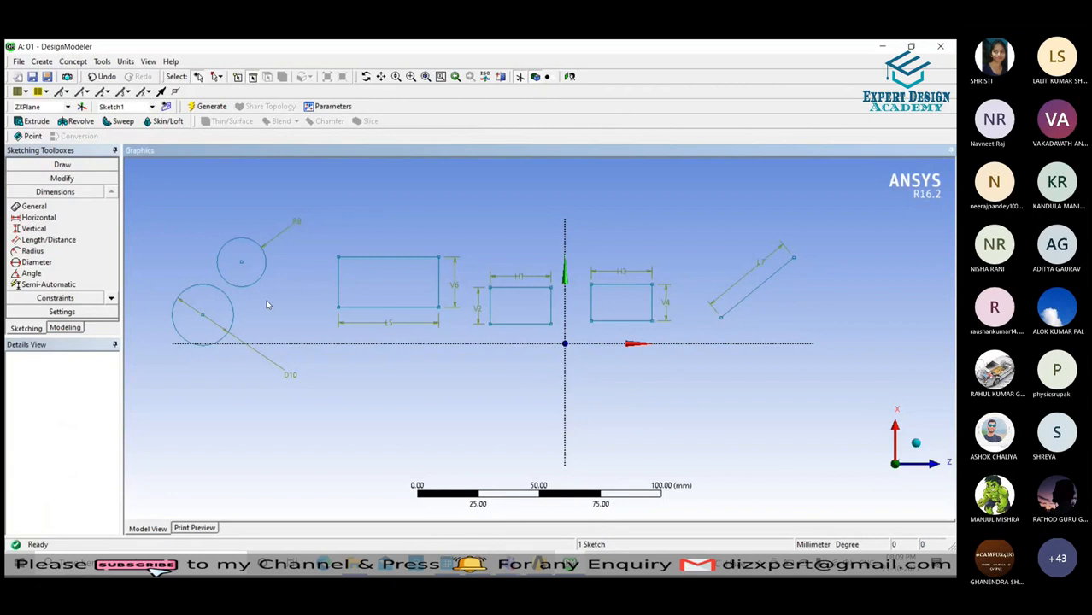
Add an Angle dimension by picking the horizontal axis first and the inclined line second, placed between them on the right.
left_click(793, 344)
left_click(762, 288)
left_click(829, 327)
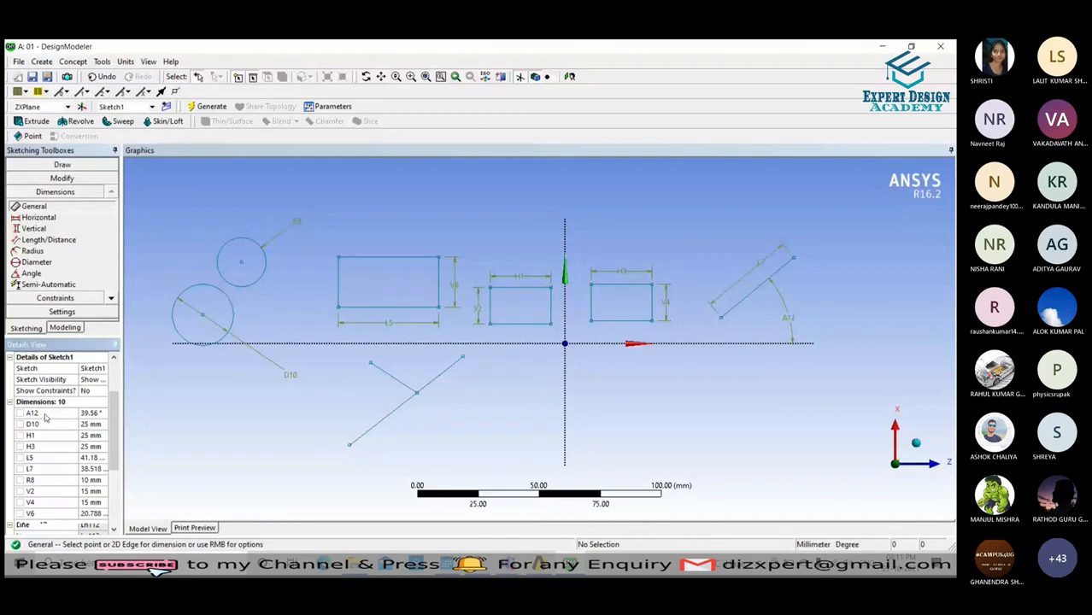
Set the upper circle's radius dimension to 45 mm.
left_click(99, 415)
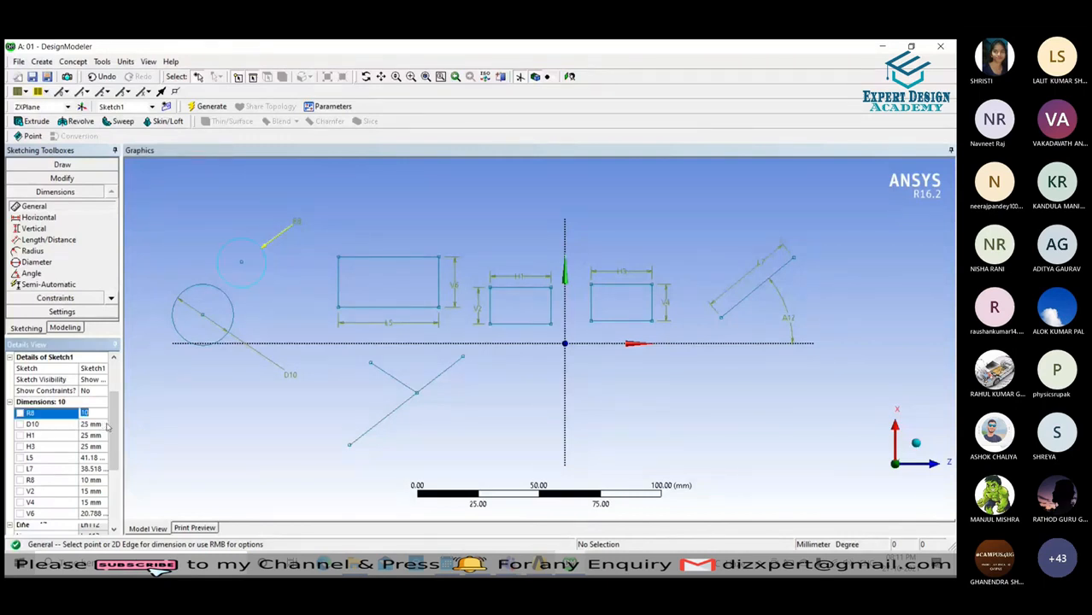
type("45")
key("Return")
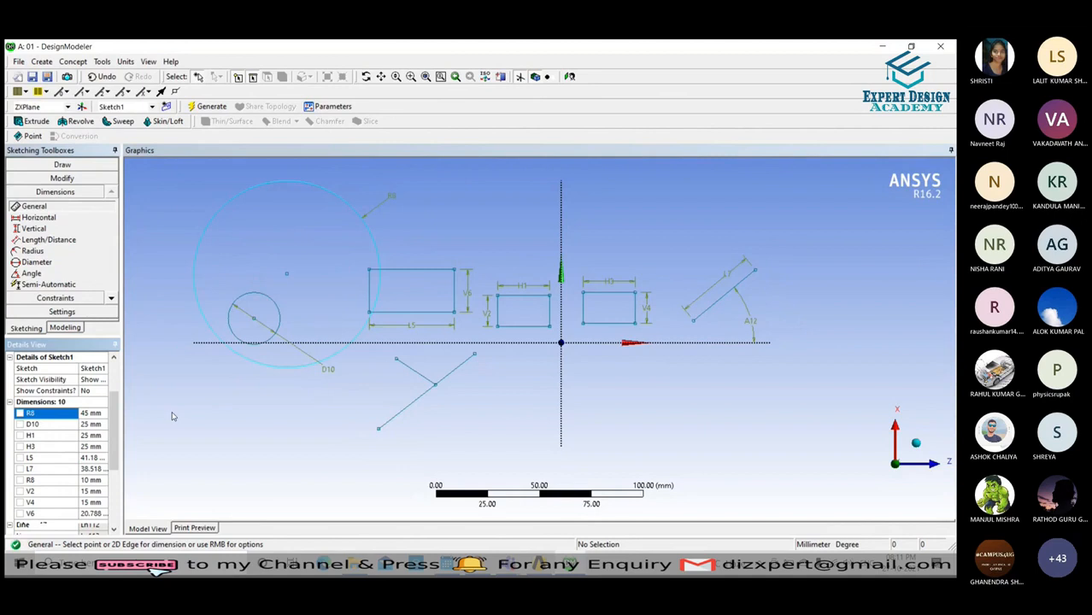
Try angles of 25° and 45° between the horizontal axis and the inclined line, and finish with 30°.
left_click(88, 417)
type("25")
key("Return")
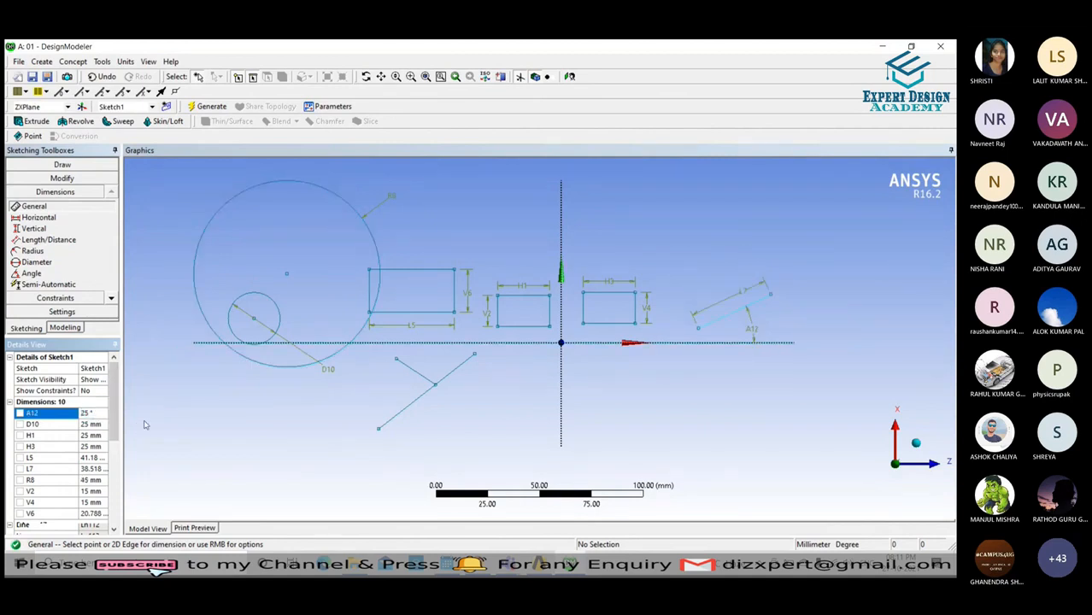
left_click(90, 414)
type("45")
key("Return")
left_click(72, 414)
type("30")
key("Return")
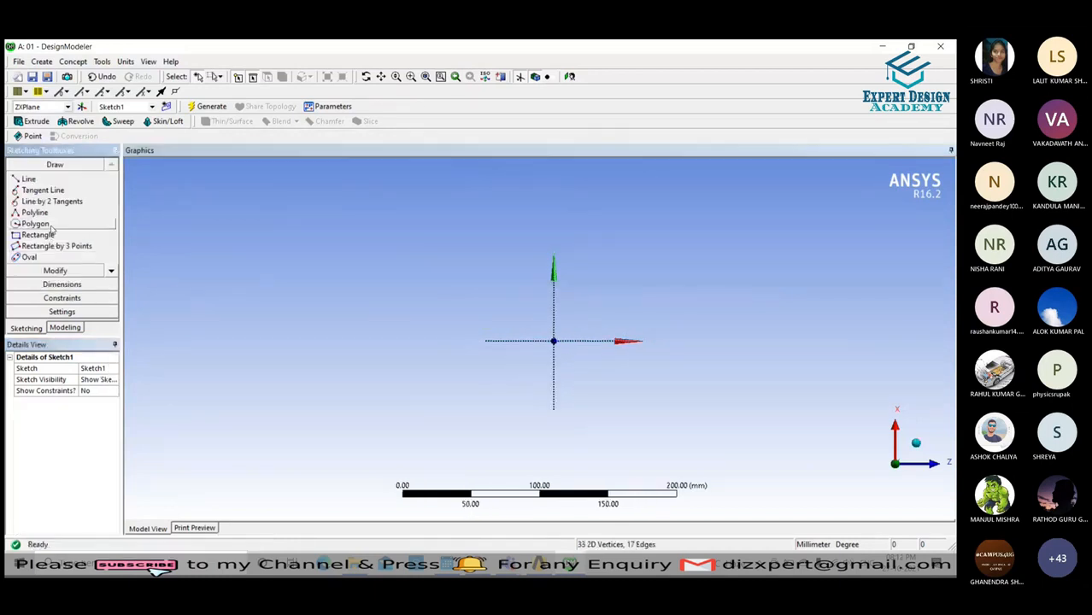
Draw a four-point wave-shaped spline about 89 mm wide across both axes, and finish it as Open End.
left_click(41, 235)
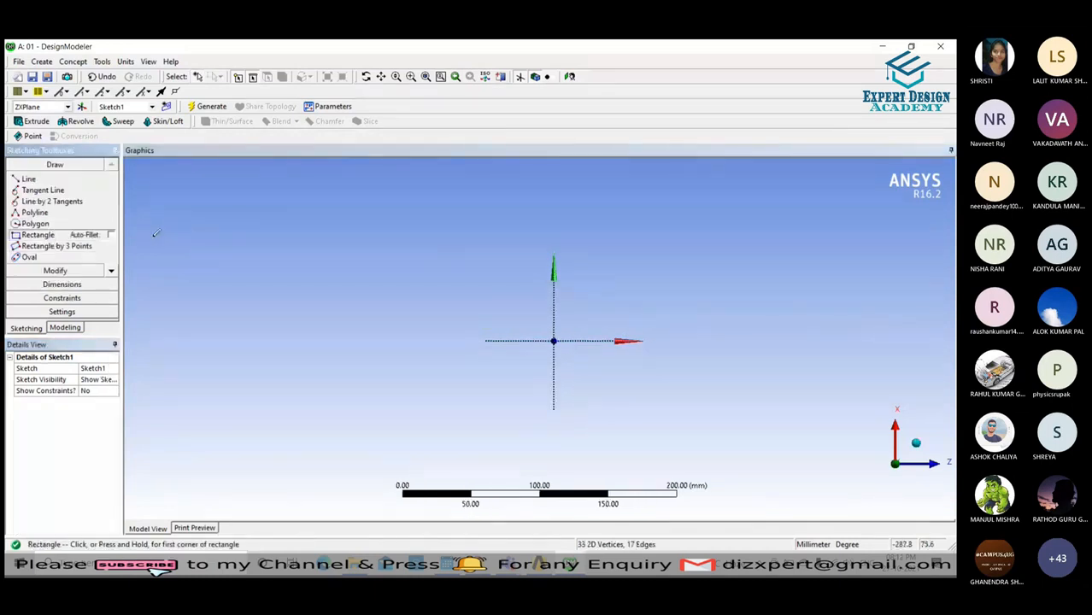
left_click(111, 271)
left_click(110, 271)
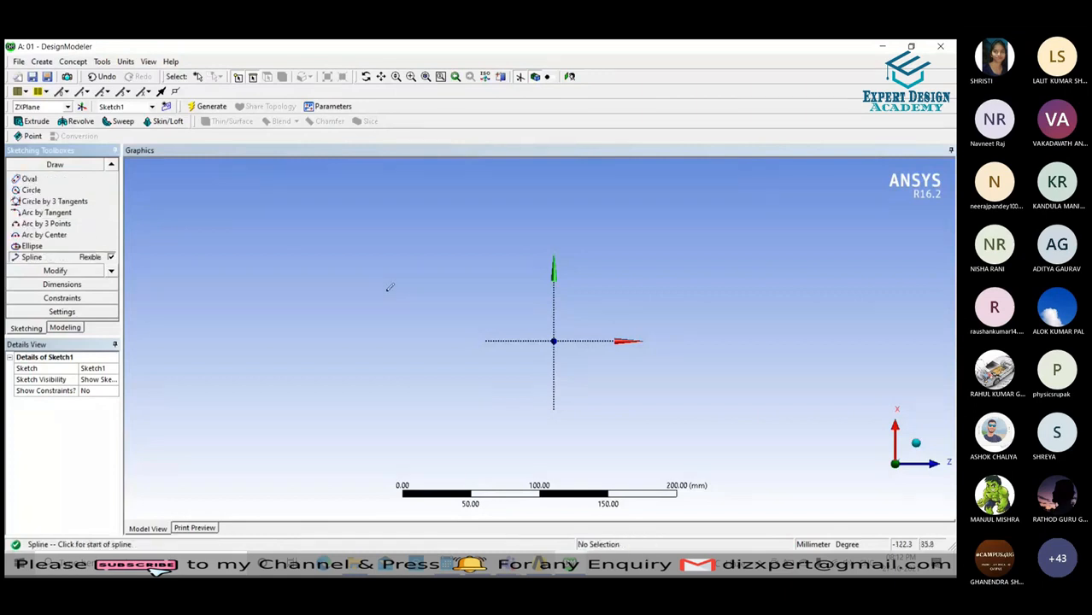
scroll(575, 318, "up", 6)
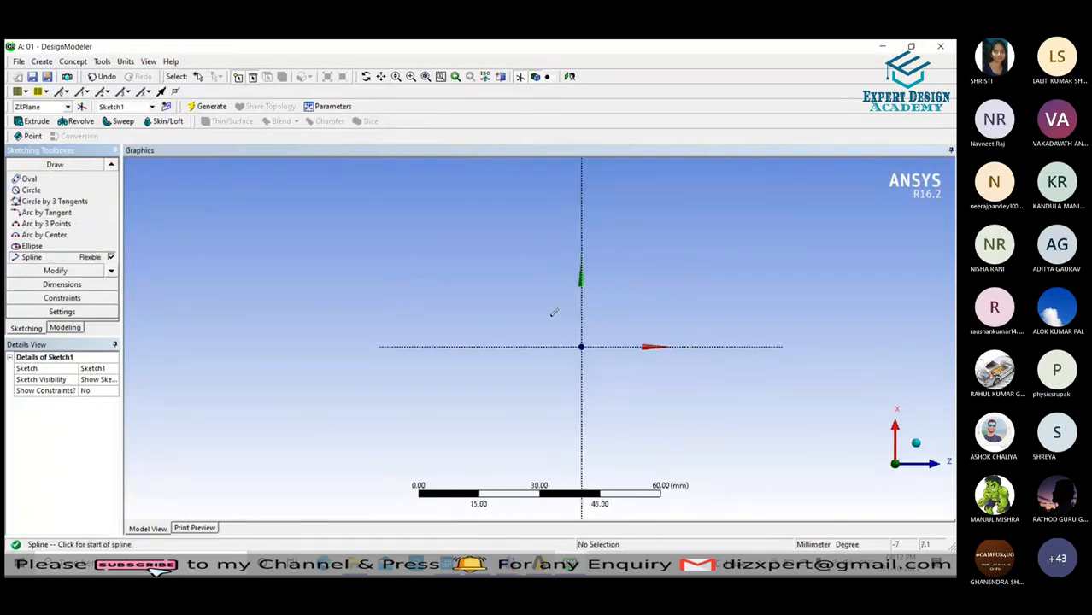
left_click(489, 318)
left_click(581, 278)
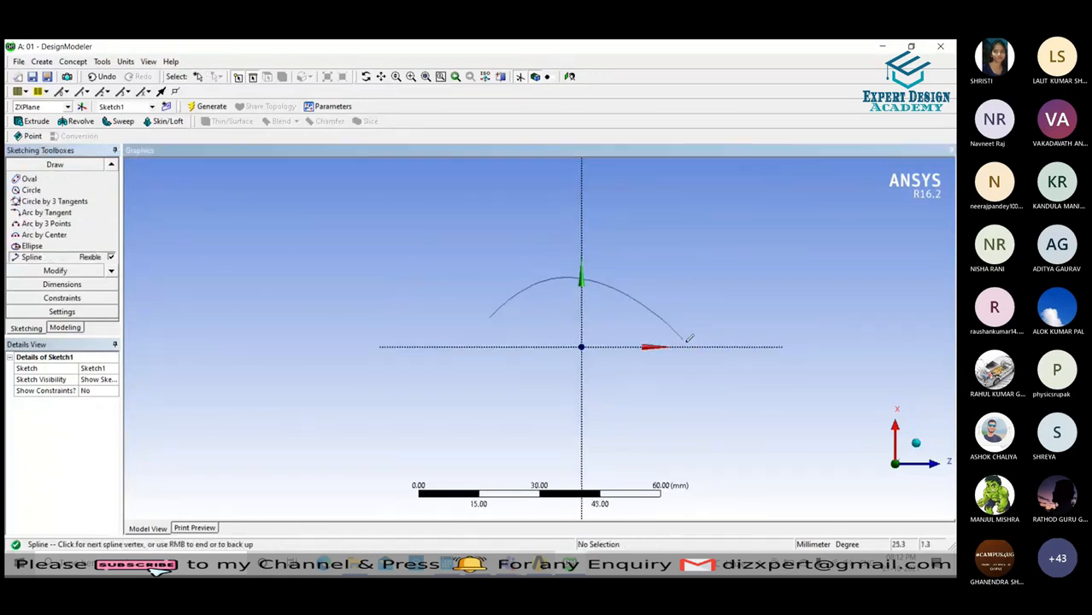
left_click(752, 373)
left_click(847, 311)
right_click(837, 260)
left_click(812, 268)
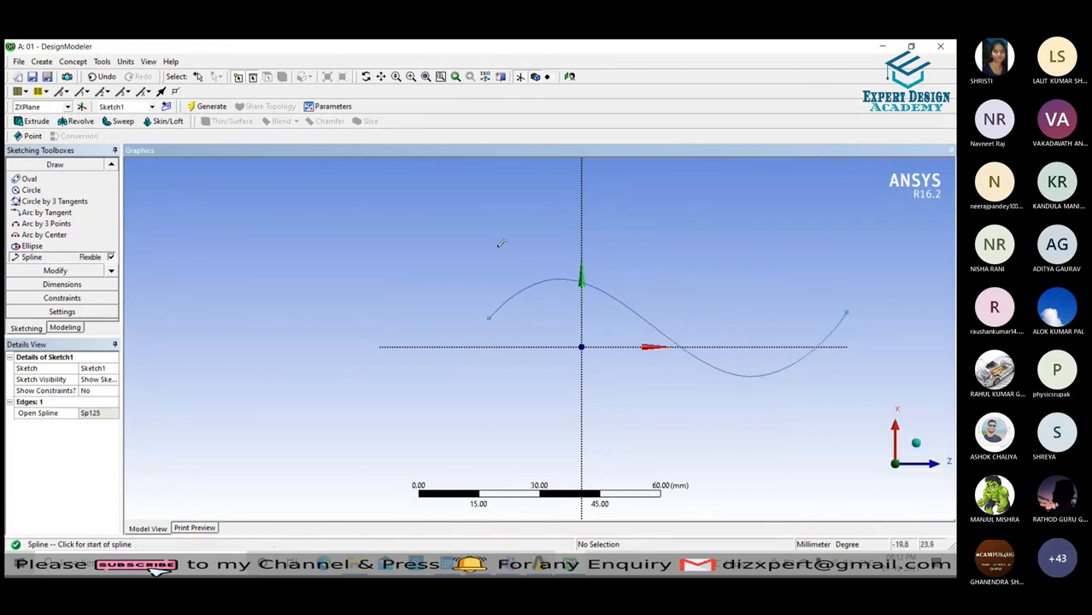
Draw a second wave-shaped spline about 59 mm wide to the left of the vertical axis, finished as Open End with Control Points.
scroll(306, 253, "down", 3)
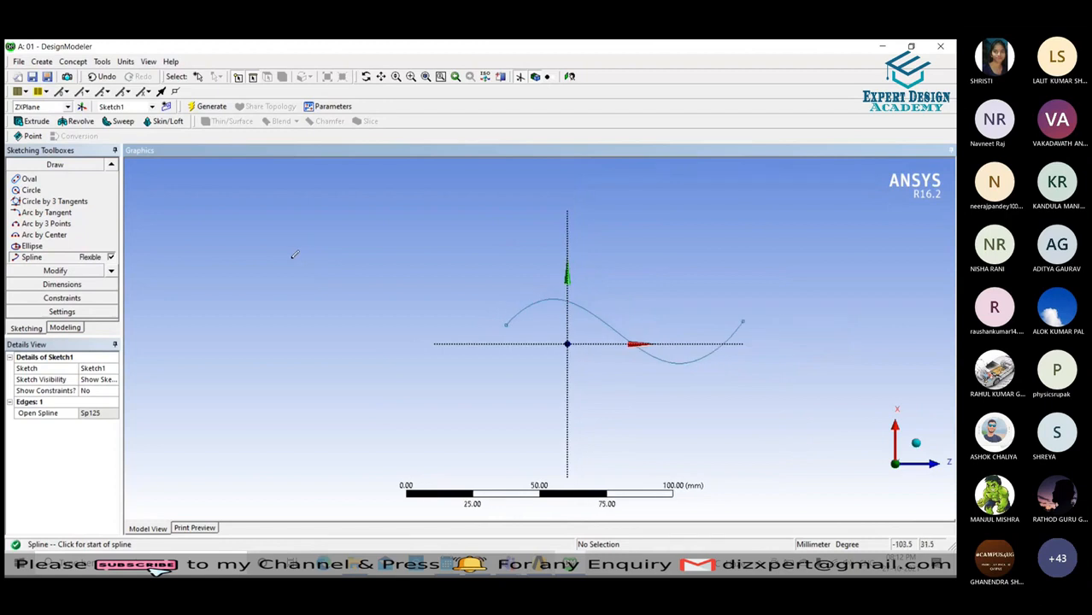
scroll(724, 353, "up", 1)
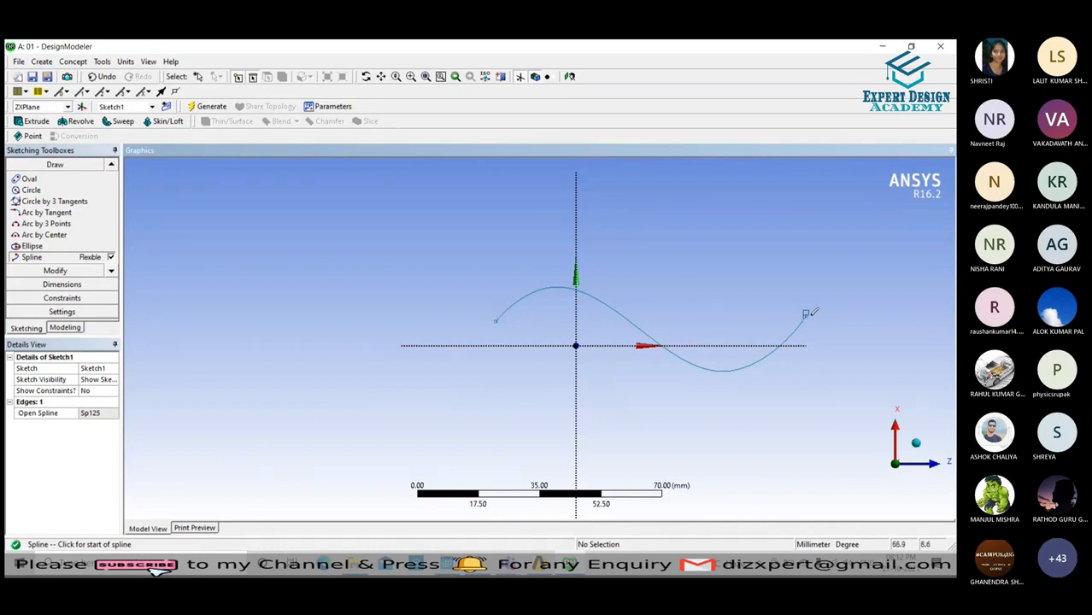
scroll(812, 313, "down", 1)
left_click(304, 294)
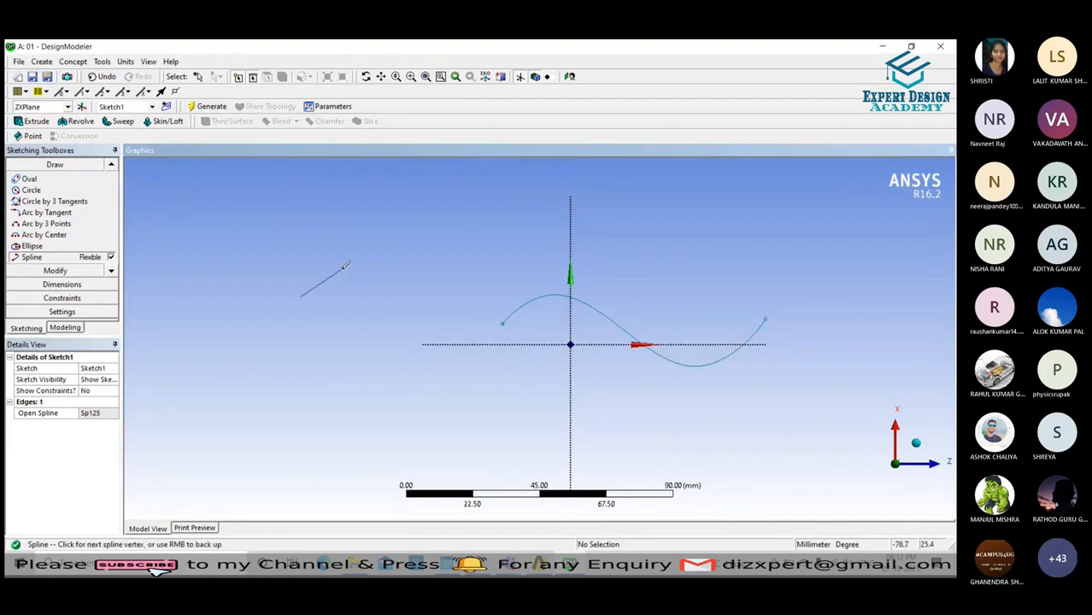
right_click(475, 275)
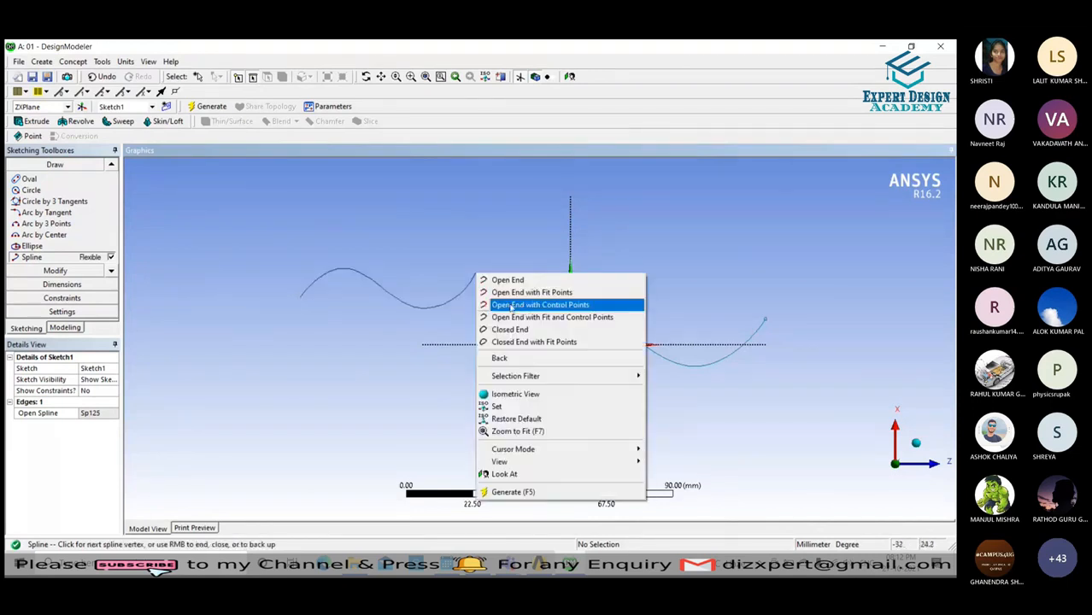
left_click(523, 305)
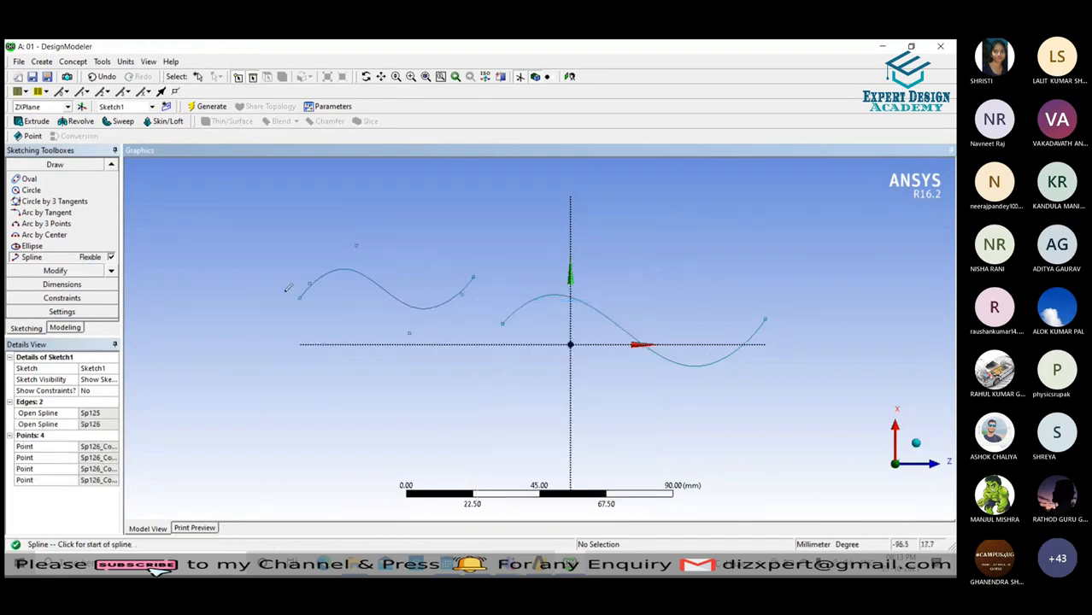
scroll(295, 274, "down", 1)
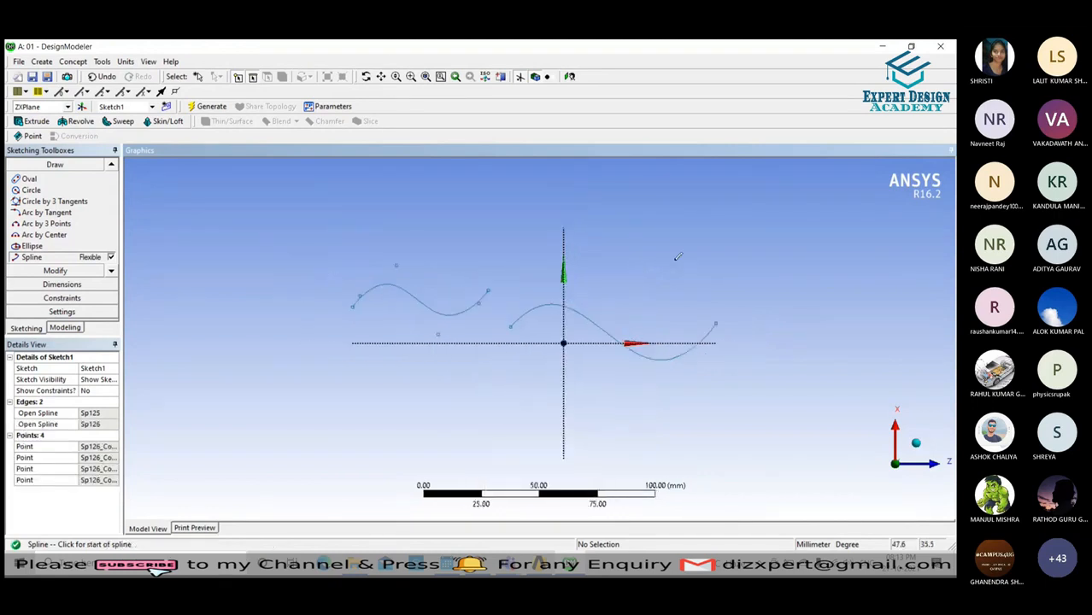
Draw a third wave-shaped spline about 64 mm wide above and right of the origin, finished as Open End with Fit Points.
left_click(631, 250)
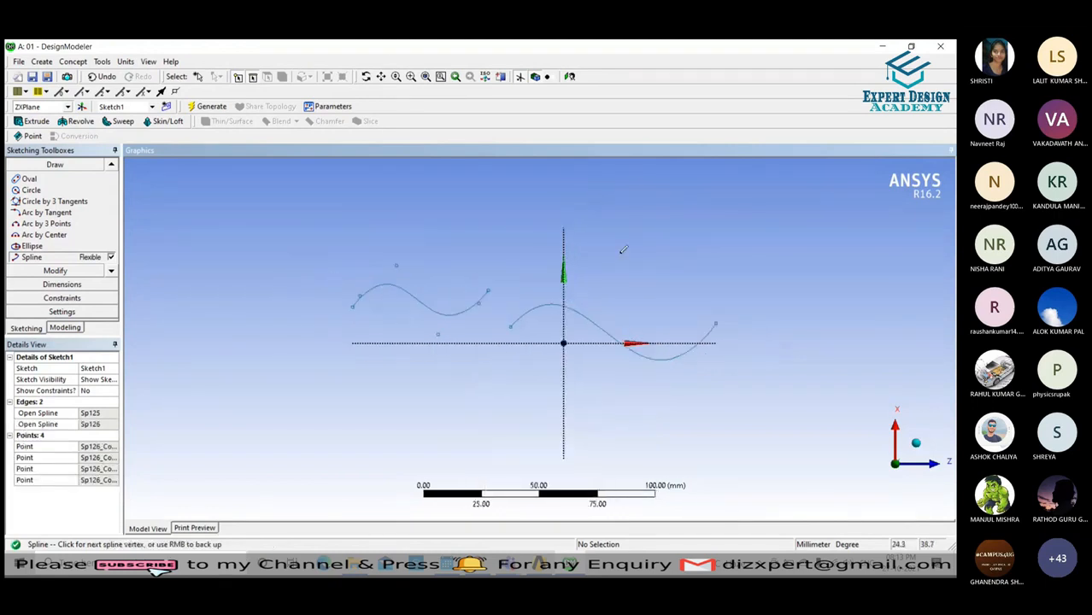
left_click(694, 242)
right_click(772, 240)
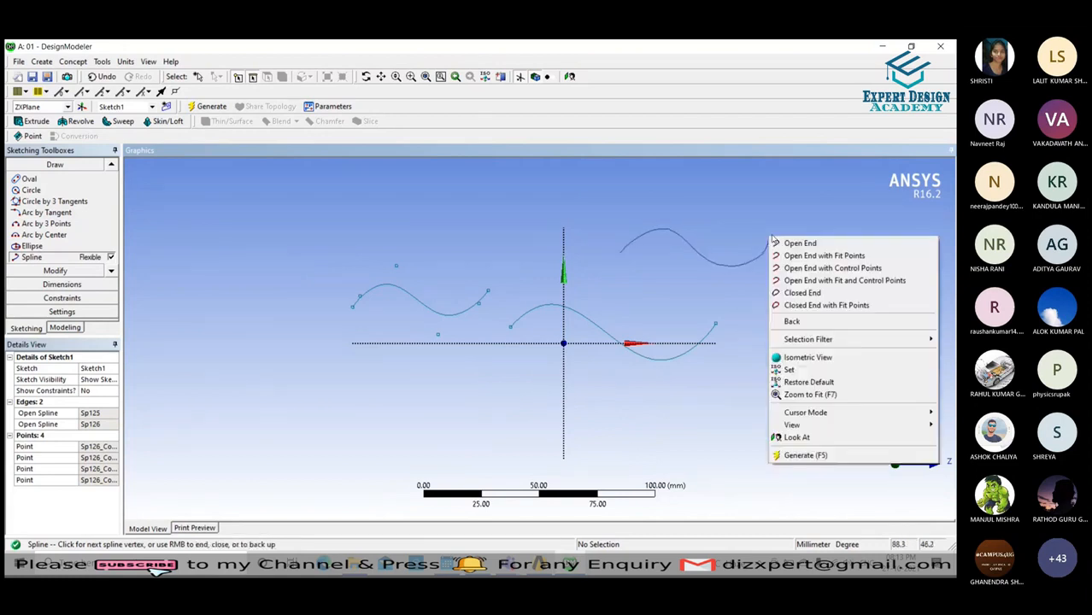
left_click(779, 254)
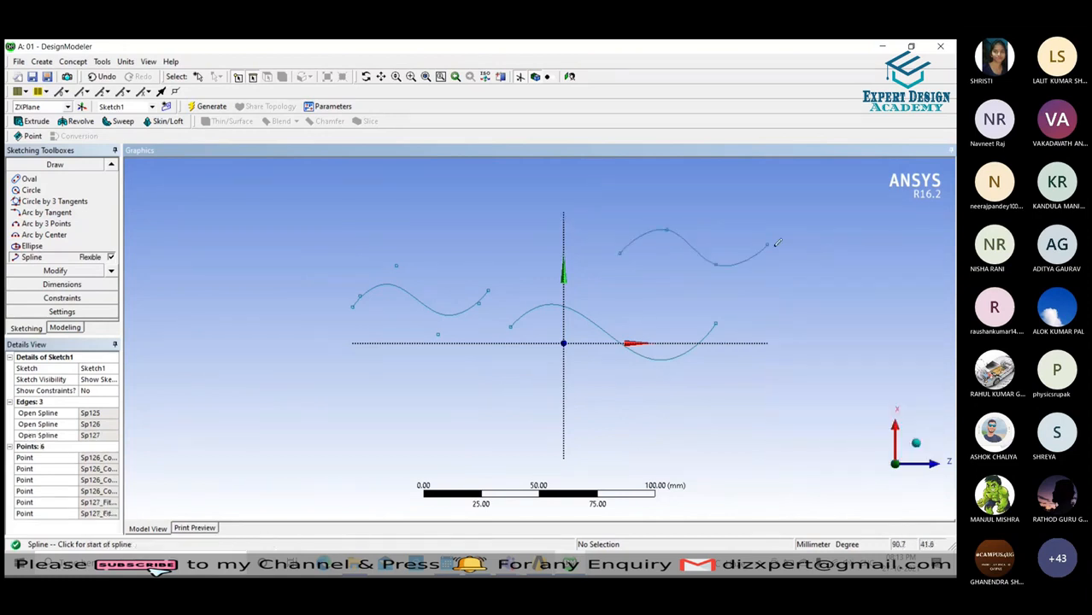
scroll(779, 229, "up", 1)
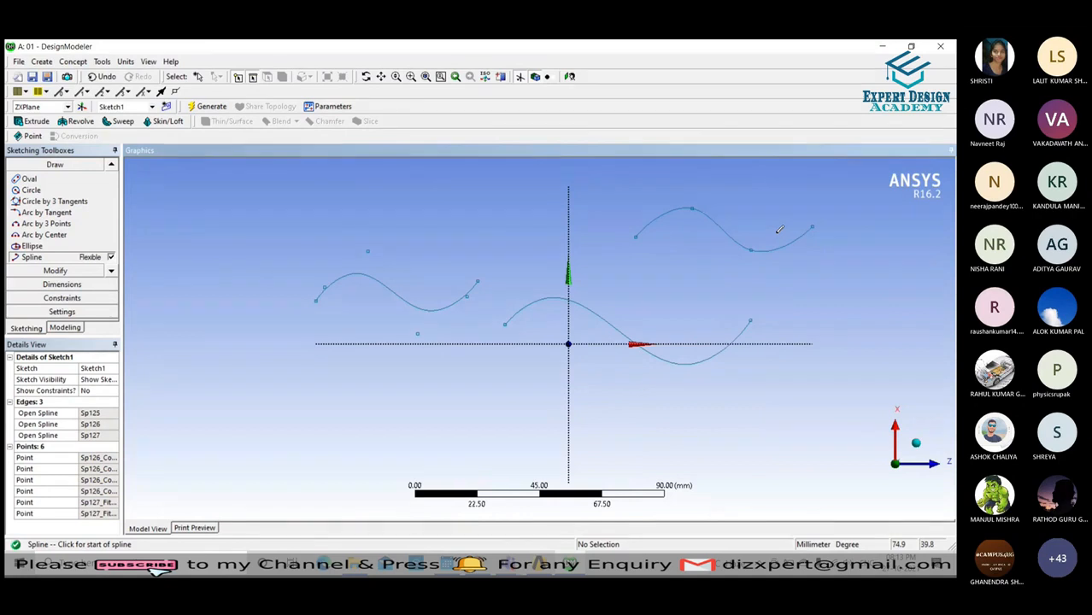
scroll(778, 229, "down", 2)
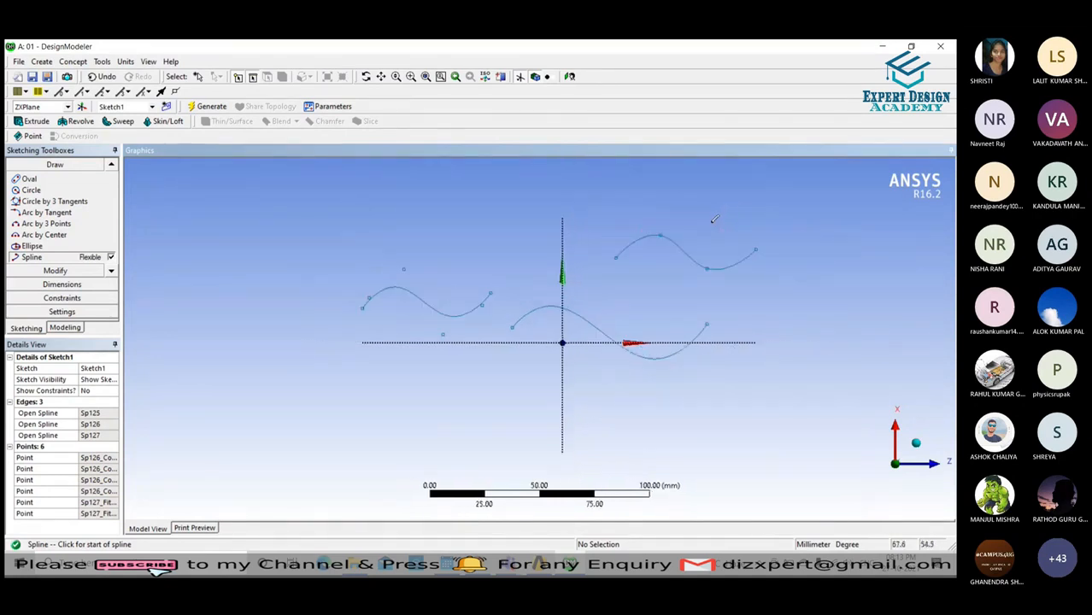
scroll(701, 216, "up", 1)
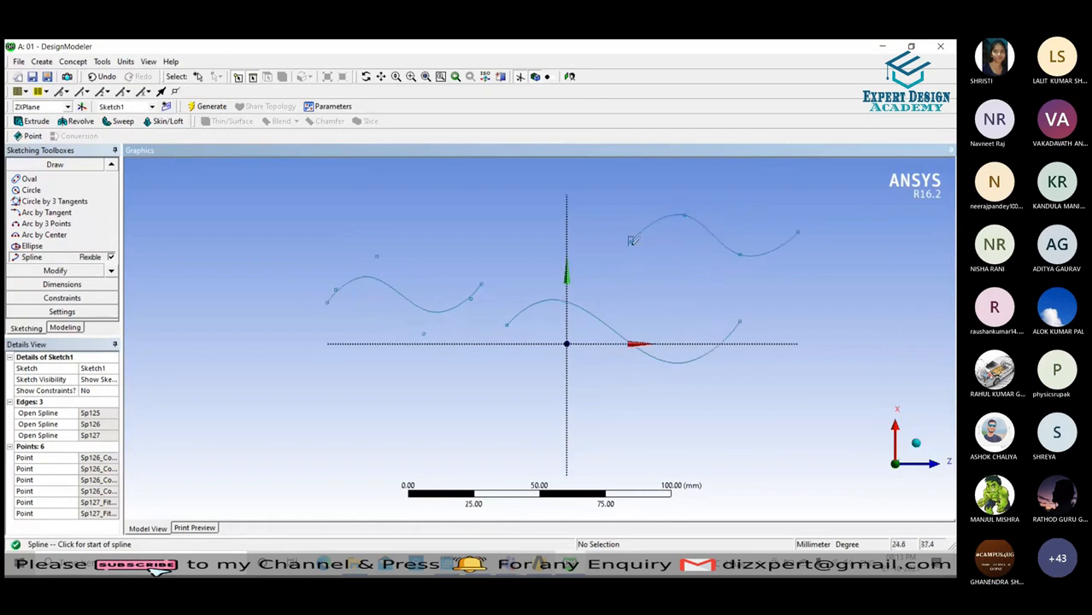
Add a Horizontal dimension between the upper-right spline's left endpoint and the vertical axis.
left_click(59, 284)
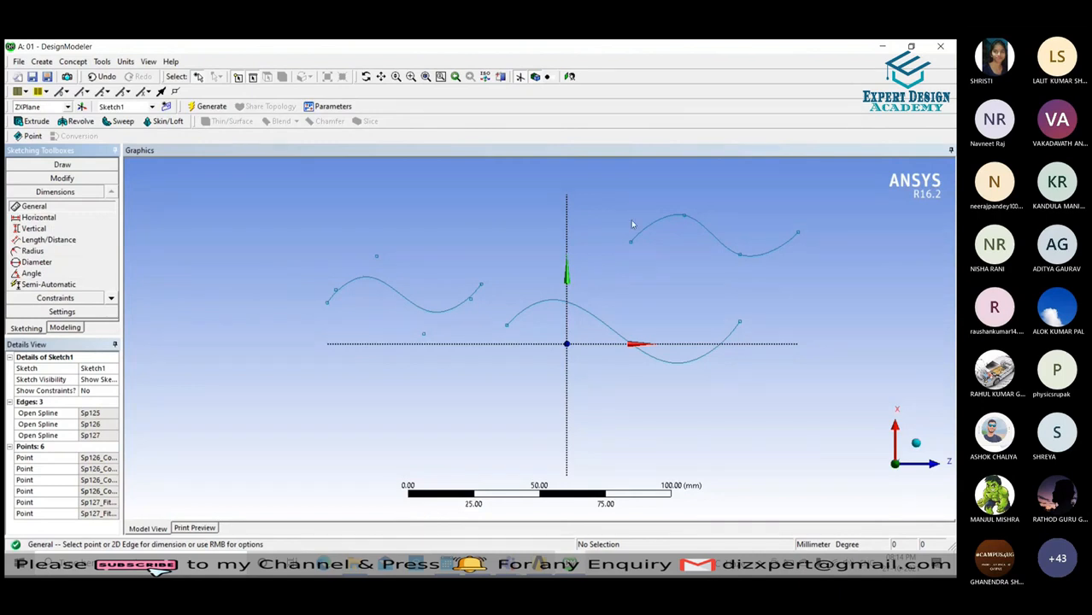
scroll(631, 219, "up", 1)
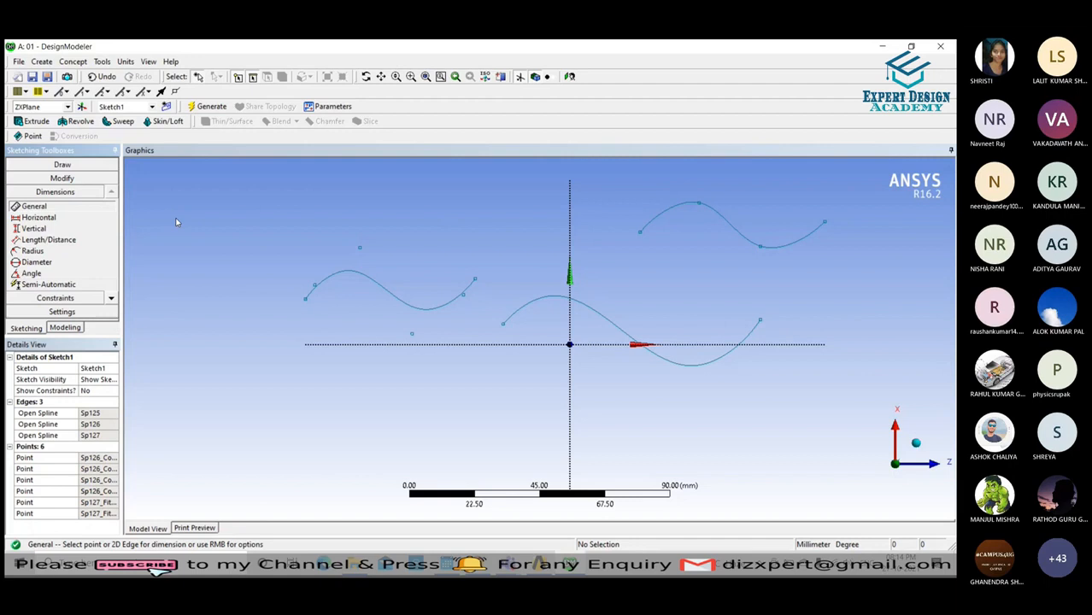
left_click(39, 217)
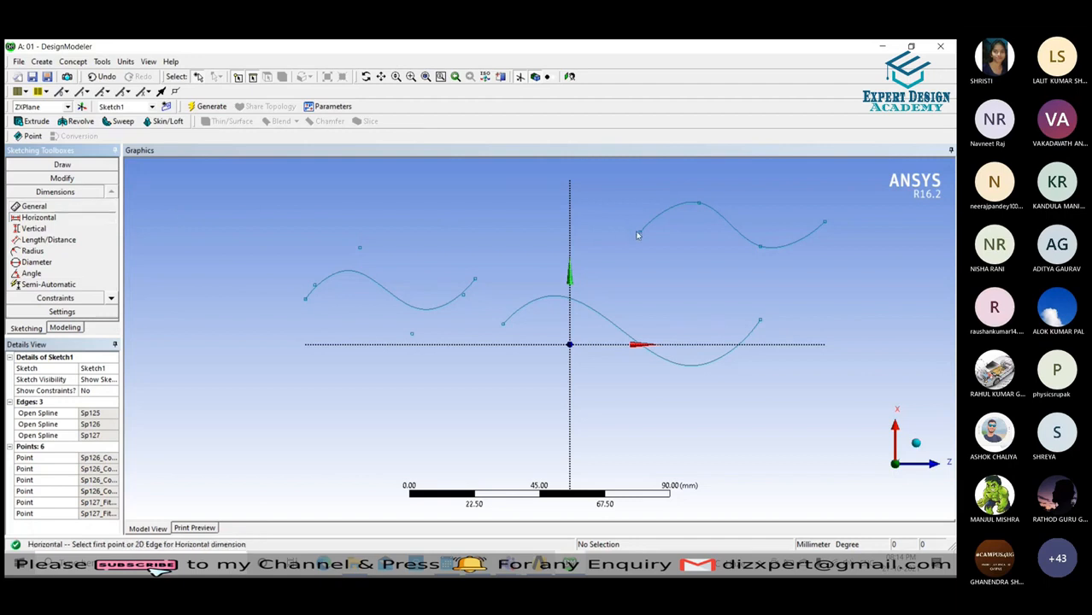
scroll(666, 201, "up", 2)
scroll(660, 227, "down", 1)
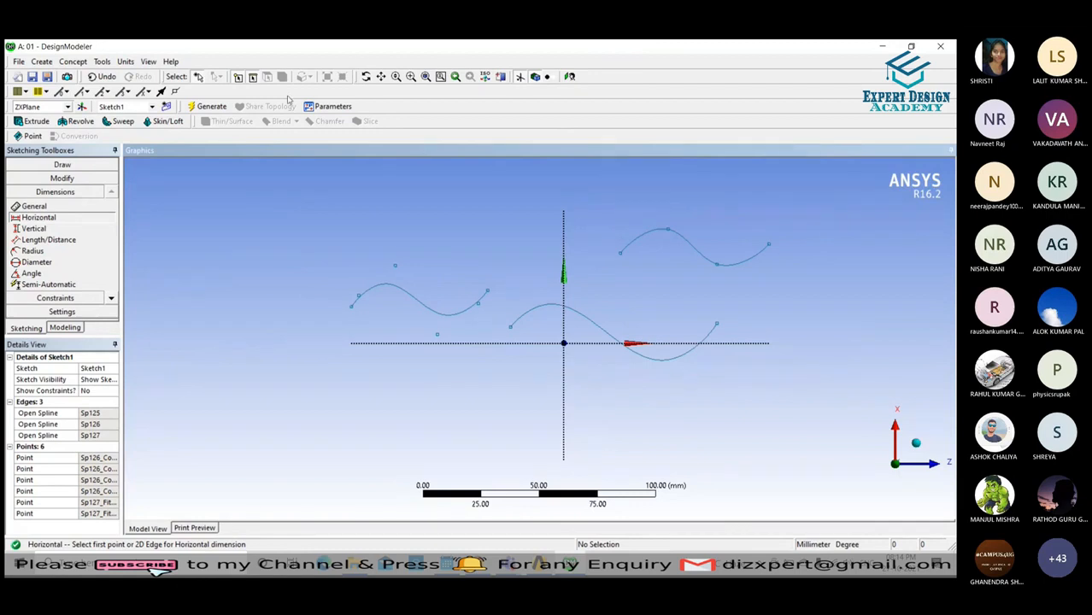
left_click(624, 267)
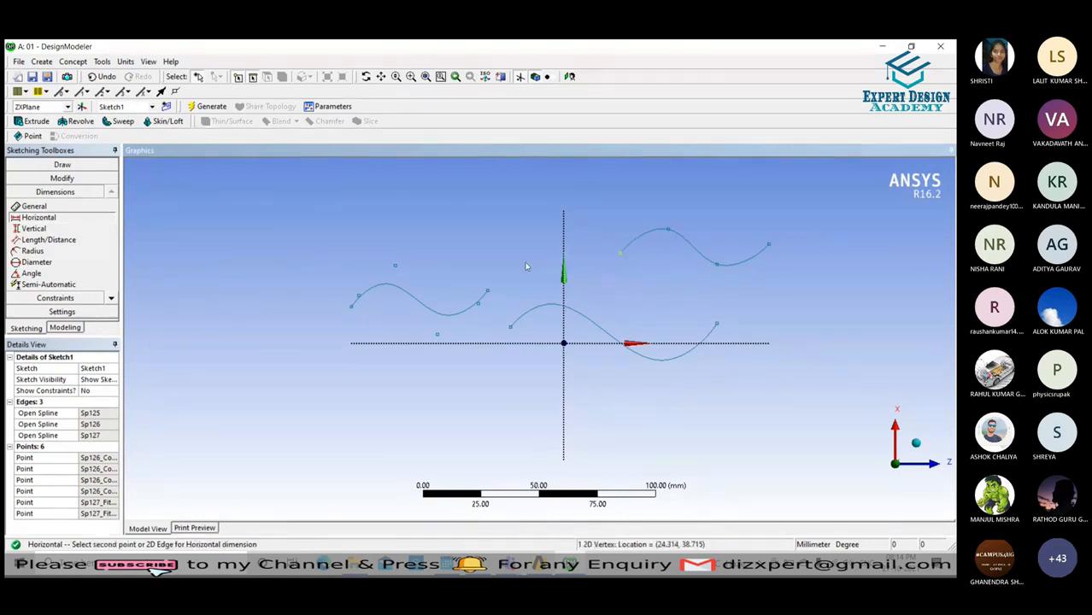
scroll(646, 223, "up", 1)
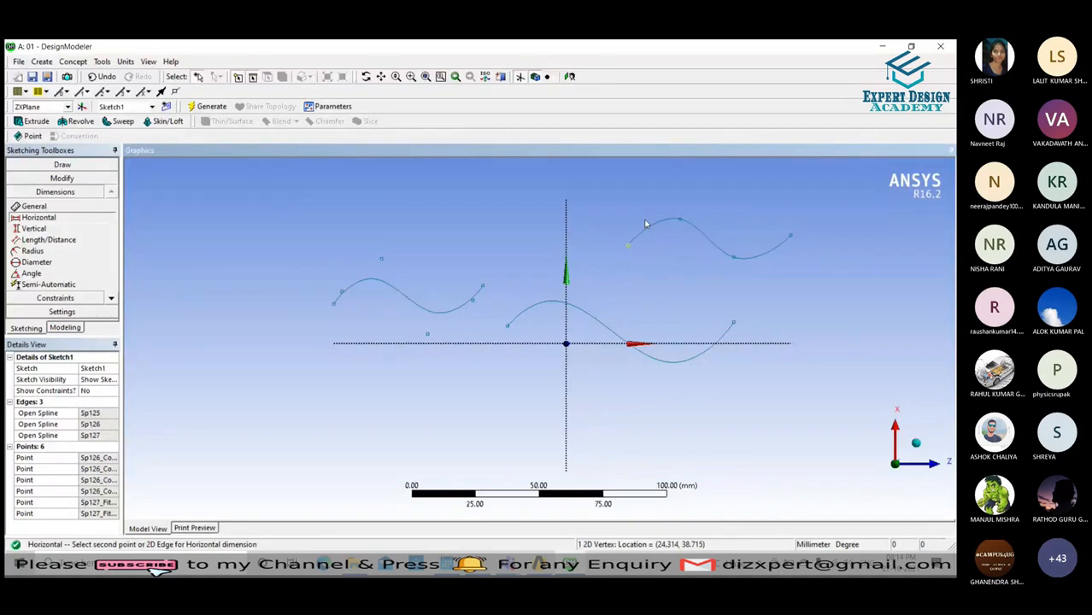
left_click(566, 232)
left_click(589, 232)
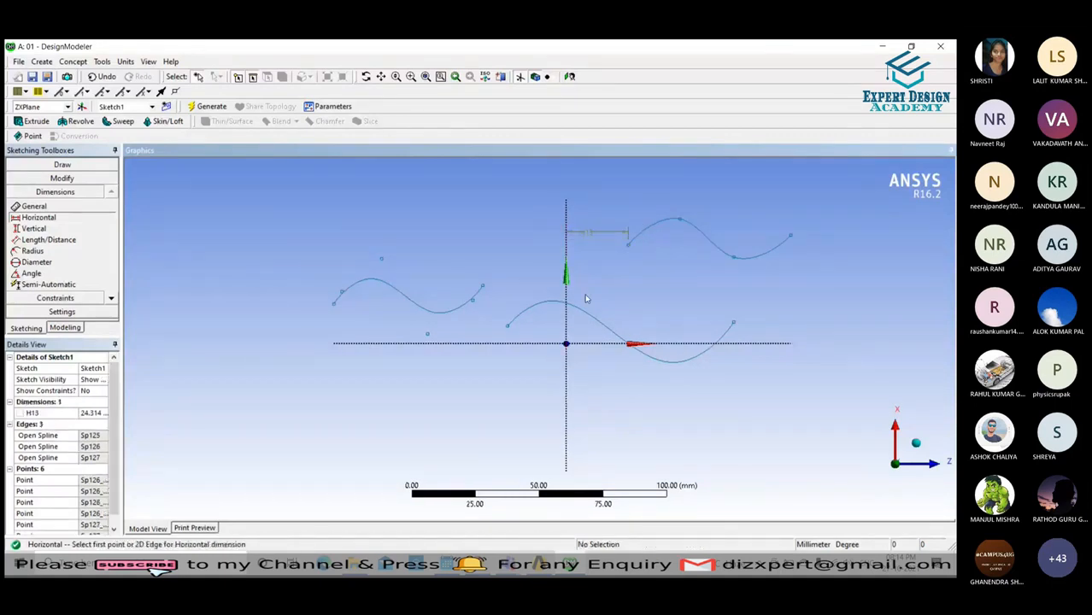
Add Horizontal dimensions from the upper-right spline's second, third and last fit points to the vertical axis, stacked above the first one.
left_click(680, 223)
left_click(568, 214)
left_click(628, 200)
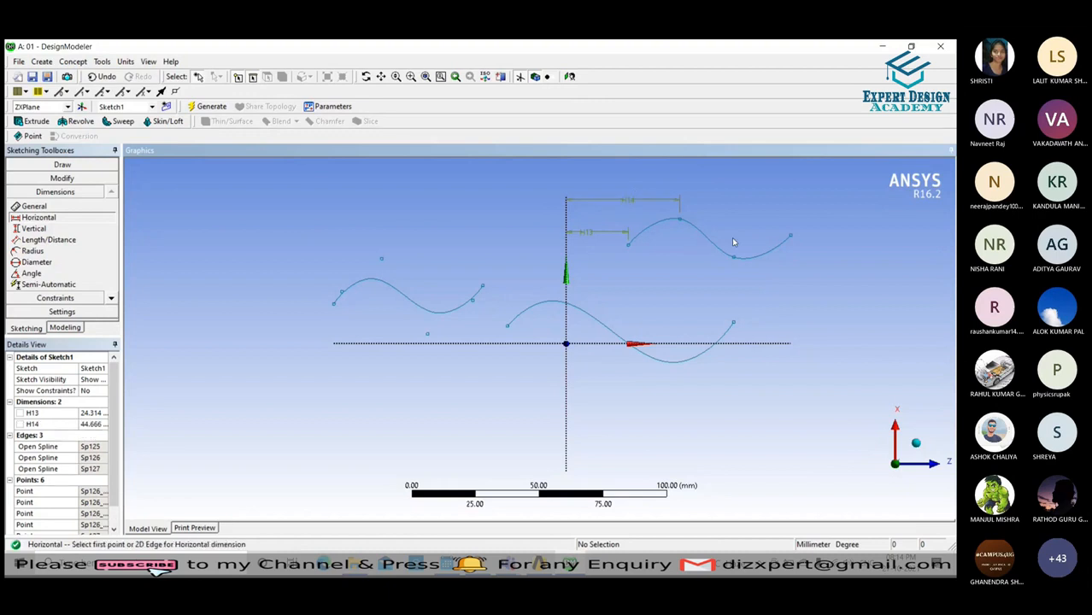
left_click(734, 255)
left_click(567, 264)
left_click(614, 172)
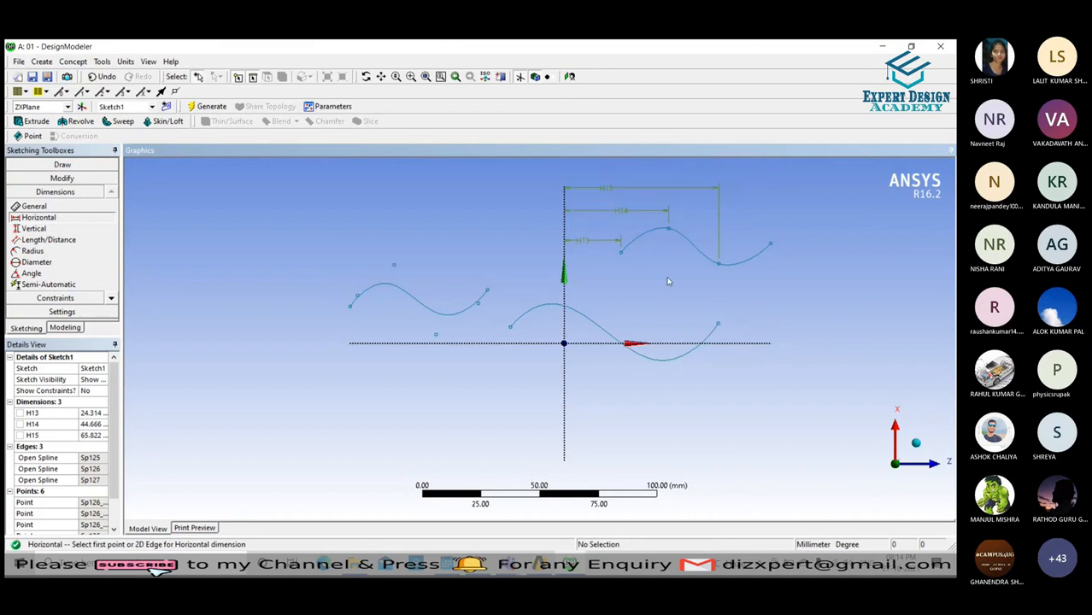
left_click(752, 253)
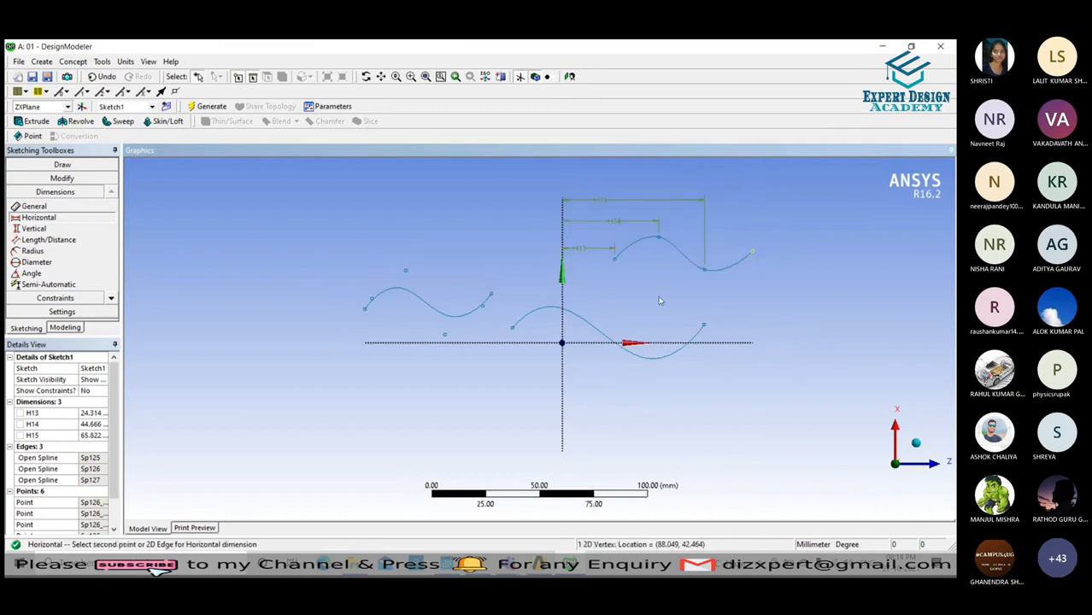
left_click(564, 272)
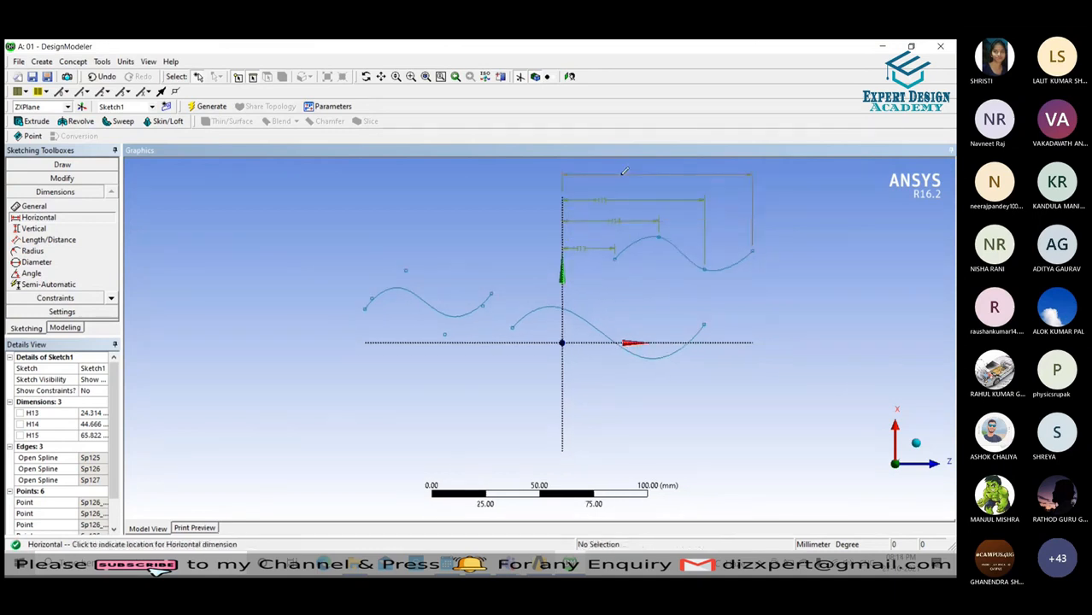
left_click(624, 171)
Add a Vertical dimension between the upper-right spline's left endpoint and the horizontal axis.
left_click(33, 228)
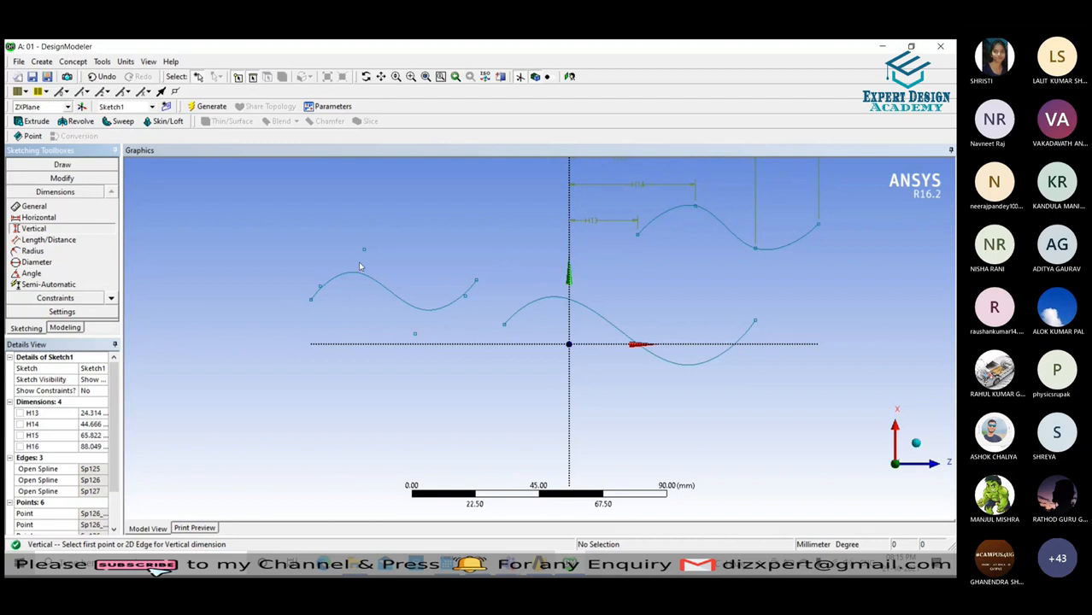
left_click(638, 236)
left_click(671, 344)
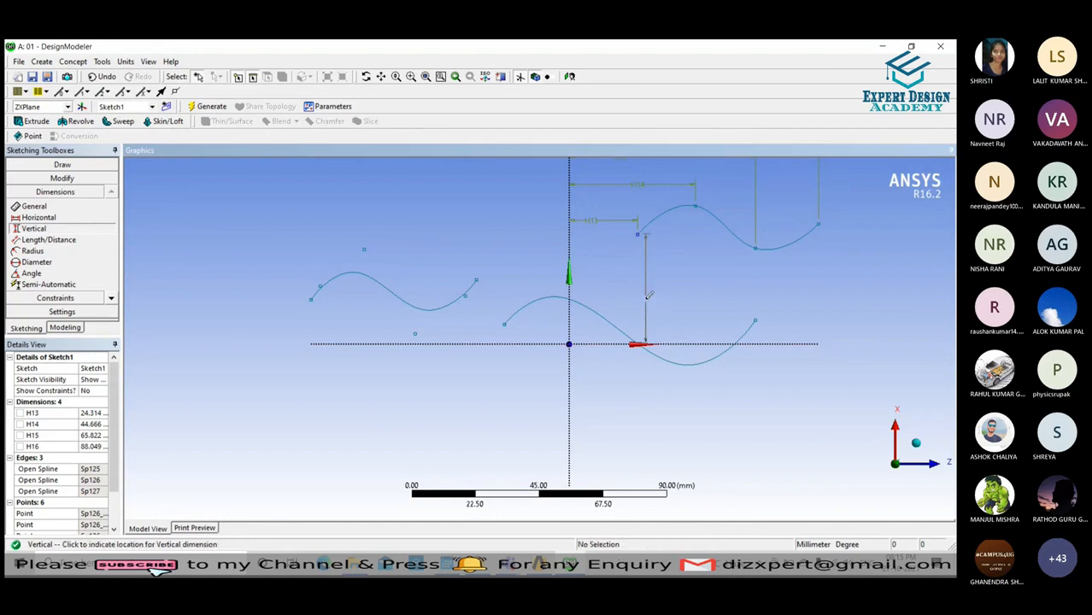
left_click(649, 295)
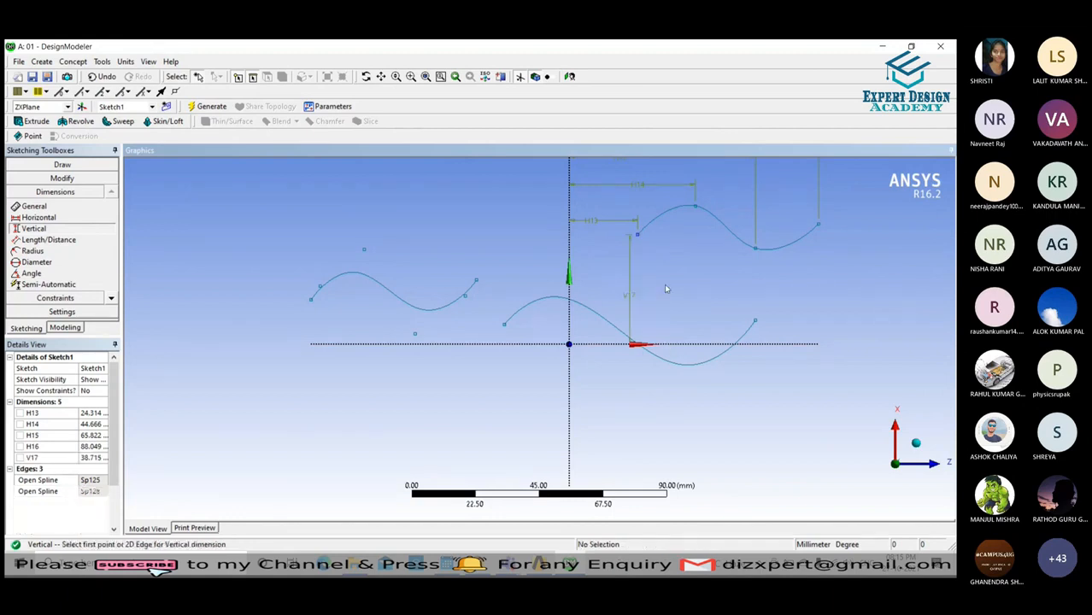
Add Vertical dimensions from the upper-right spline's second, third and last fit points to the horizontal axis.
left_click(696, 208)
left_click(706, 345)
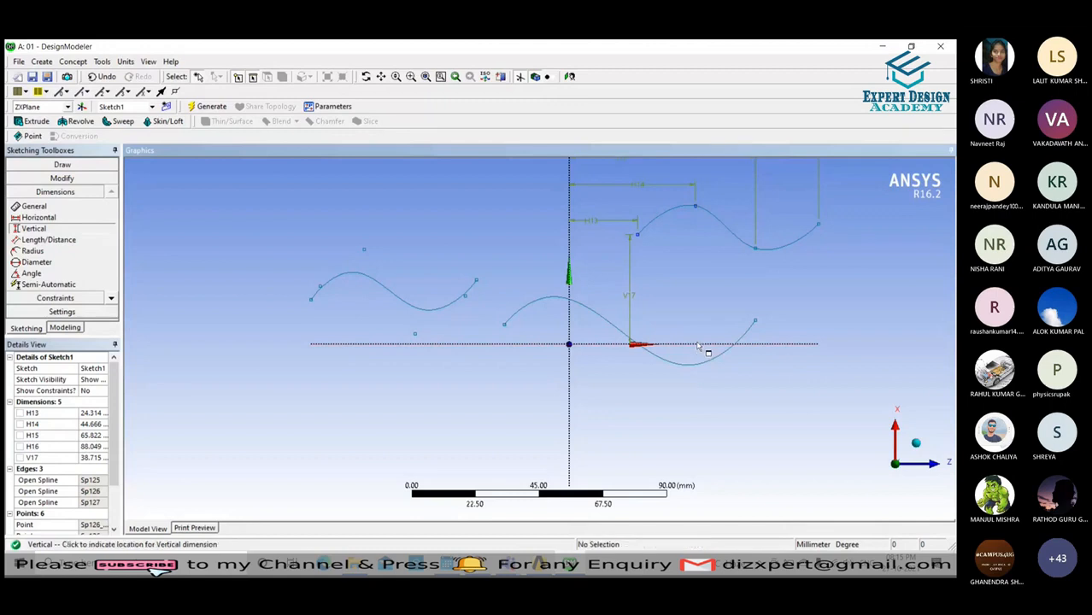
left_click(695, 283)
left_click(755, 249)
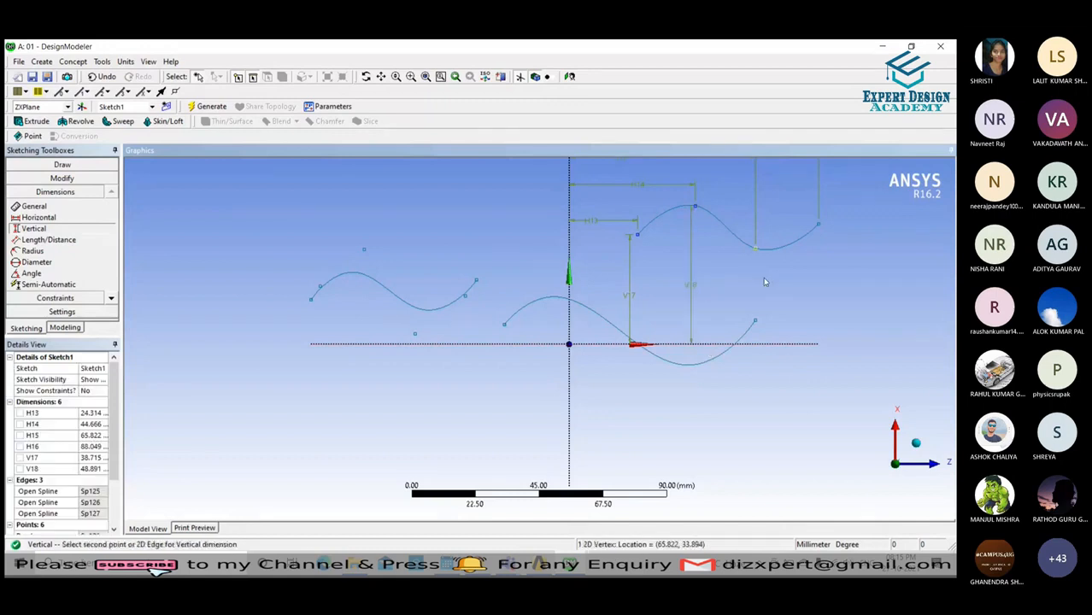
left_click(767, 345)
left_click(744, 306)
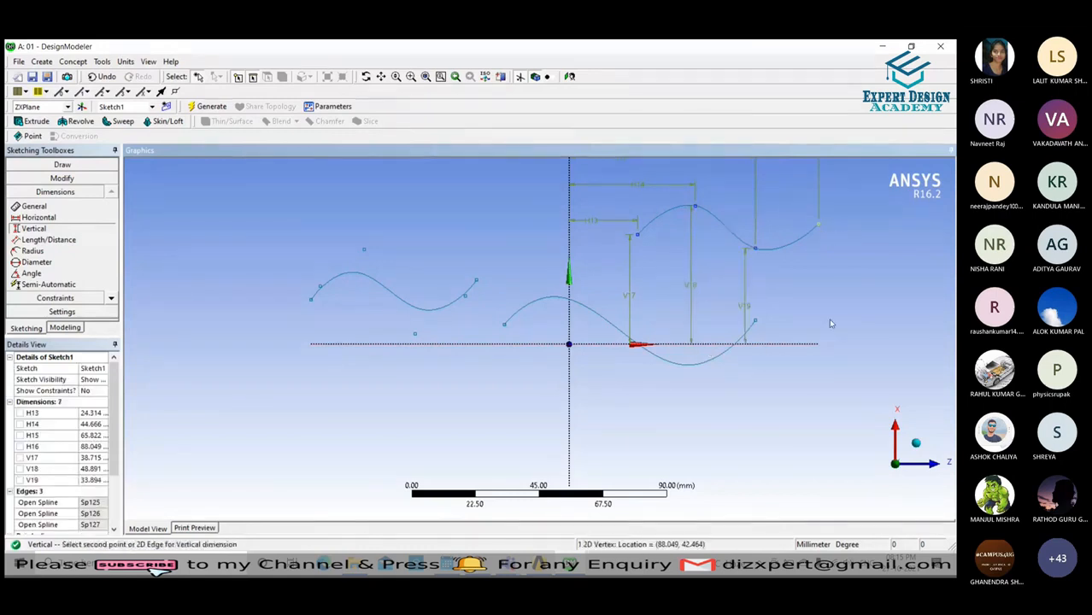
left_click(804, 346)
left_click(820, 289)
Set the upper-right spline's left endpoint dimensions to 25 mm from the vertical axis and 30 mm from the horizontal axis.
scroll(640, 305, "down", 1)
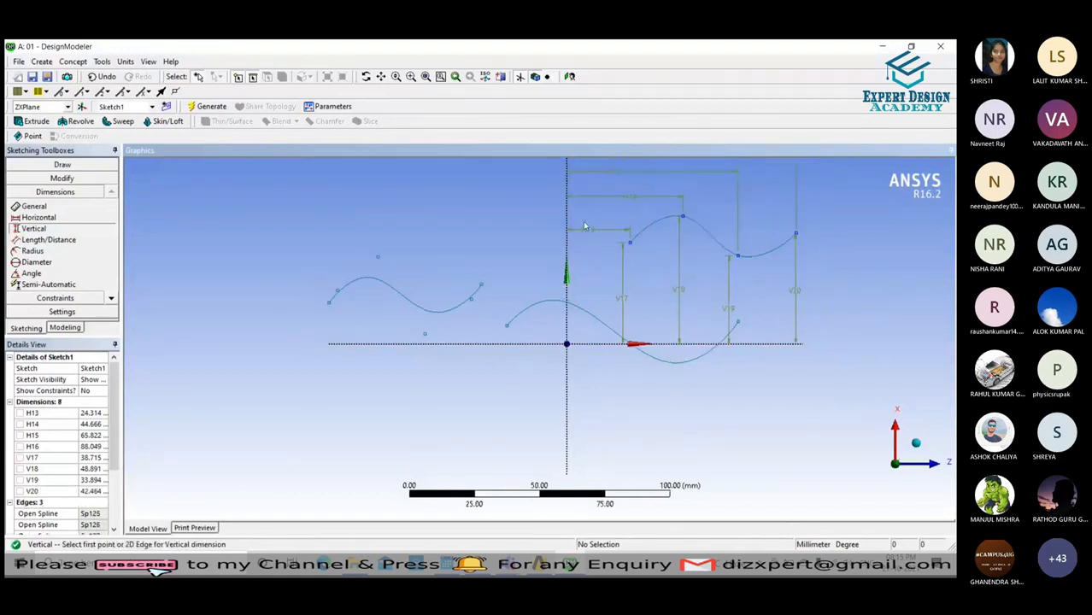
scroll(633, 312, "up", 1)
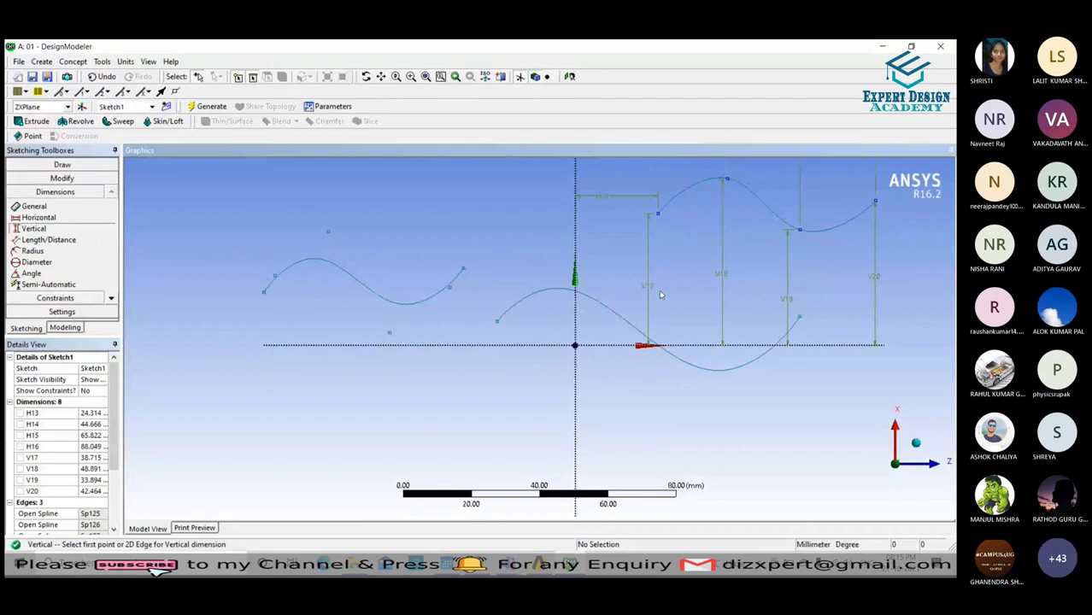
scroll(649, 292, "down", 1)
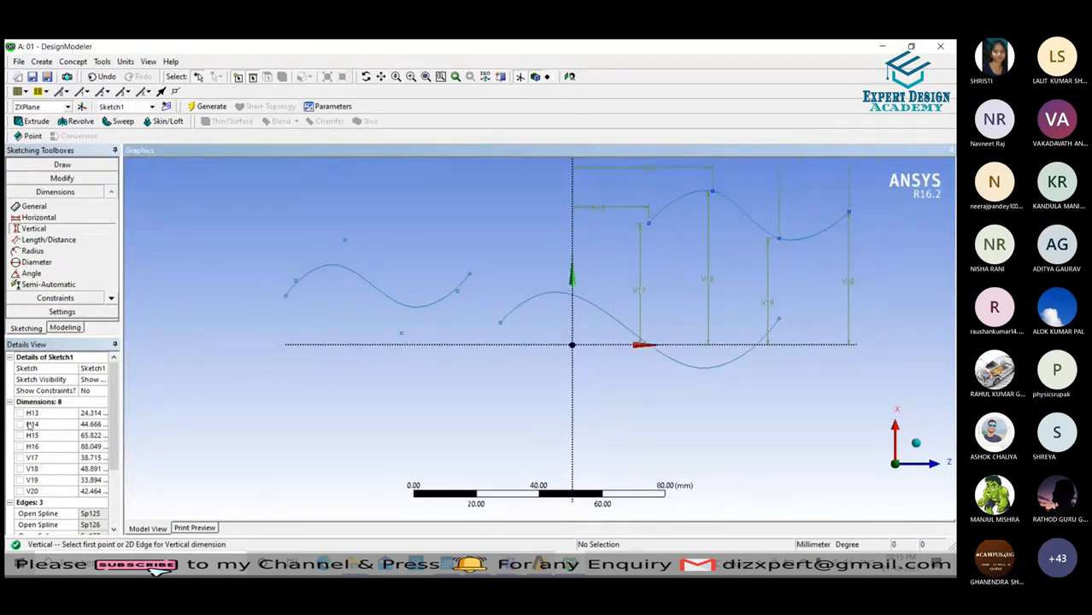
left_click(92, 414)
type("25")
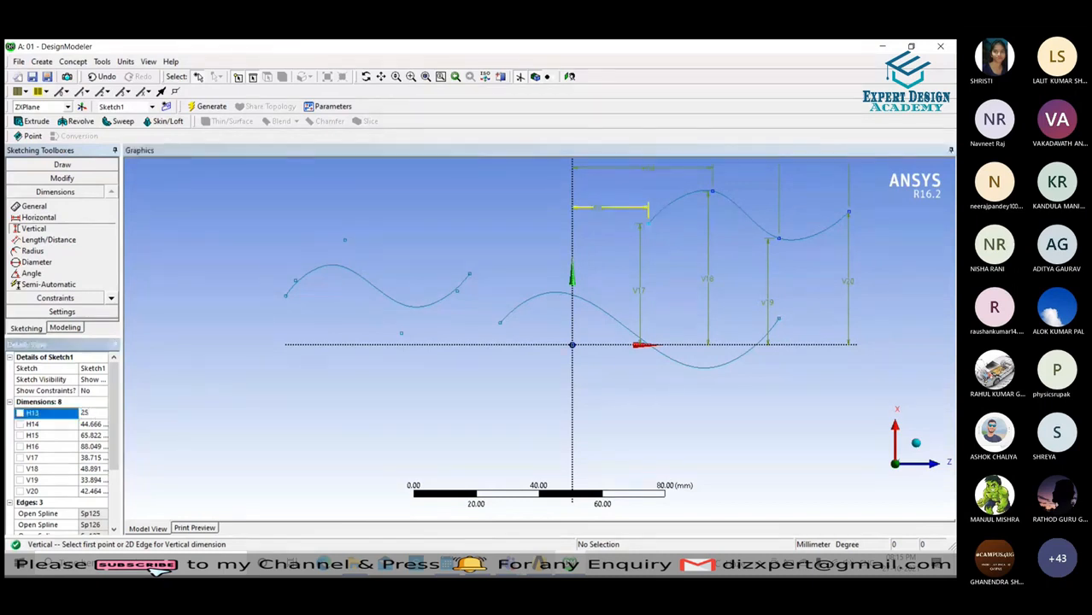
key("Return")
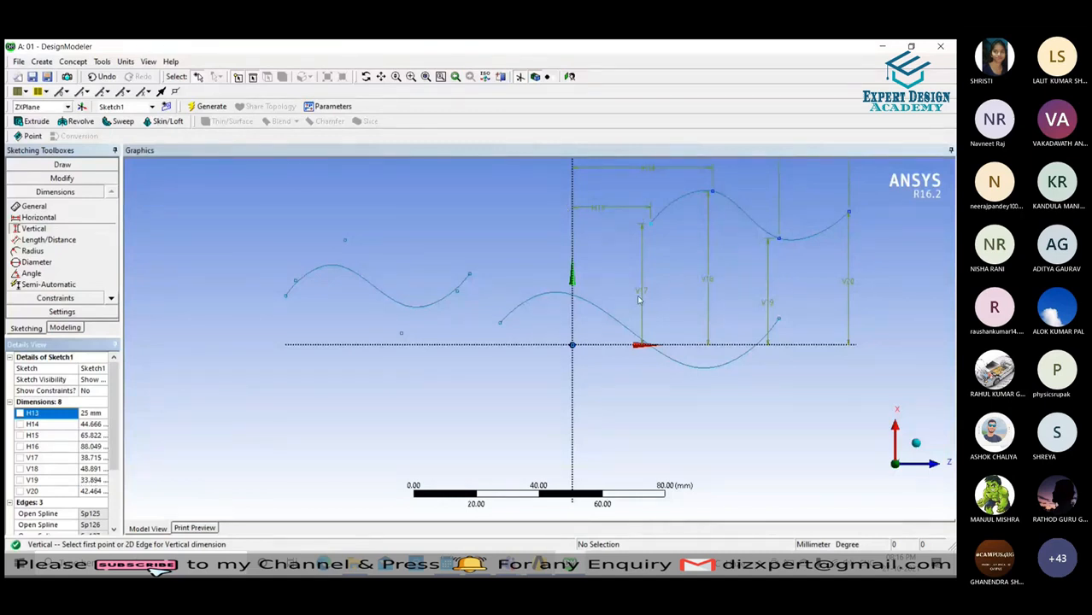
left_click(92, 457)
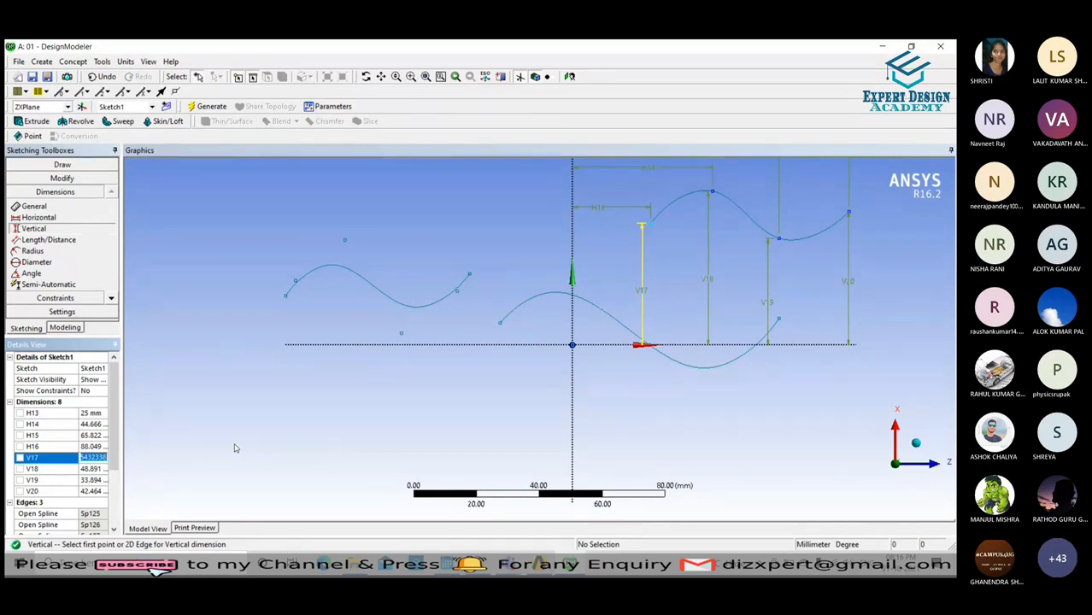
type("50")
key("Return")
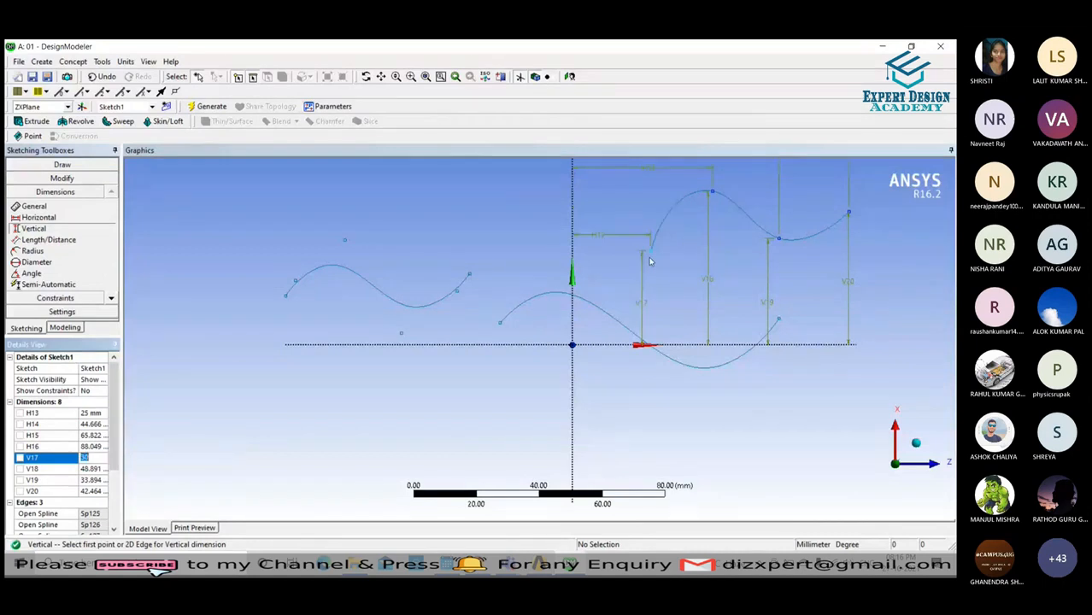
Set the horizontal dimension of the upper-right spline's second fit point to 50 mm.
scroll(650, 262, "down", 3)
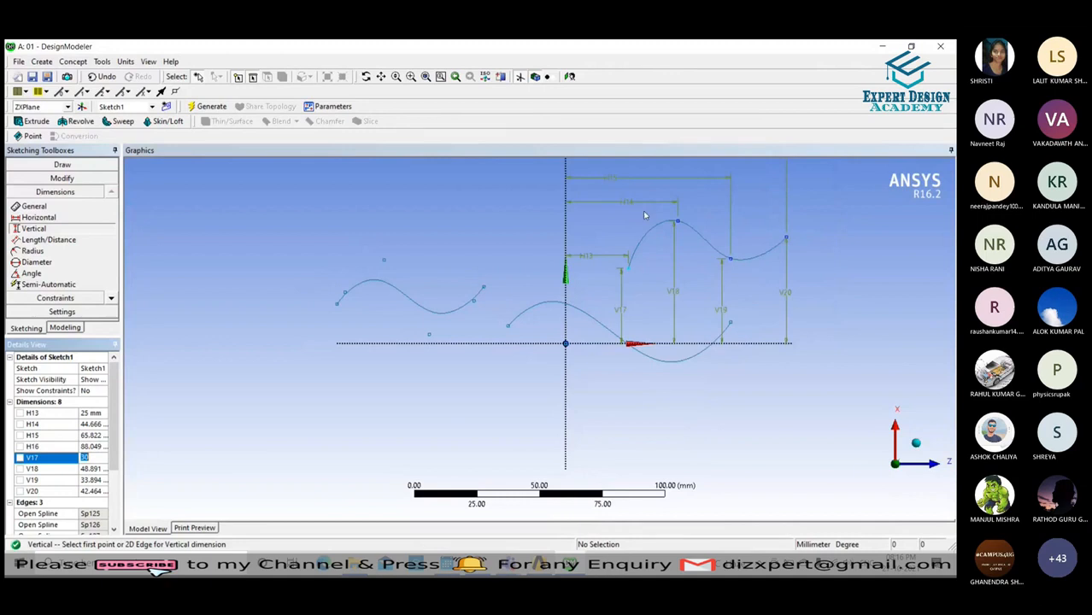
left_click(94, 425)
type("50")
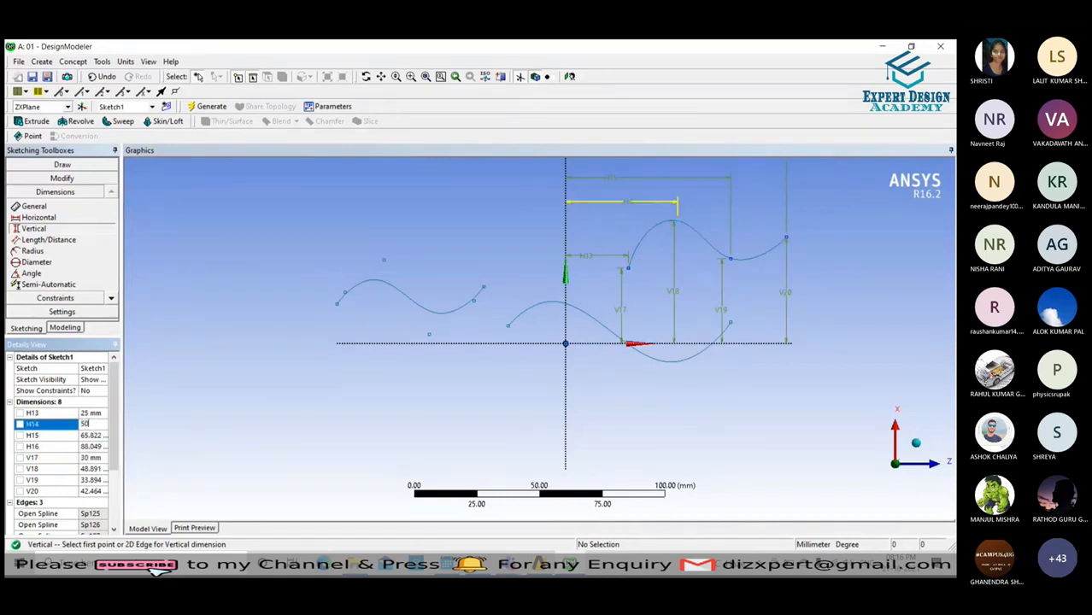
key("Return")
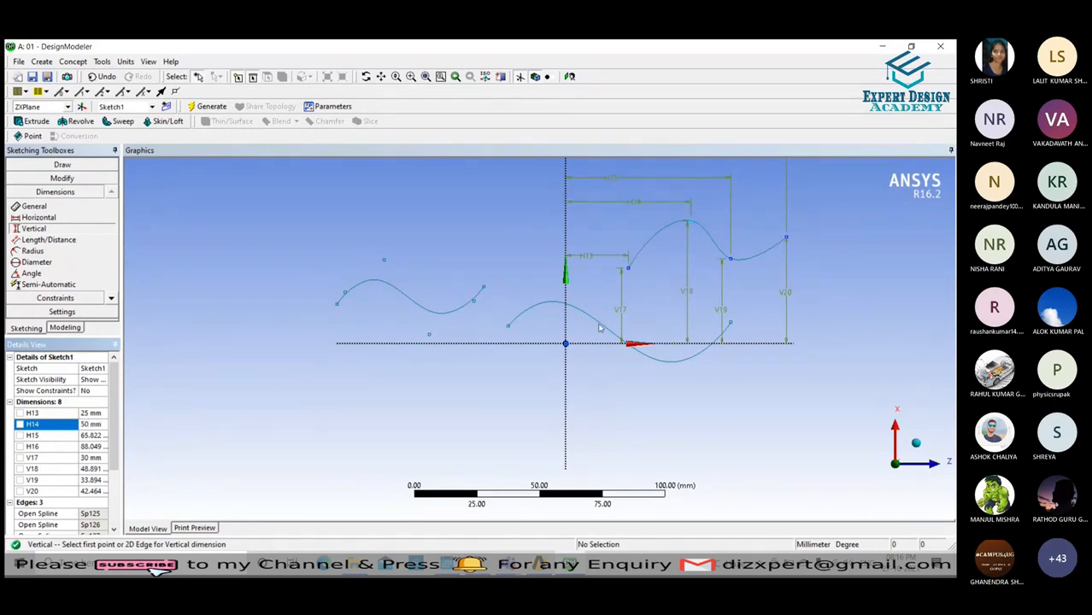
Try a vertical dimension of 75 mm for the upper-right spline's second fit point.
left_click(93, 469)
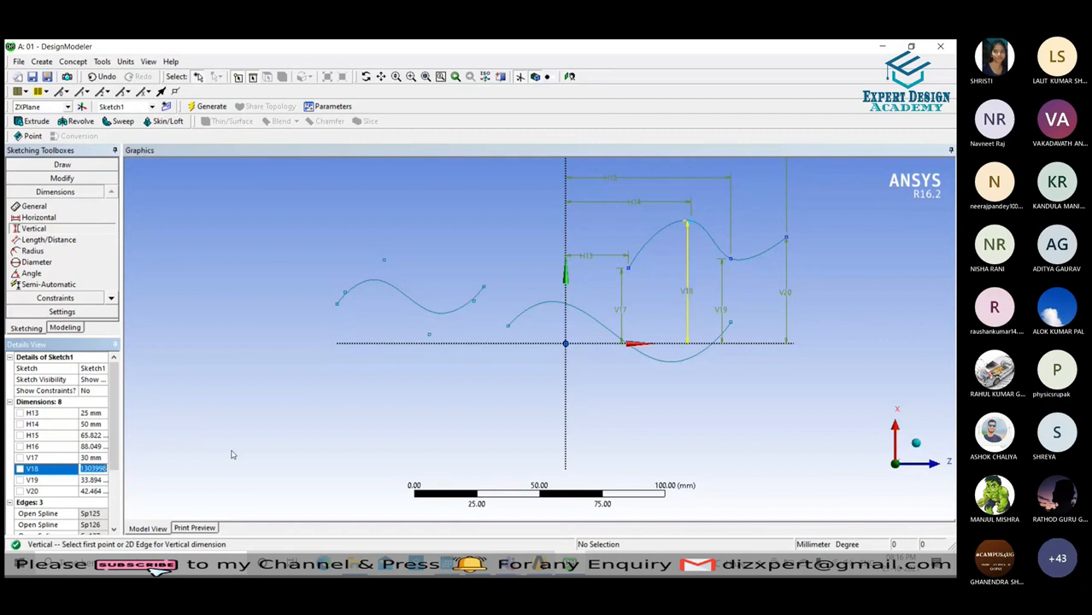
type("75")
key("Return")
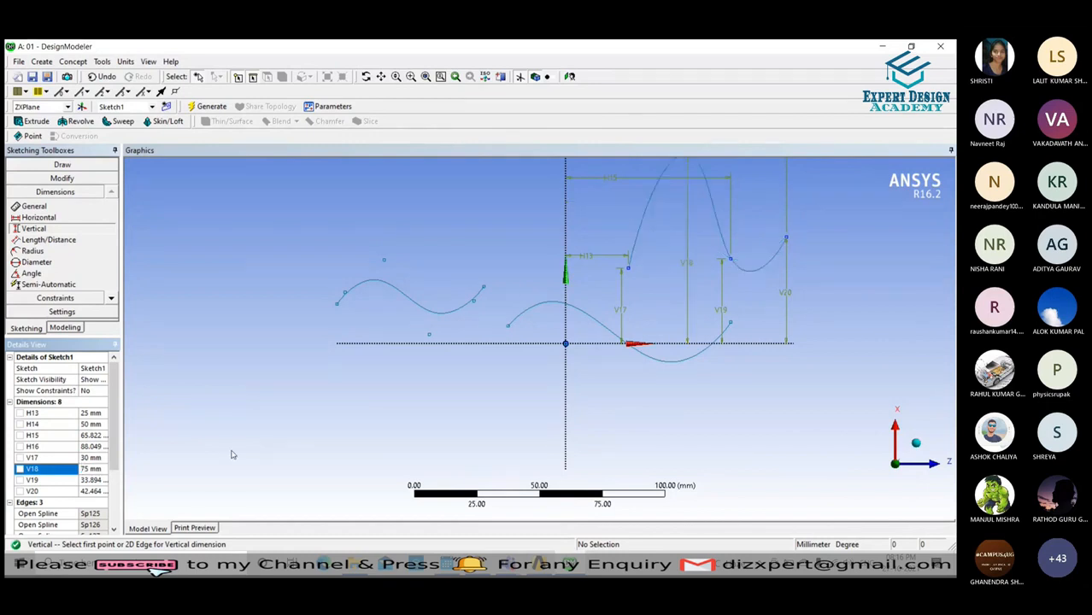
Set the vertical dimension of the upper-right spline's second fit point to 60 mm.
left_click(92, 469)
type("60")
key("Return")
Add a Horizontal dimension between the two endpoints of the middle spline crossing the axes, placed below the curve.
scroll(503, 278, "down", 3)
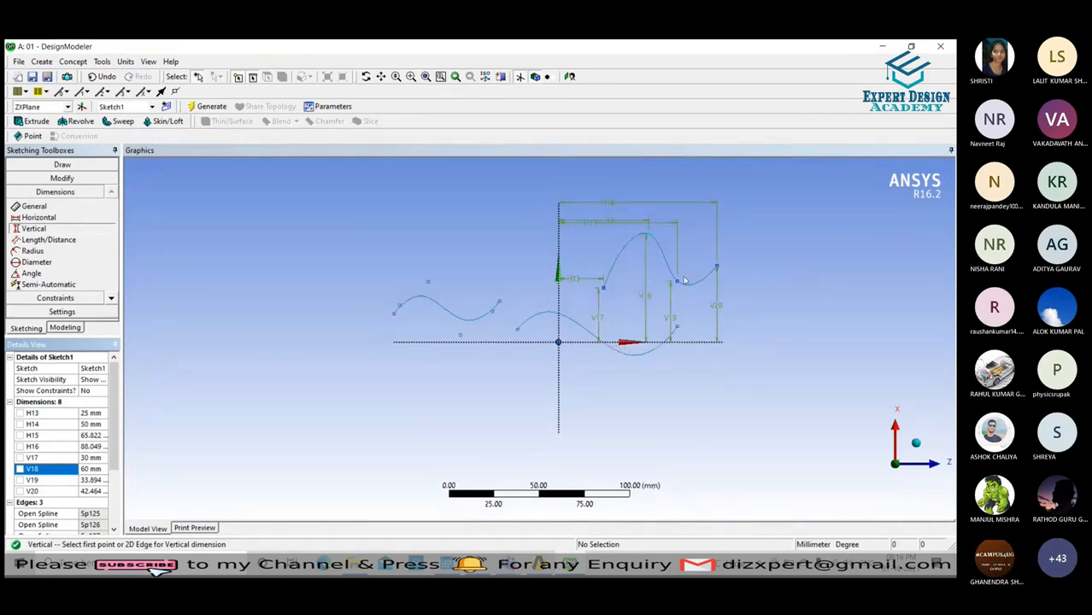
scroll(674, 255, "up", 2)
scroll(674, 255, "down", 1)
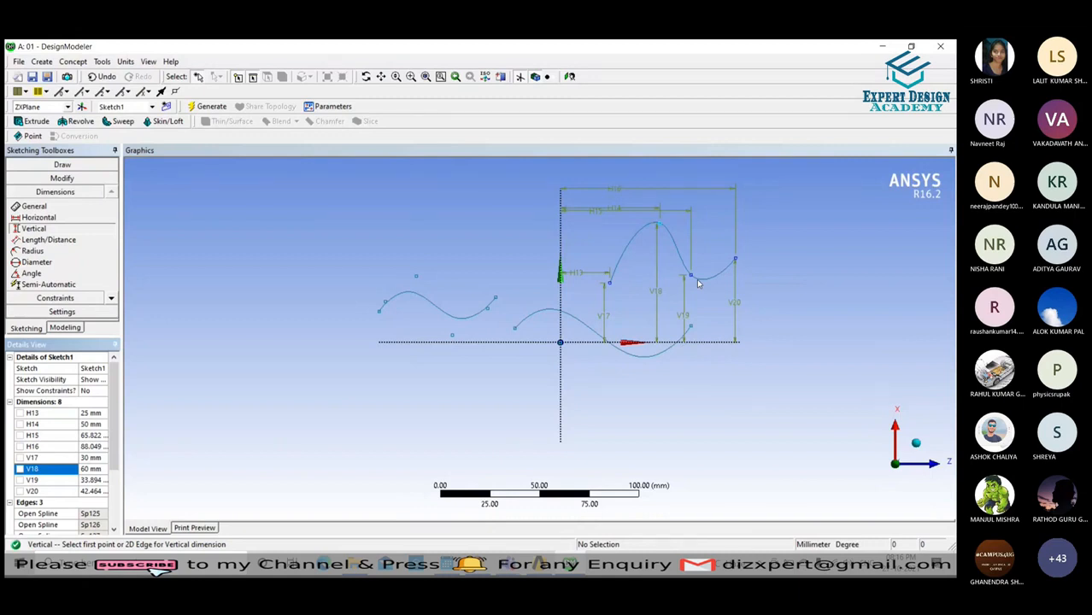
scroll(594, 248, "down", 3)
scroll(578, 267, "up", 2)
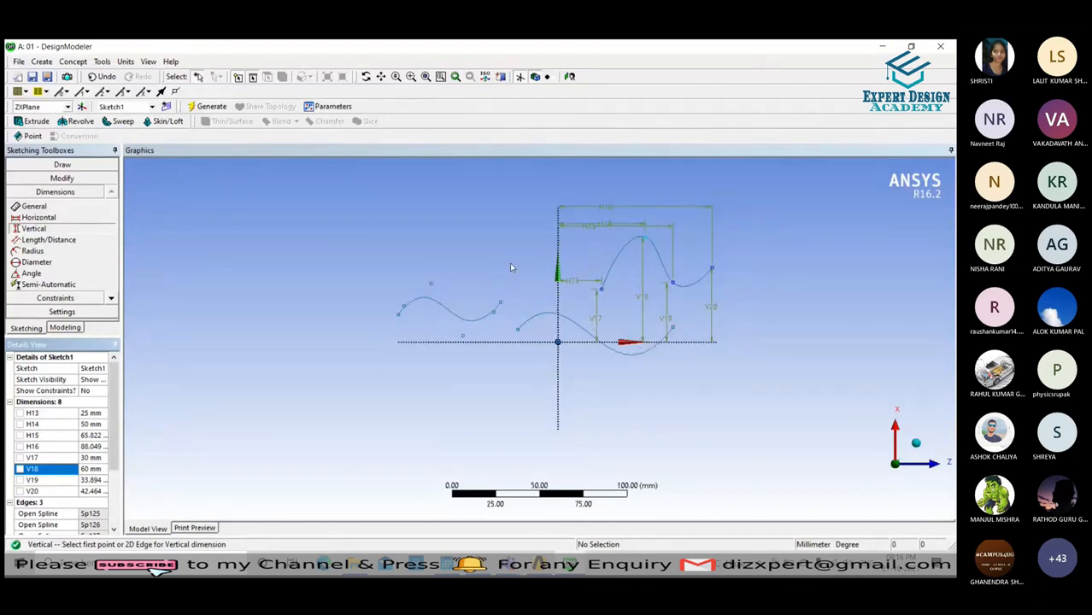
left_click(39, 217)
left_click(518, 329)
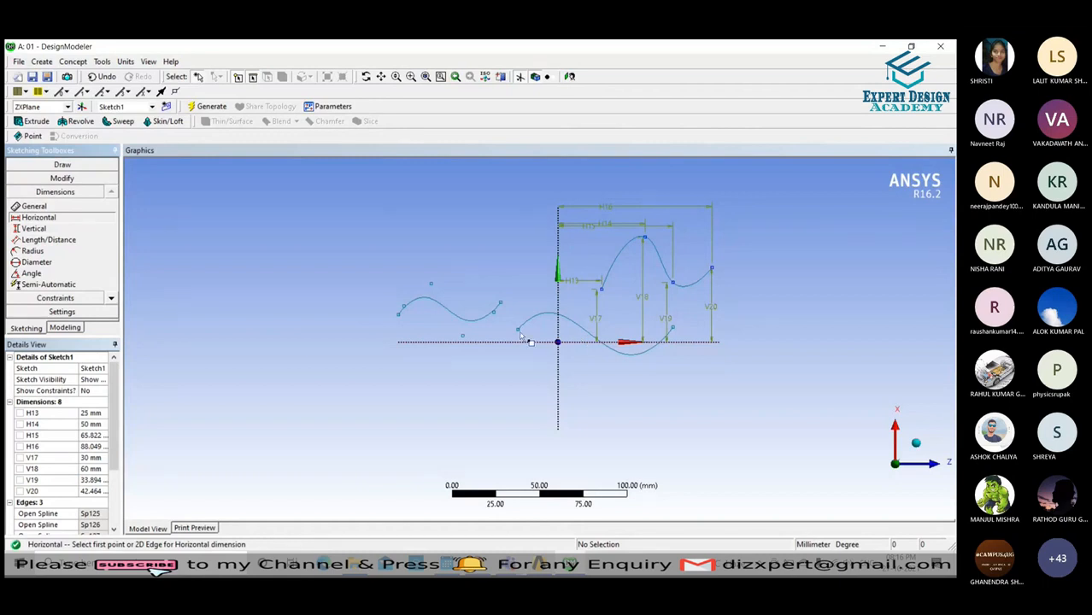
left_click(672, 327)
left_click(596, 375)
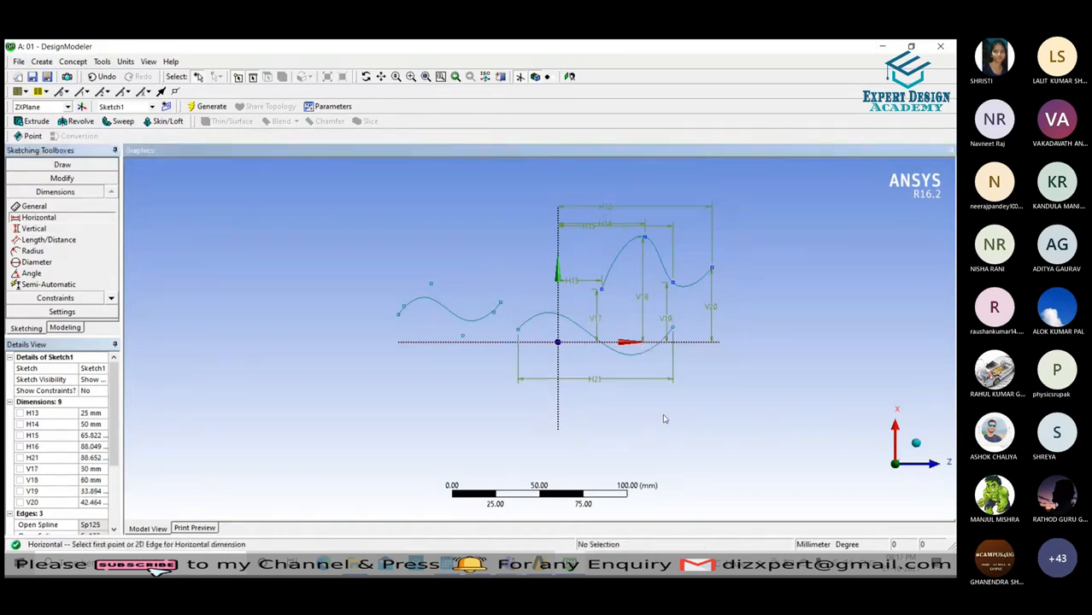
Draw a four-point wave-shaped spline about 114 mm wide above and left of the existing splines, finished as Open End with Fit Points.
scroll(664, 418, "up", 2)
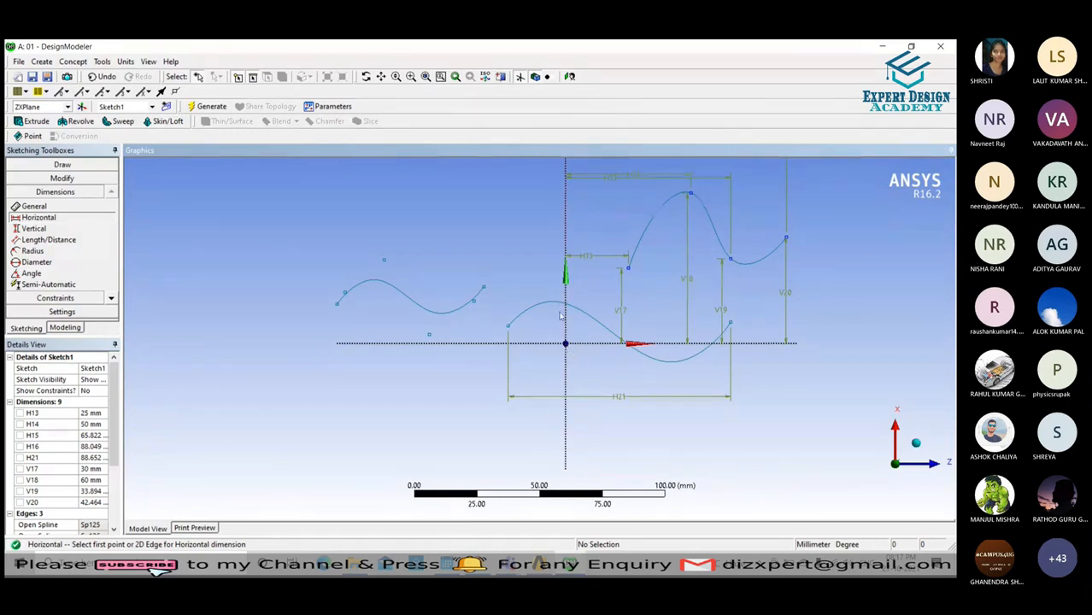
scroll(539, 316, "down", 3)
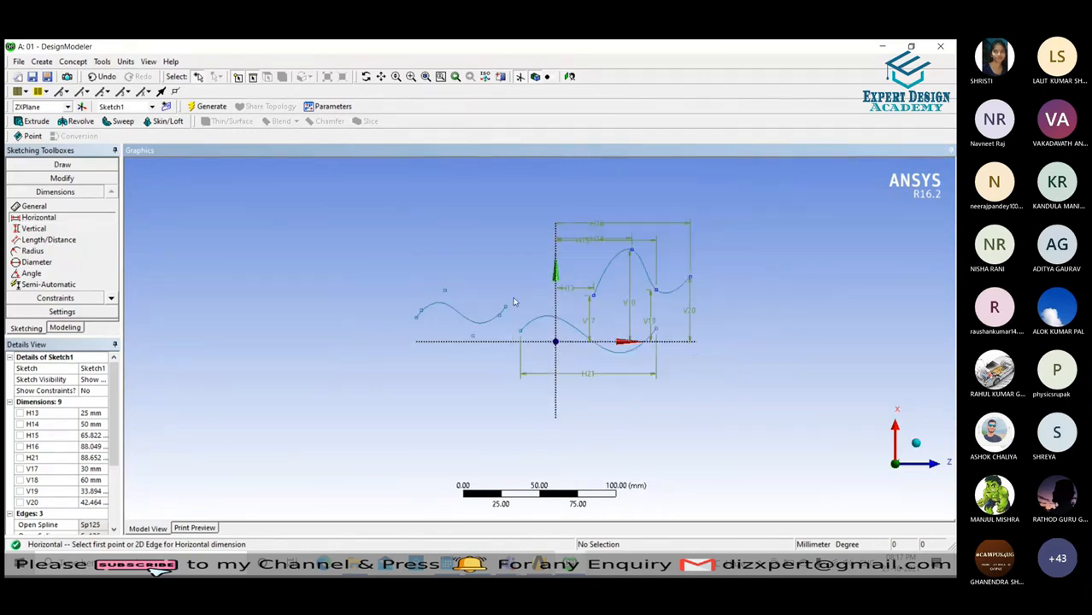
left_click(67, 167)
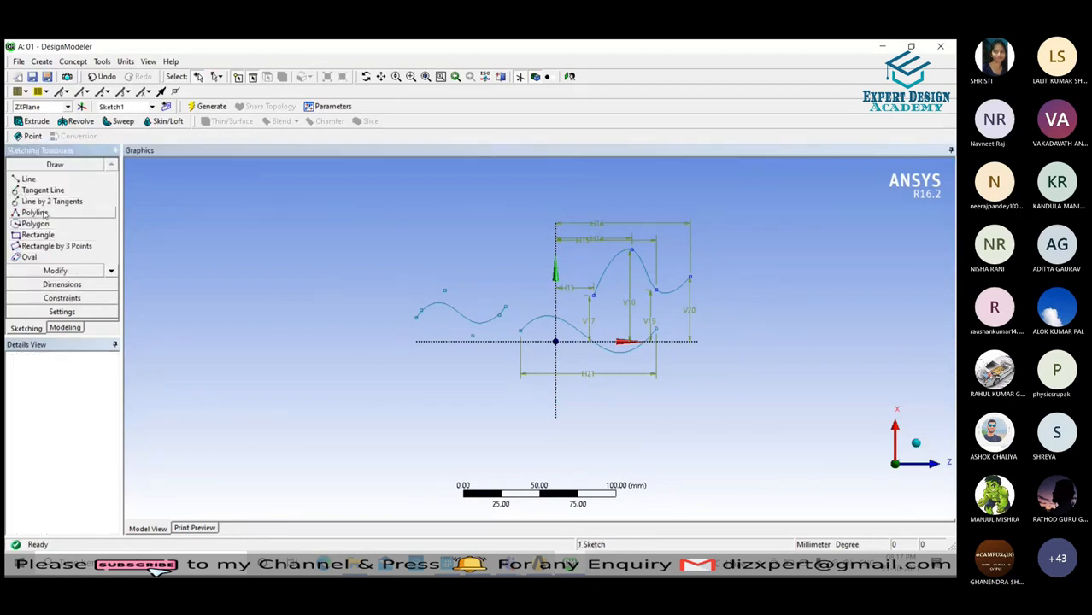
left_click(111, 271)
left_click(111, 271)
left_click(112, 271)
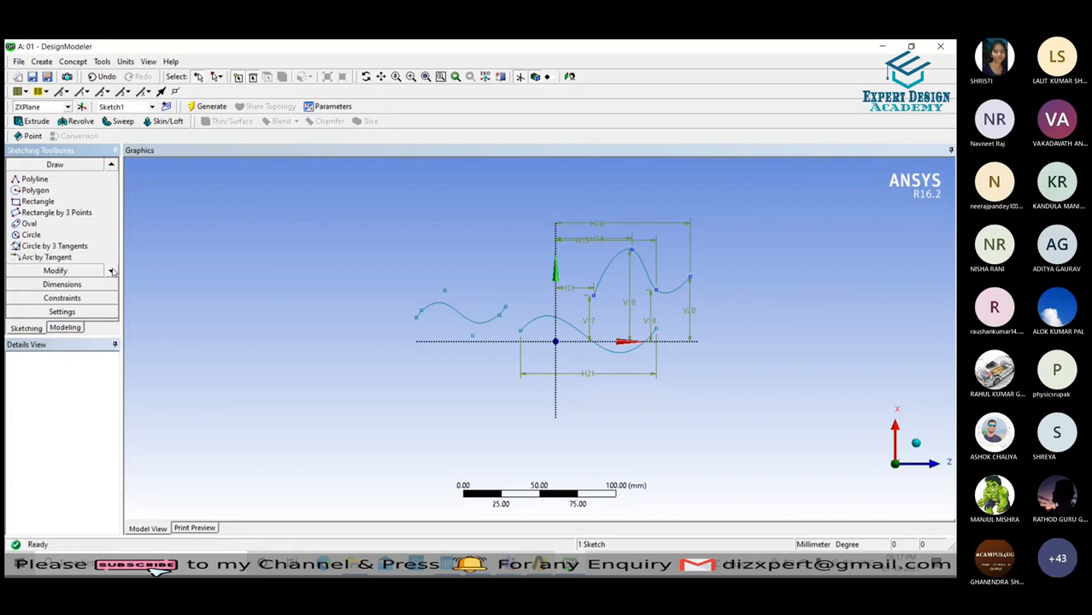
left_click(111, 271)
left_click(111, 271)
left_click(111, 271)
left_click(111, 270)
left_click(111, 271)
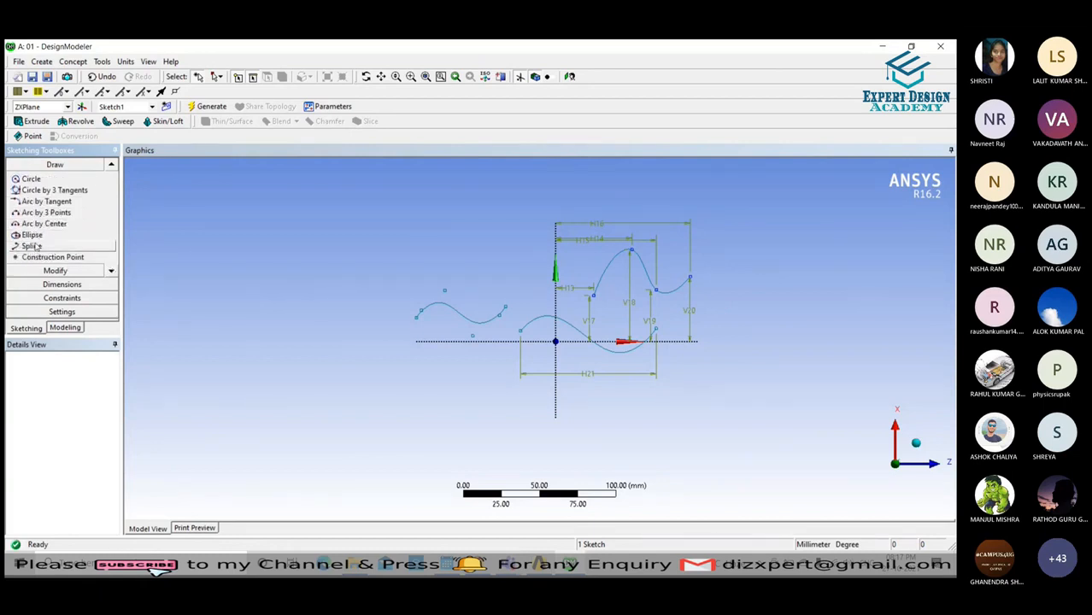
left_click(32, 246)
left_click(240, 260)
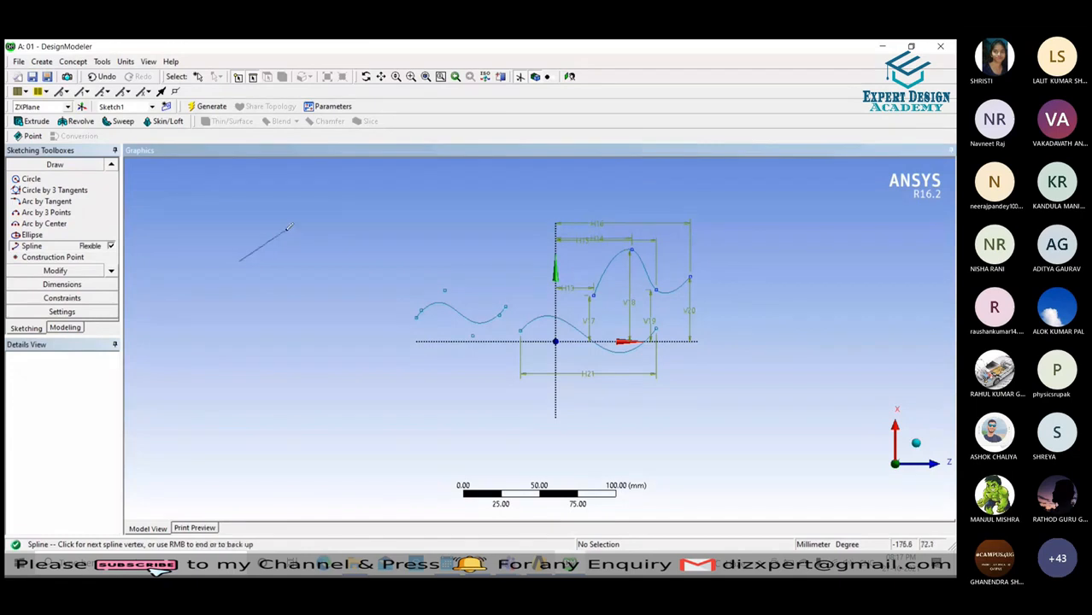
left_click(286, 231)
left_click(359, 268)
left_click(414, 225)
right_click(413, 225)
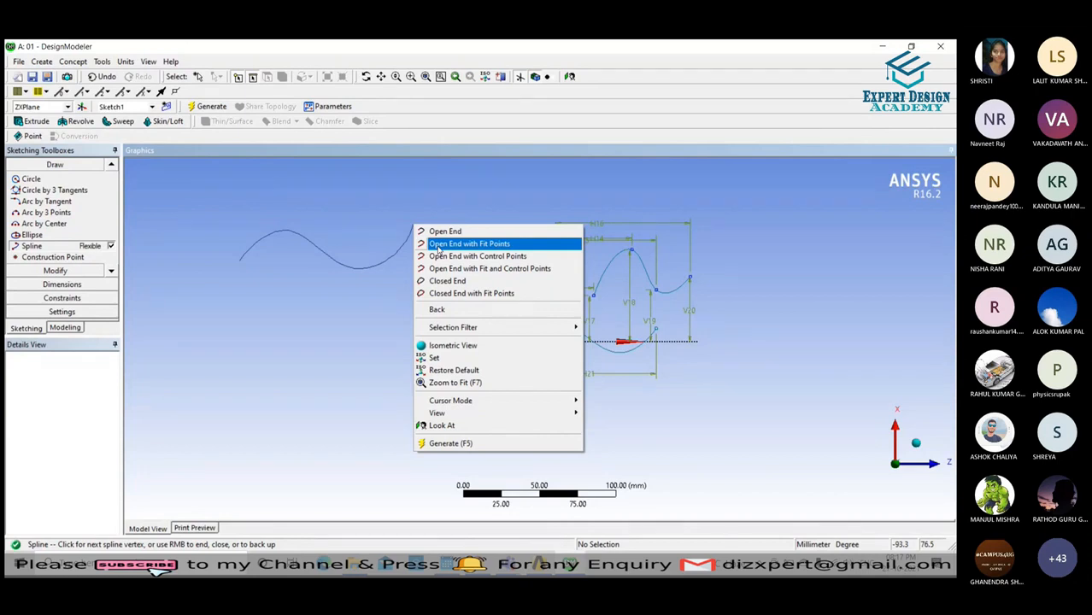
left_click(438, 246)
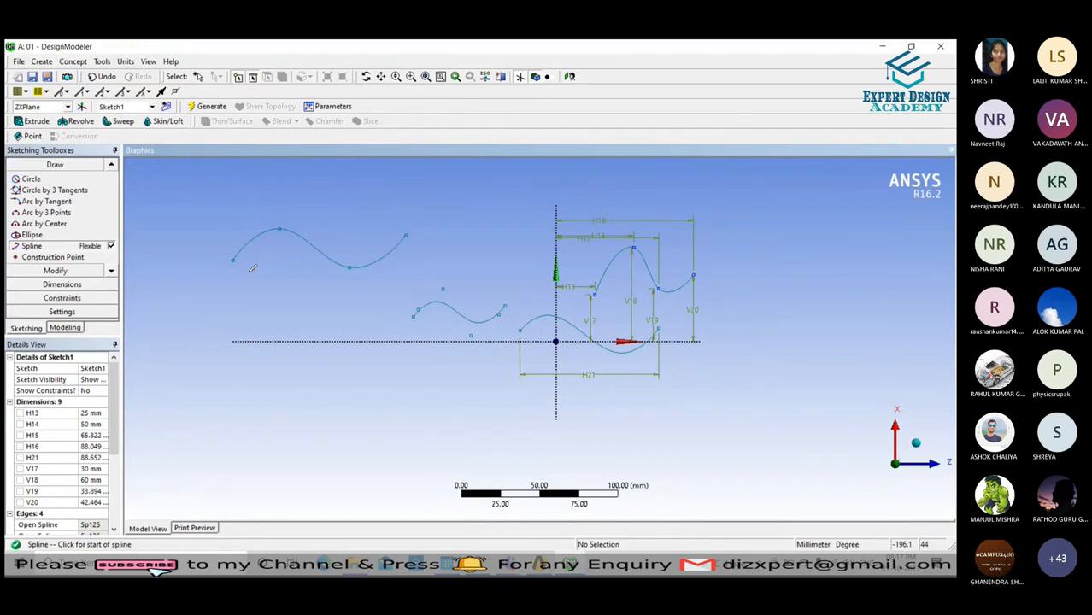
Add Vertical dimensions from the upper-left spline's first and second fit points to the horizontal axis.
left_click(56, 287)
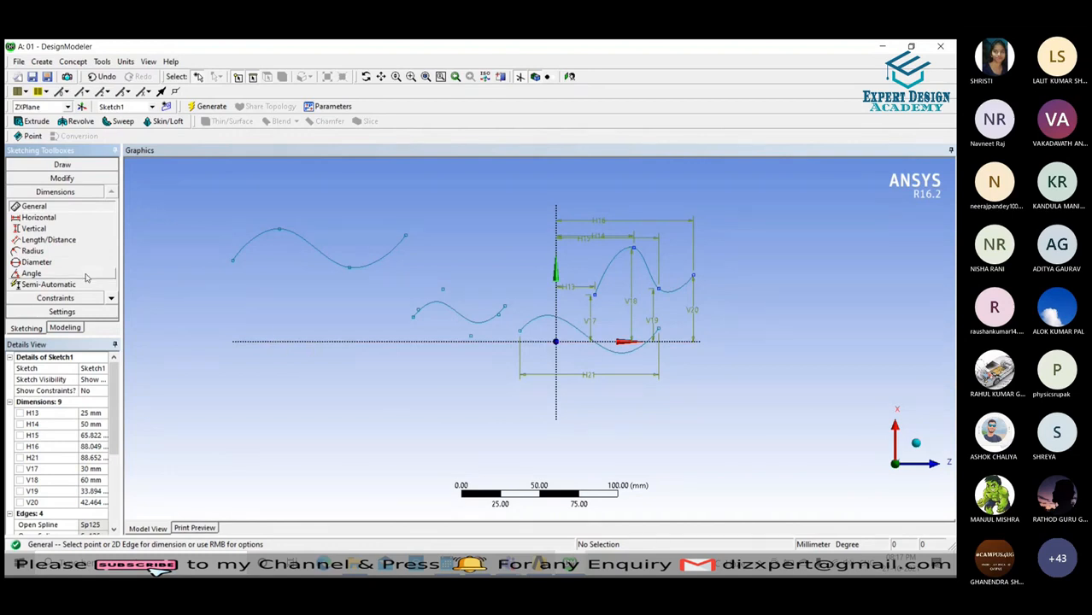
left_click(34, 228)
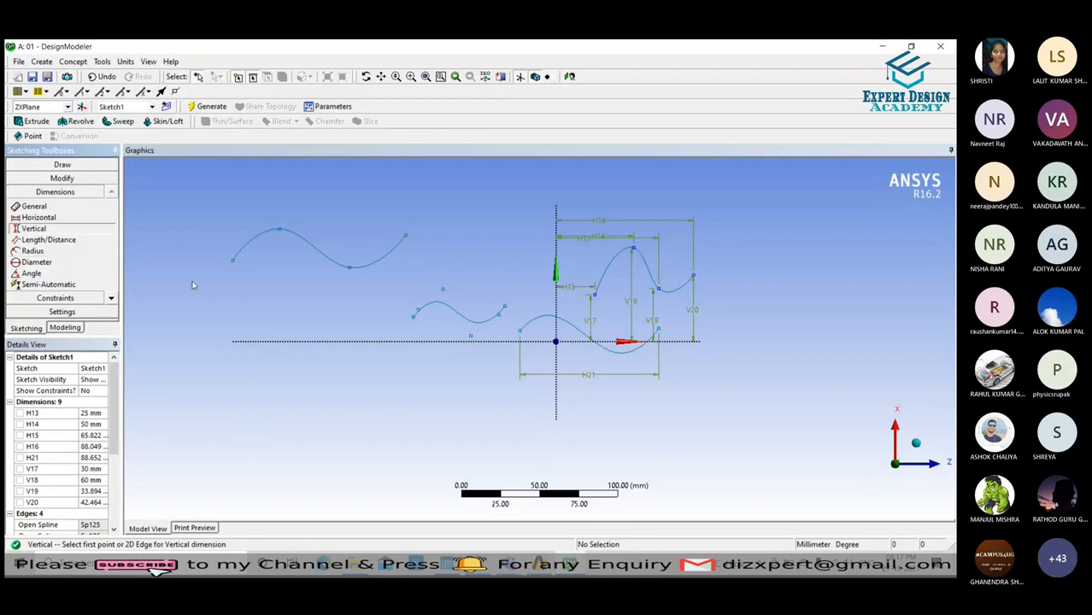
left_click(232, 261)
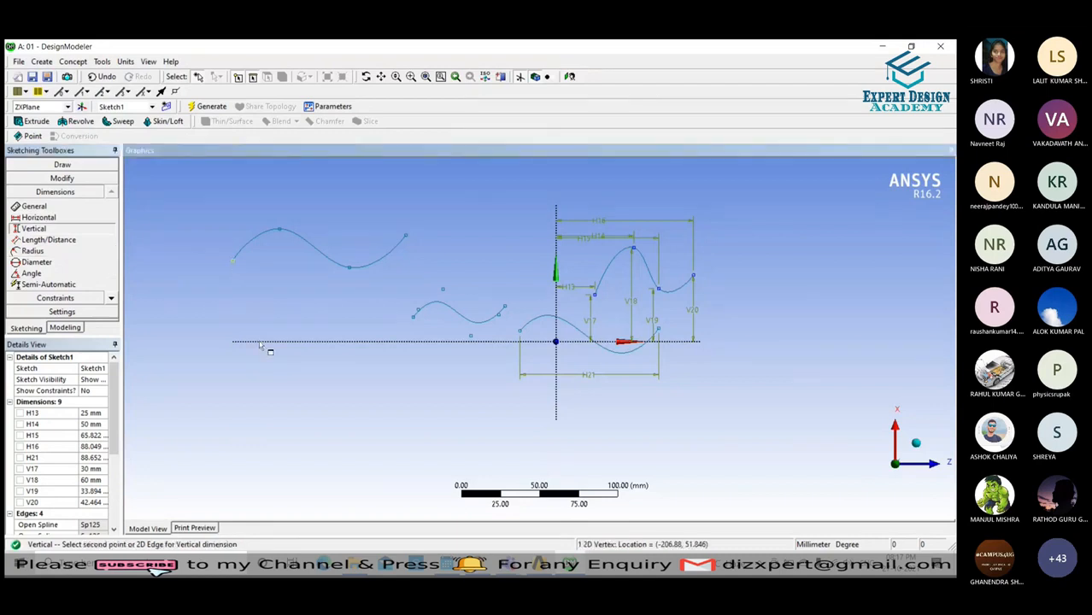
left_click(267, 342)
left_click(224, 306)
left_click(278, 231)
left_click(274, 341)
left_click(268, 308)
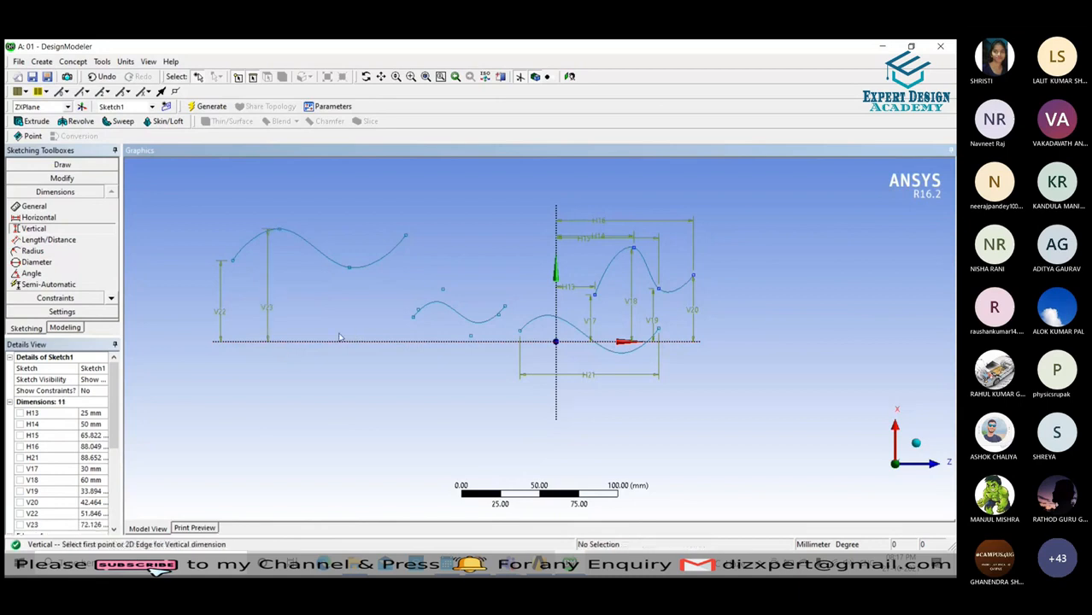
Add a Length/Distance dimension between the upper-left spline's first and second fit points, placed above the curve.
left_click(49, 240)
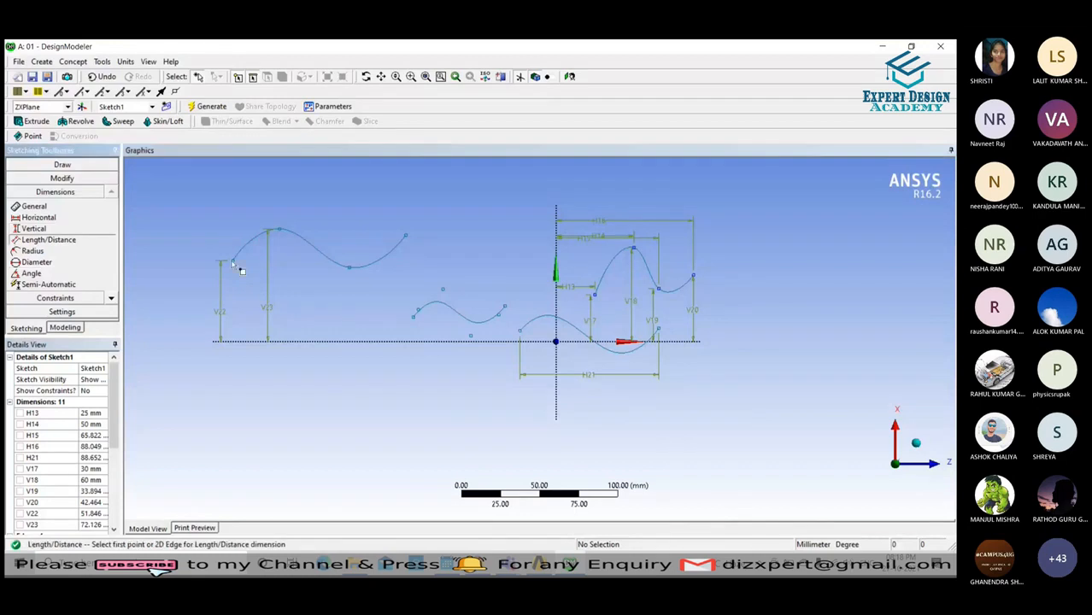
left_click(234, 263)
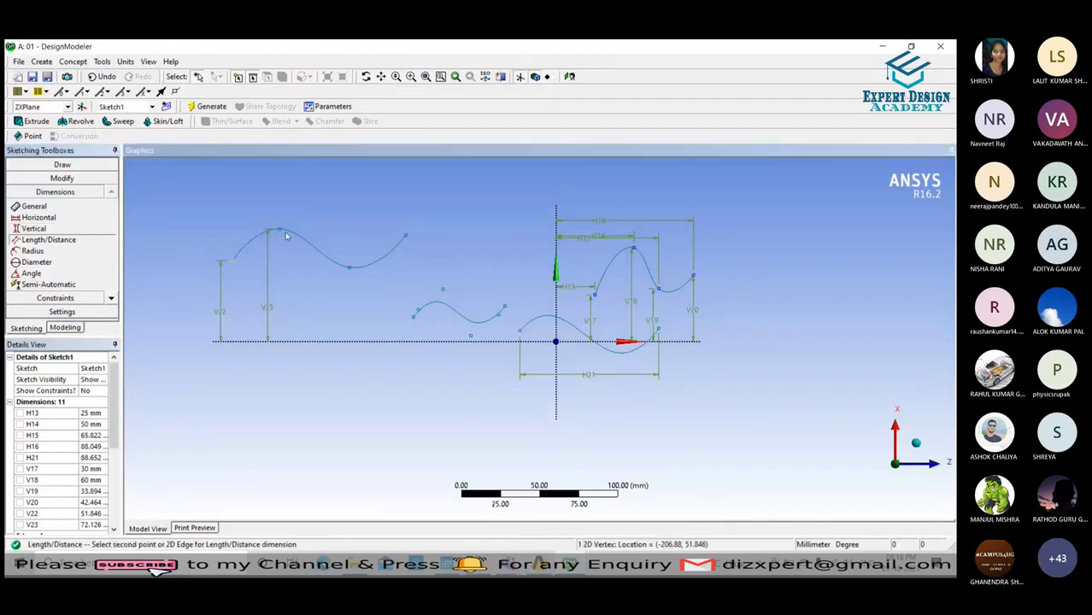
left_click(280, 230)
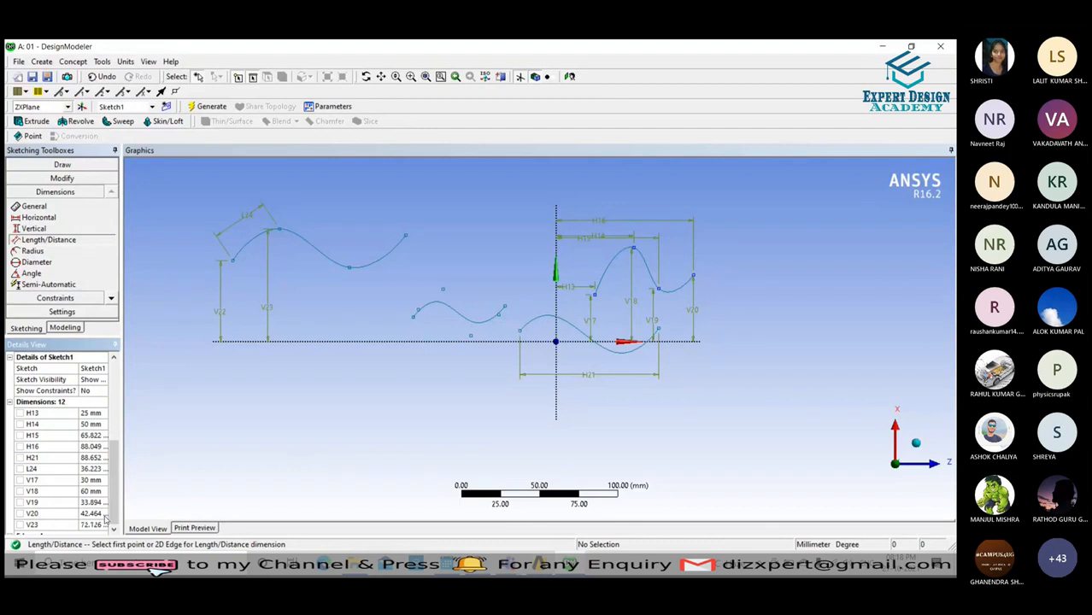
scroll(105, 519, "up", 3)
scroll(106, 519, "down", 3)
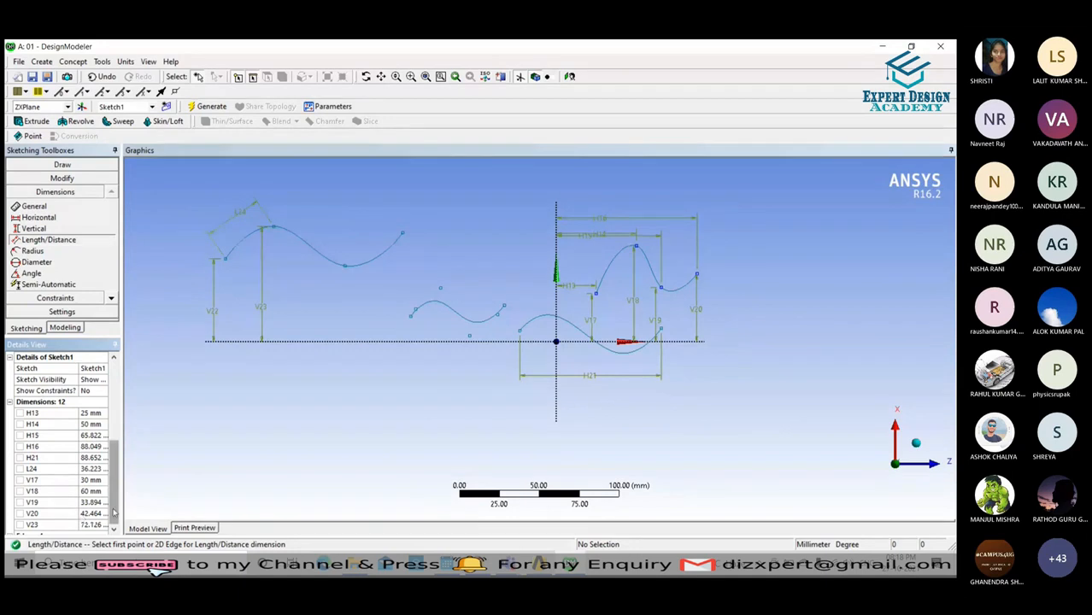
left_click(221, 321)
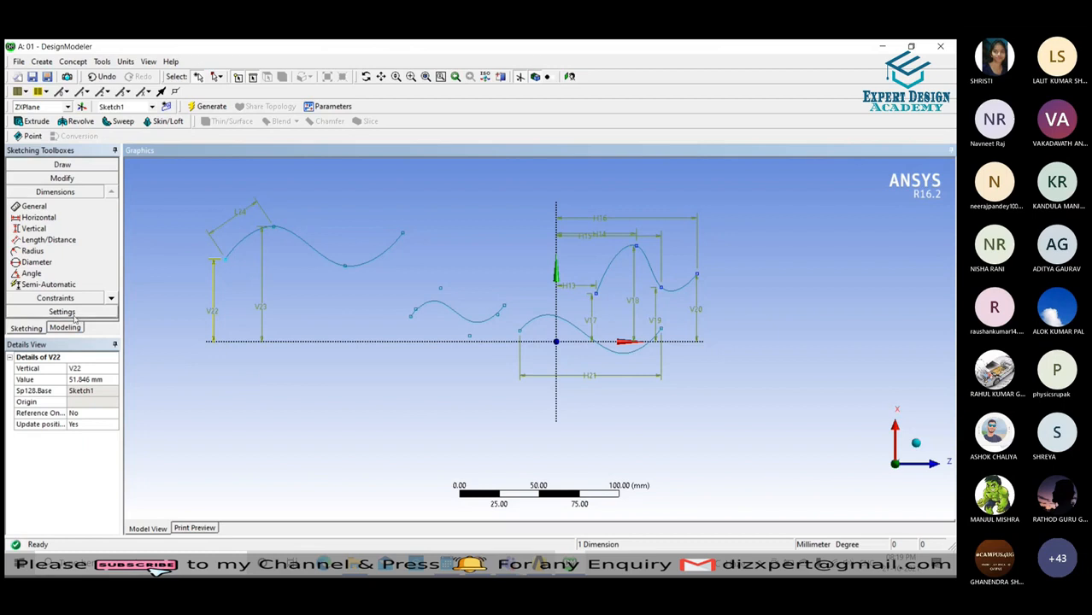
Add a Horizontal dimension between the two endpoints of the small spline beside the axis-crossing spline, placed below the curve.
left_click(33, 229)
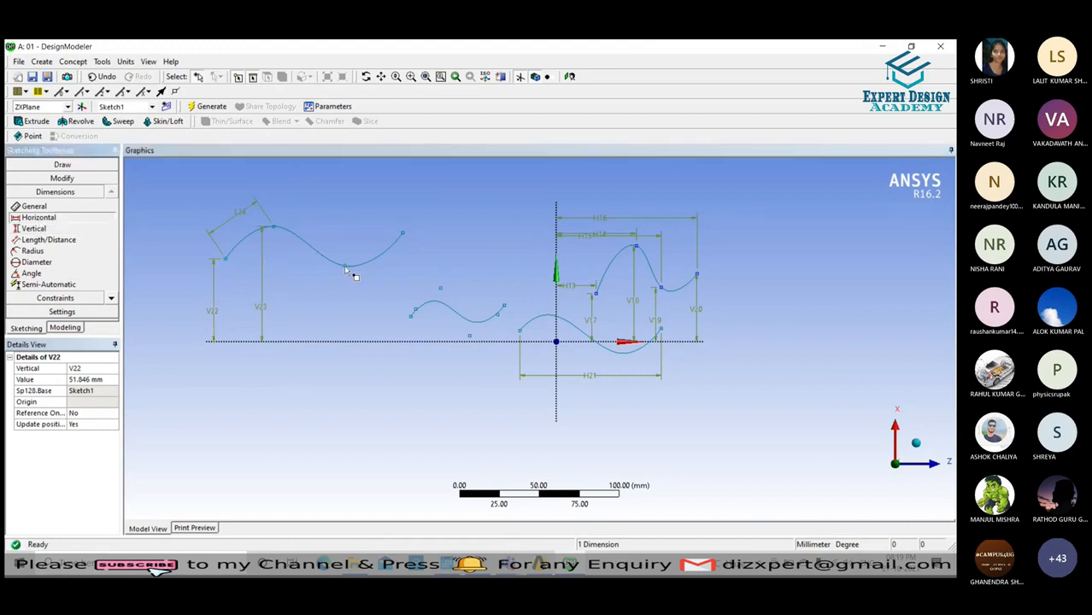
left_click(412, 317)
left_click(504, 310)
left_click(436, 369)
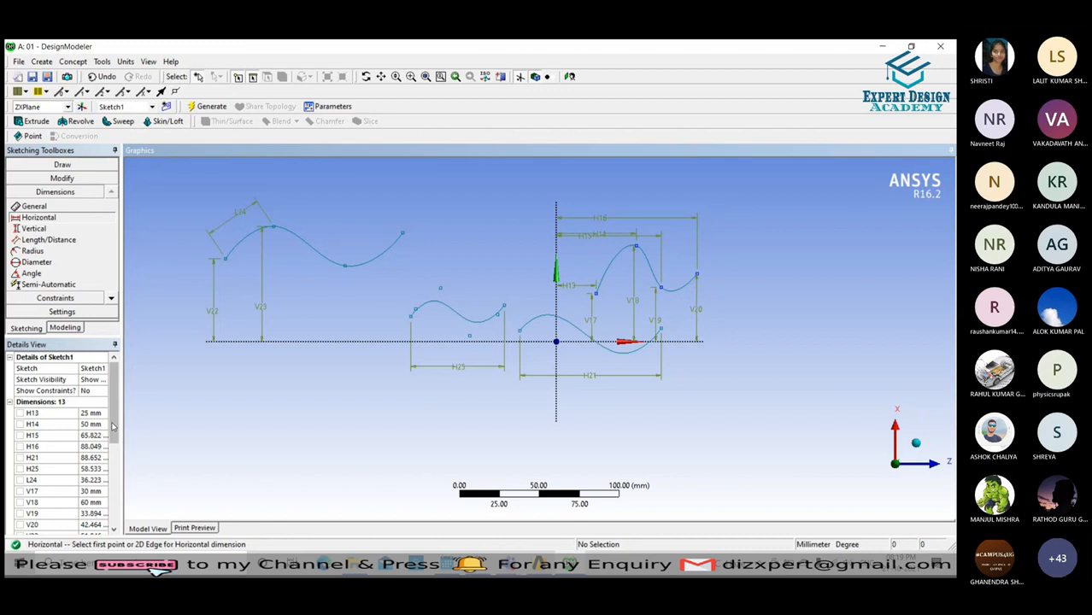
left_click_drag(113, 426, 122, 517)
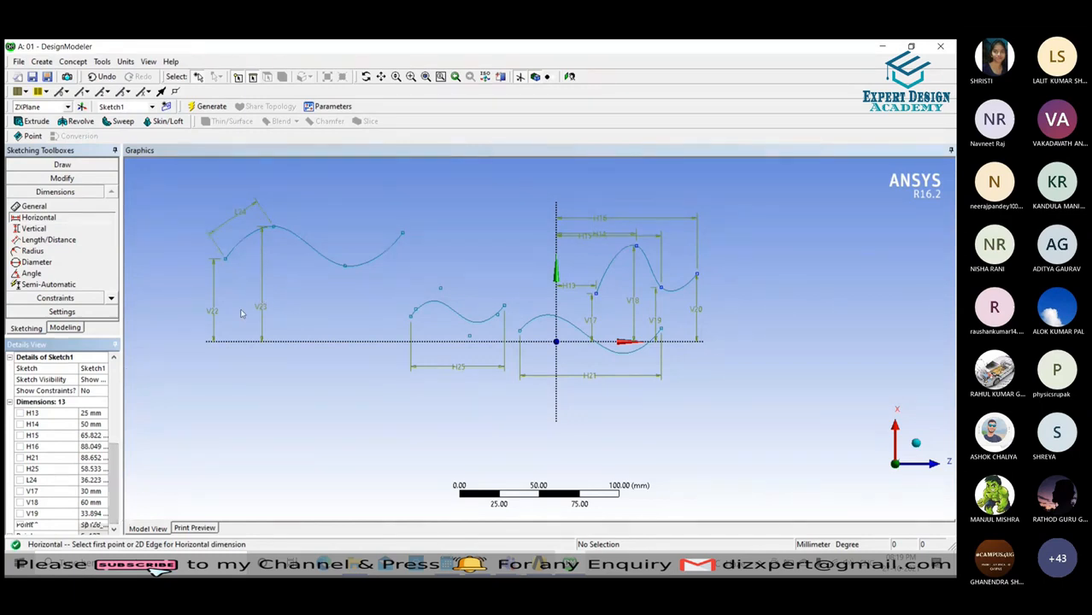
key("Escape")
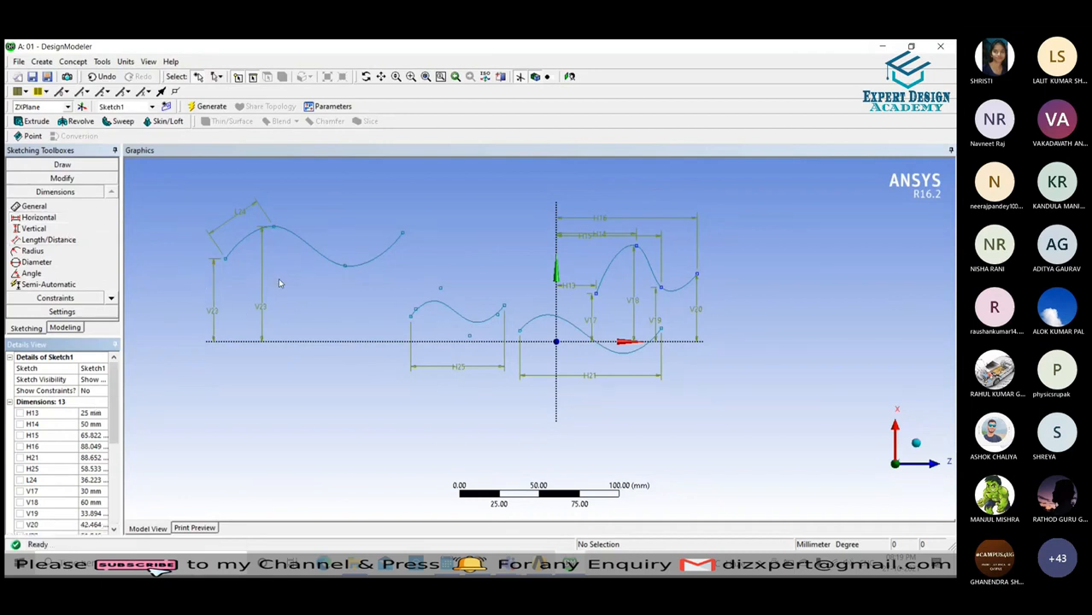
Set the vertical dimensions of the upper-left spline's first and second fit points to 50 mm and 80 mm.
left_click(215, 301)
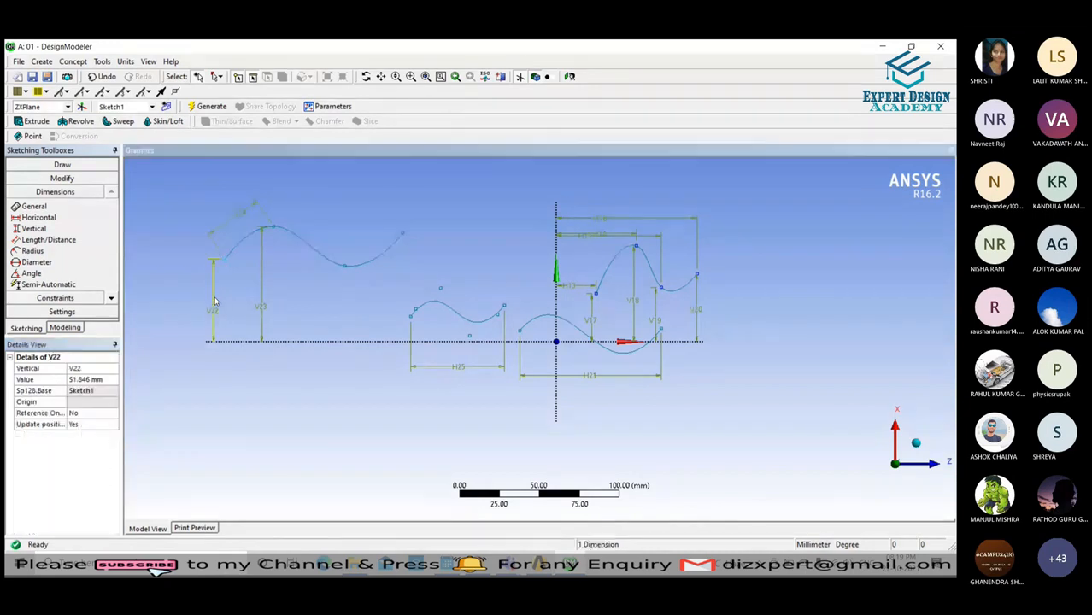
left_click(99, 384)
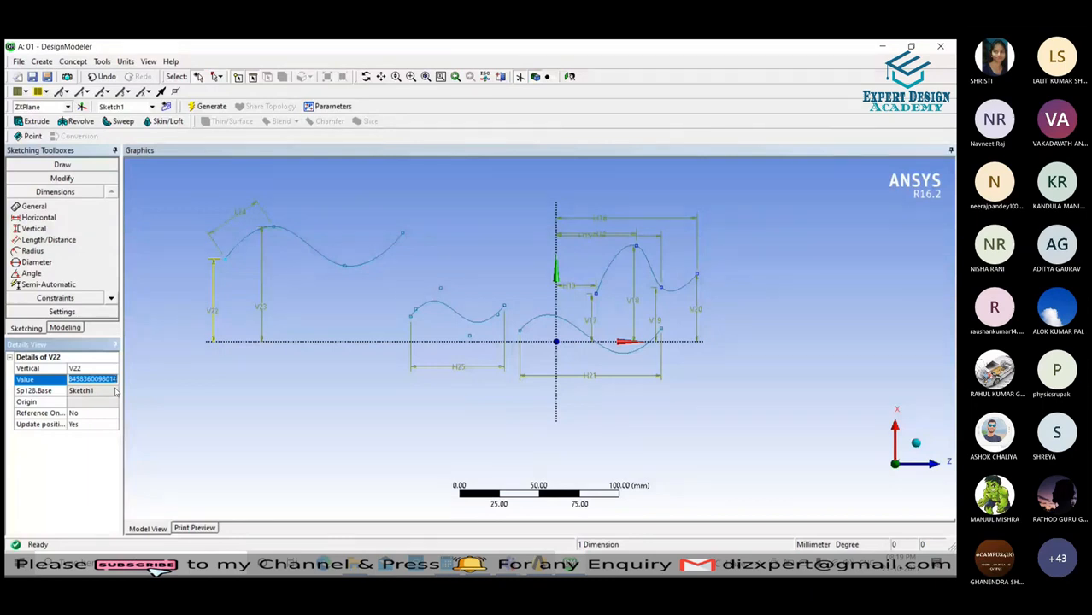
type("50")
key("Return")
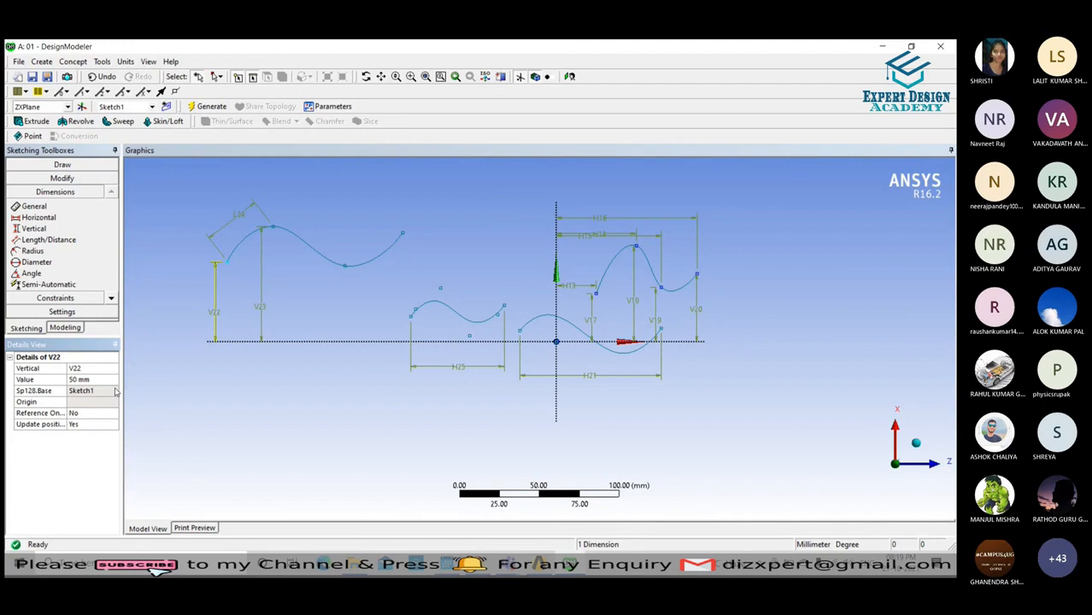
left_click(269, 282)
left_click(89, 377)
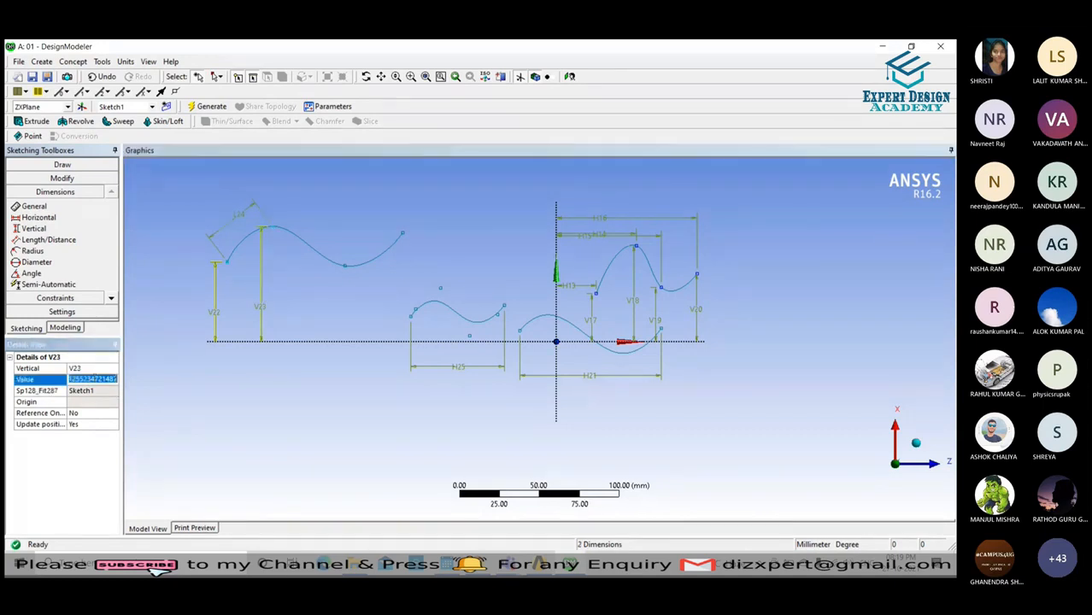
type("80")
key("Return")
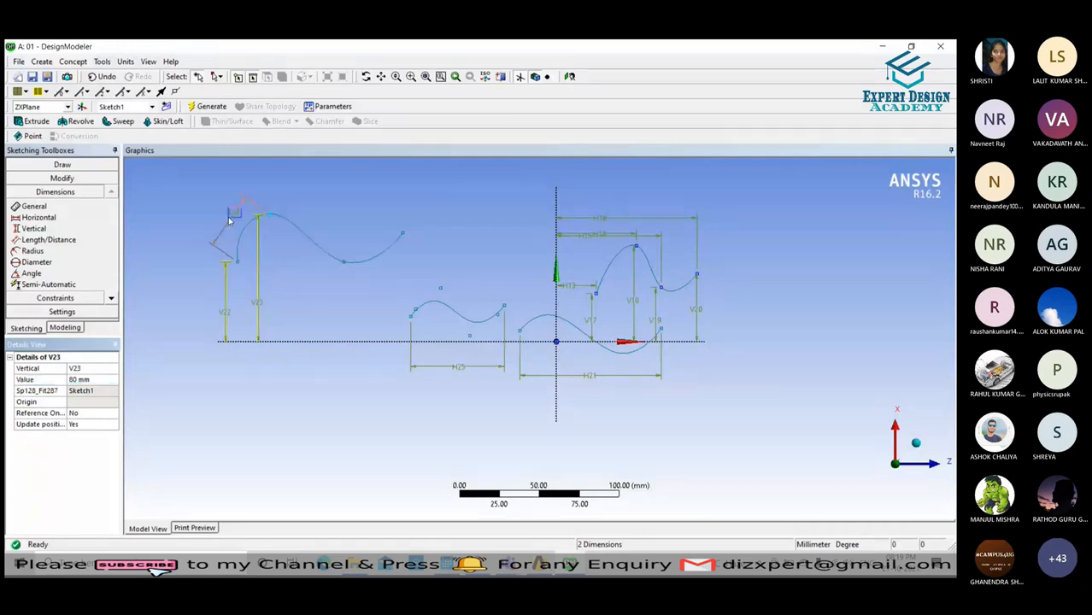
Set the length dimension between the upper-left spline's first and second fit points to 50 mm.
left_click(226, 224)
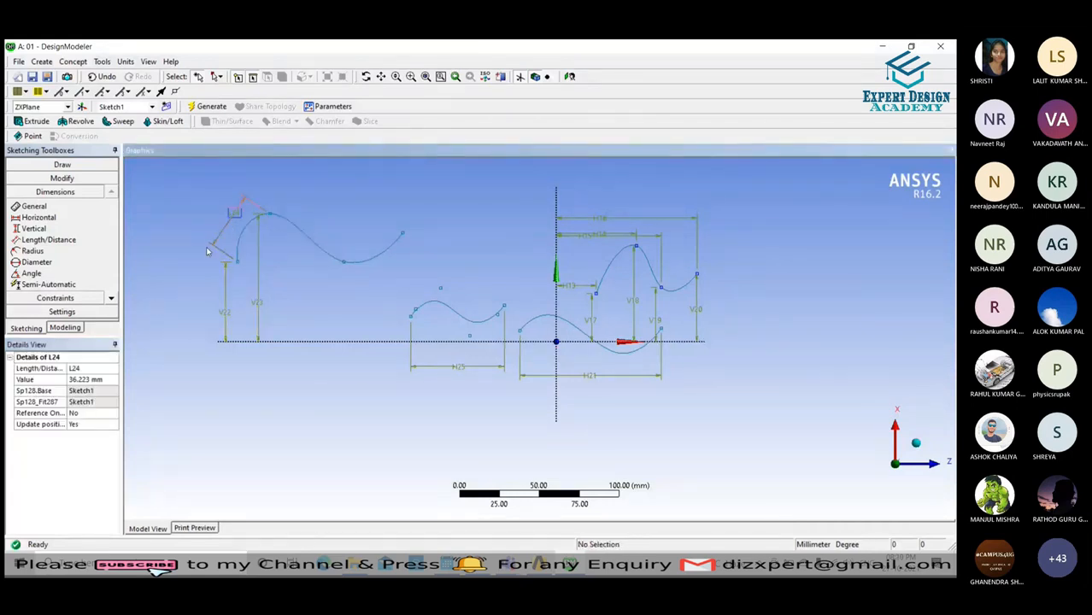
left_click(91, 379)
type("50")
key("Return")
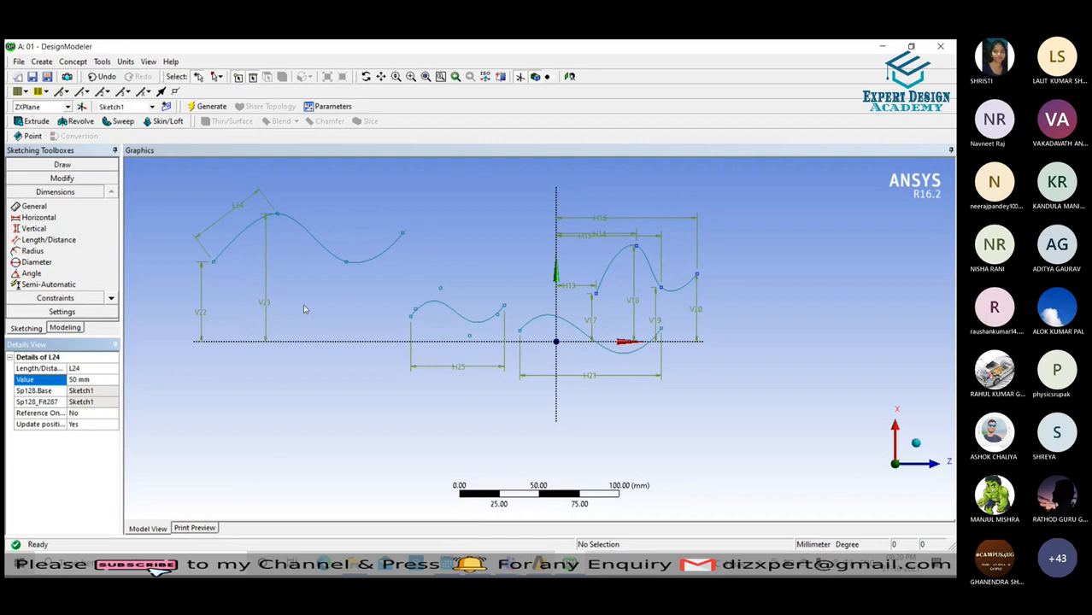
scroll(304, 305, "down", 3)
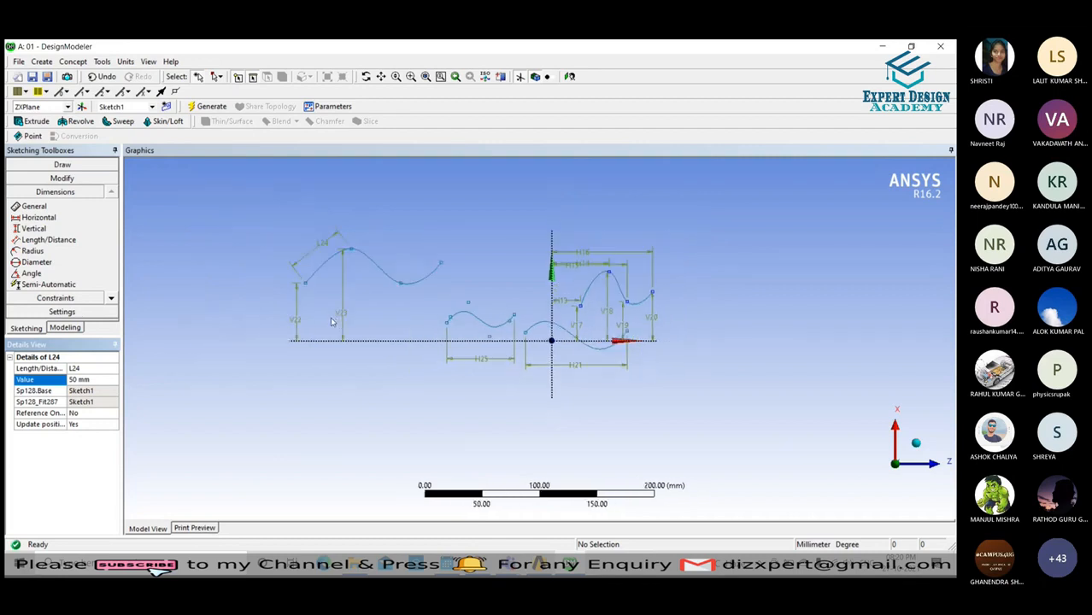
Turn on the 2D display of the sketch grid in the sketch settings.
left_click(60, 312)
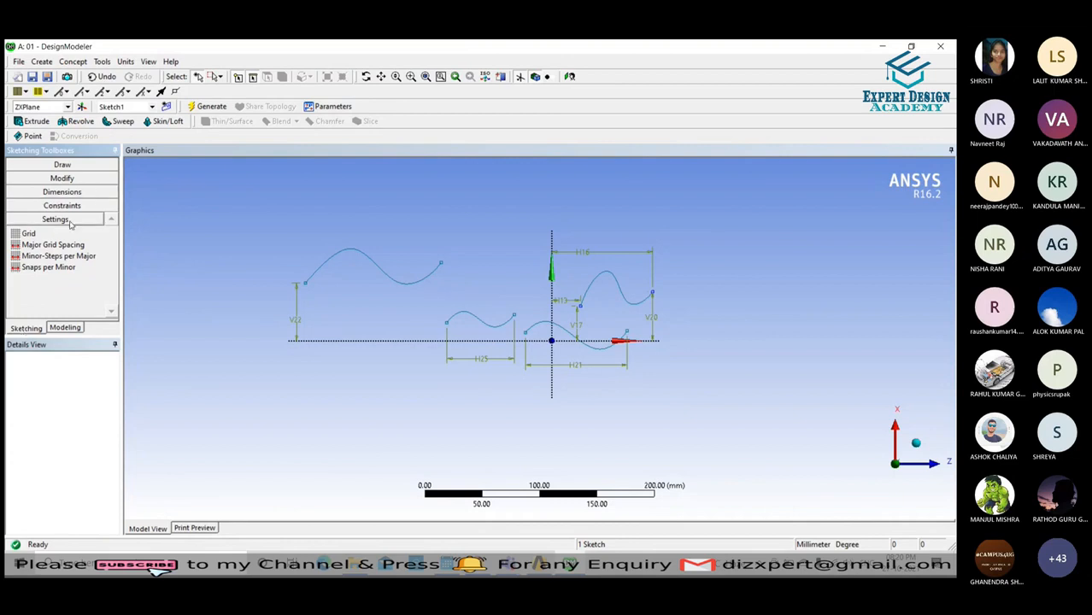
left_click(48, 237)
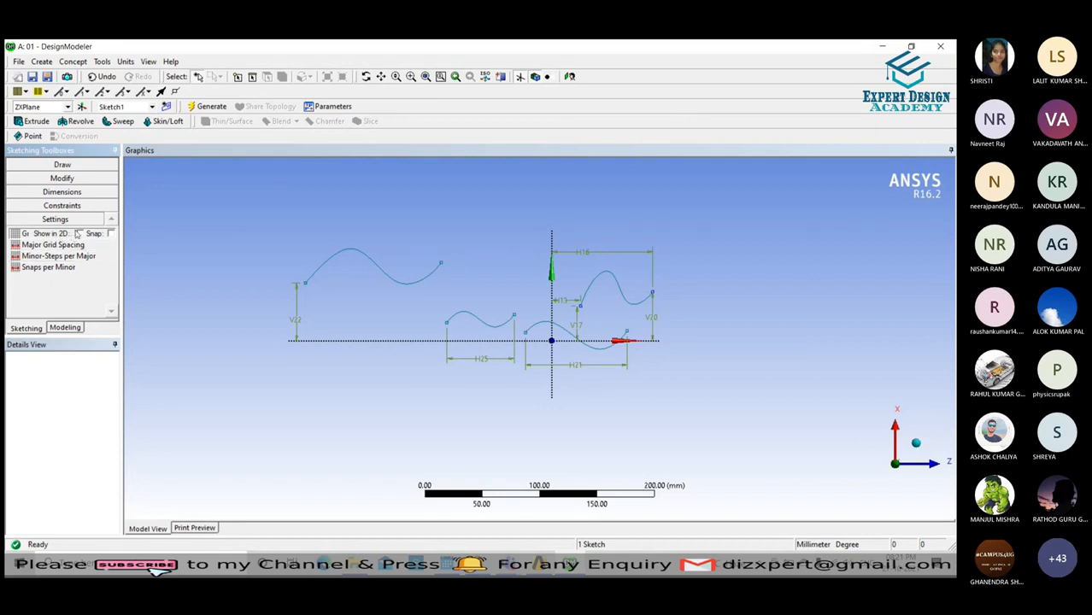
left_click(79, 235)
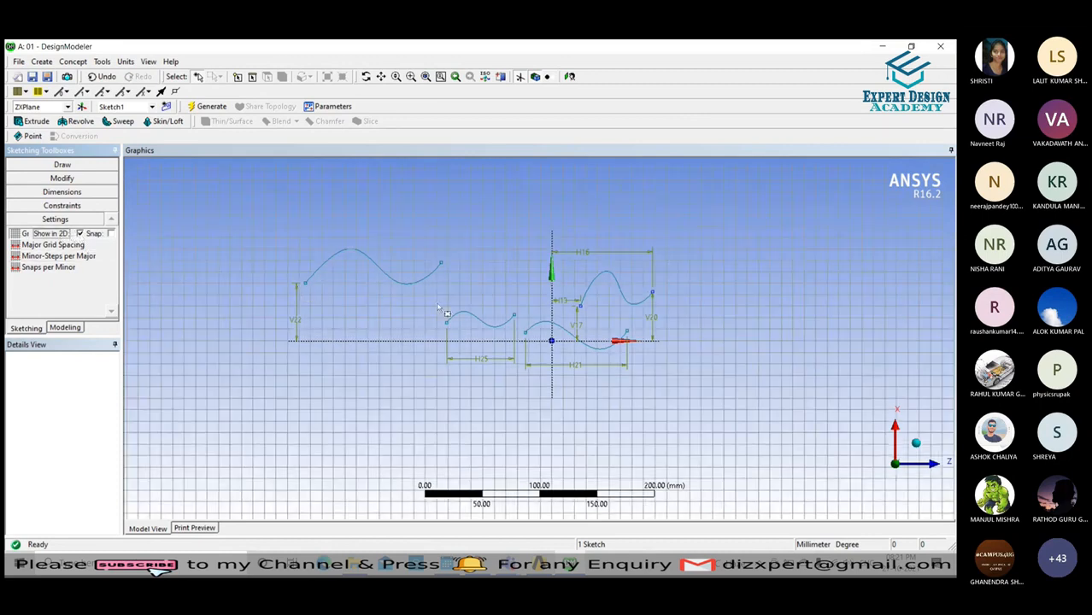
scroll(439, 308, "up", 3)
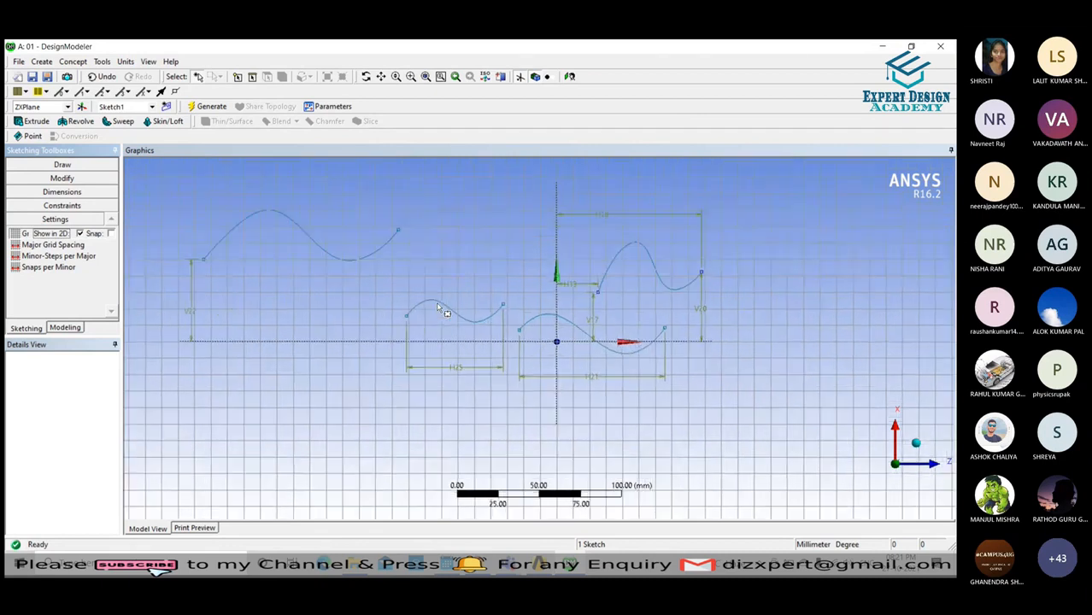
scroll(439, 308, "down", 3)
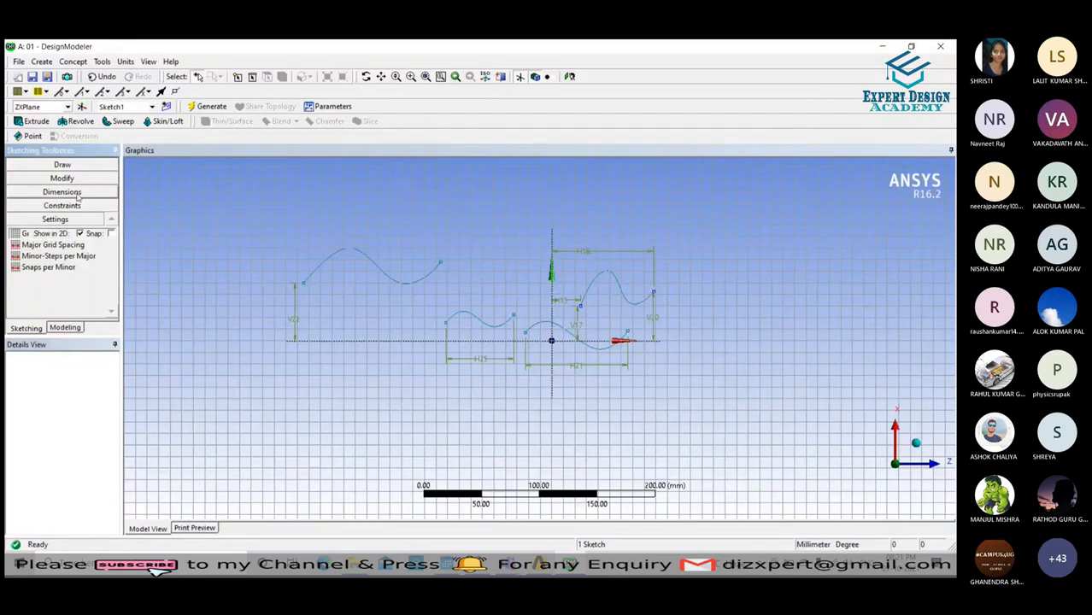
Draw a horizontal line about 2.3 mm long between the grid lines in an empty, closely zoomed area of the sketch.
left_click(59, 164)
left_click(32, 179)
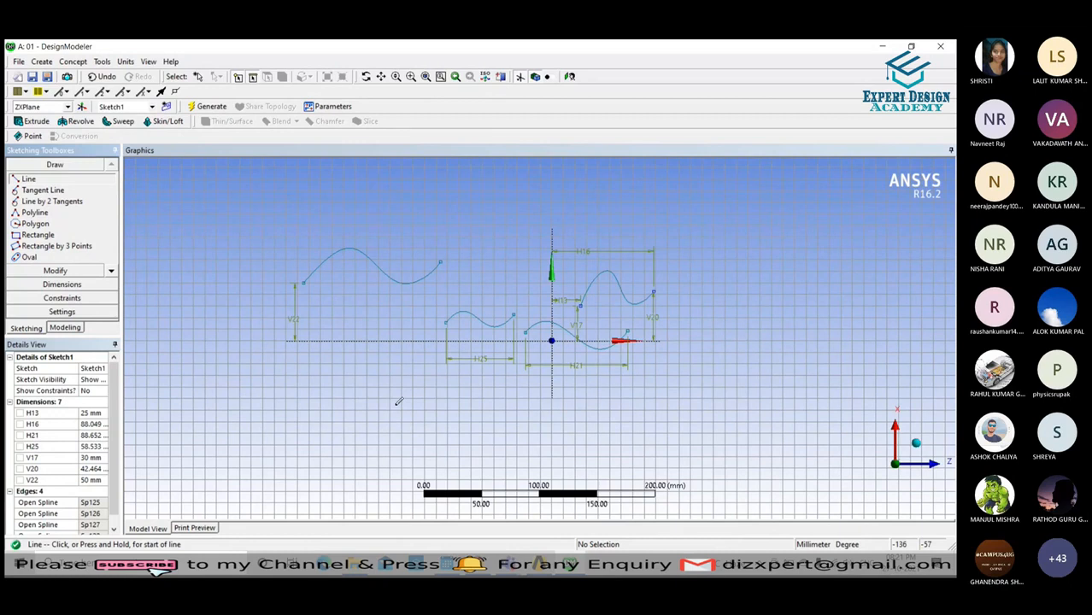
scroll(287, 405, "up", 3)
scroll(287, 404, "up", 2)
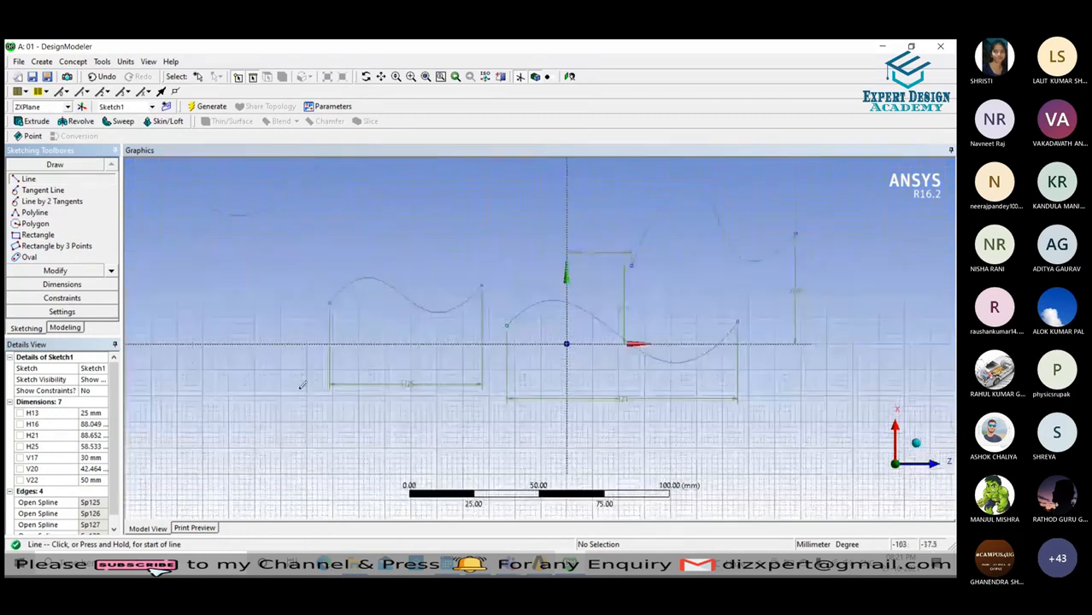
scroll(301, 386, "down", 2)
scroll(324, 392, "up", 10)
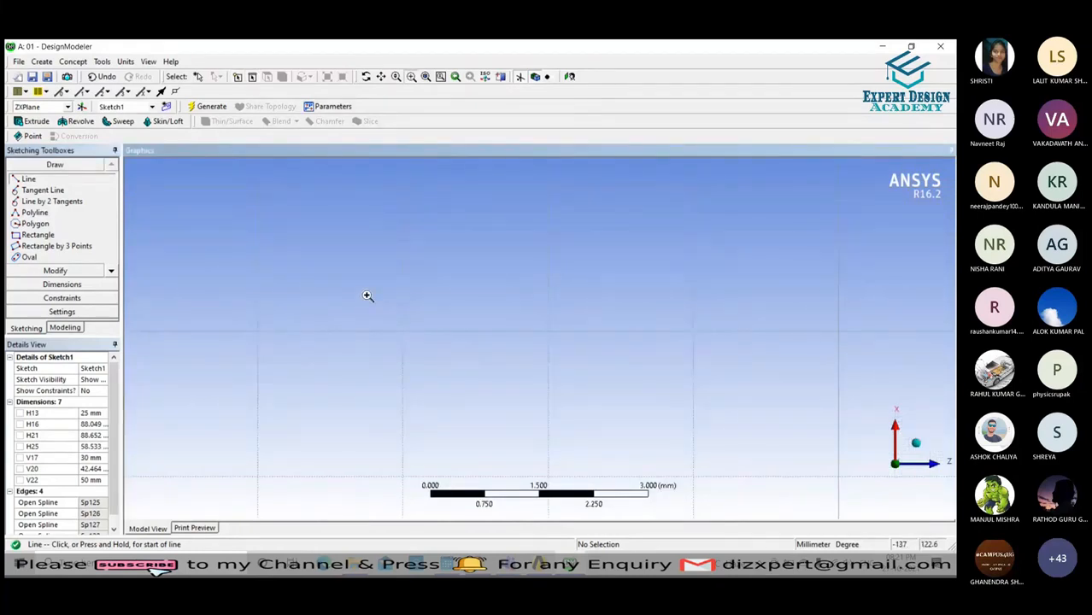
left_click(39, 183)
left_click(35, 180)
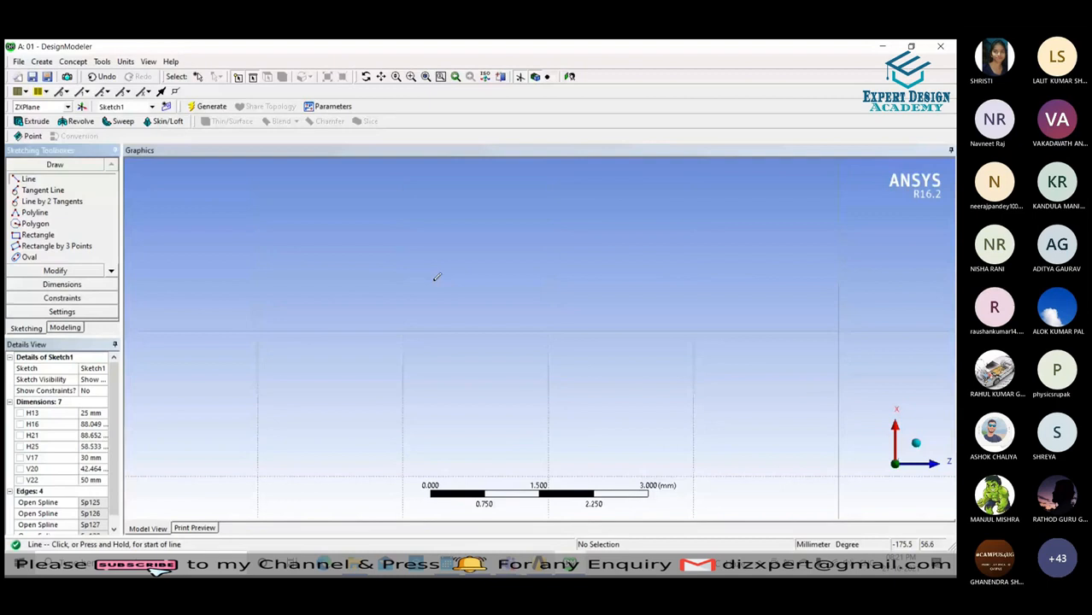
left_click(328, 258)
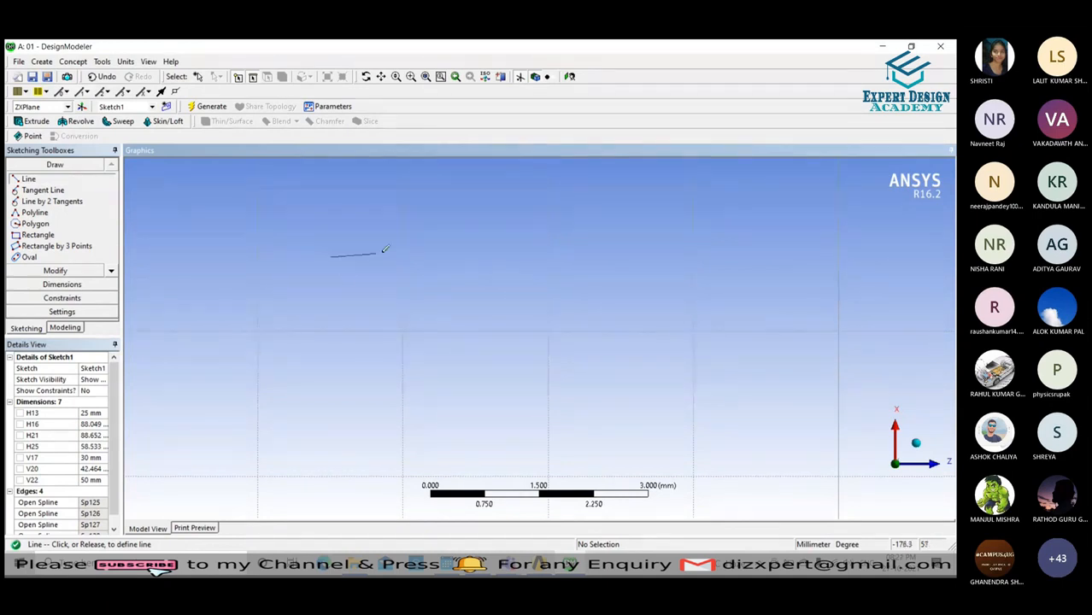
left_click(493, 257)
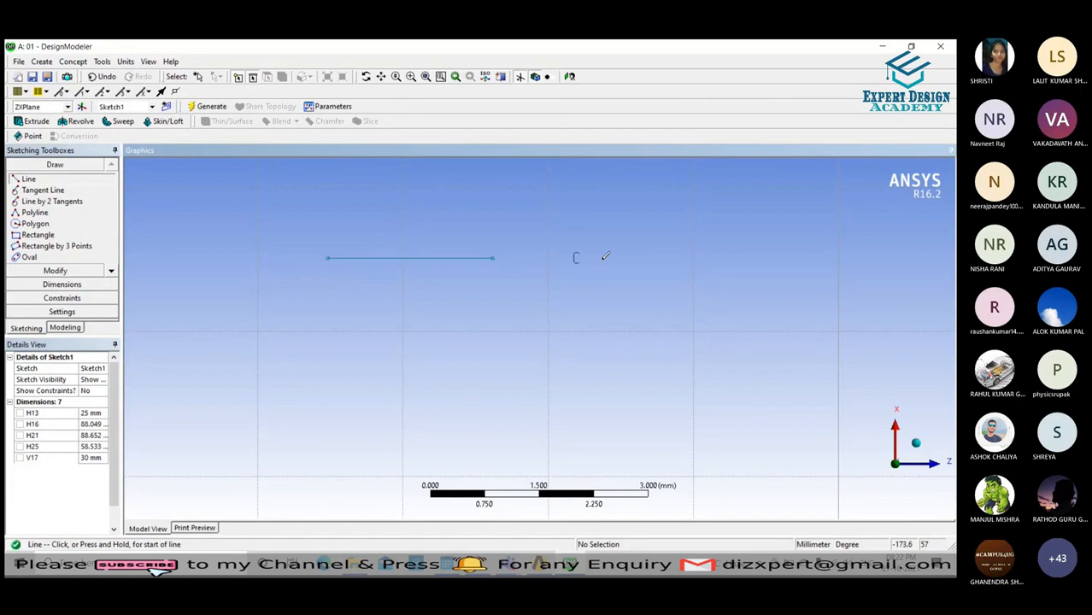
Turn on grid snapping and draw a 4 mm horizontal line between grid points below the first line.
left_click(61, 311)
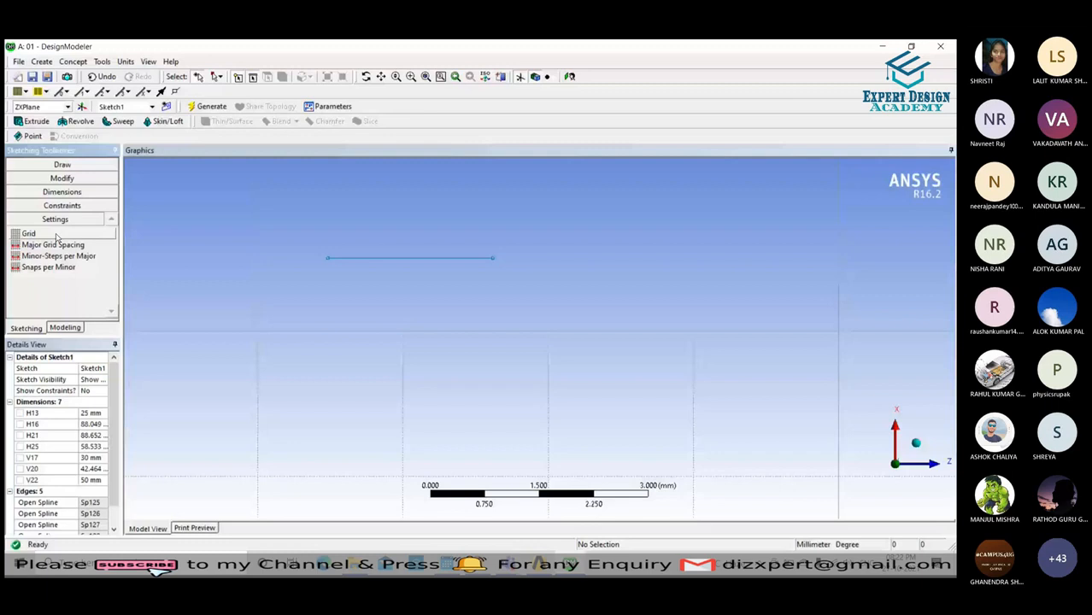
left_click(62, 164)
left_click(28, 179)
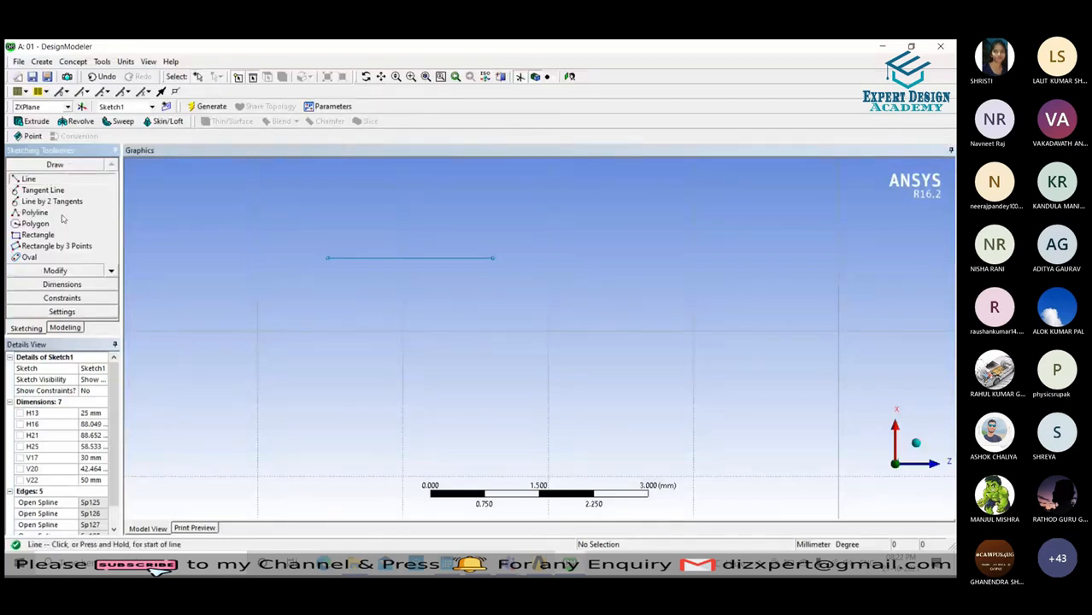
left_click(258, 331)
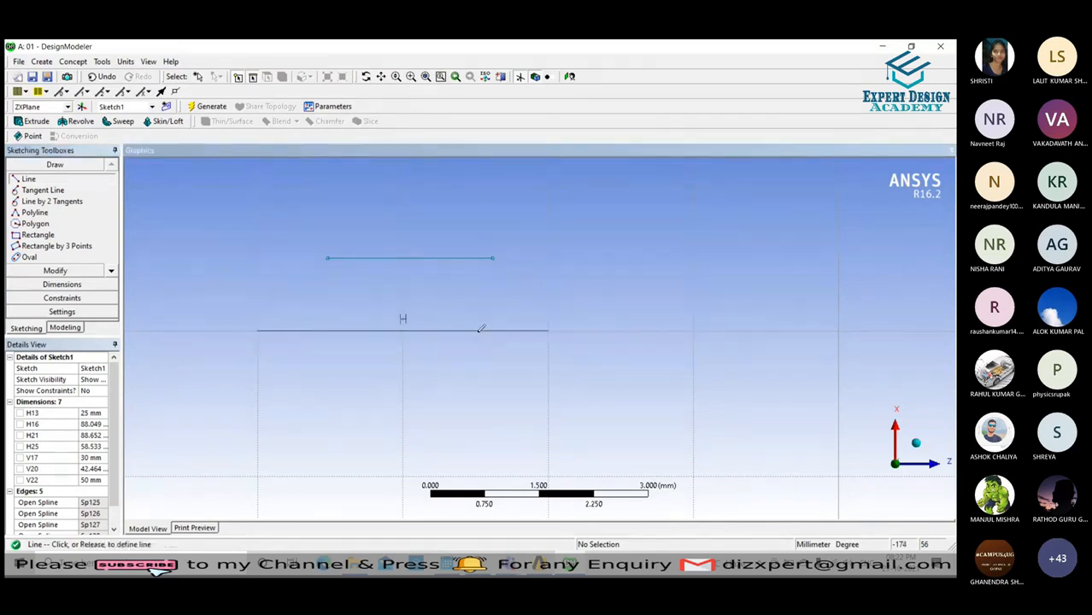
left_click(549, 331)
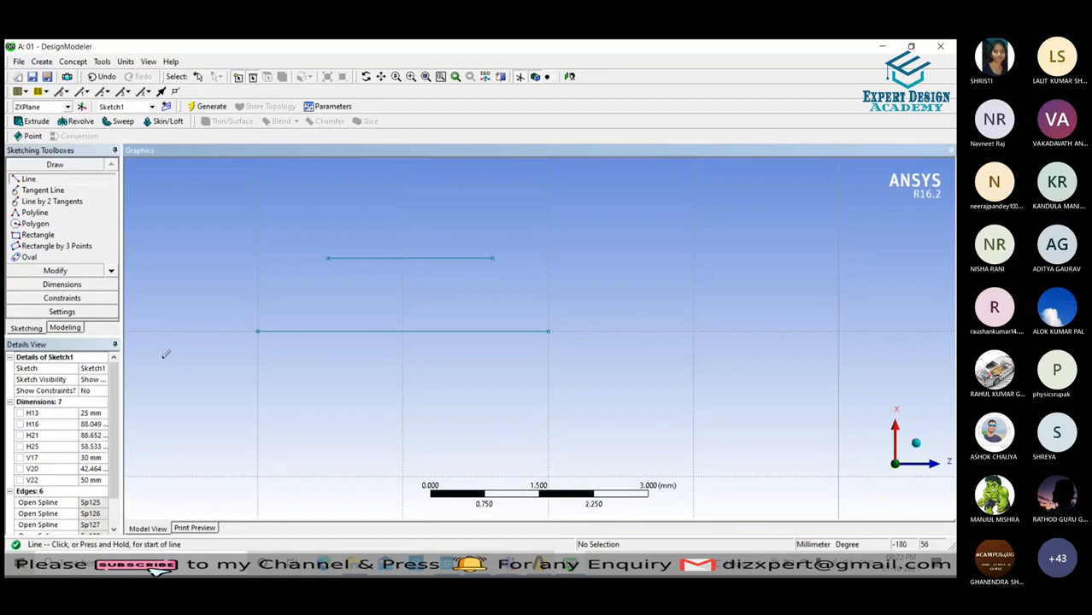
Set the major grid spacing to 12 mm and return it to 10 mm.
left_click(71, 312)
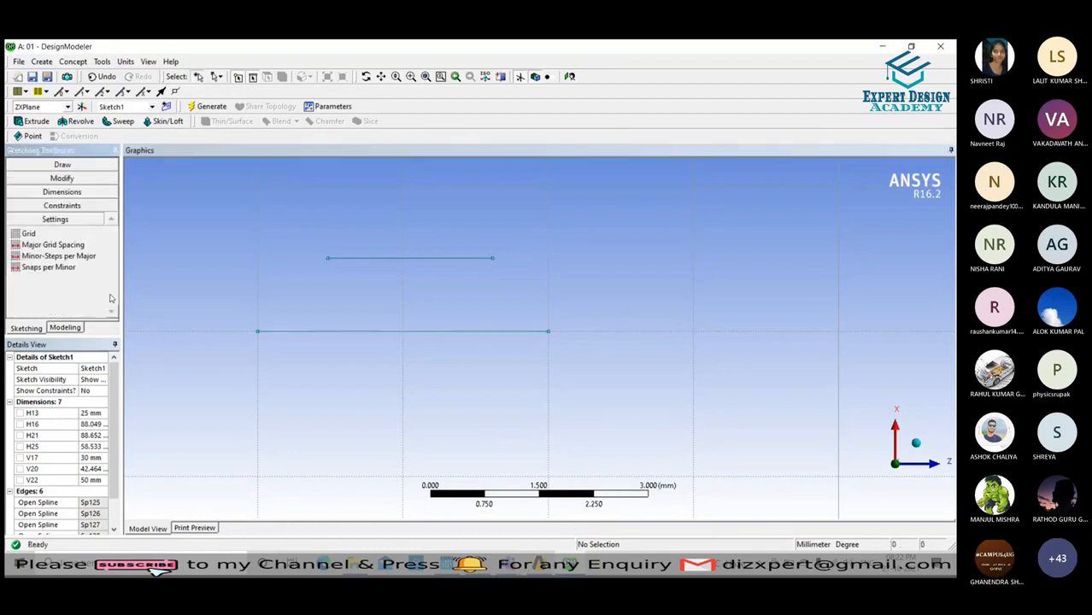
left_click(59, 233)
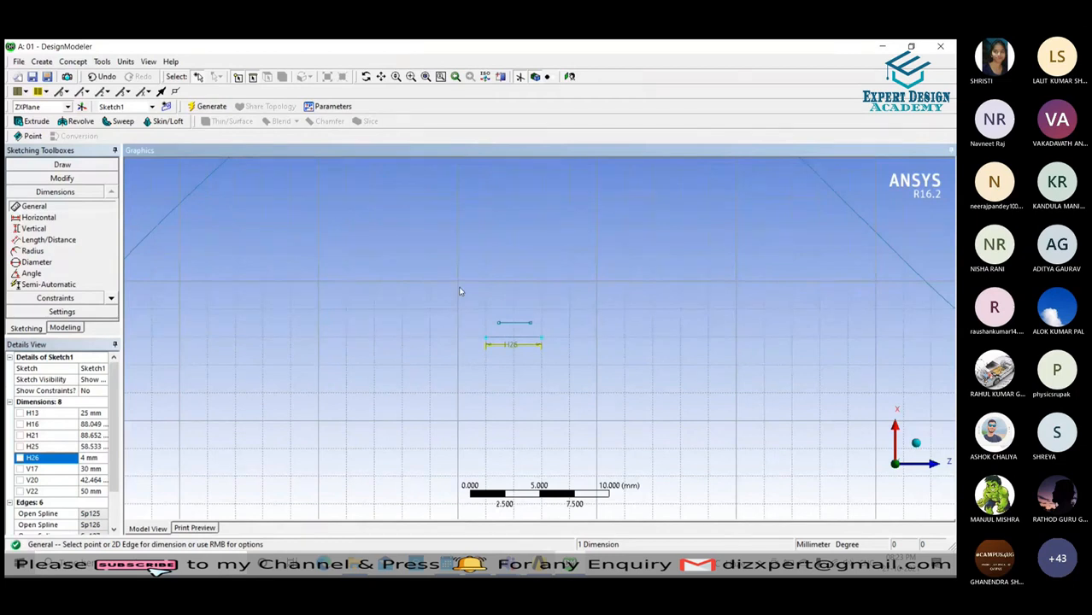
left_click(62, 312)
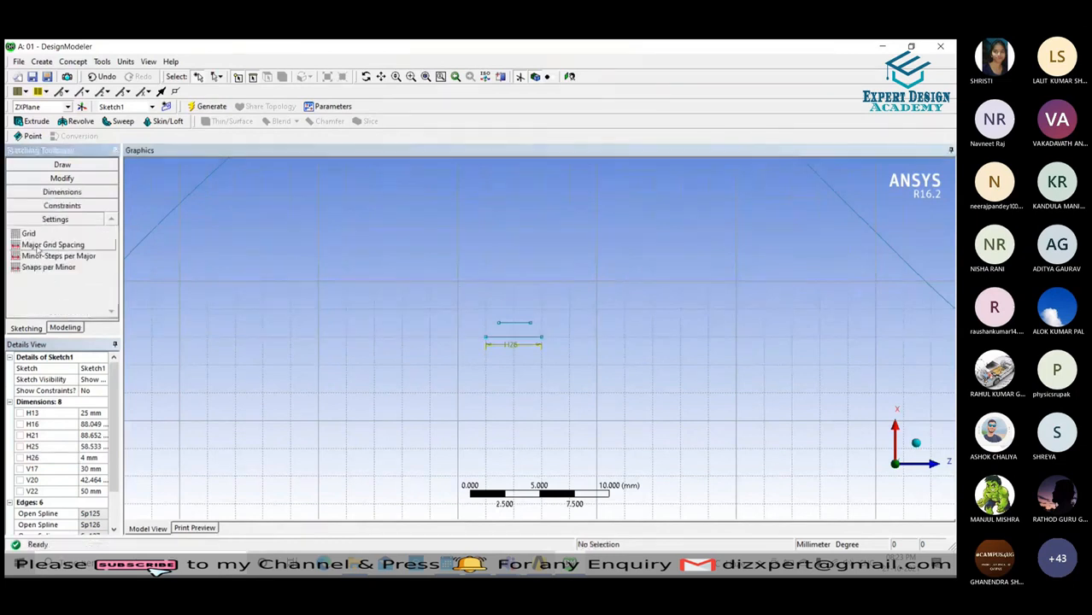
left_click(28, 246)
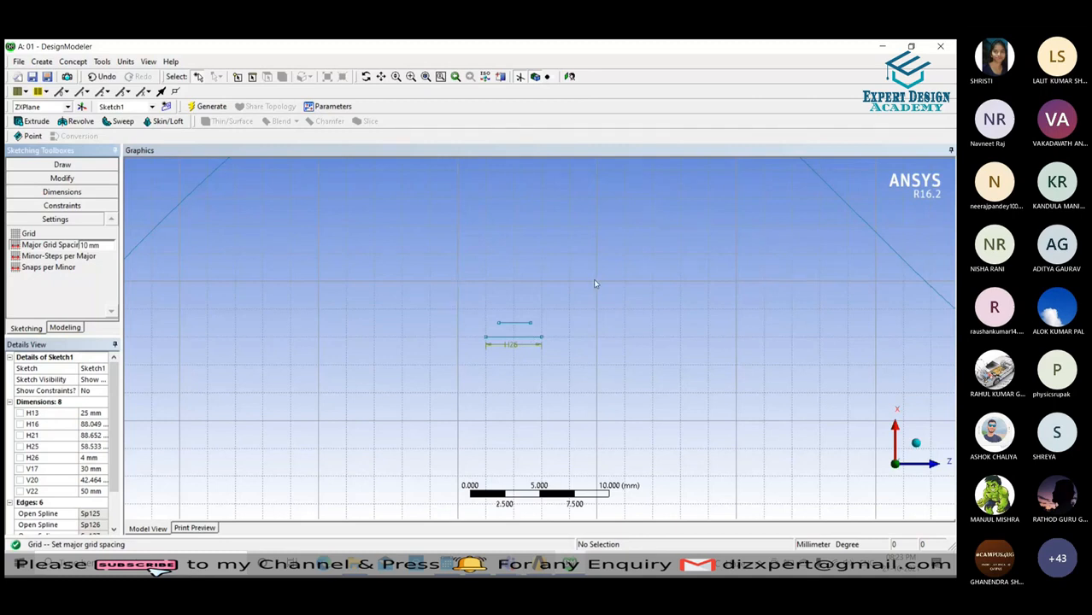
left_click(107, 245)
type("12")
key("Return")
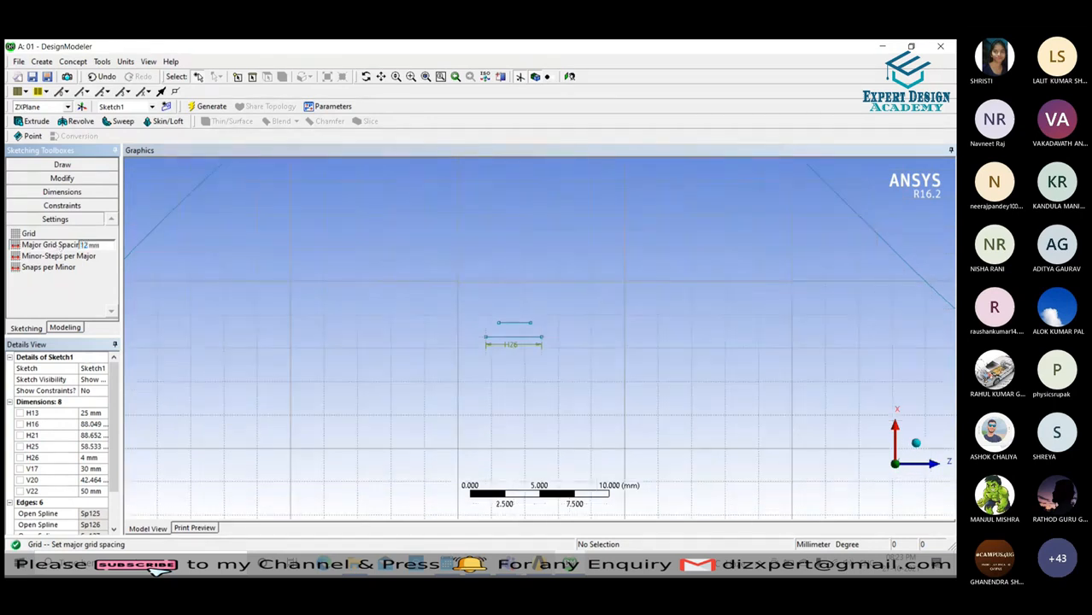
left_click(67, 247)
type("10")
Set the minor steps per major grid spacing to 10 and return them to 5.
left_click(92, 256)
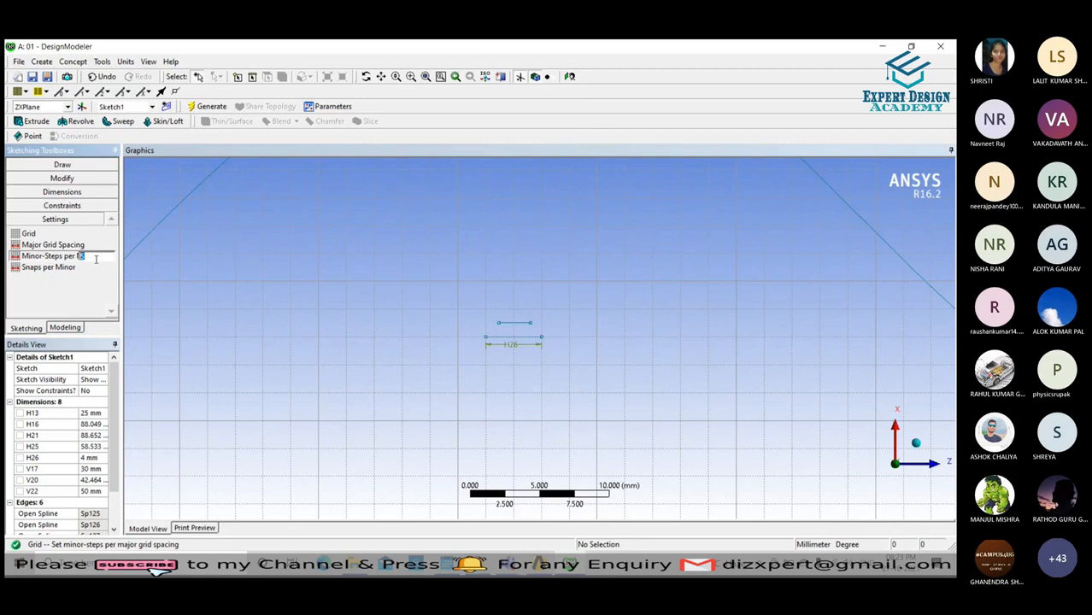
type("10")
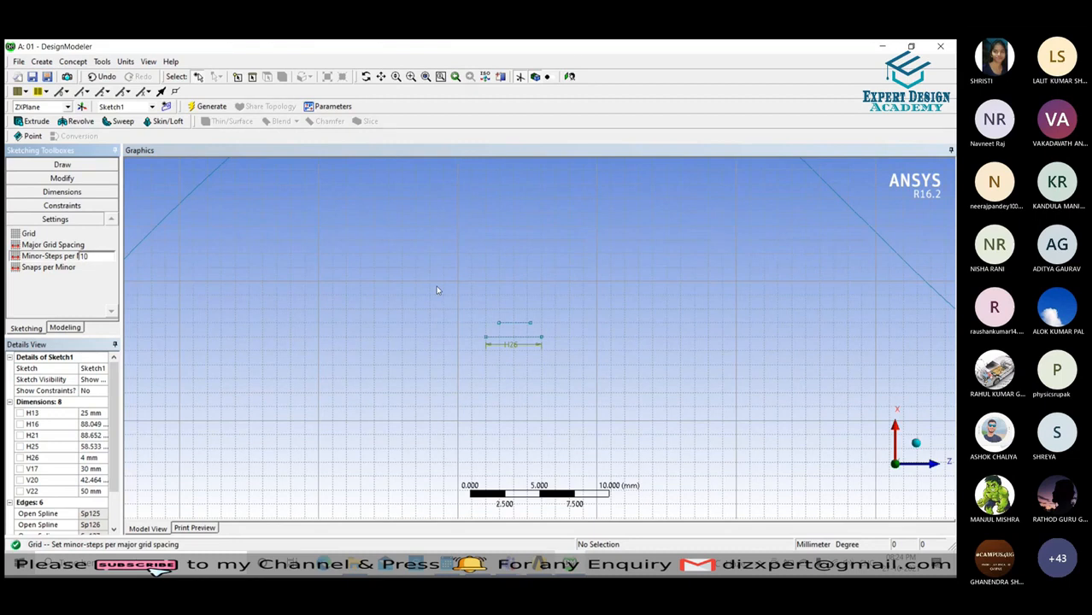
double_click(79, 256)
type("5")
key("Return")
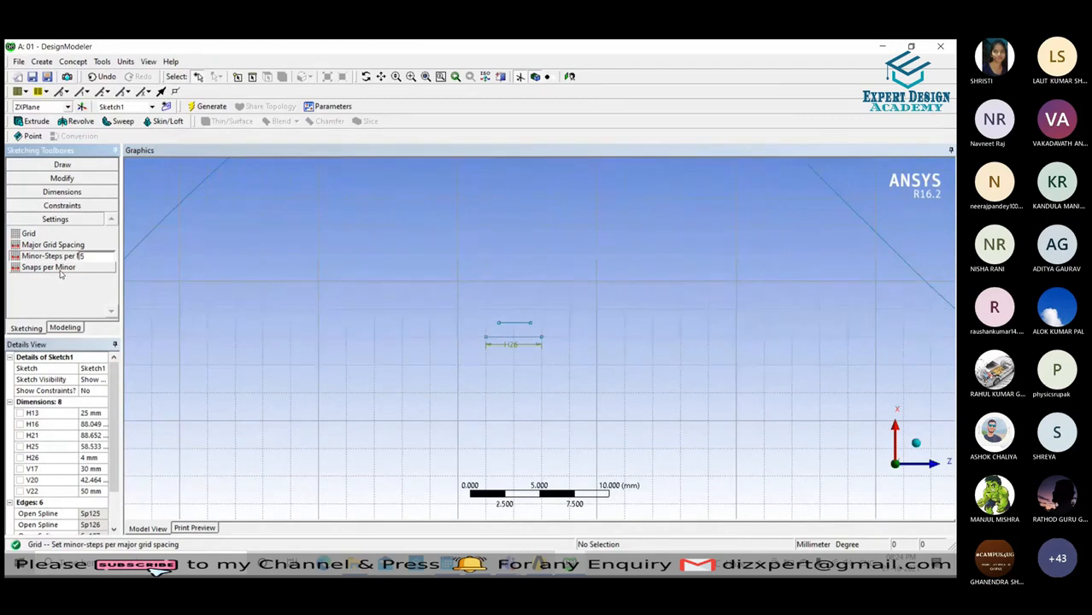
Open the Snaps per Minor grid value for editing.
left_click(64, 269)
double_click(82, 267)
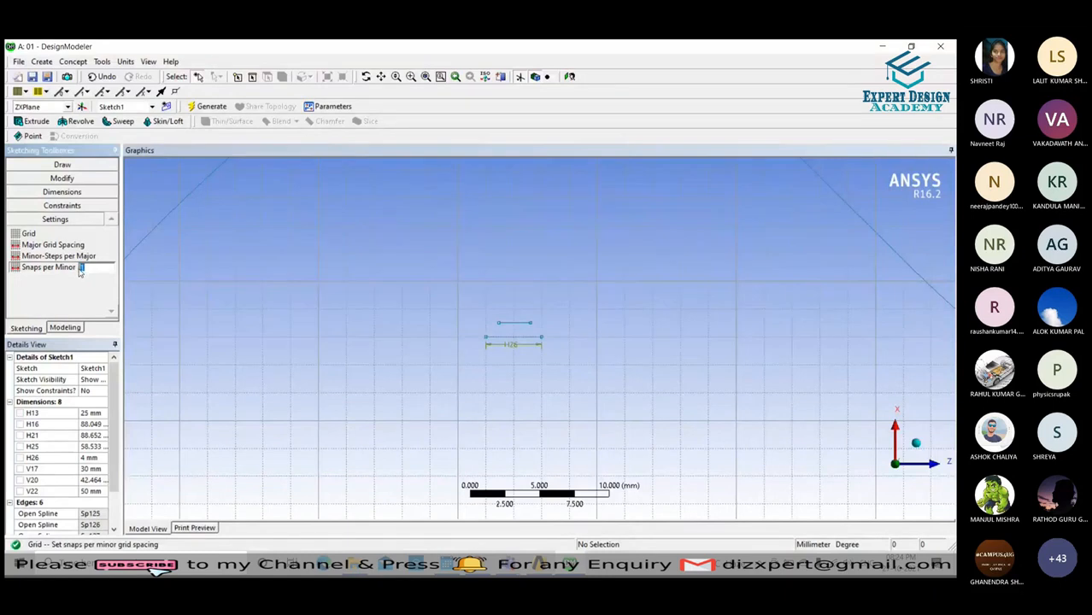